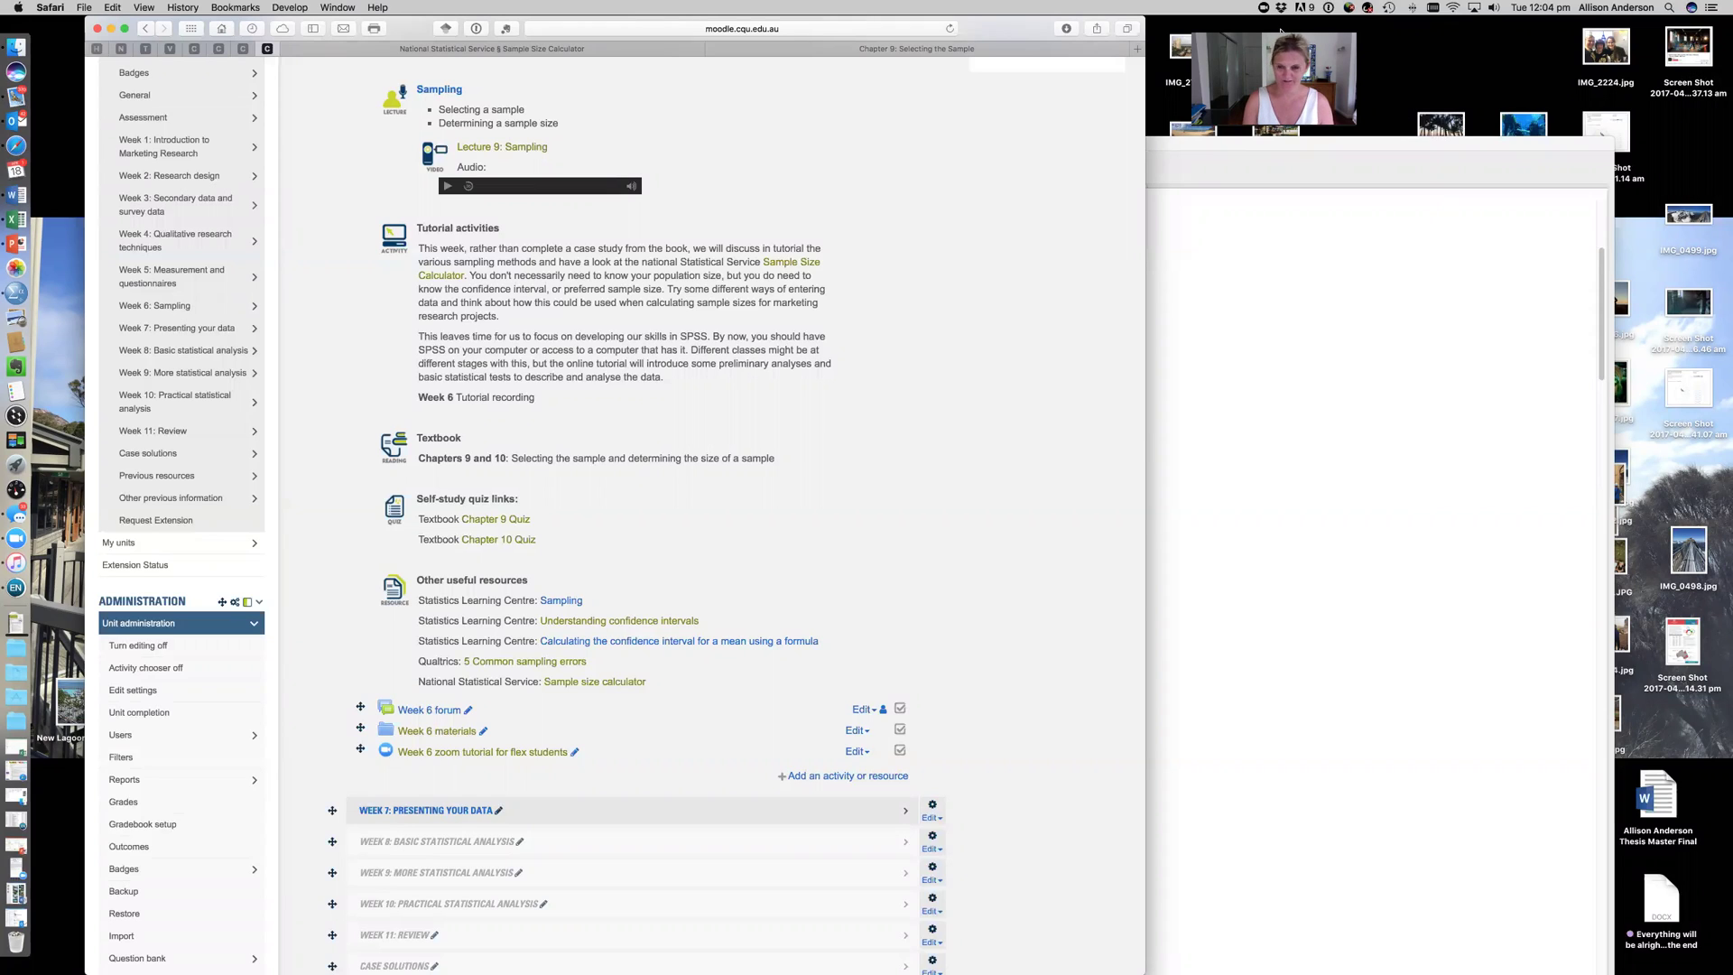
# - Lower the computer's sound volume
pyautogui.press('XF86AudioRaiseVolume')
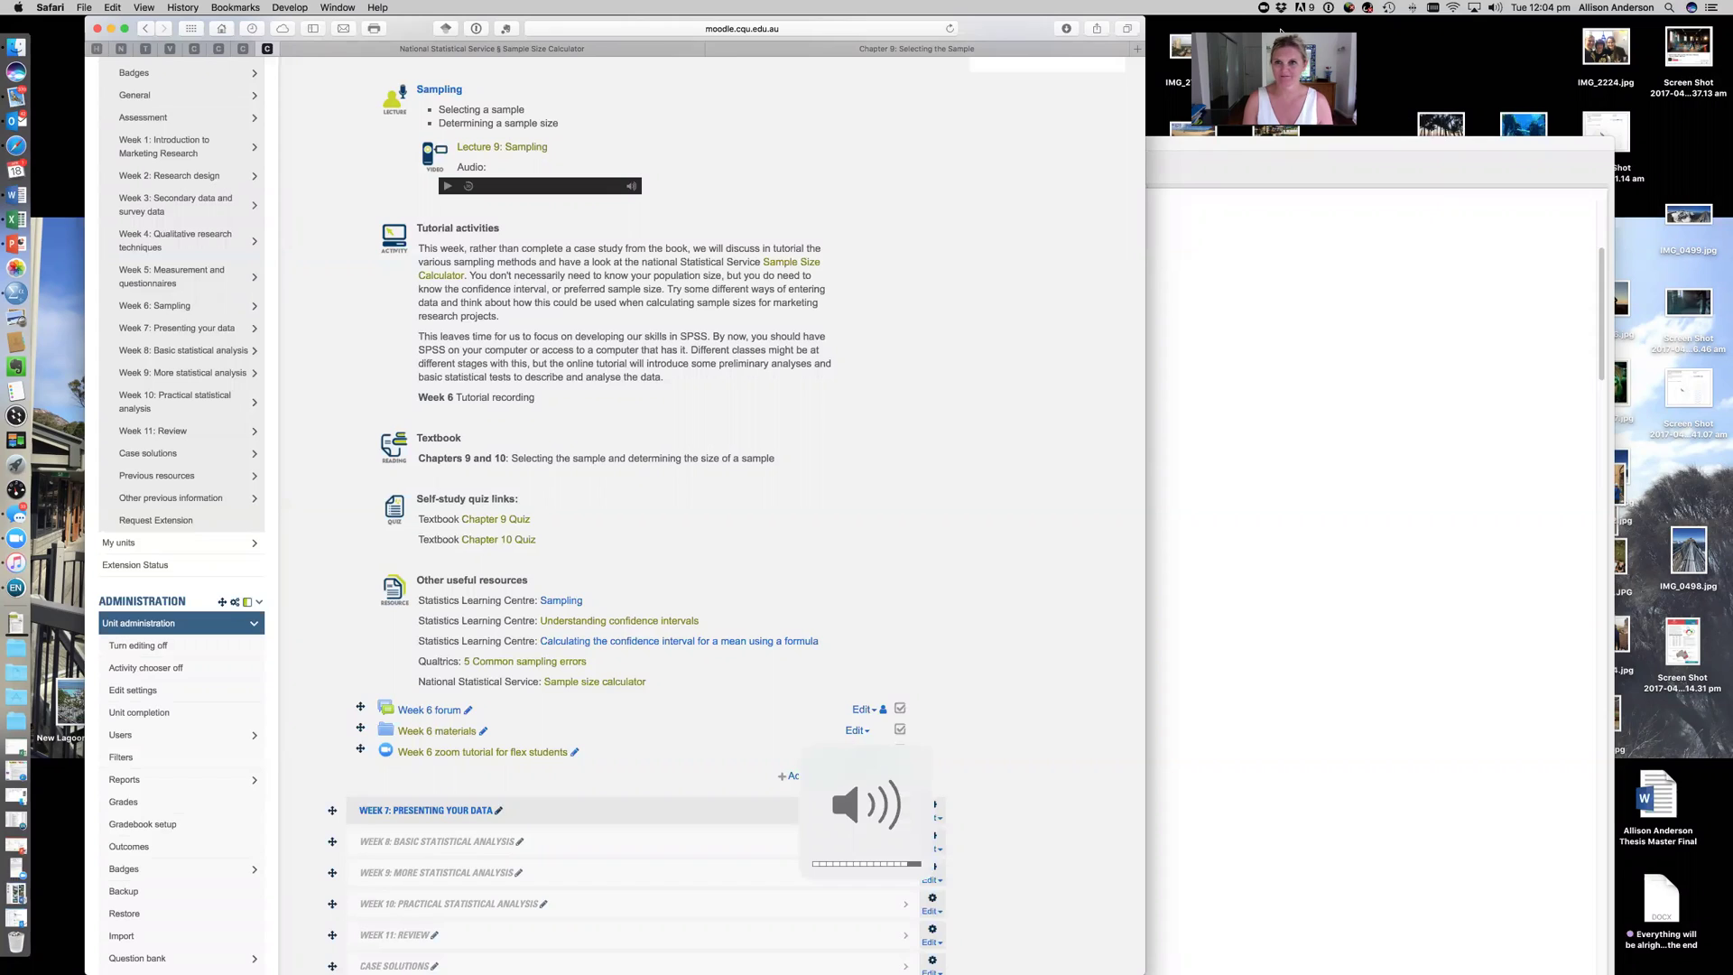
pyautogui.press('XF86AudioLowerVolume')
pyautogui.press('XF86AudioLowerVolume')
pyautogui.press('XF86AudioLowerVolume')
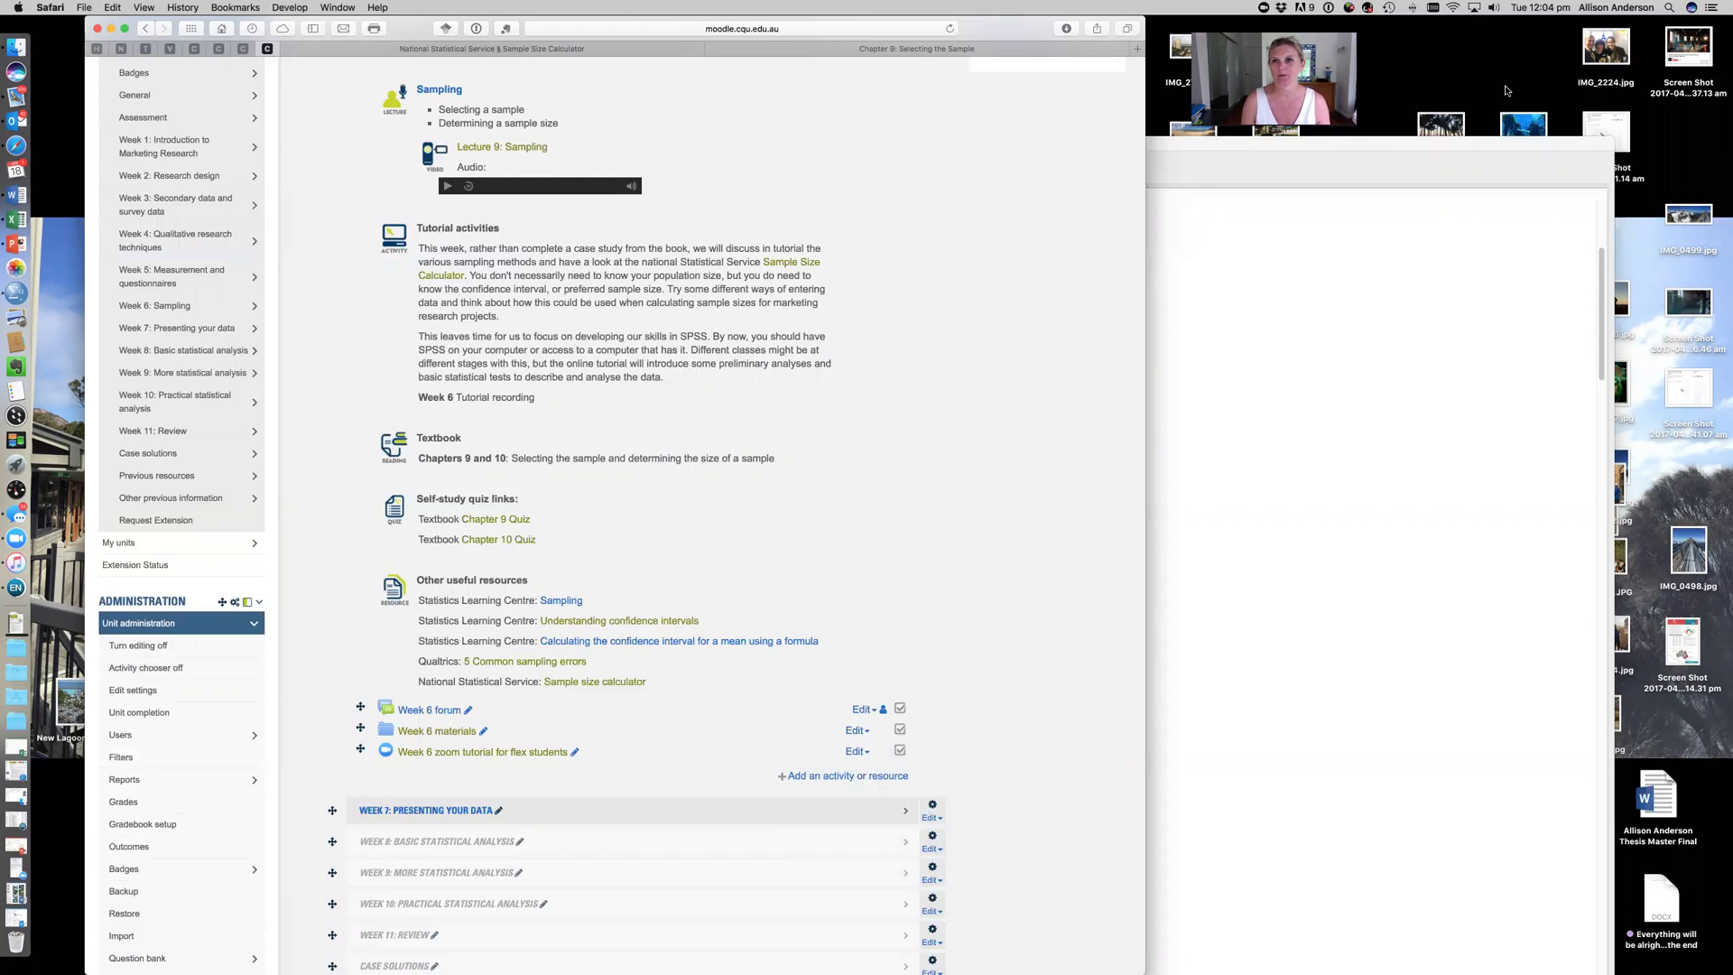
# - Move the SPSS Statistics Data Editor window lower on the desktop, and return to the Moodle Week 6 page in Safari
pyautogui.click(1409, 91)
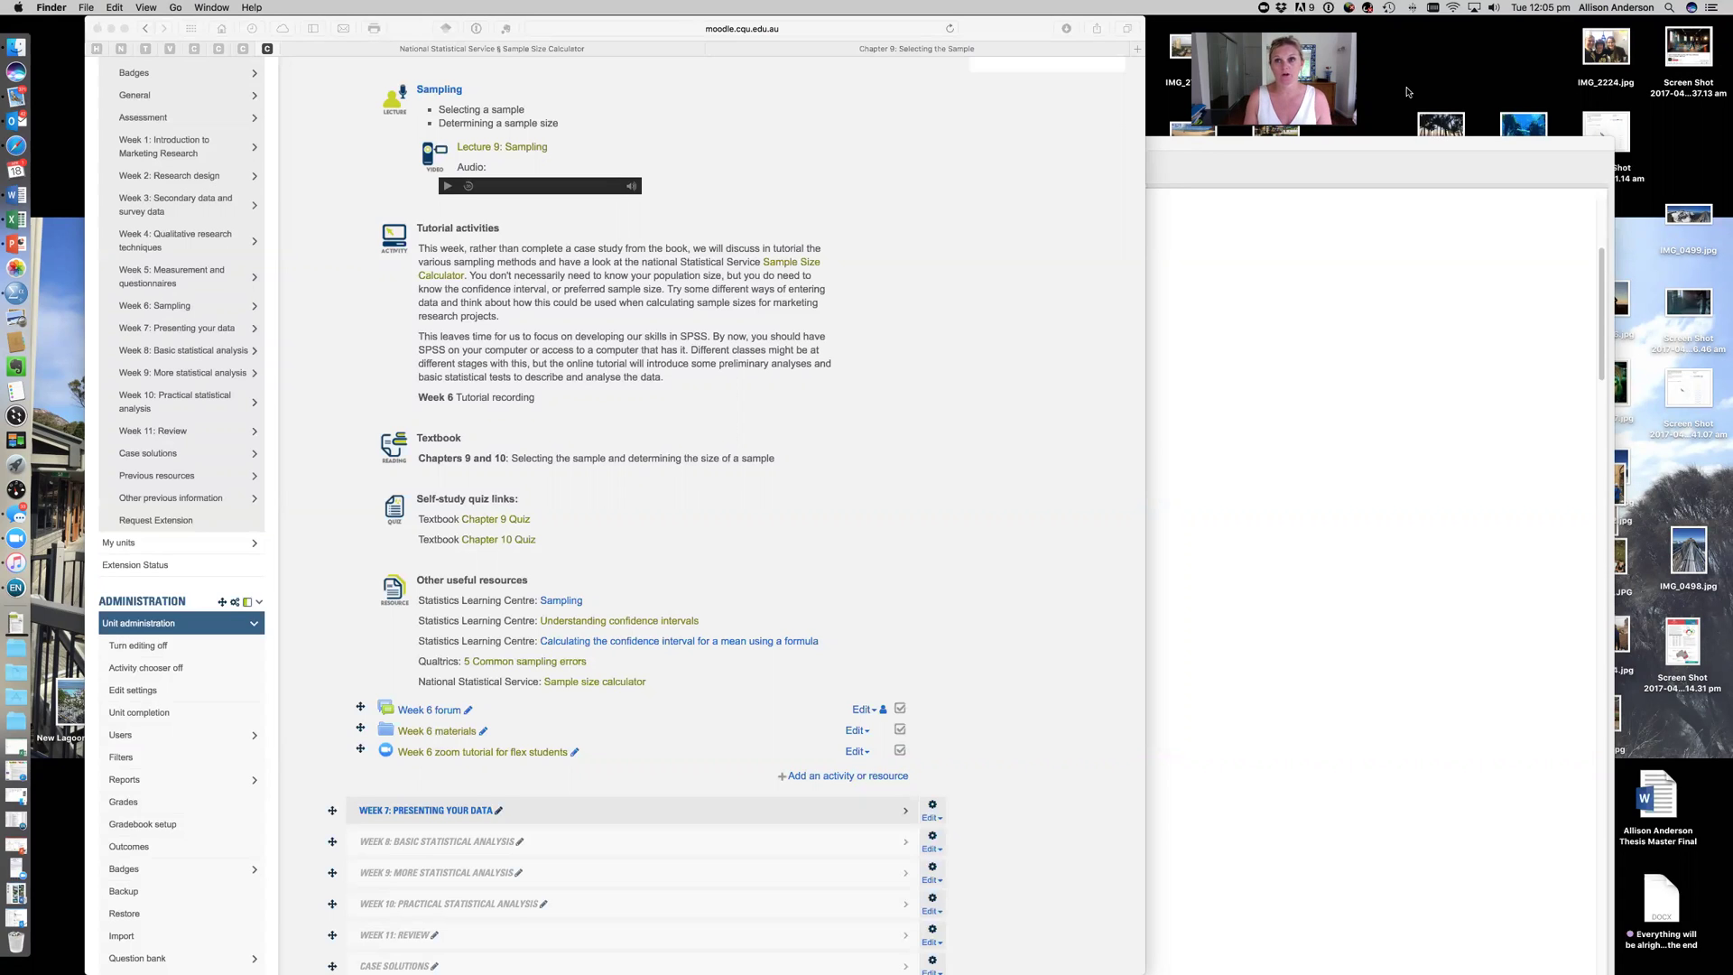
pyautogui.moveTo(1316, 146); pyautogui.dragTo(1348, 350)
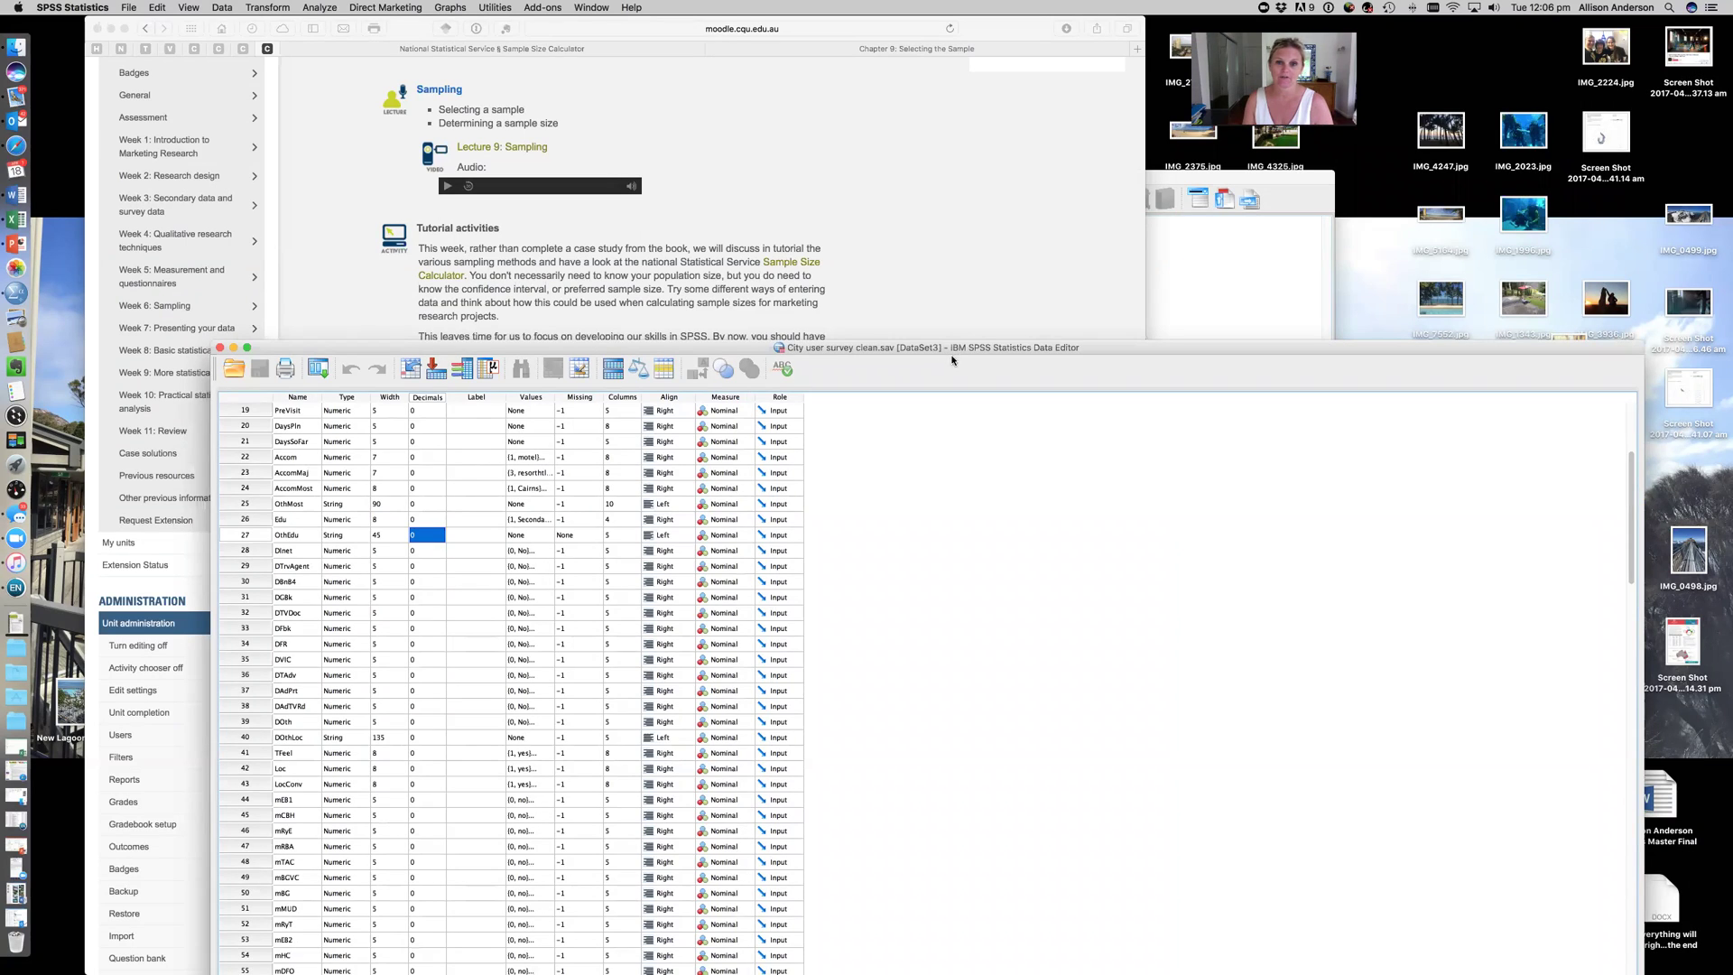
pyautogui.click(863, 271)
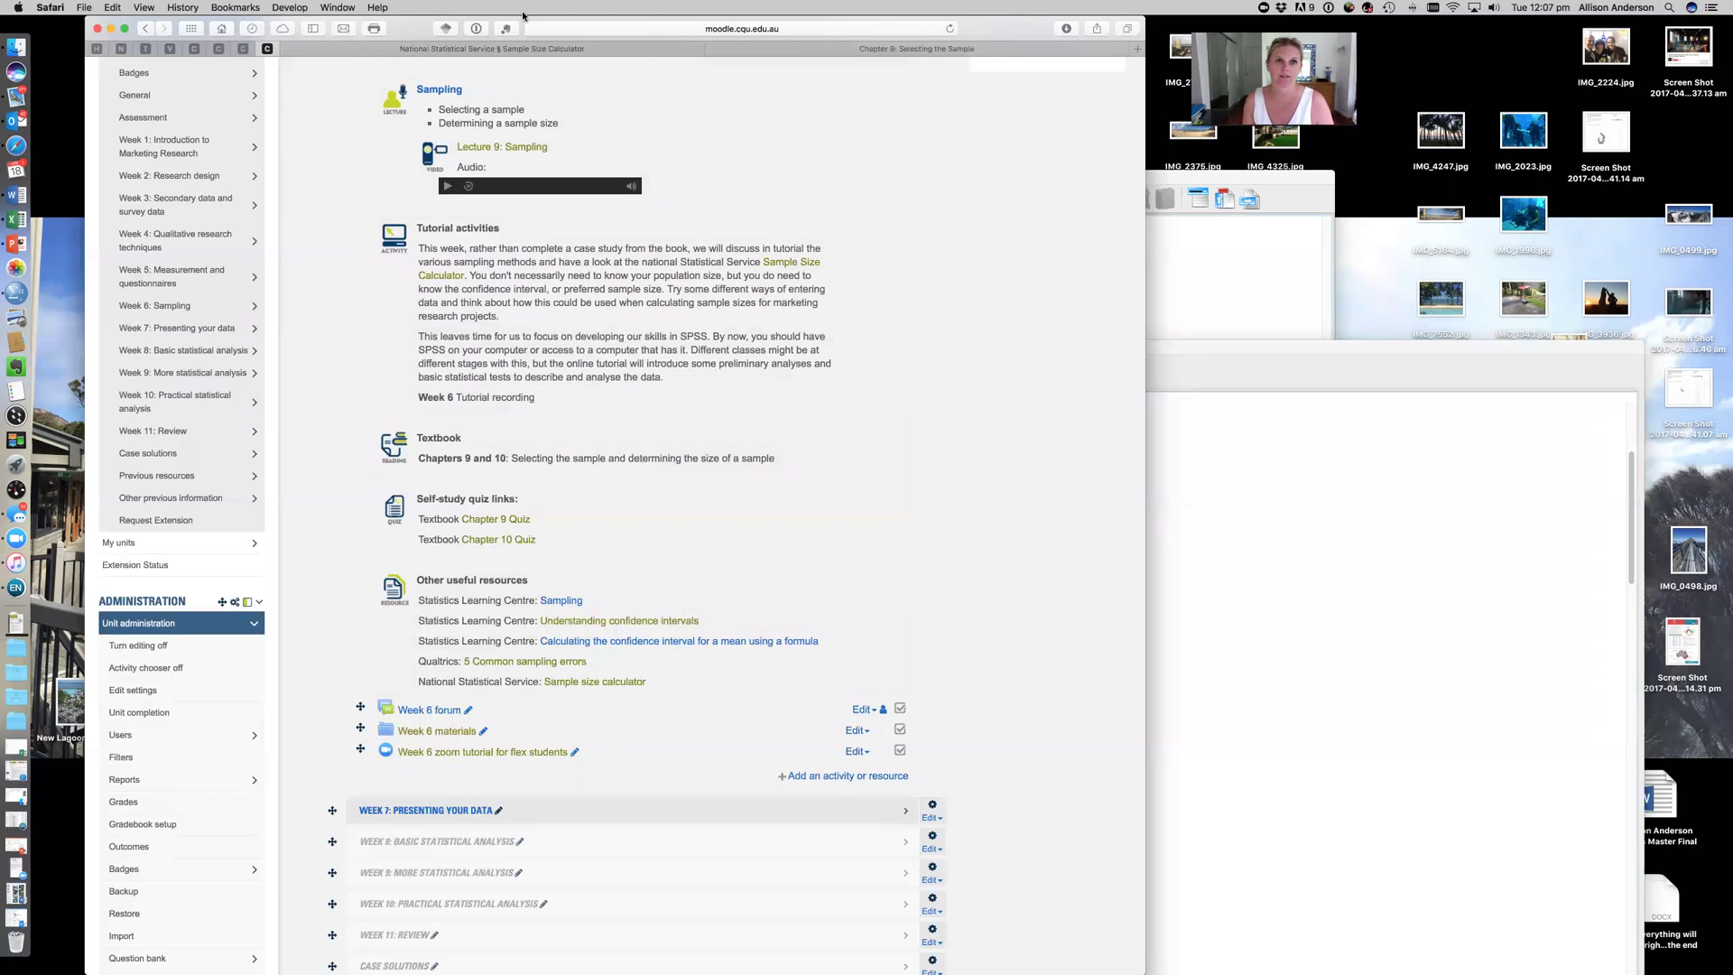
# - In the NSS Sample Size Calculator, clear the form and calculate with 95% confidence level, population size 2000000 and confidence interval .05
pyautogui.click(496, 49)
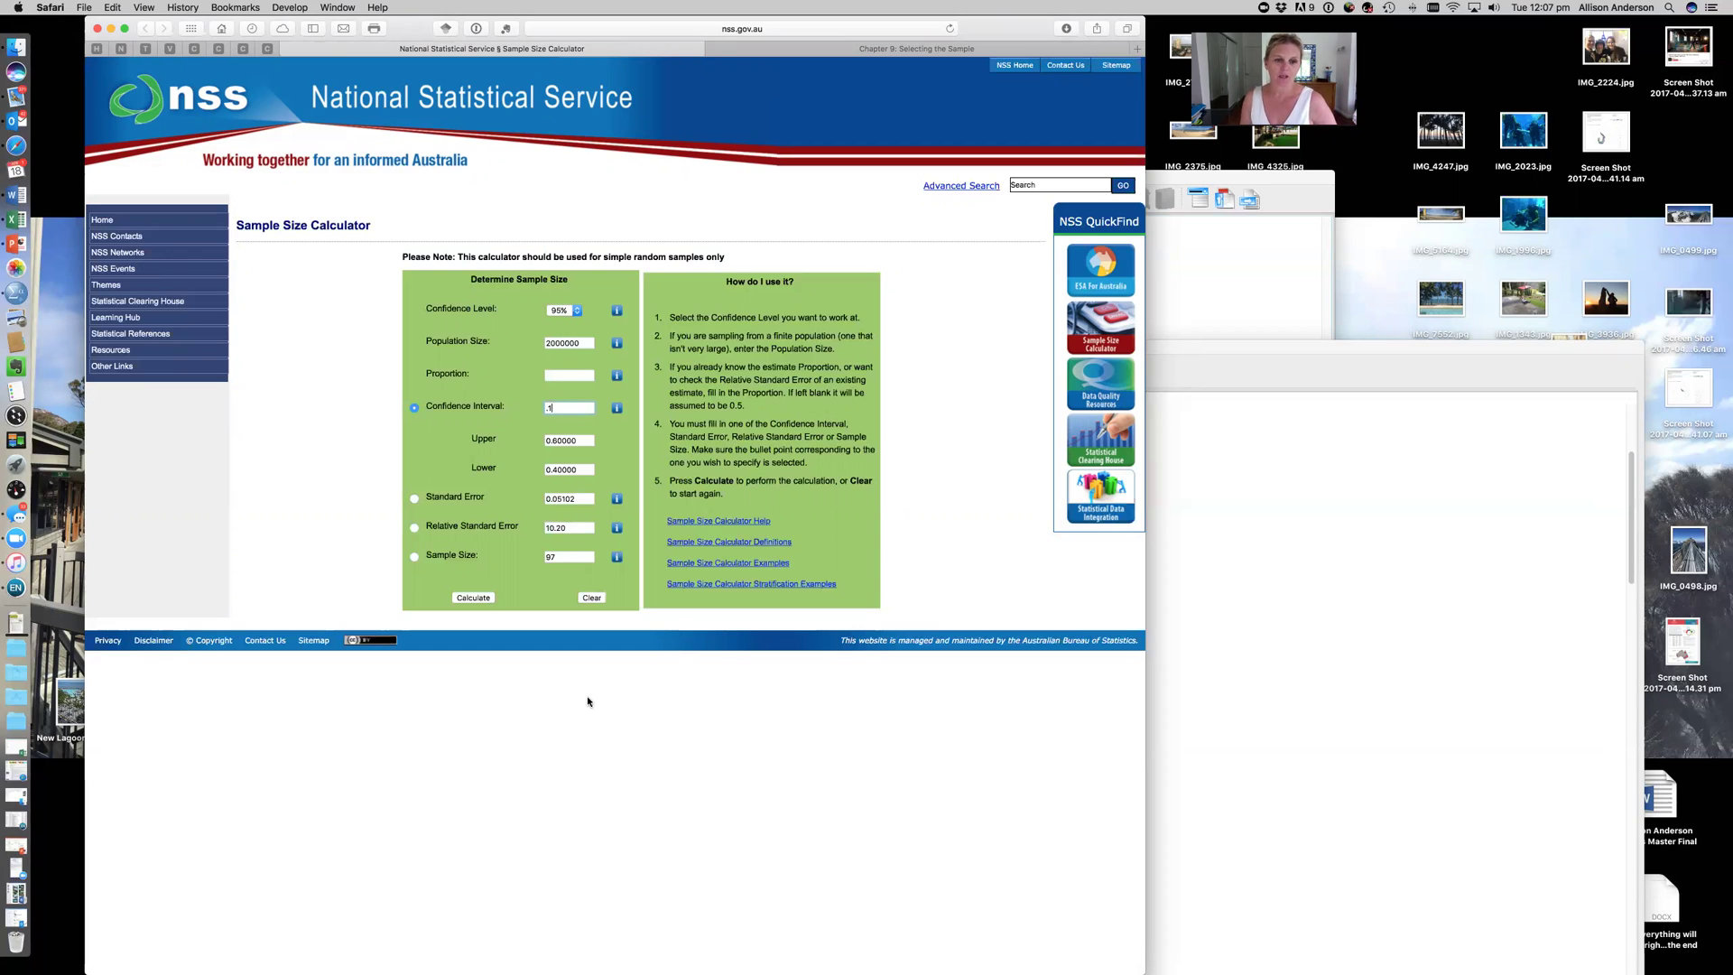
pyautogui.click(592, 598)
pyautogui.click(563, 310)
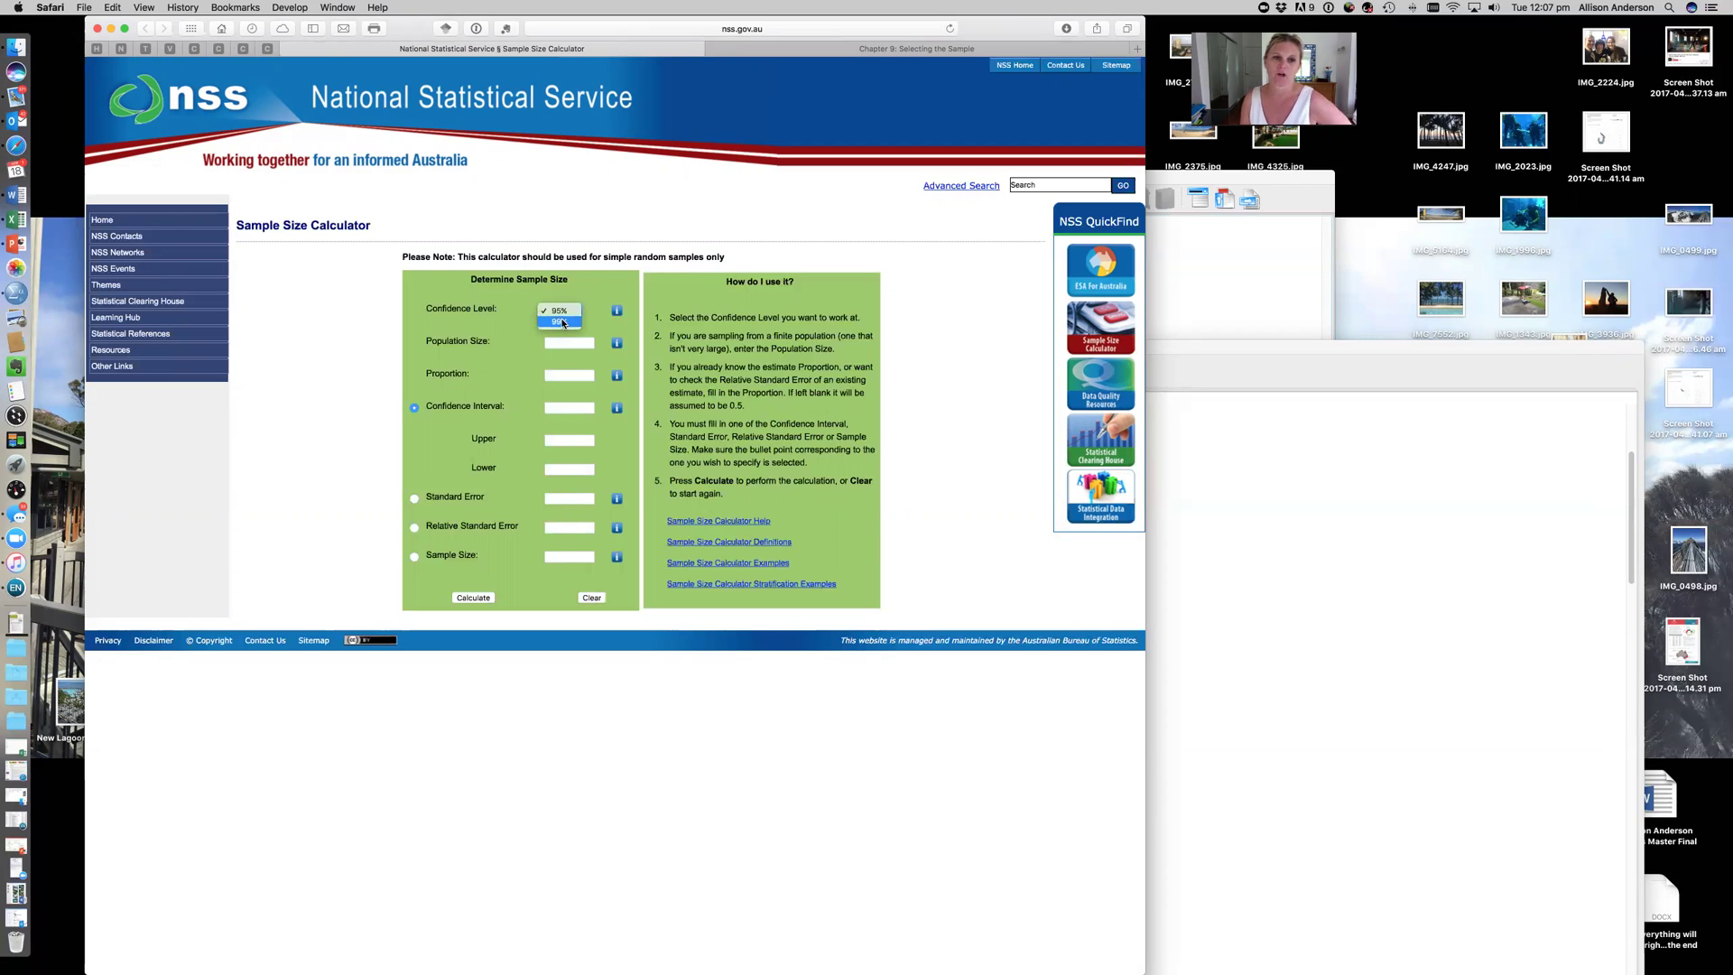
pyautogui.click(593, 300)
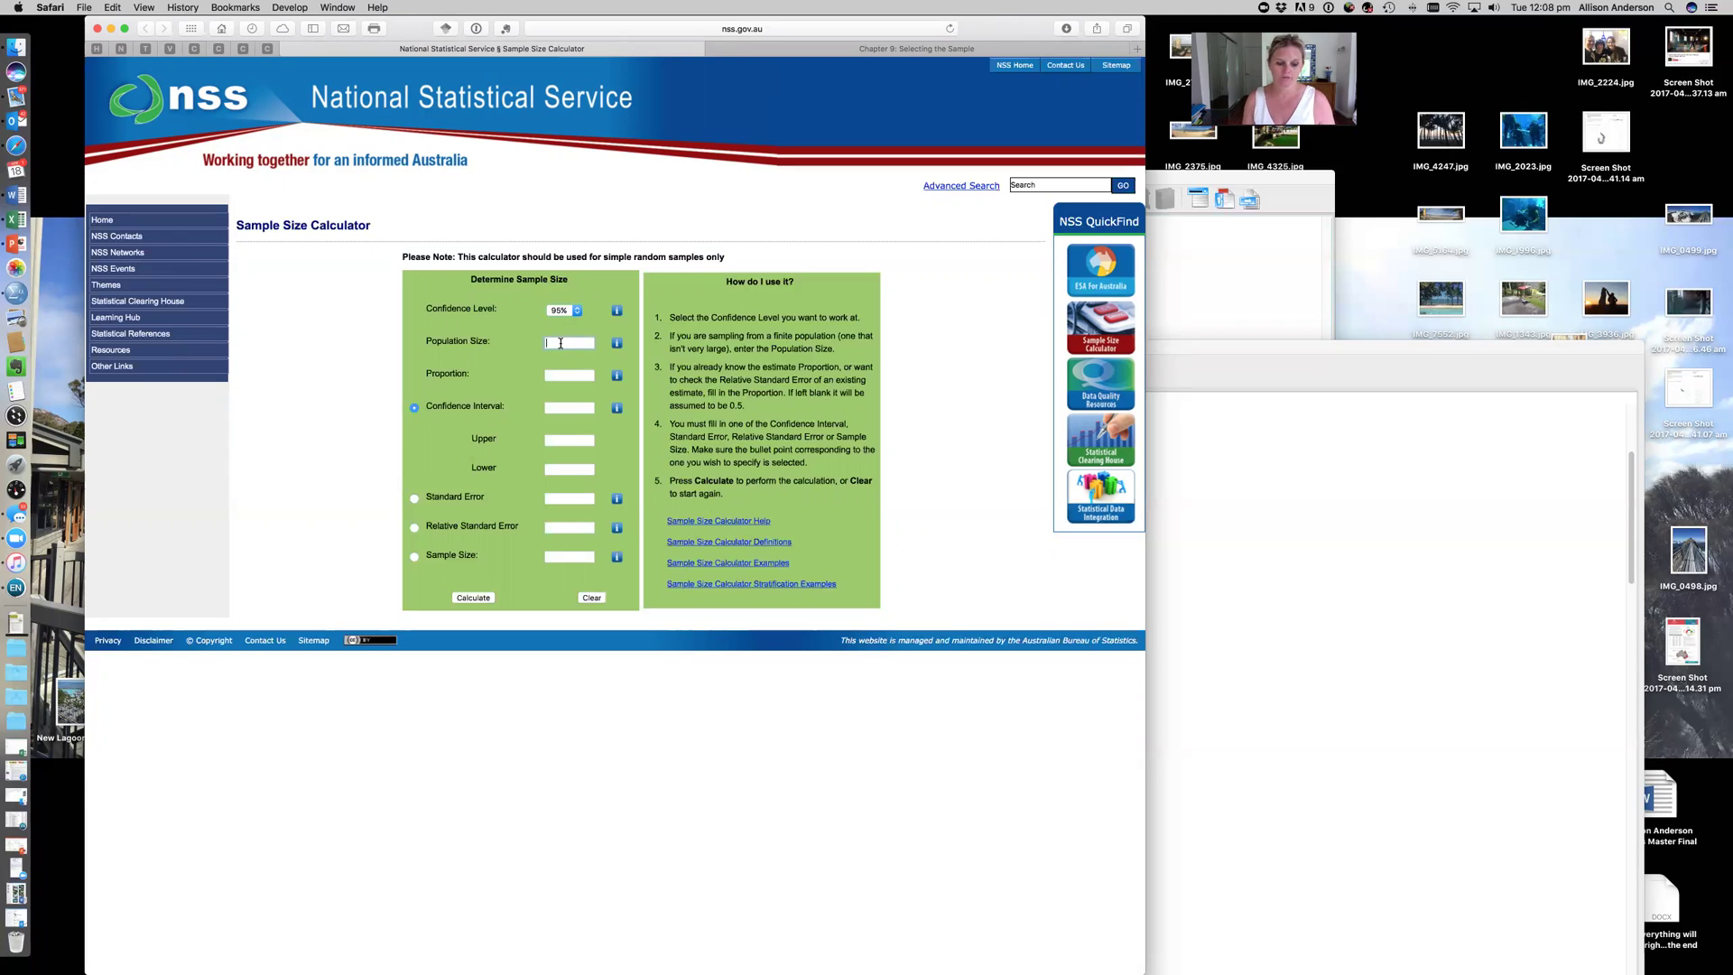
pyautogui.write('00000')
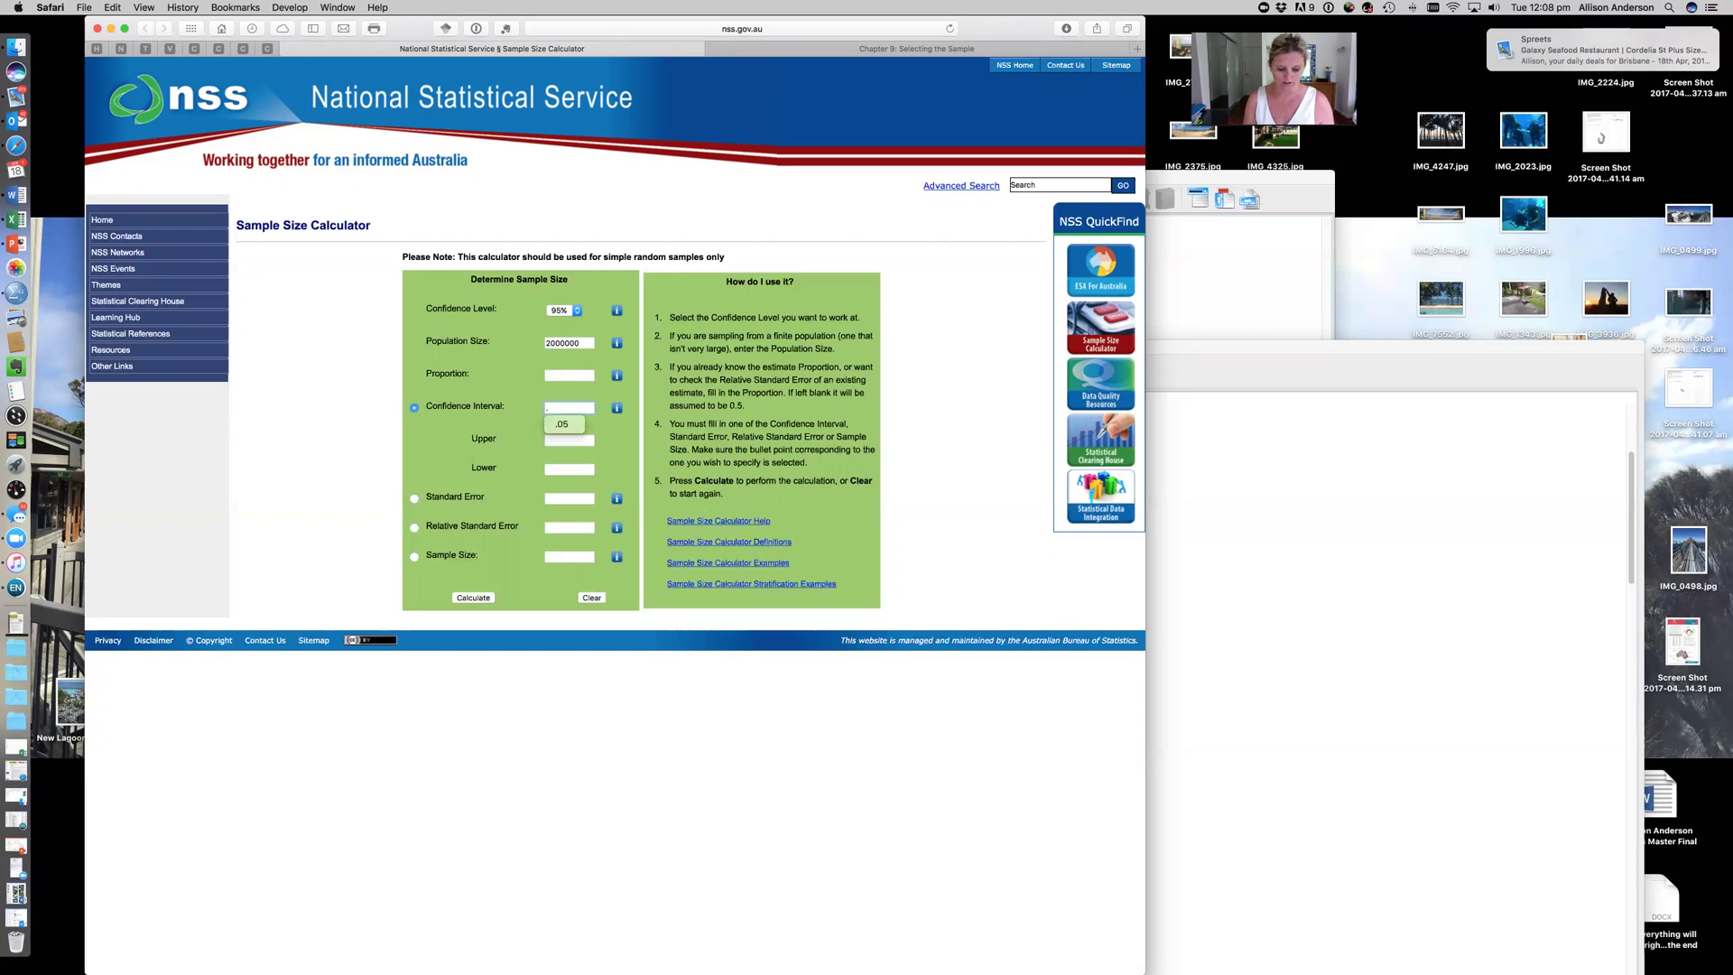
pyautogui.write('05')
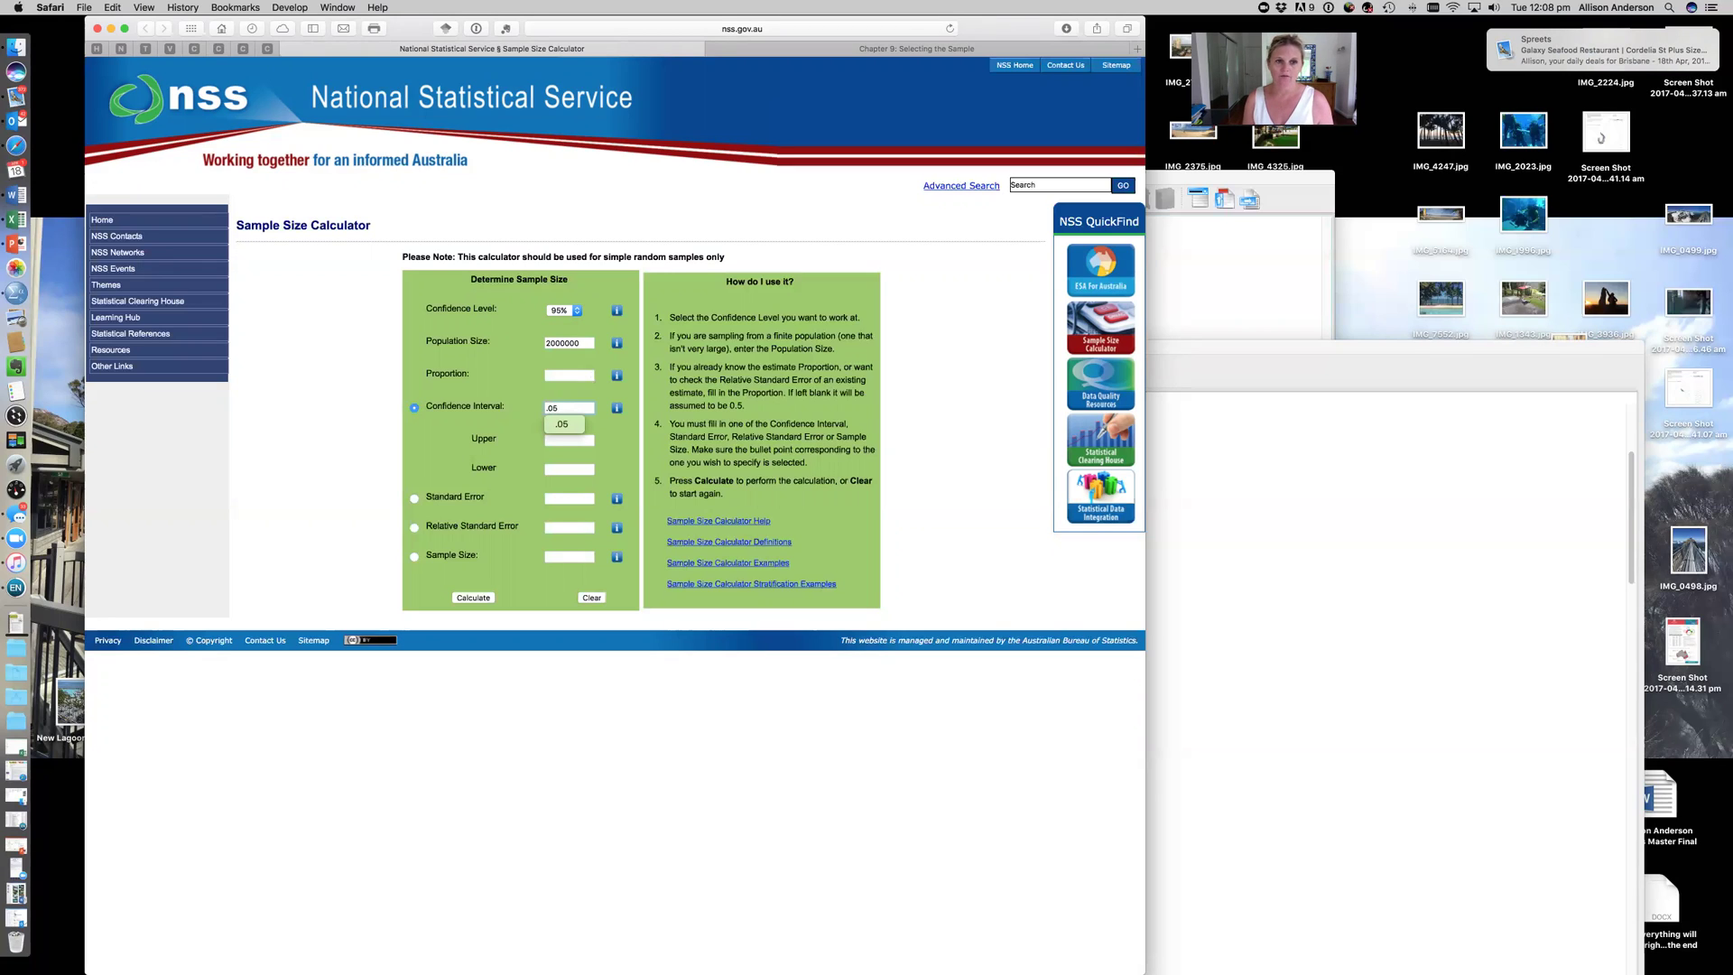
pyautogui.press('Return')
# - Recalculate the sample size with a 99% confidence level
pyautogui.hscroll(1, 615, 515)
pyautogui.hscroll(-1, 614, 514)
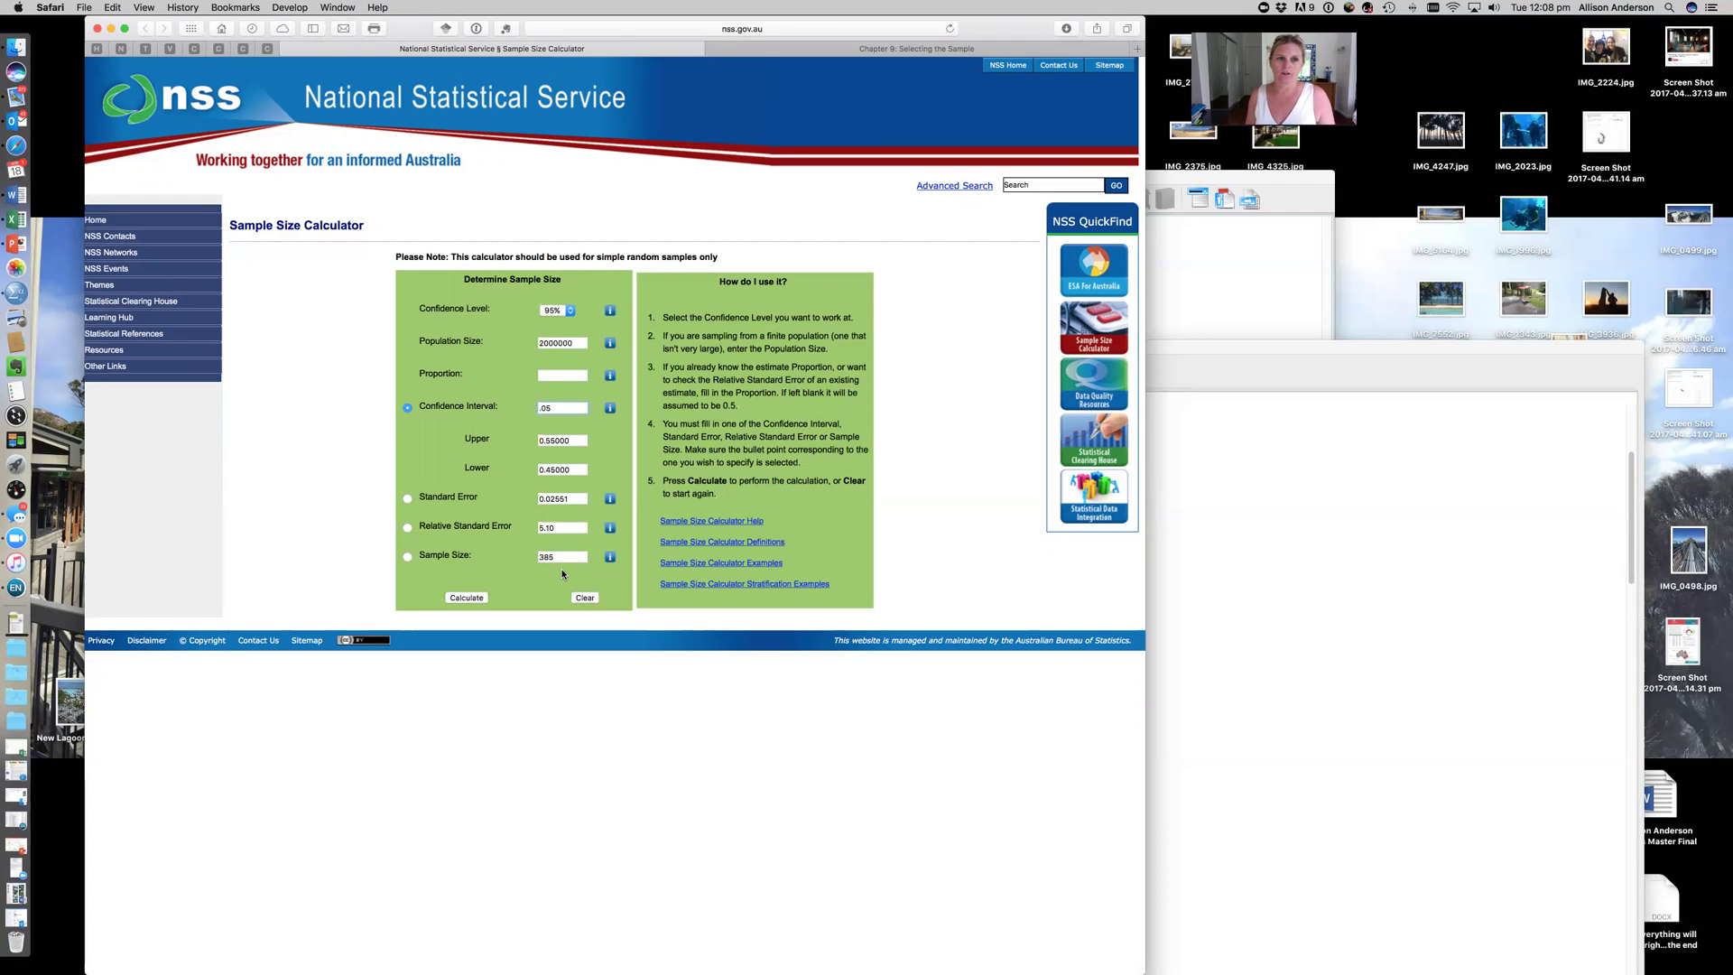
pyautogui.click(563, 323)
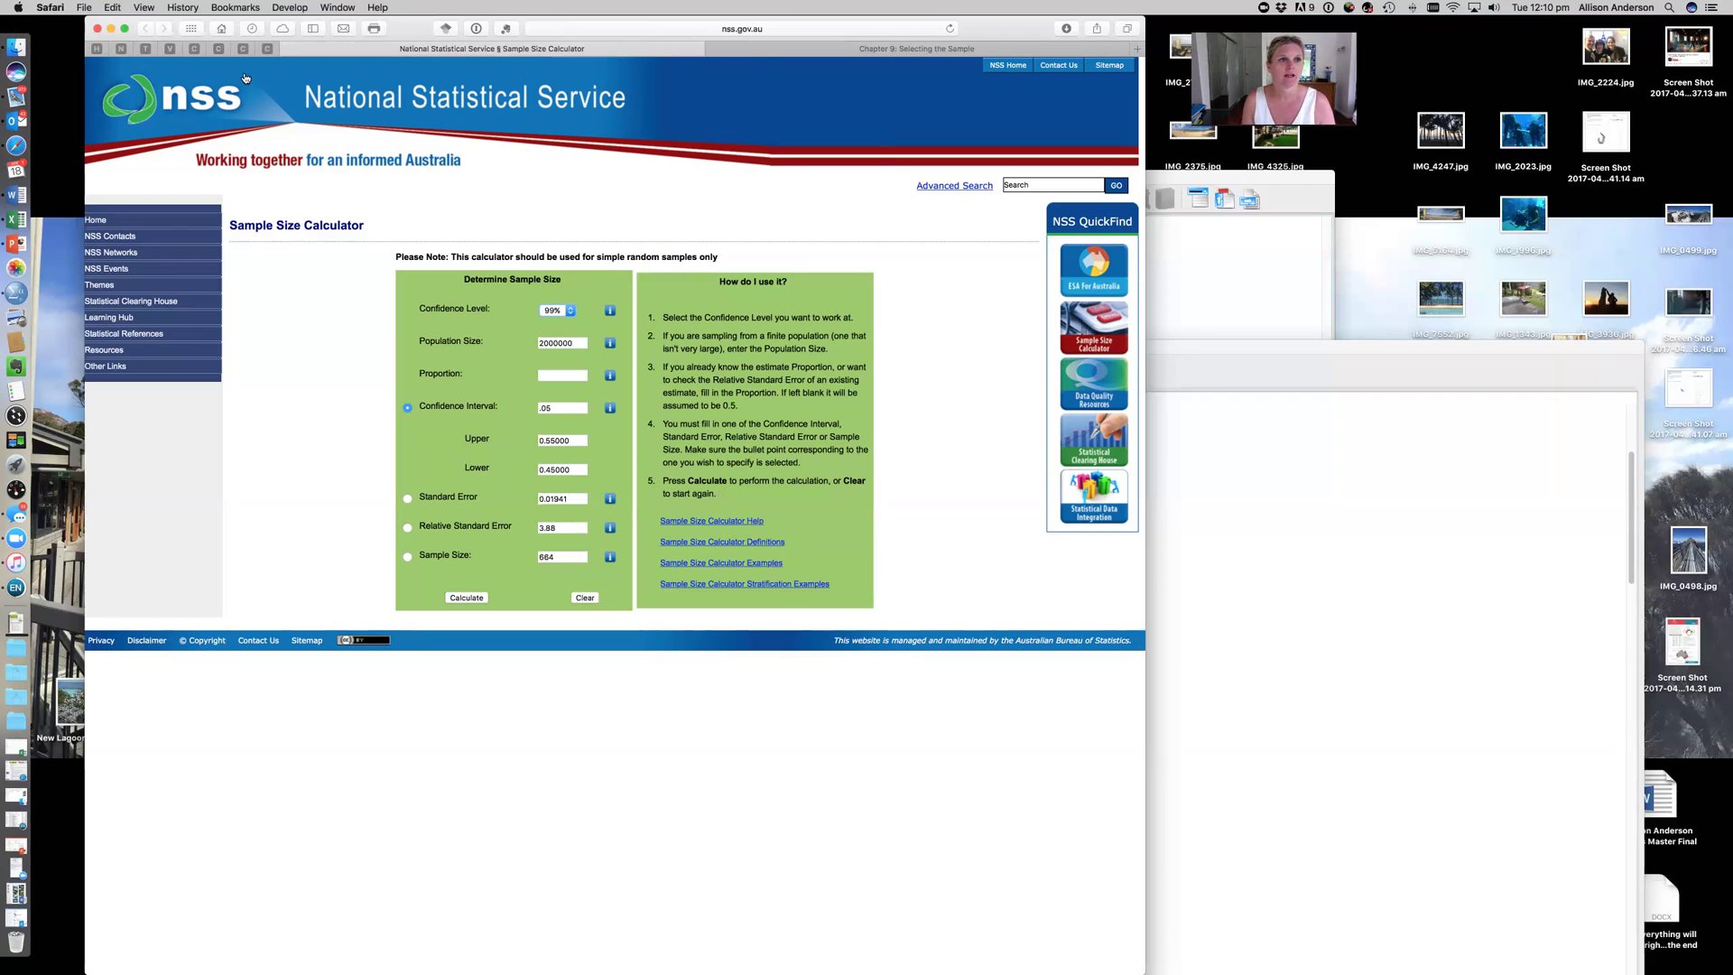
# - Return to the Moodle unit page, expand the Assessment section and open Assessment 2: Marketing research plan
pyautogui.click(267, 49)
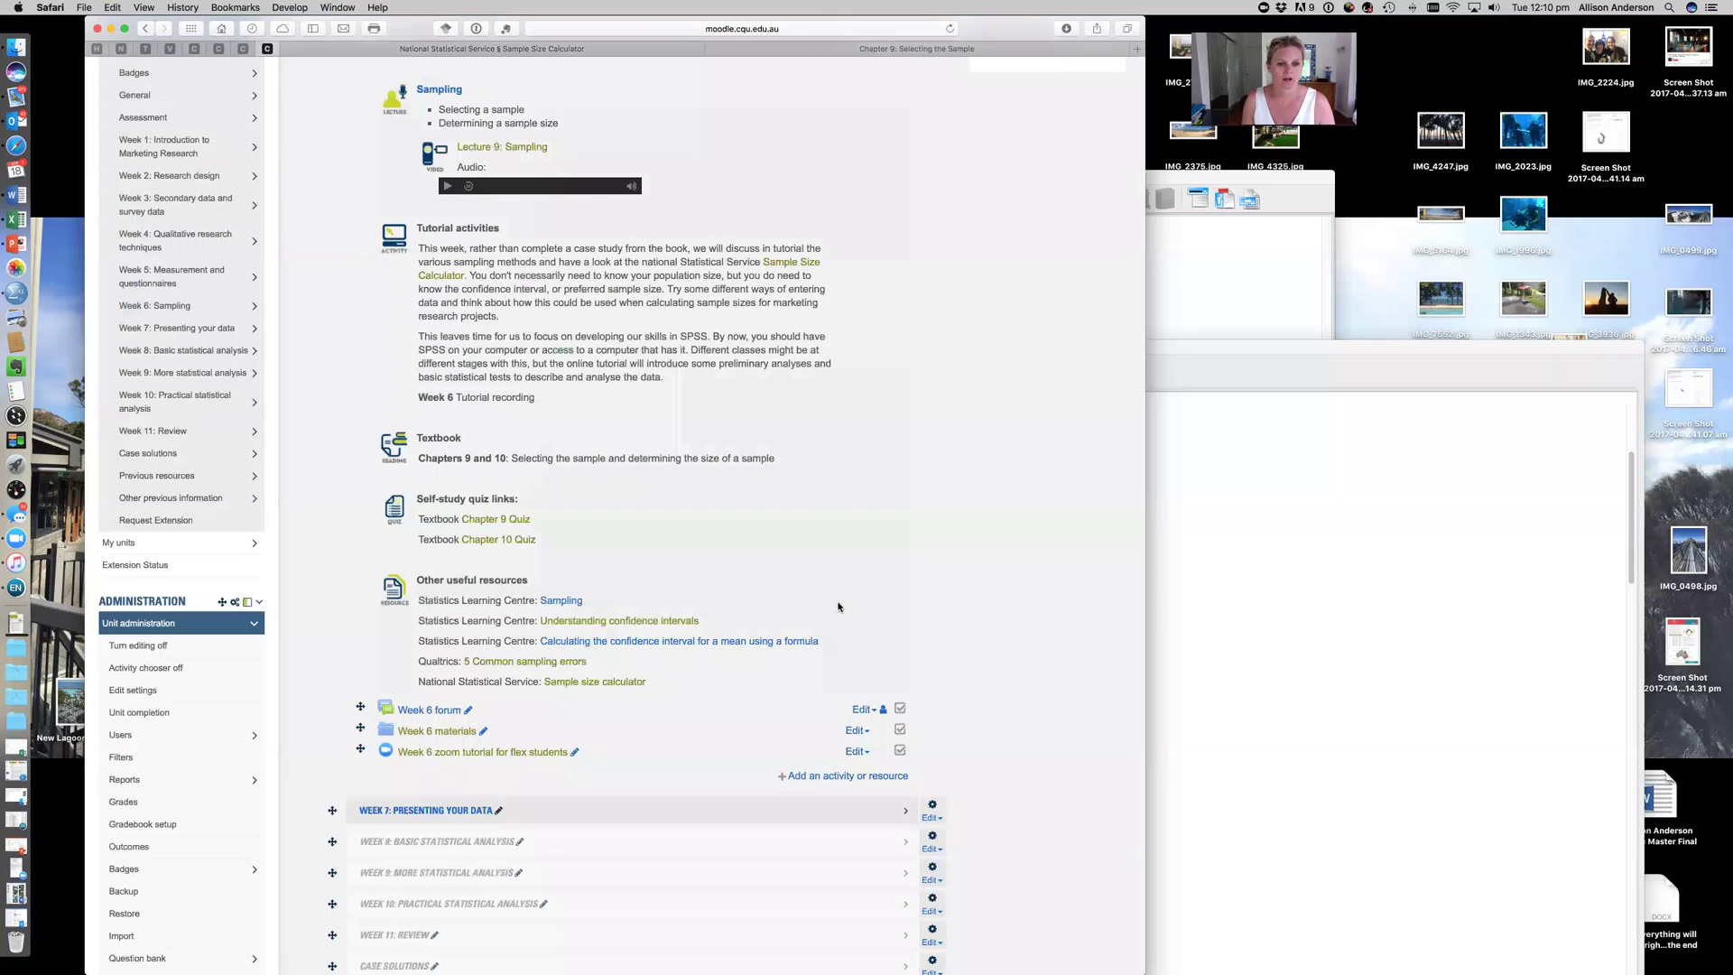
pyautogui.scroll(5, 840, 605)
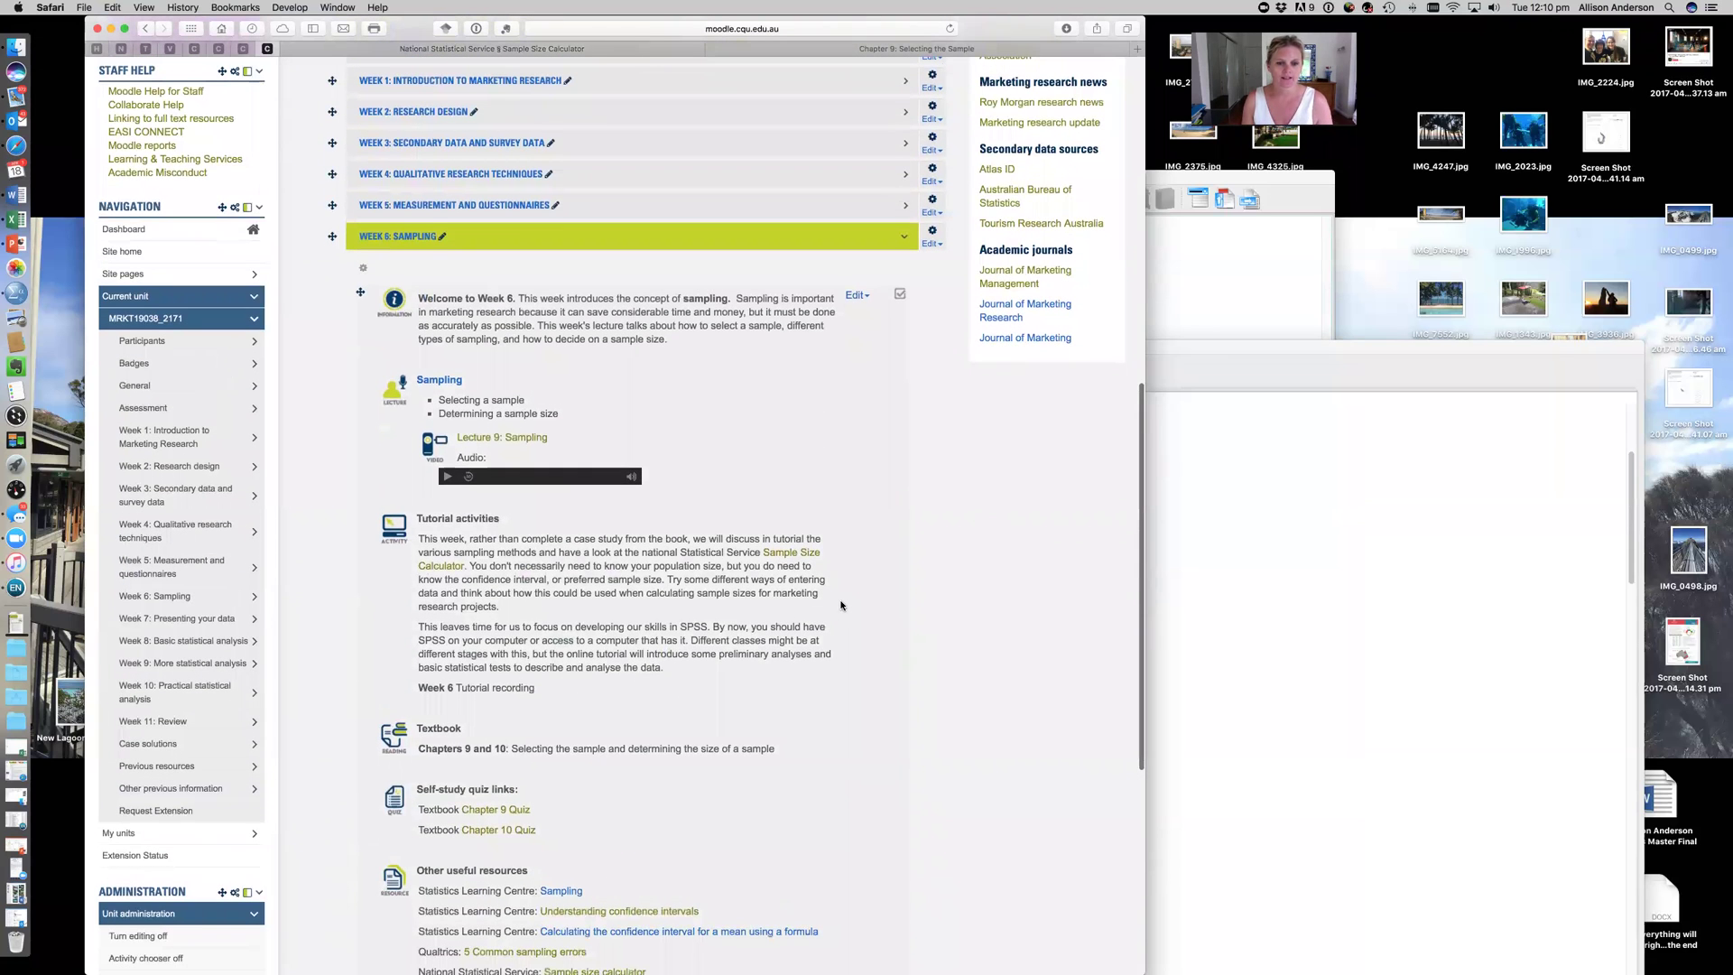
pyautogui.scroll(-3, 840, 604)
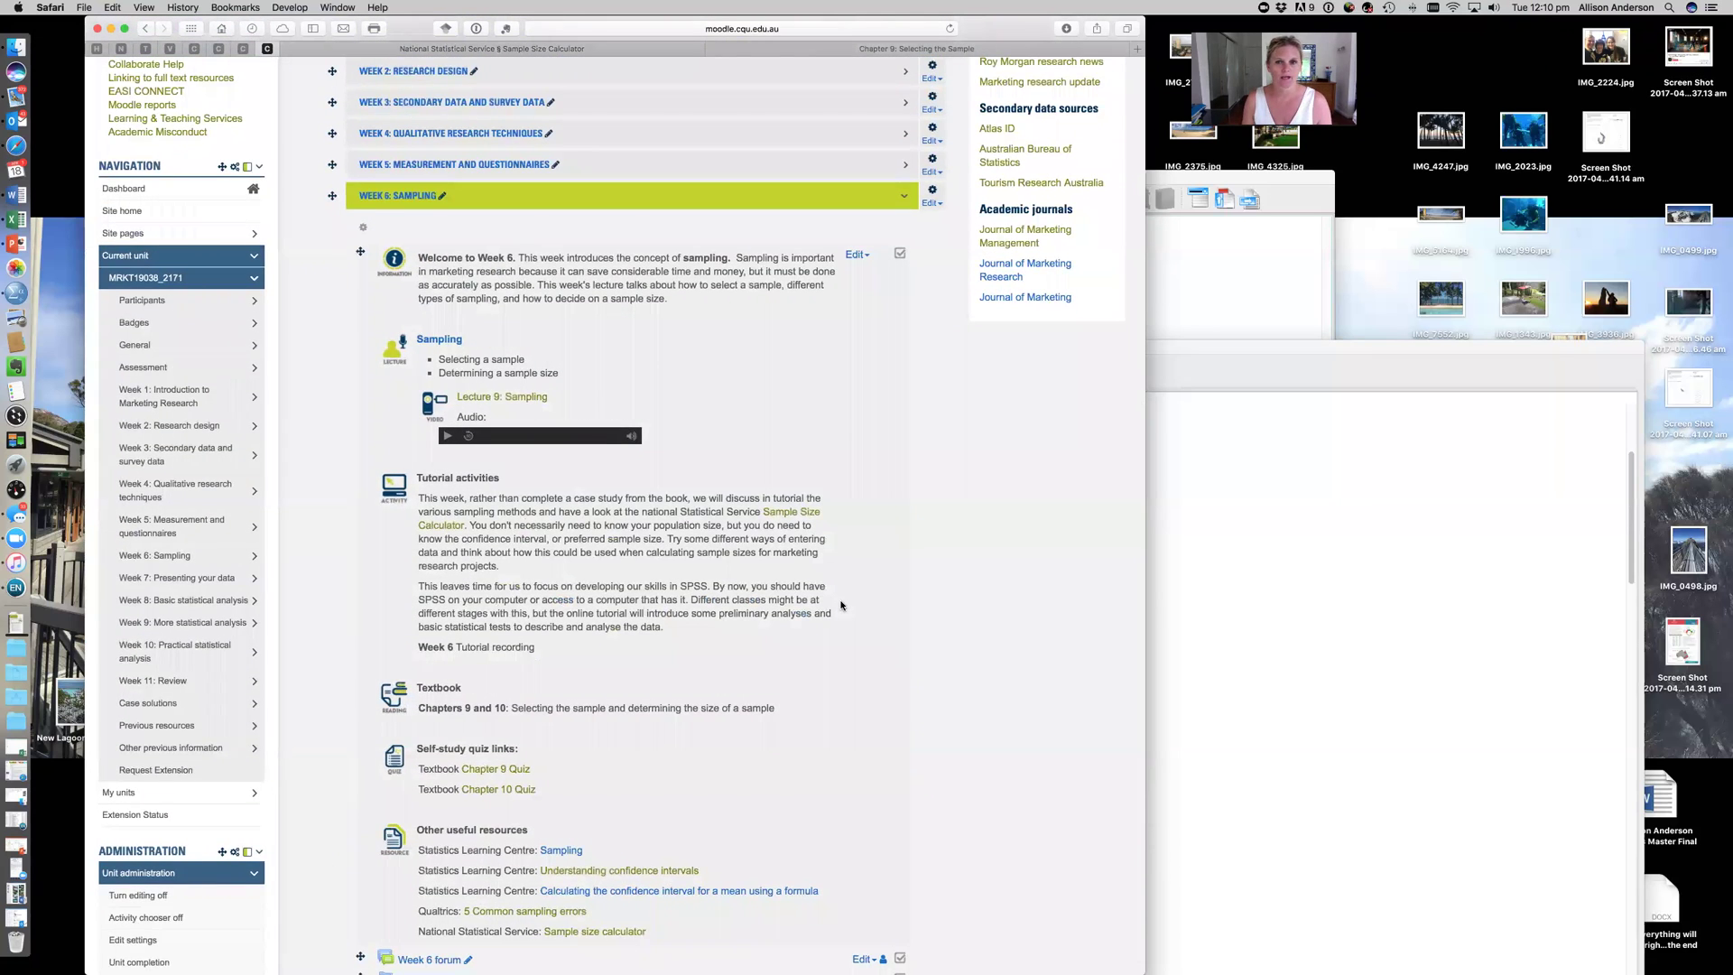
pyautogui.scroll(-1, 840, 604)
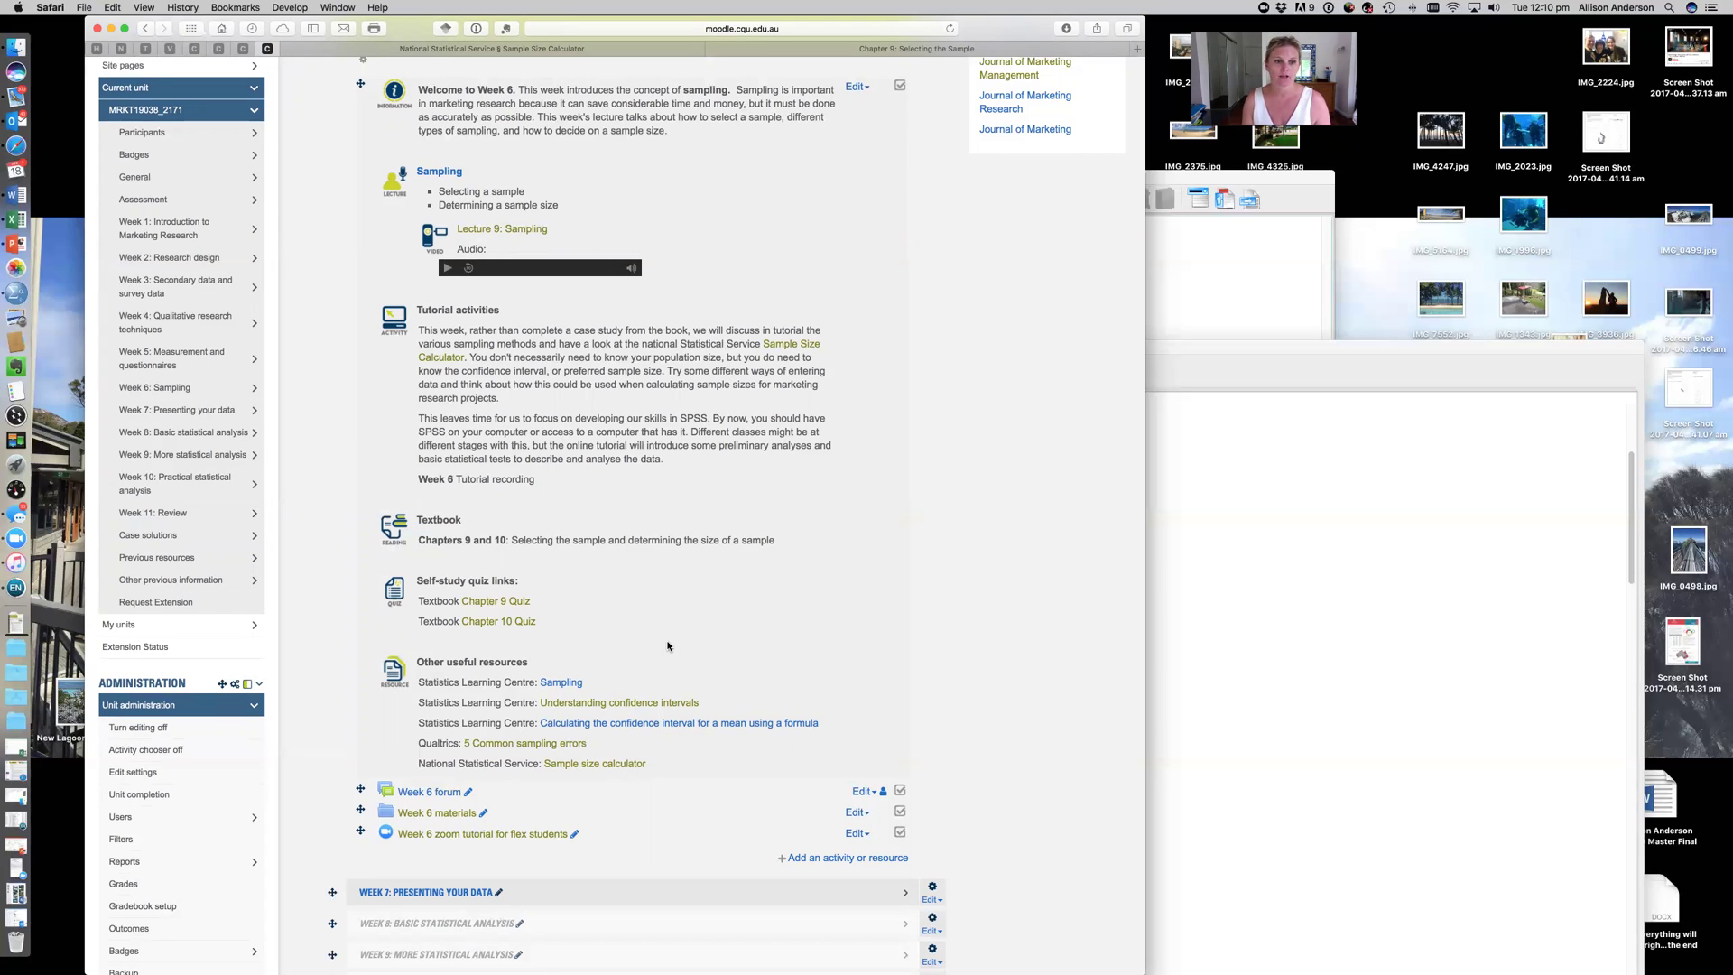
pyautogui.scroll(10, 668, 646)
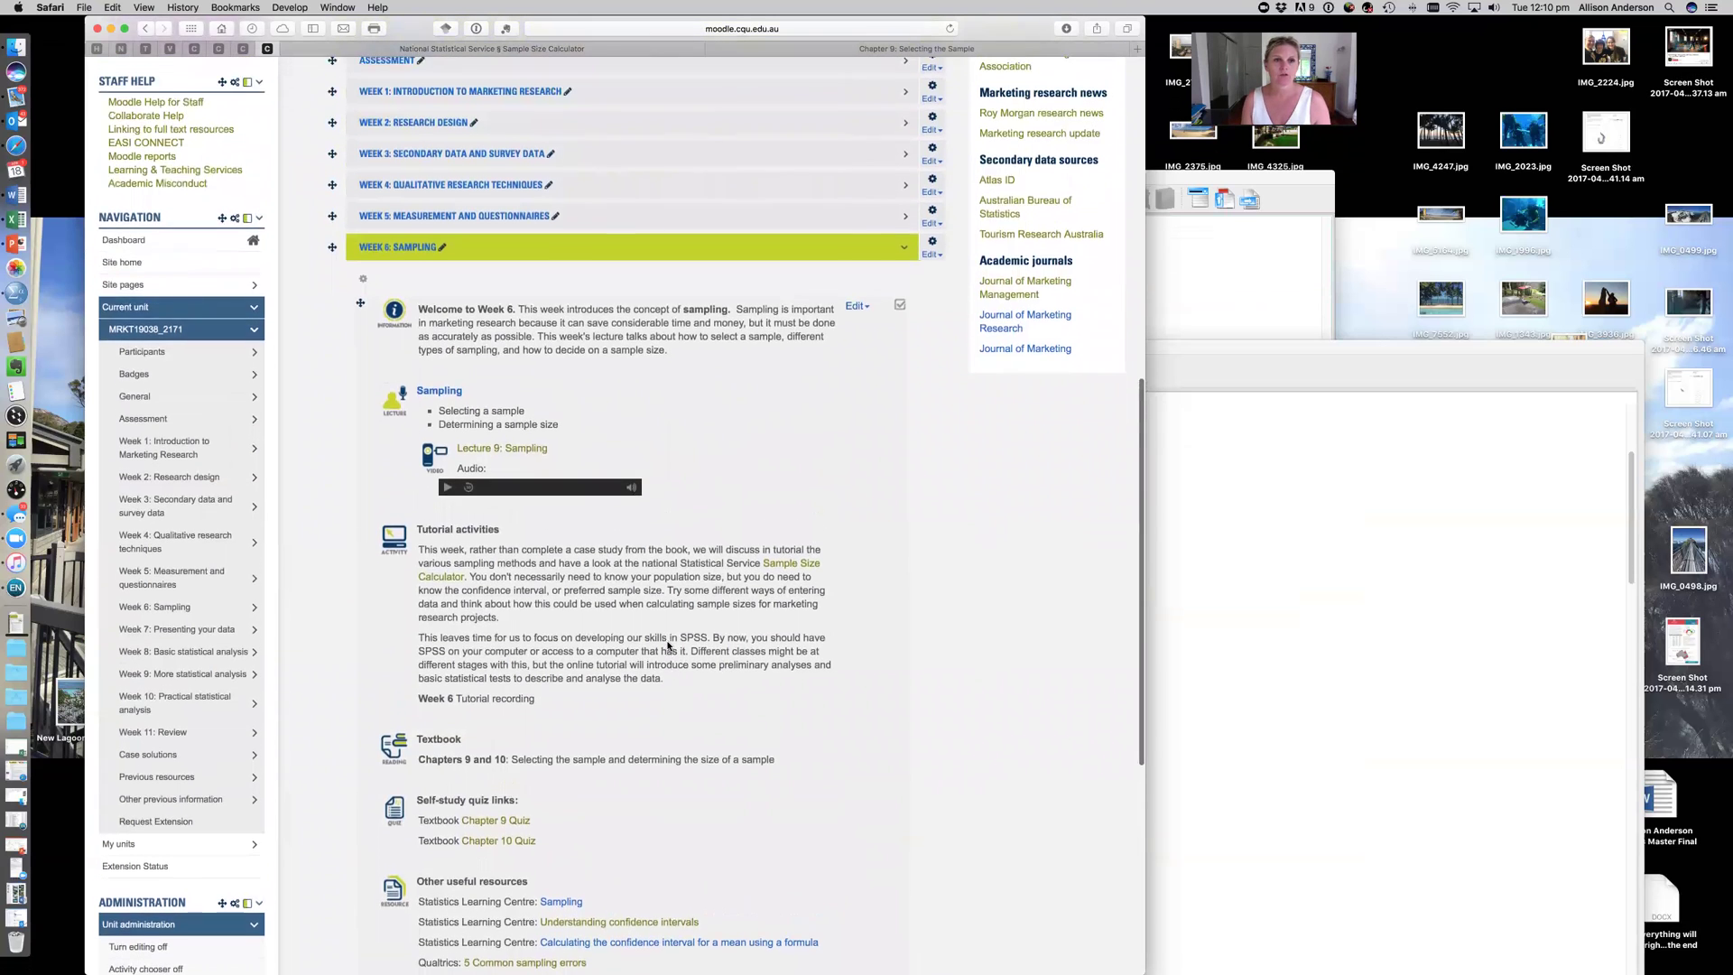
pyautogui.scroll(5, 668, 646)
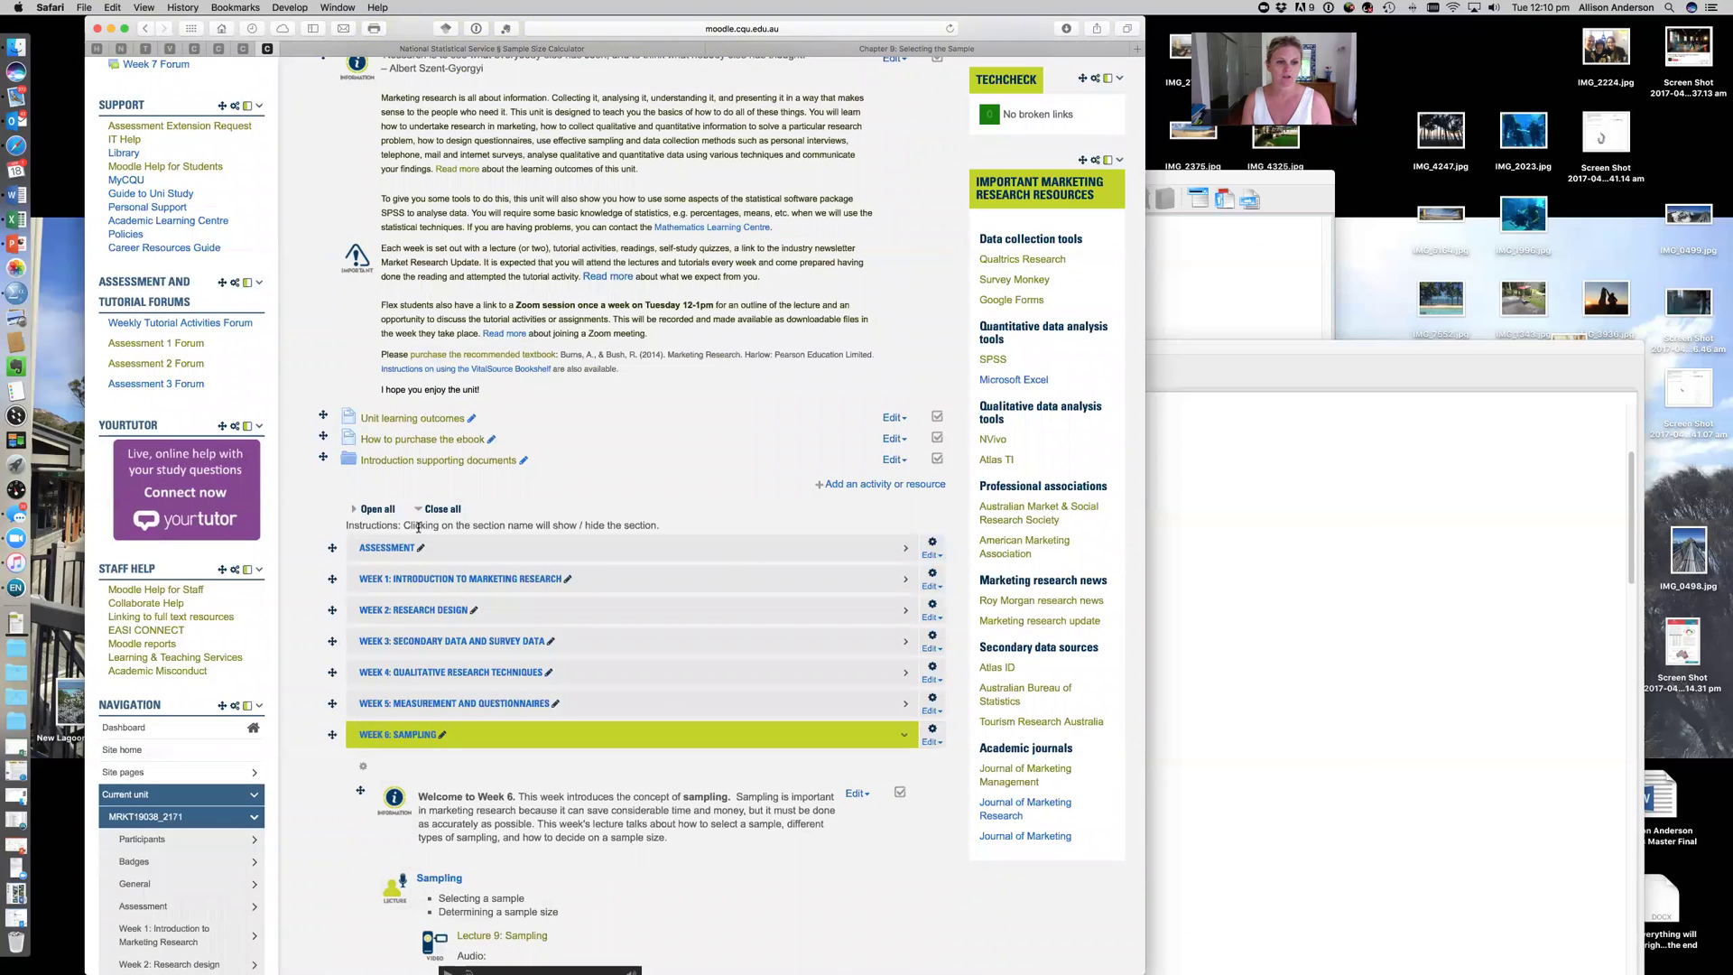
pyautogui.click(397, 550)
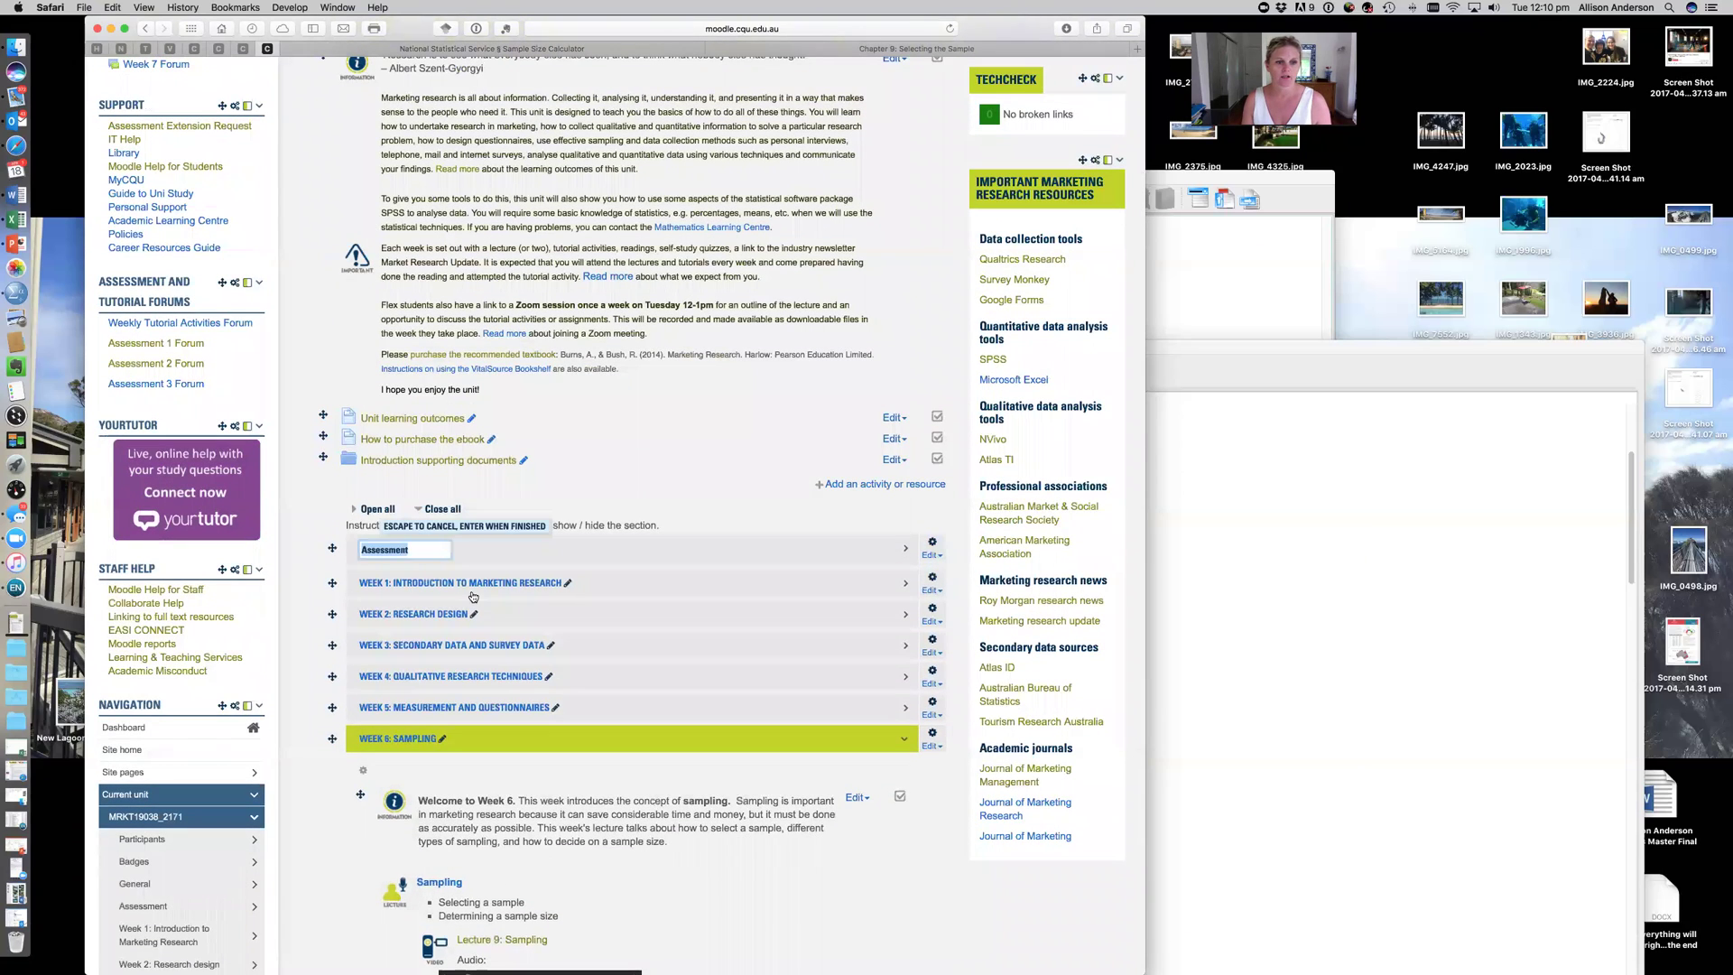
pyautogui.scroll(-5, 542, 542)
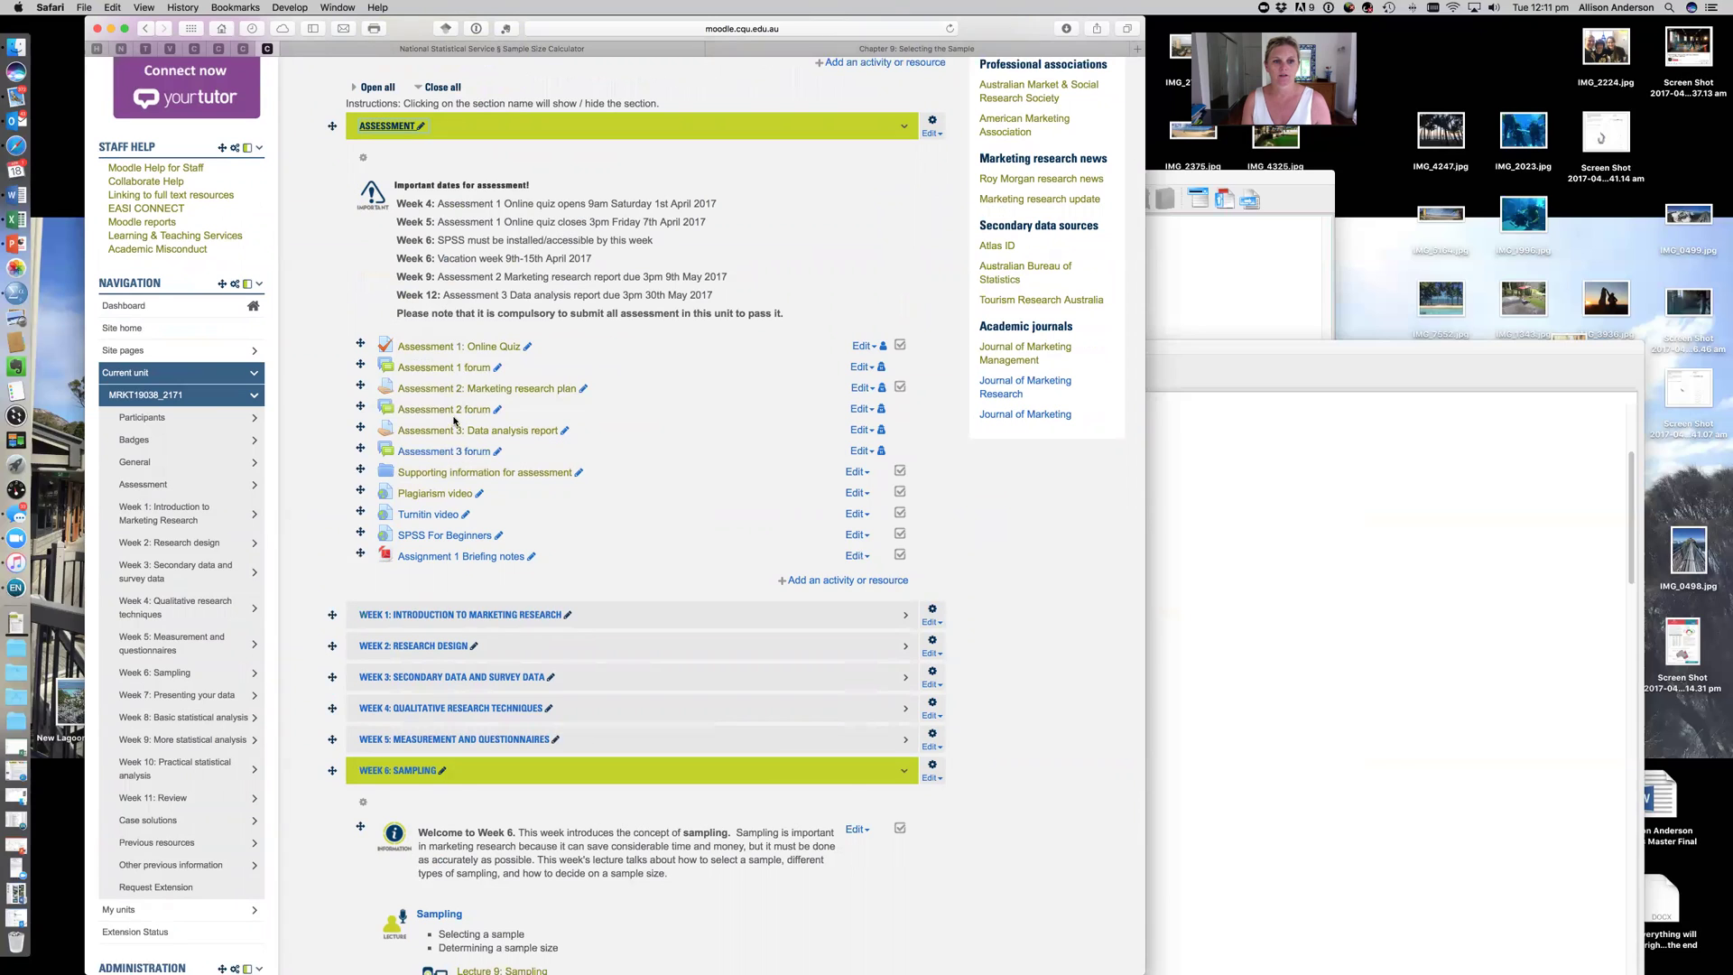
pyautogui.click(466, 389)
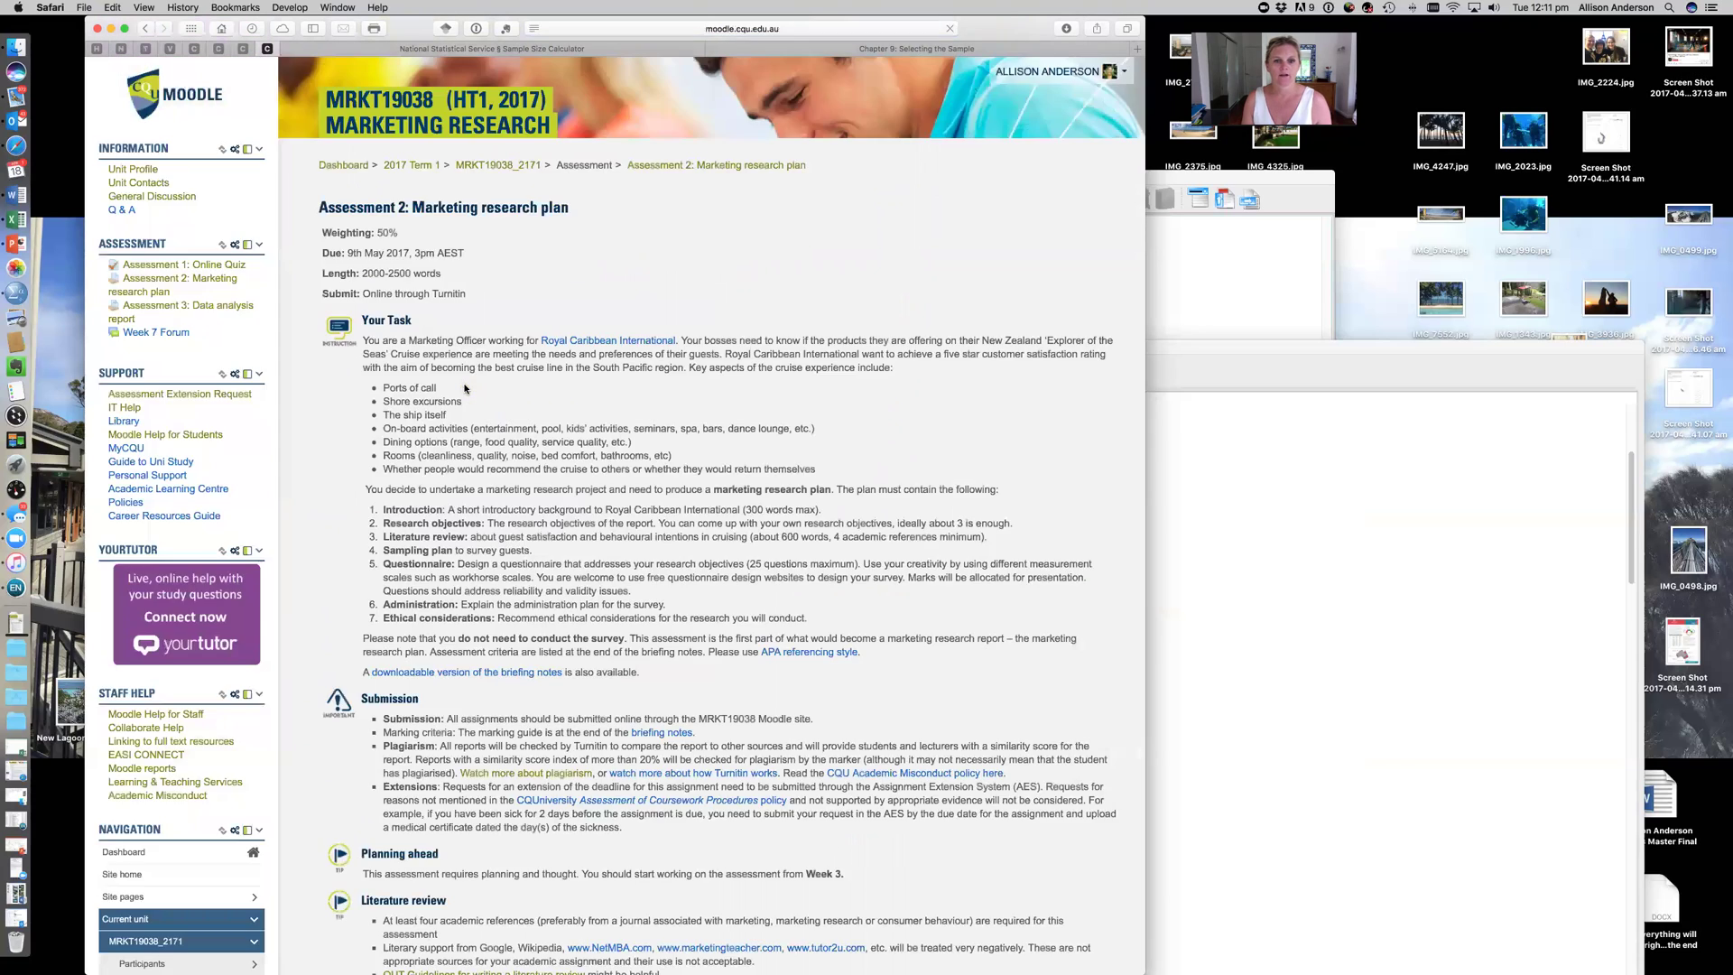
# - Open the Assignment 2 Briefing notes PDF from the assessment page and show the assessment criteria on page 3
pyautogui.scroll(-5, 711, 587)
pyautogui.scroll(-3, 713, 591)
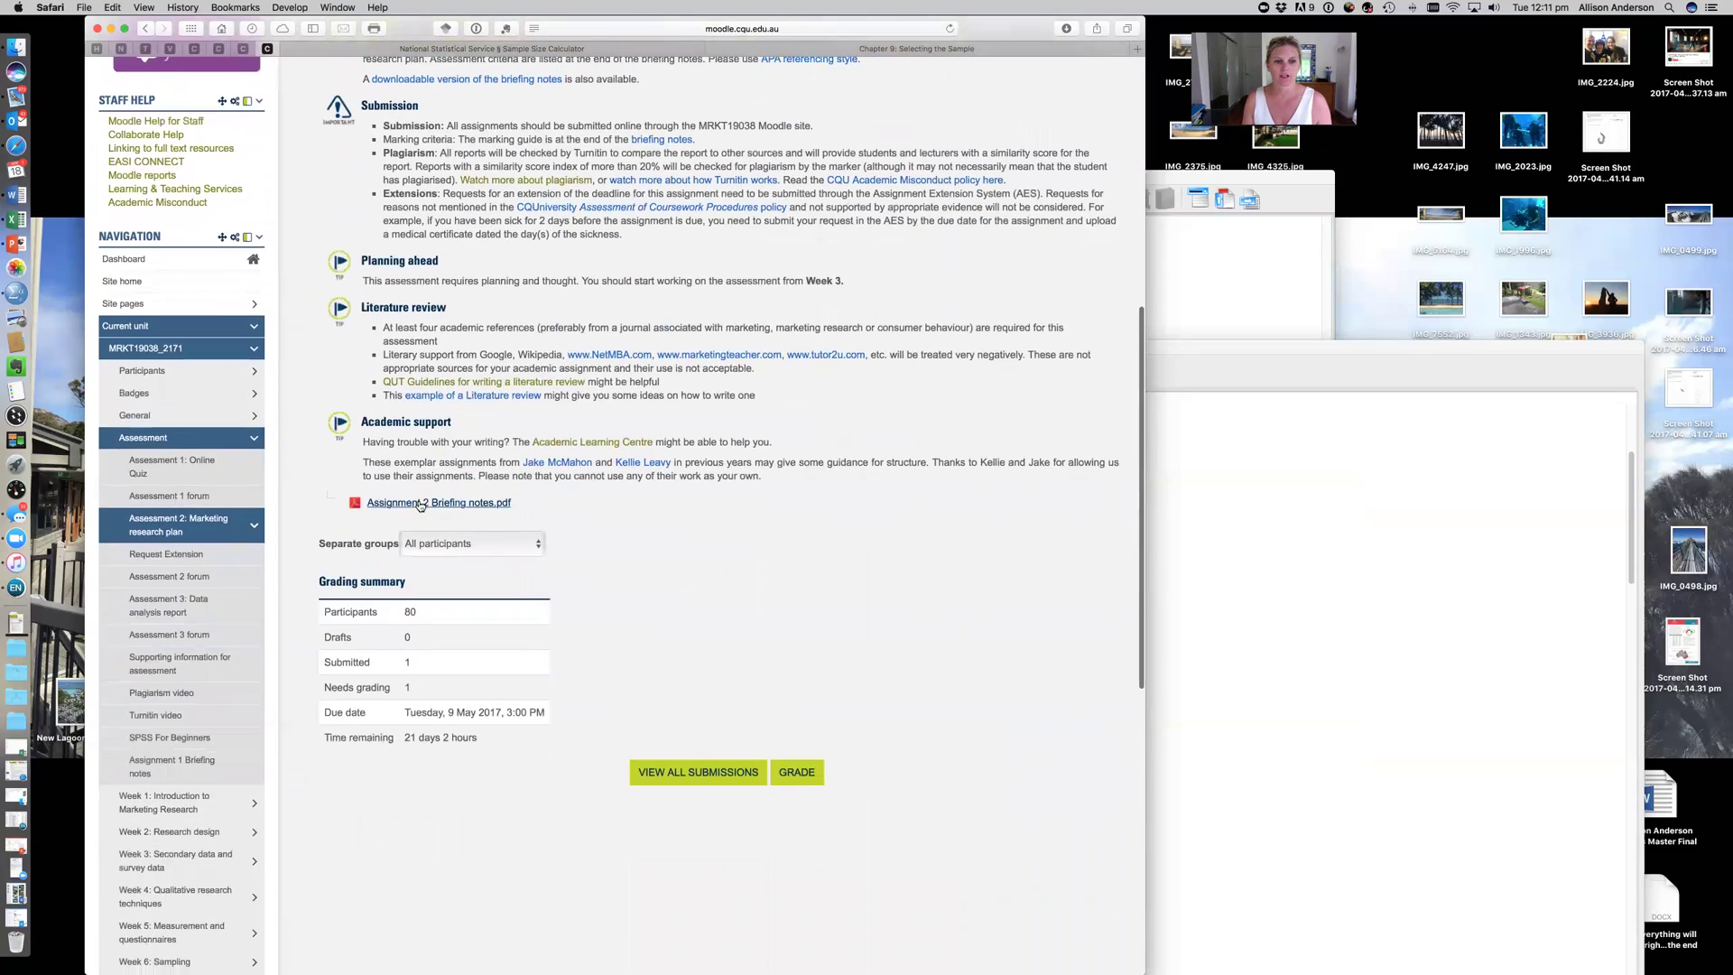
pyautogui.click(419, 504)
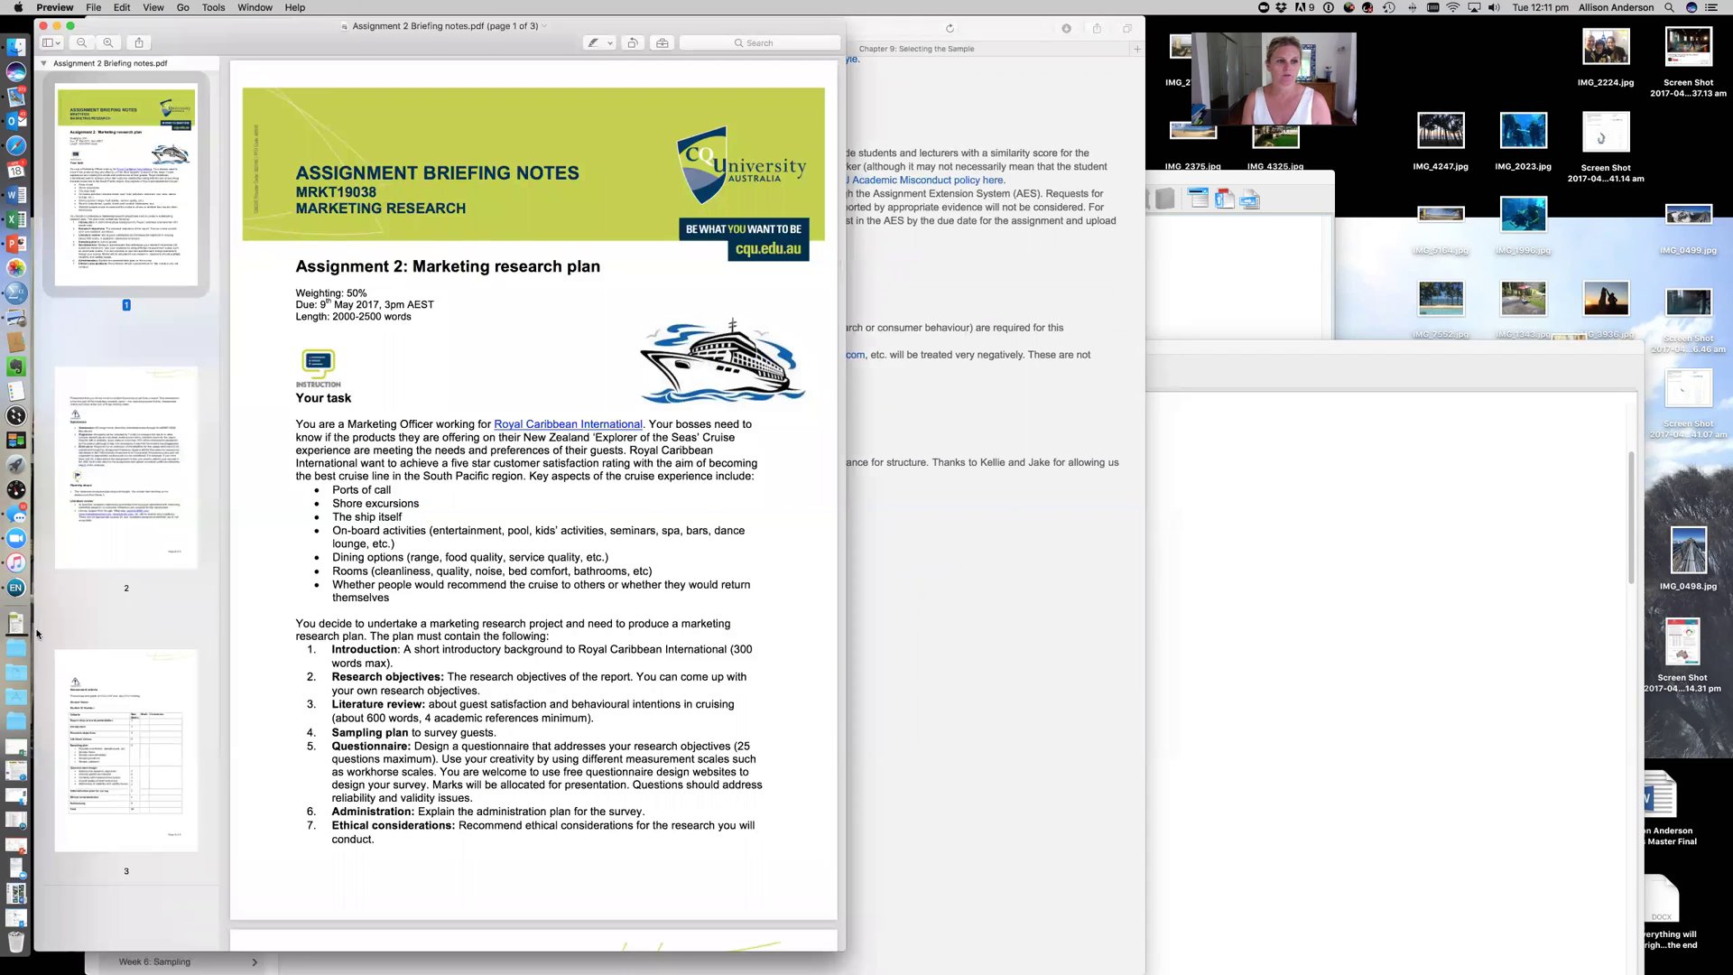
pyautogui.click(128, 767)
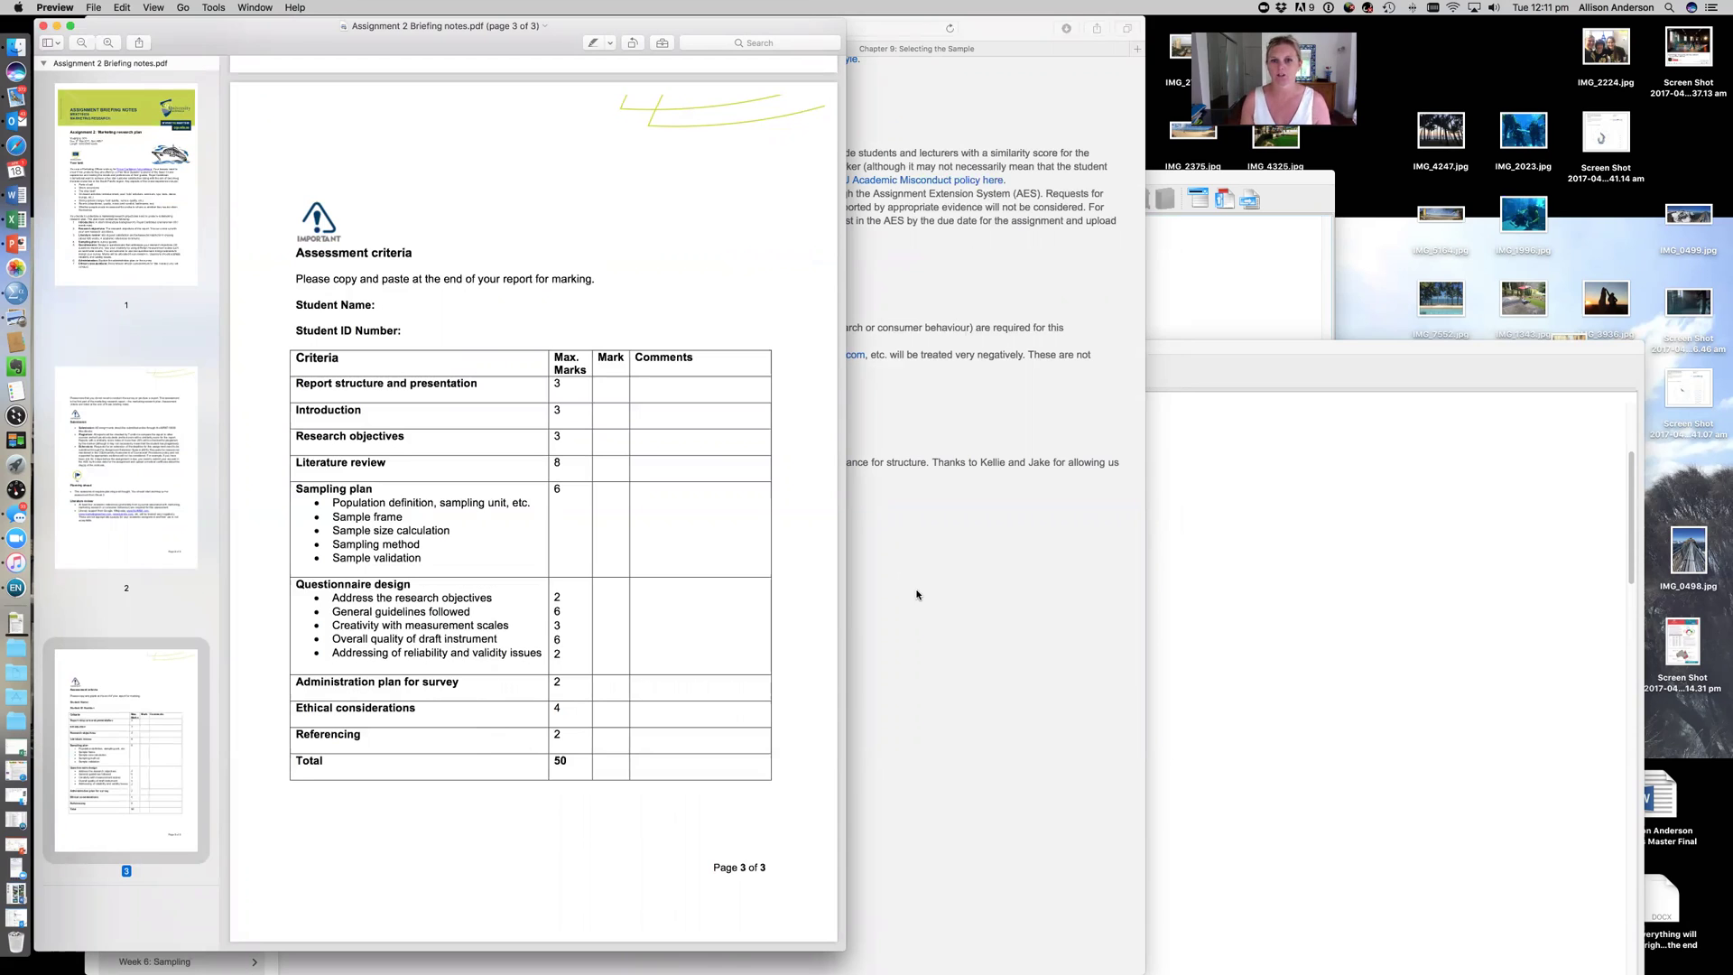
# - Switch to the SPSS Data Editor, move its window up the desktop and show the start of the variable list
pyautogui.click(924, 606)
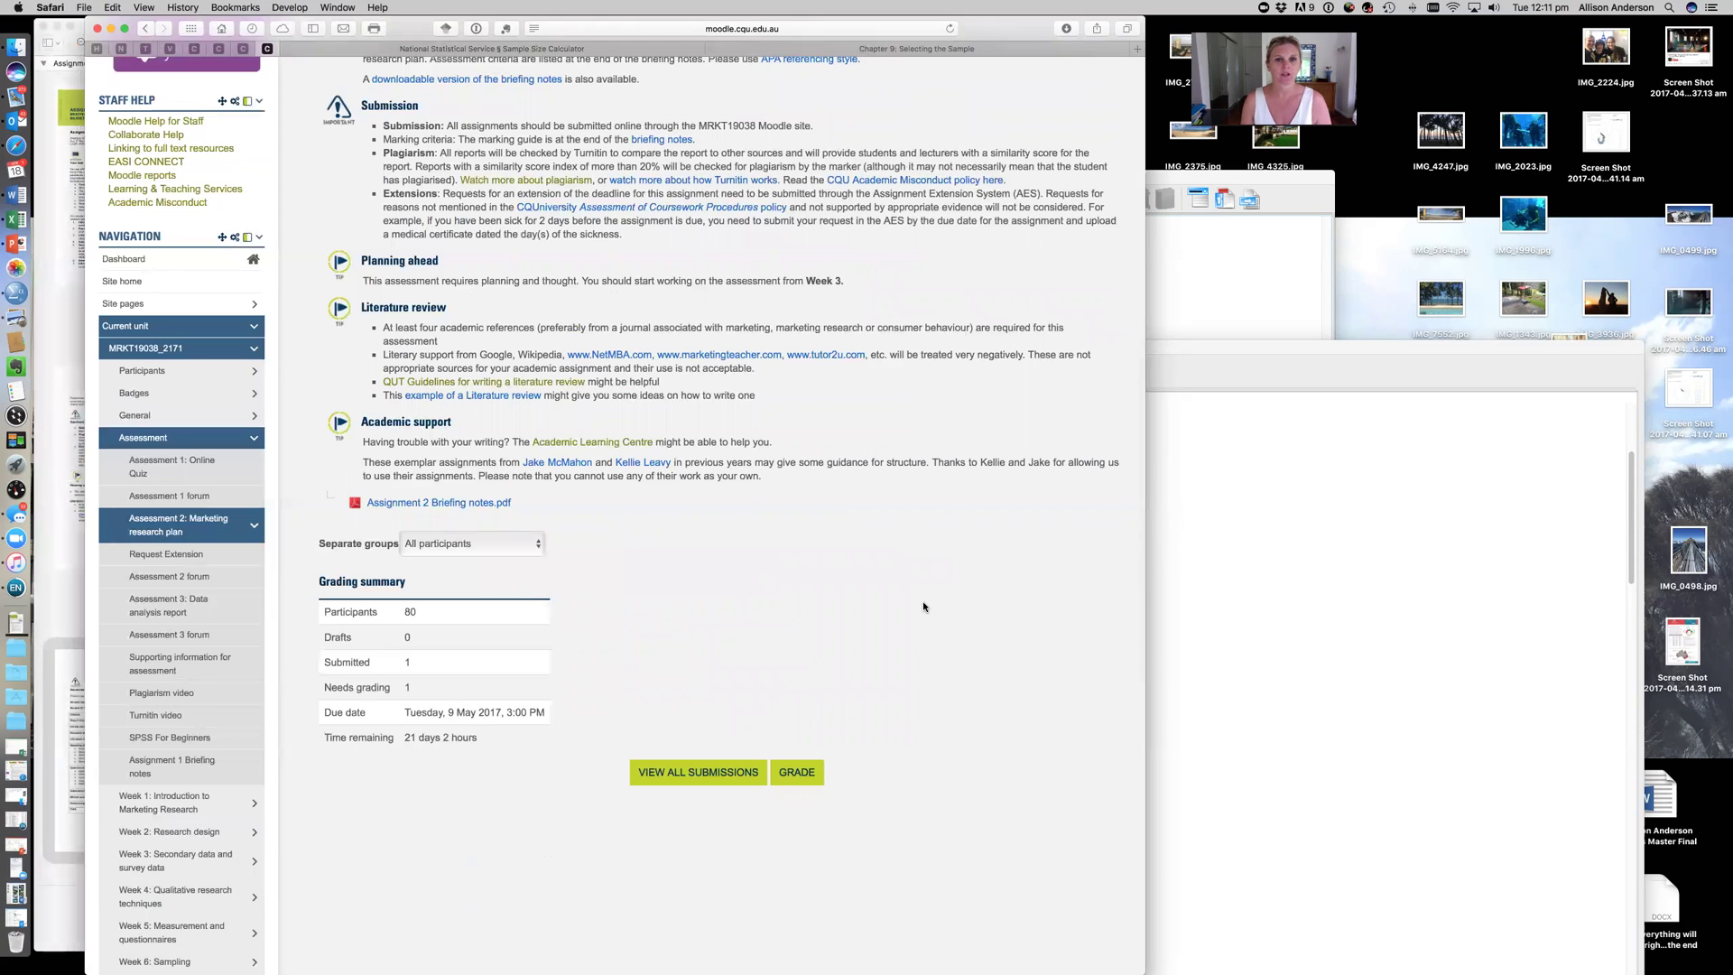
pyautogui.click(1250, 611)
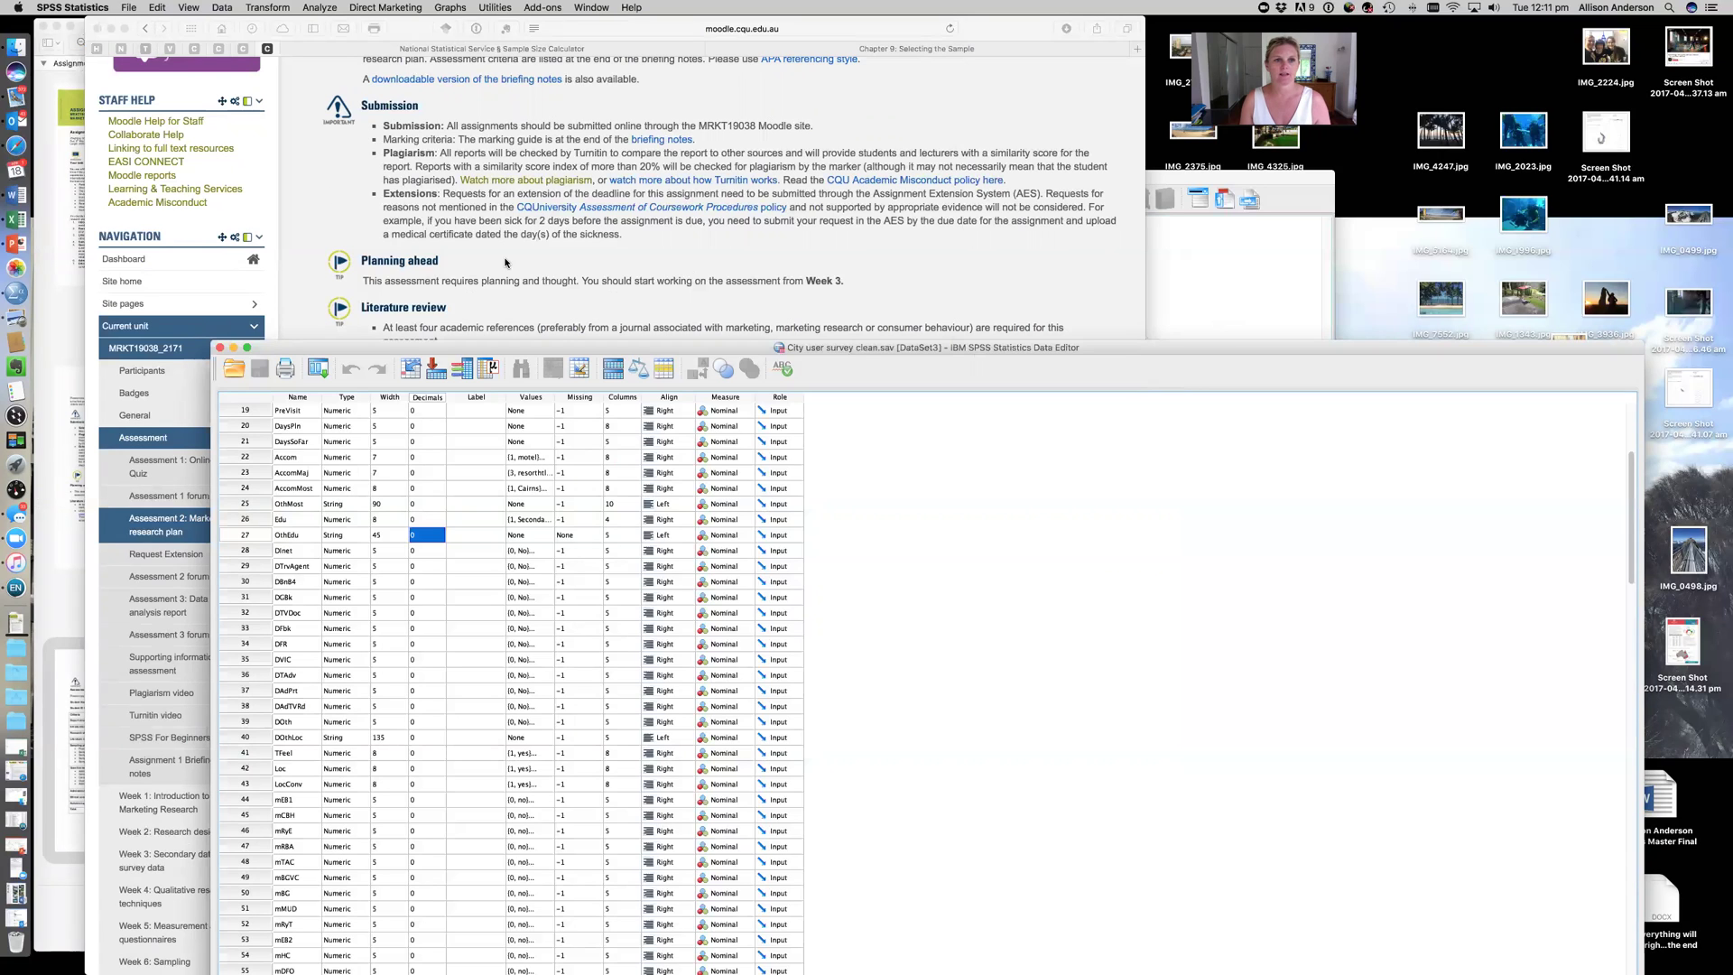
pyautogui.moveTo(858, 358); pyautogui.dragTo(912, 57)
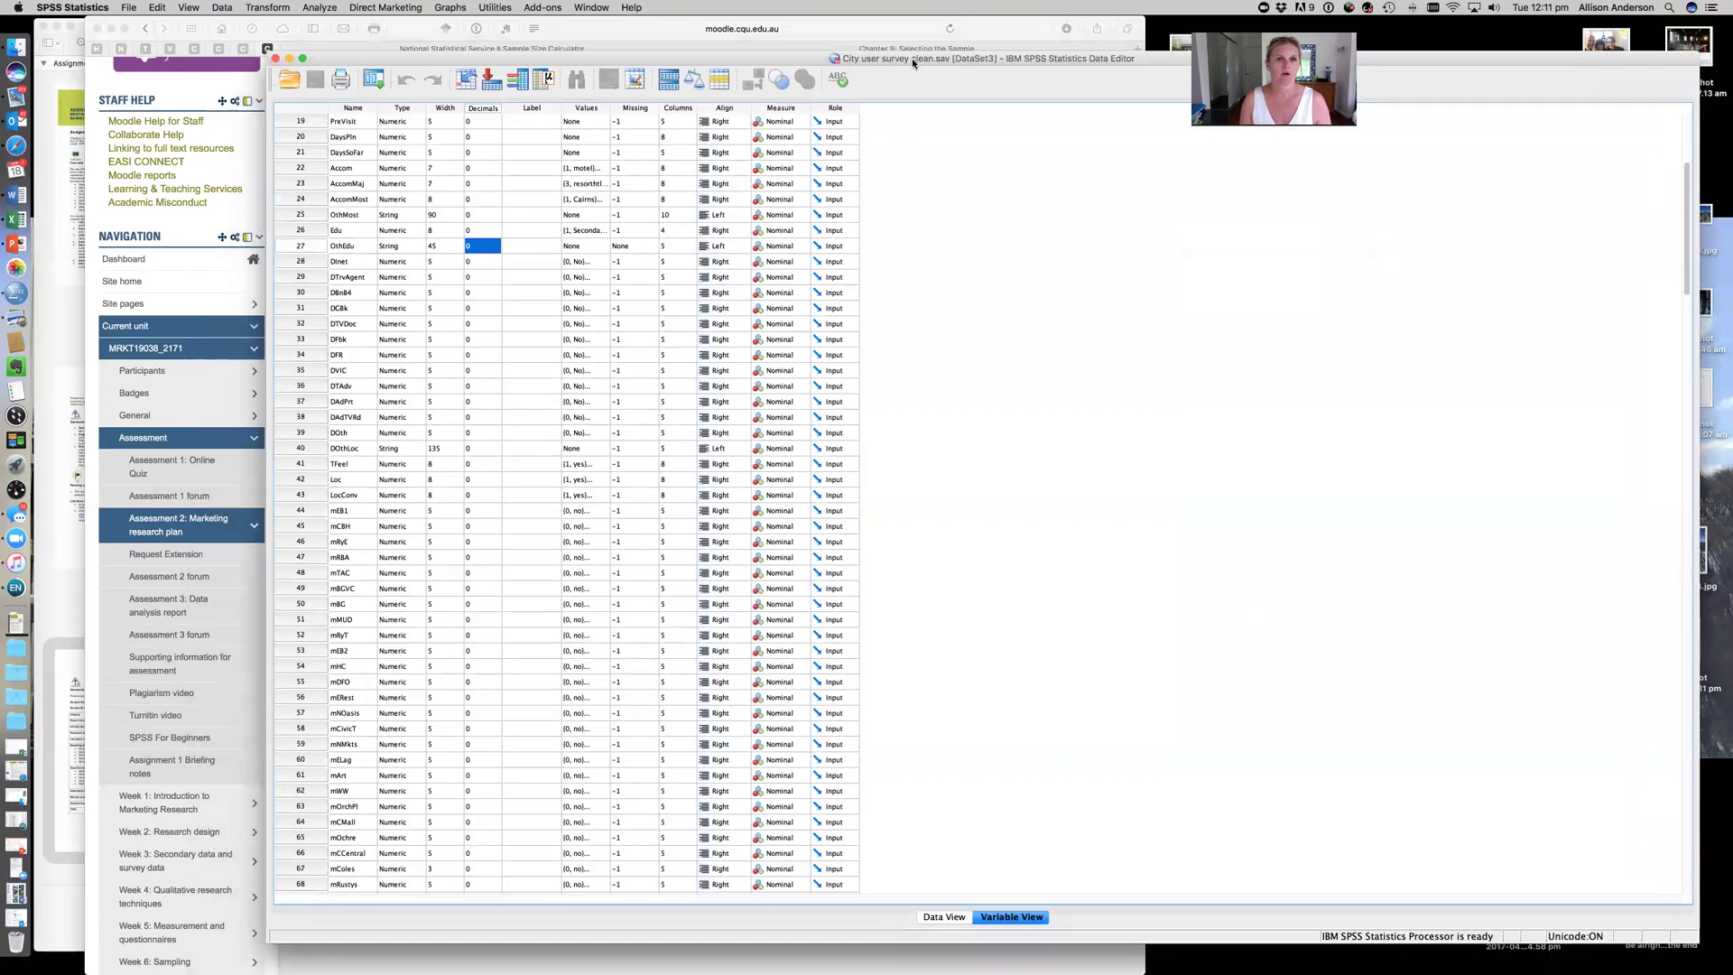
pyautogui.scroll(6, 931, 344)
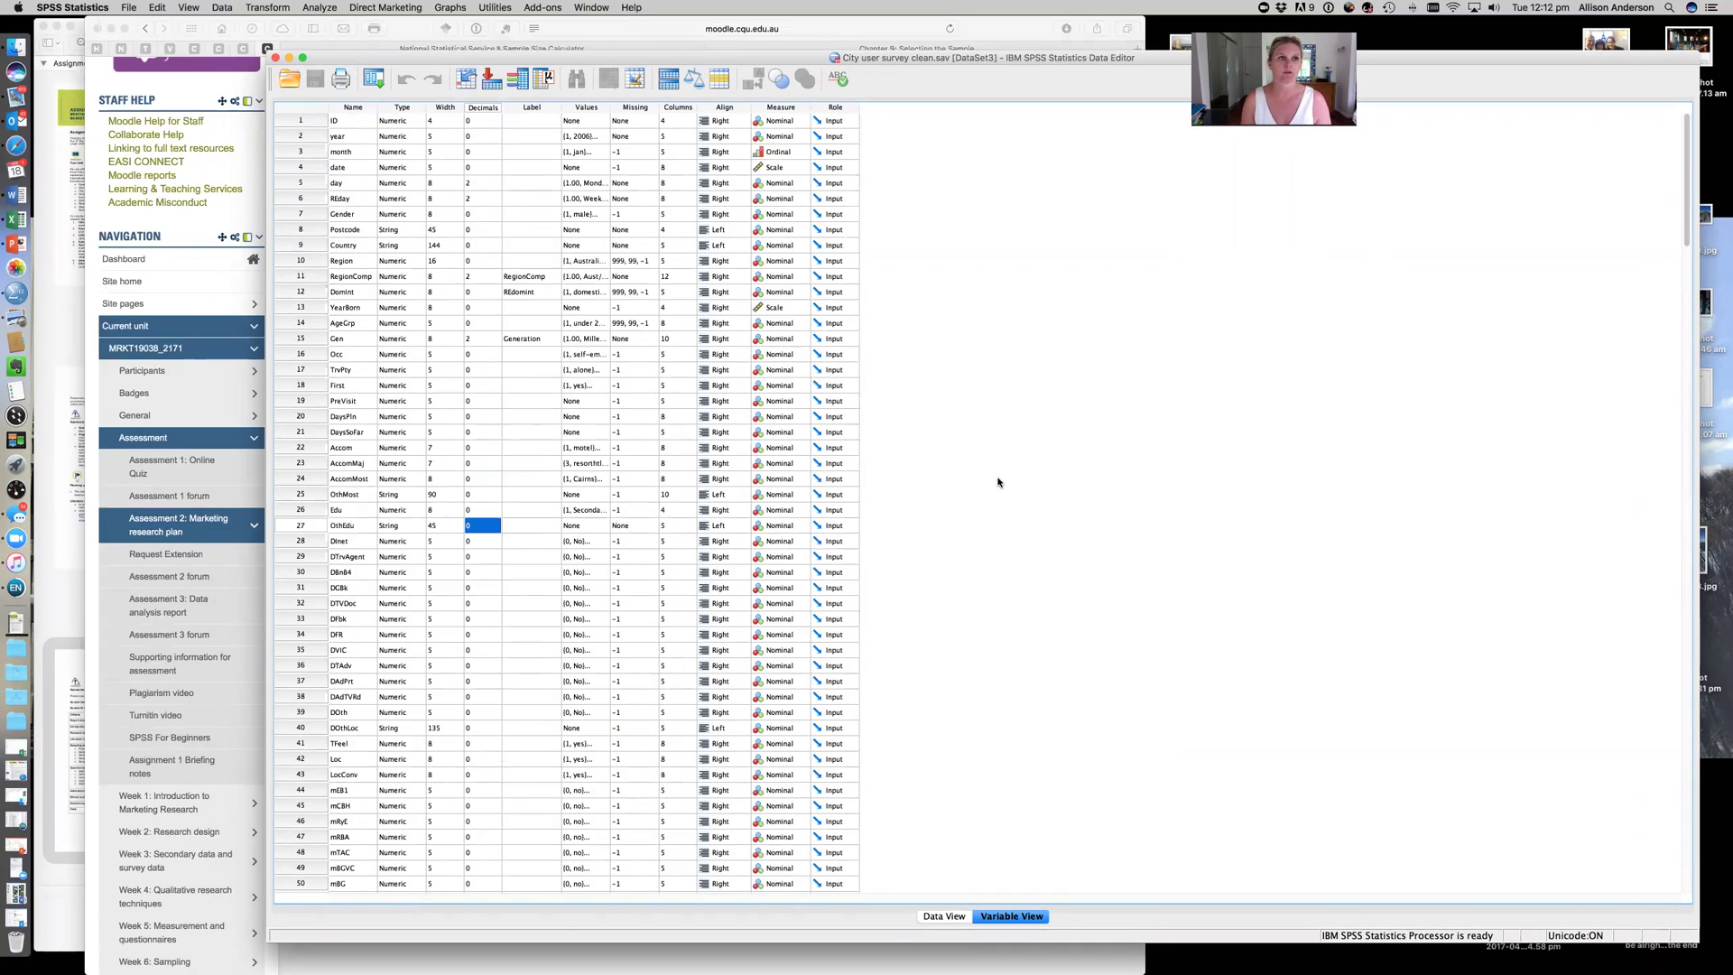
# - Switch to the Marketing Research e-textbook in Safari and go to the Chapter 12 case questions on page 351
pyautogui.click(169, 48)
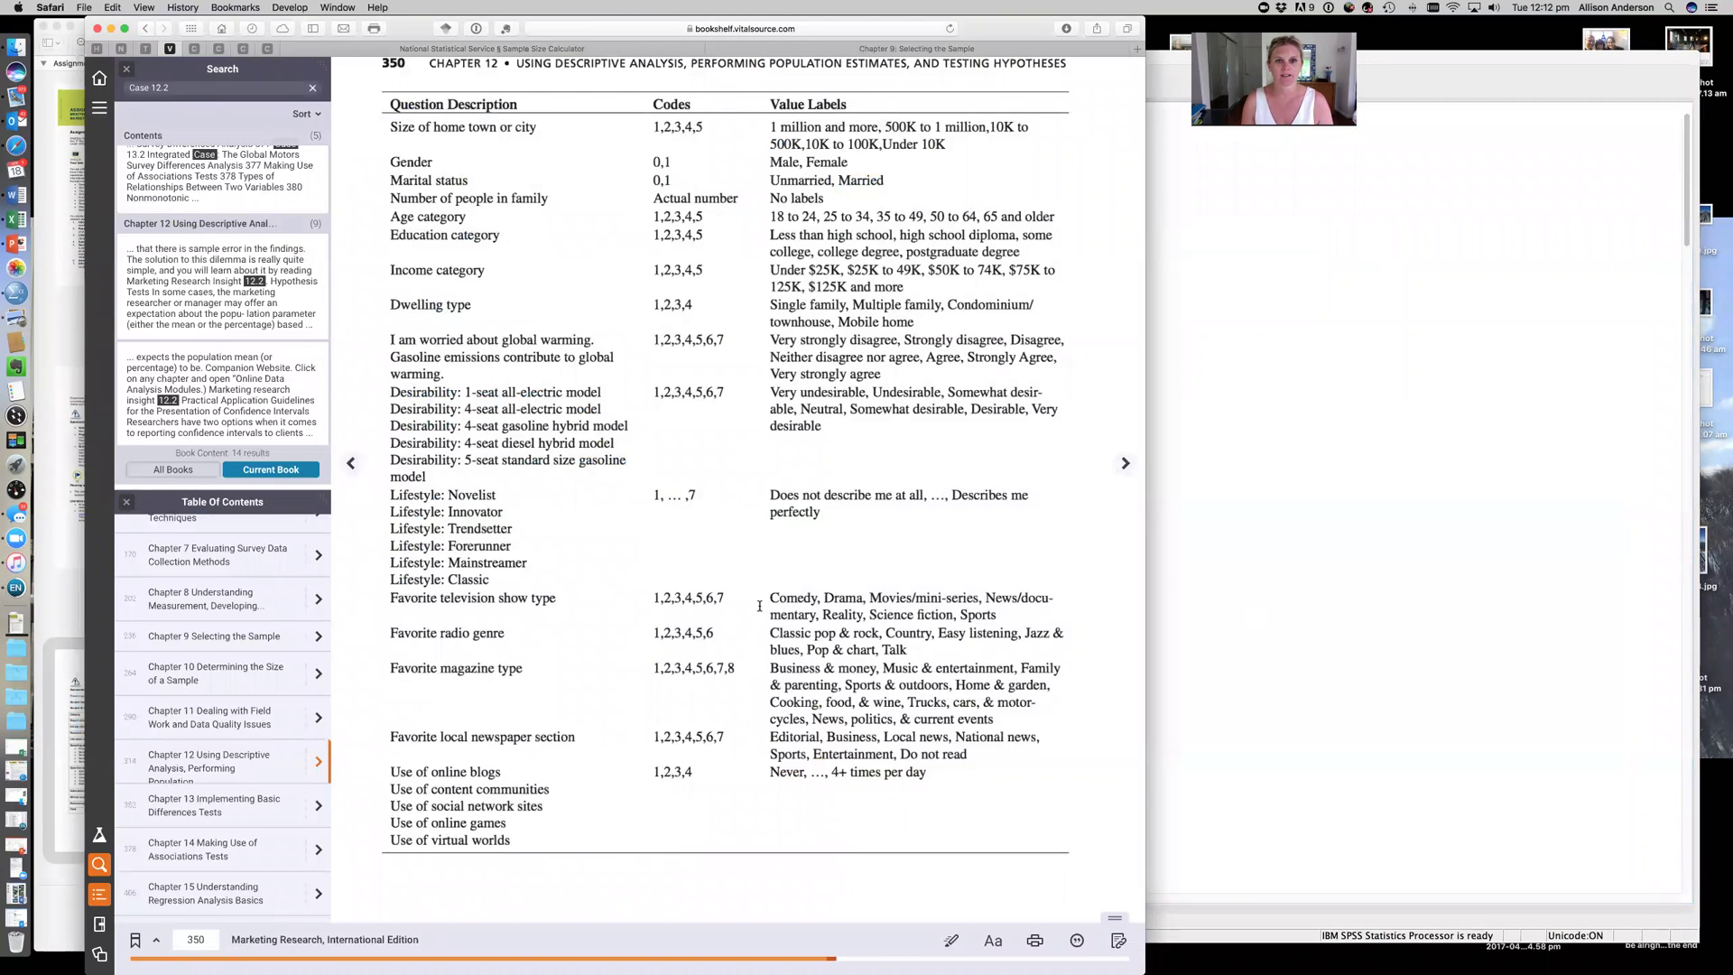
pyautogui.click(1126, 463)
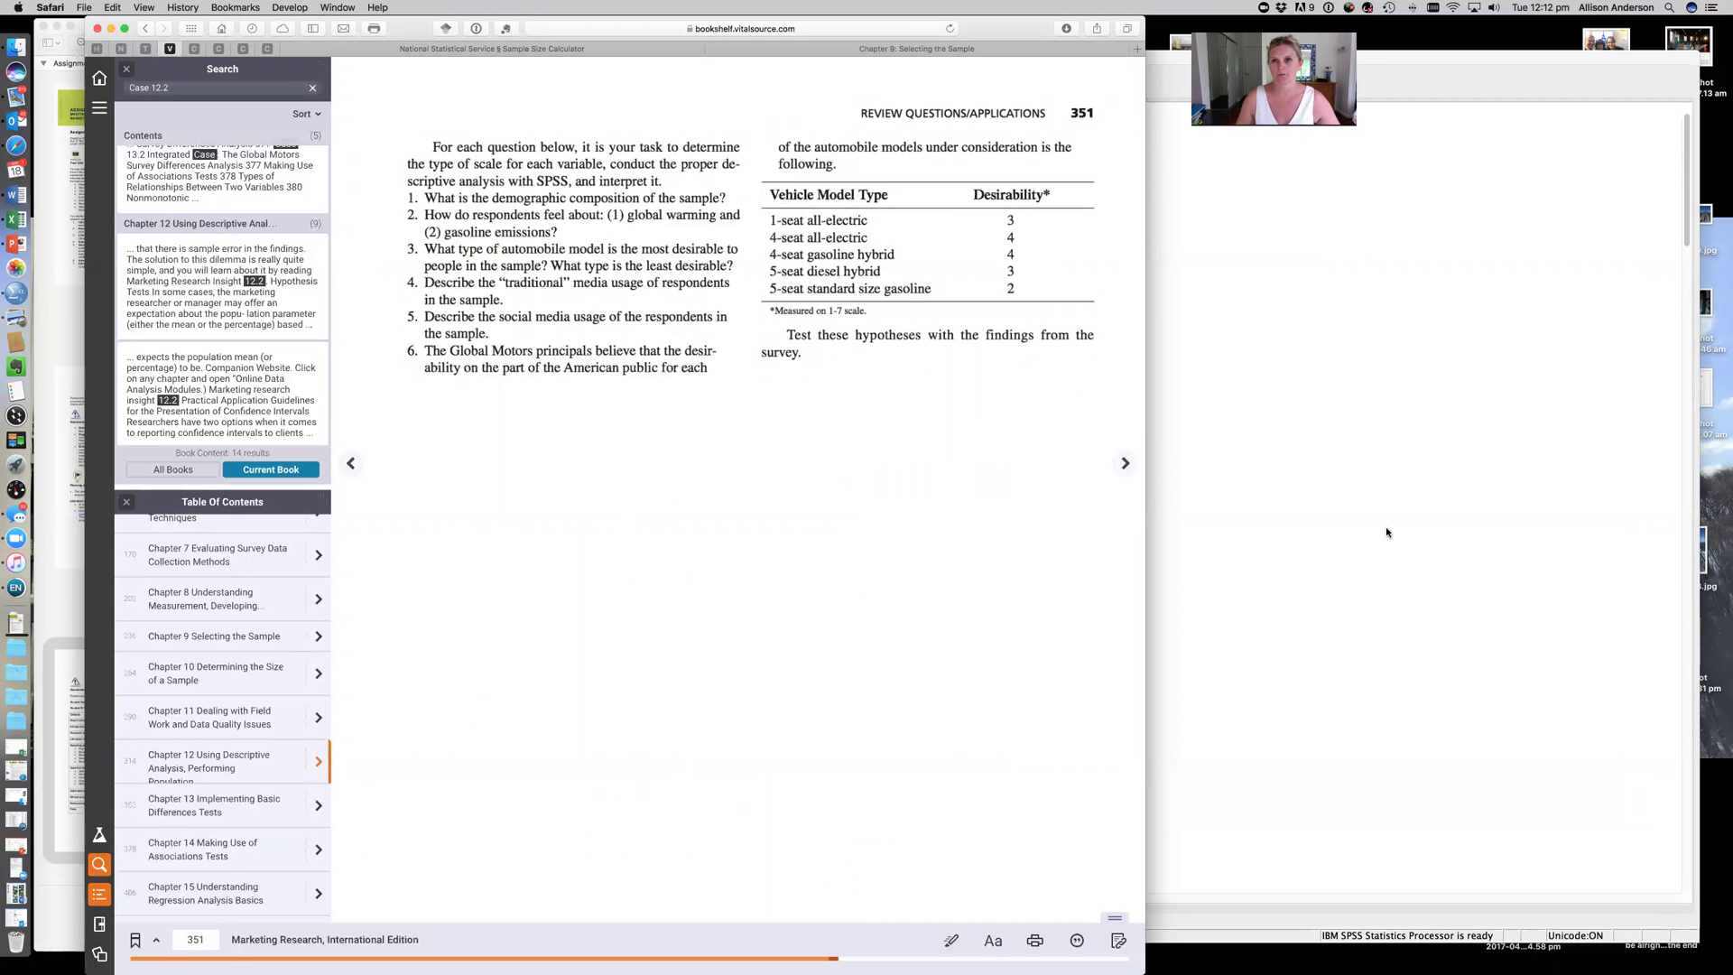
# - Bring the SPSS Data Editor back to the front and reposition its window over the textbook page
pyautogui.click(1326, 540)
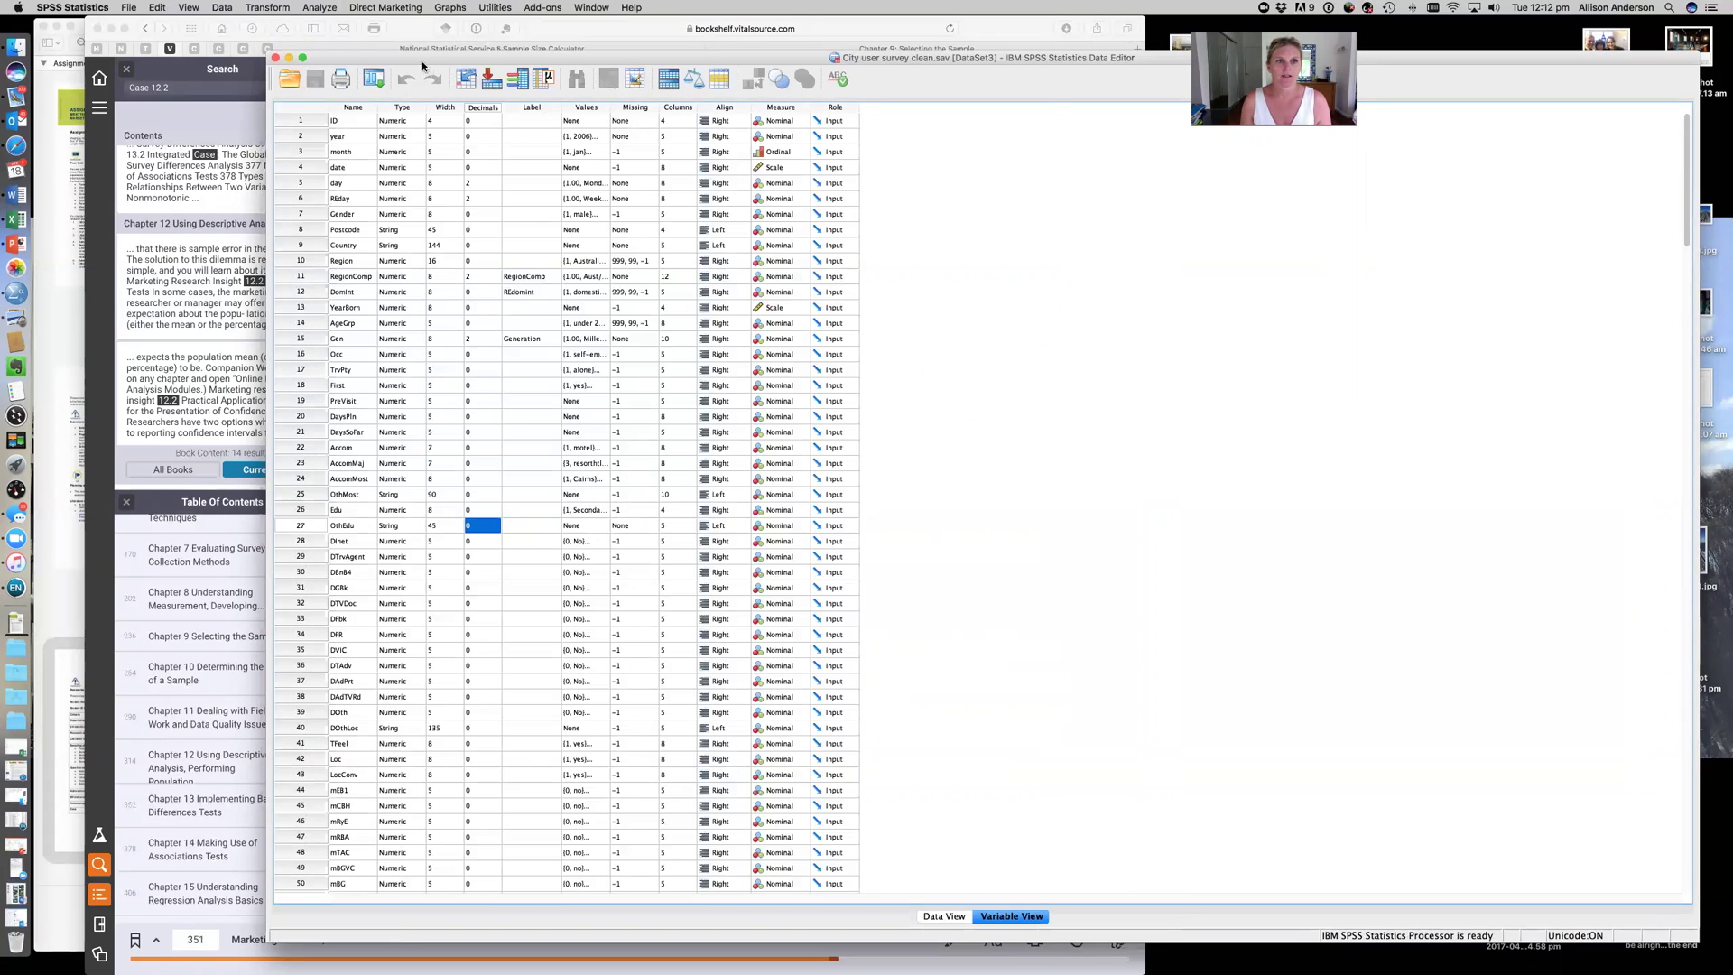
pyautogui.moveTo(423, 65); pyautogui.dragTo(628, 408)
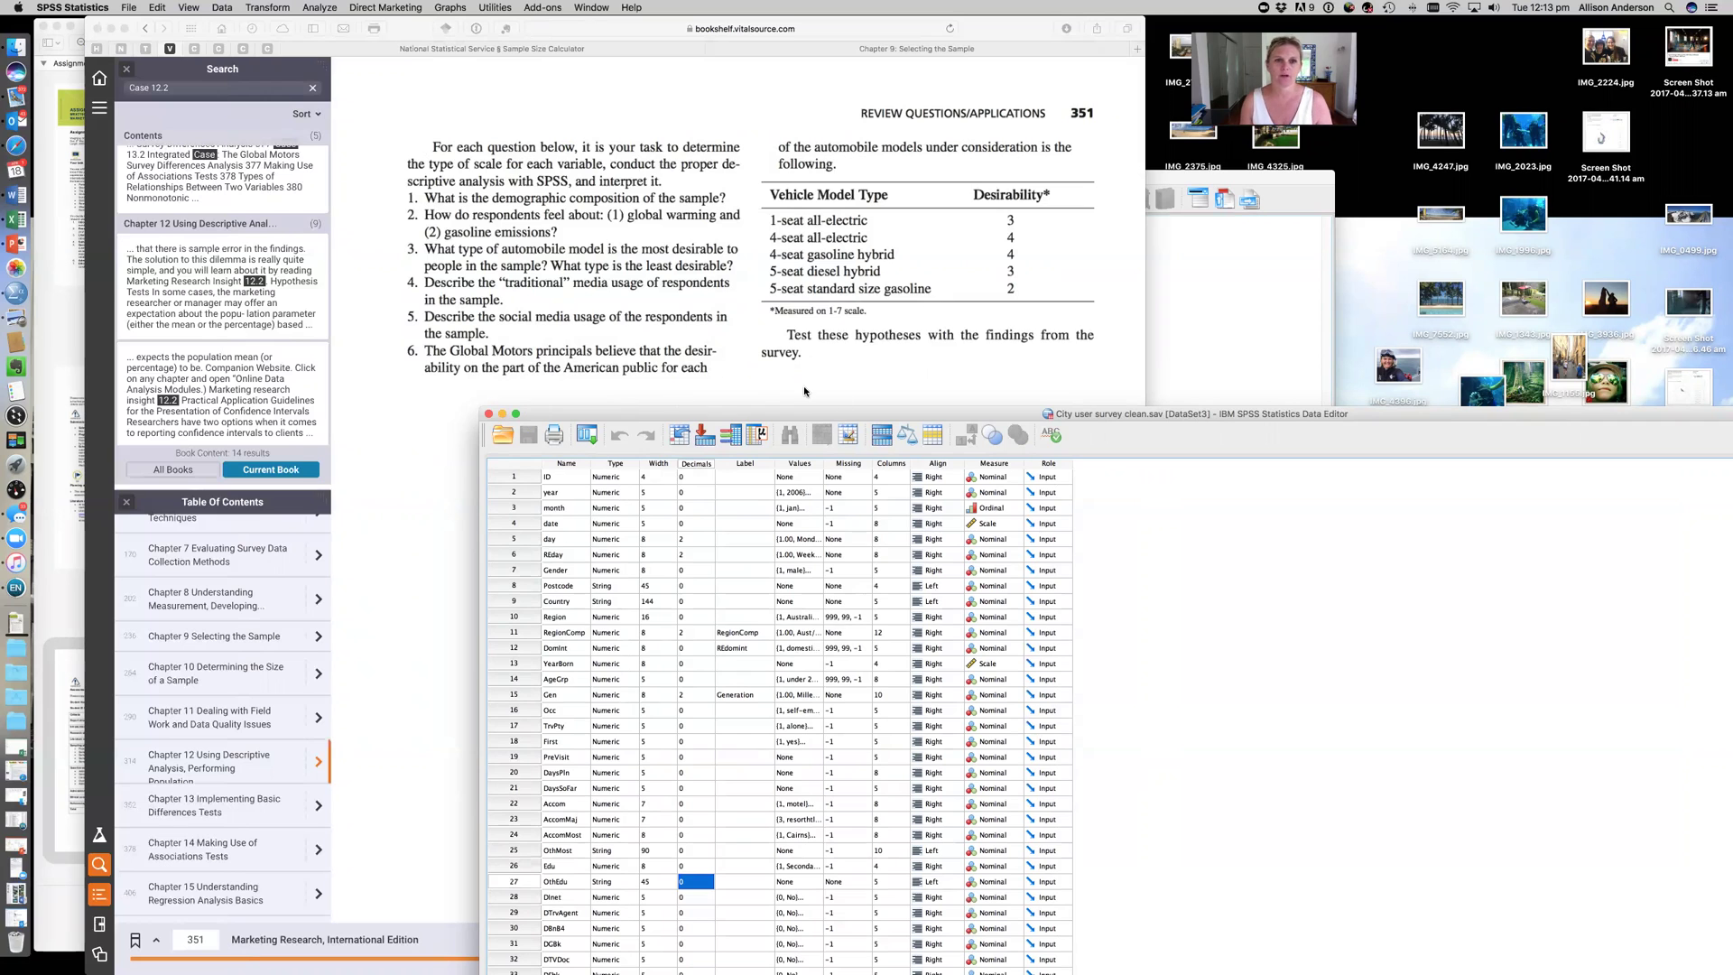
pyautogui.doubleClick(1196, 417)
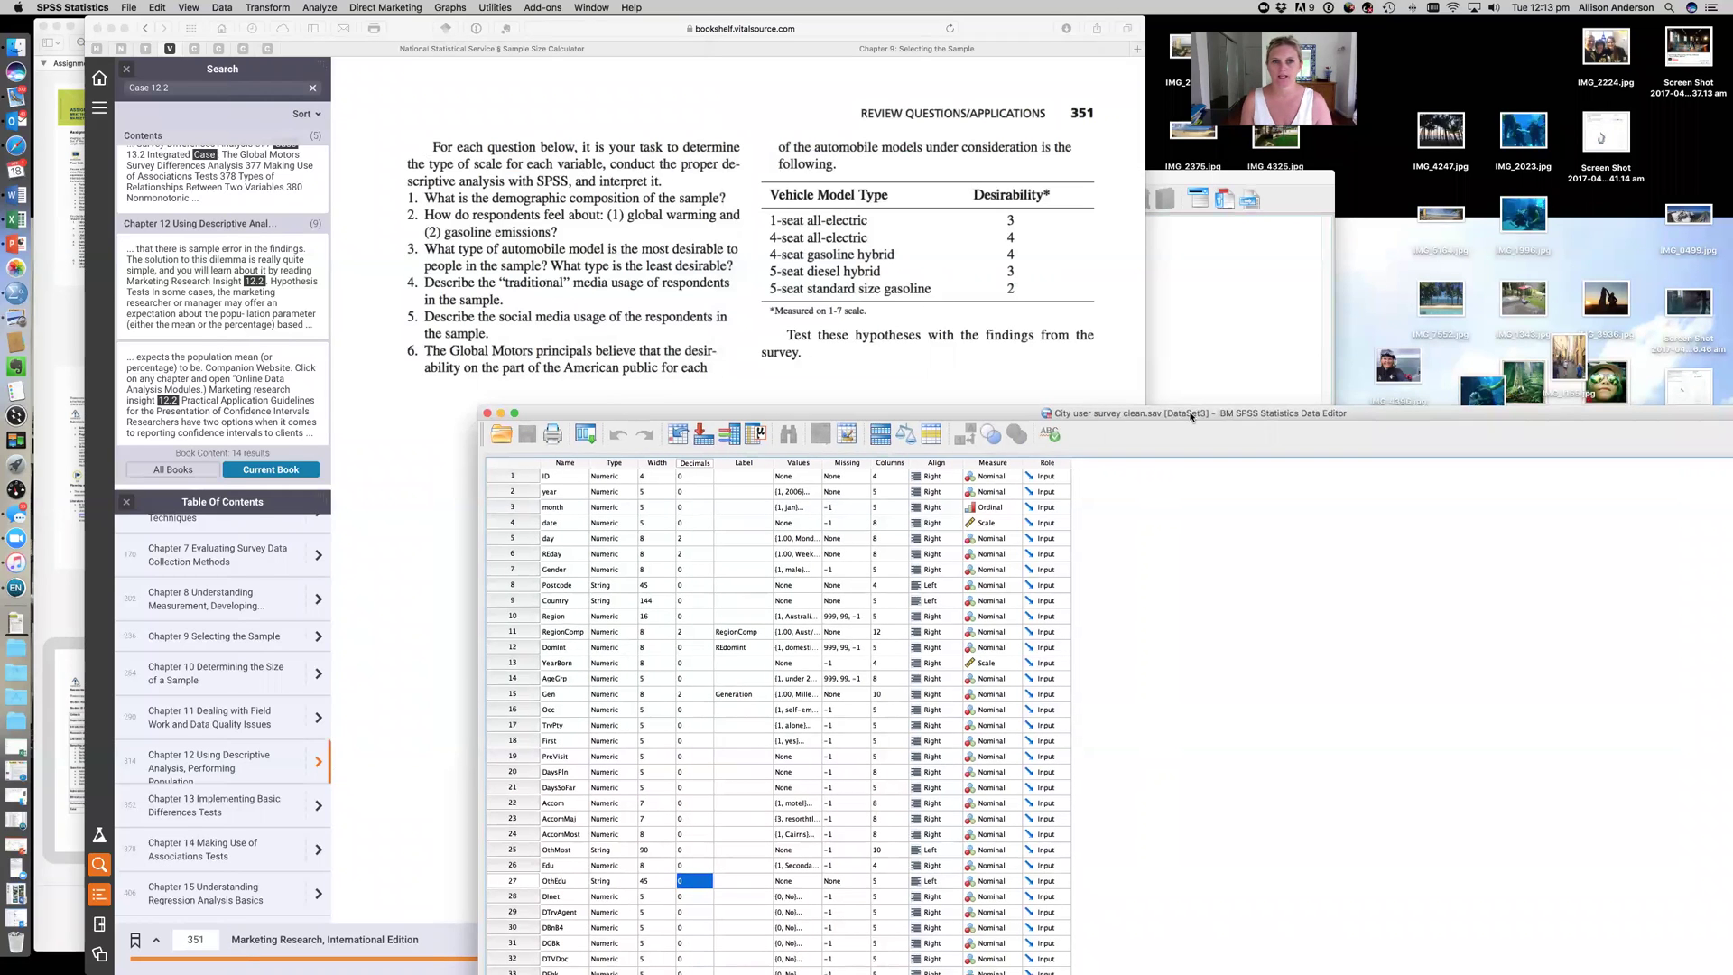
pyautogui.moveTo(1020, 202); pyautogui.dragTo(1000, 341)
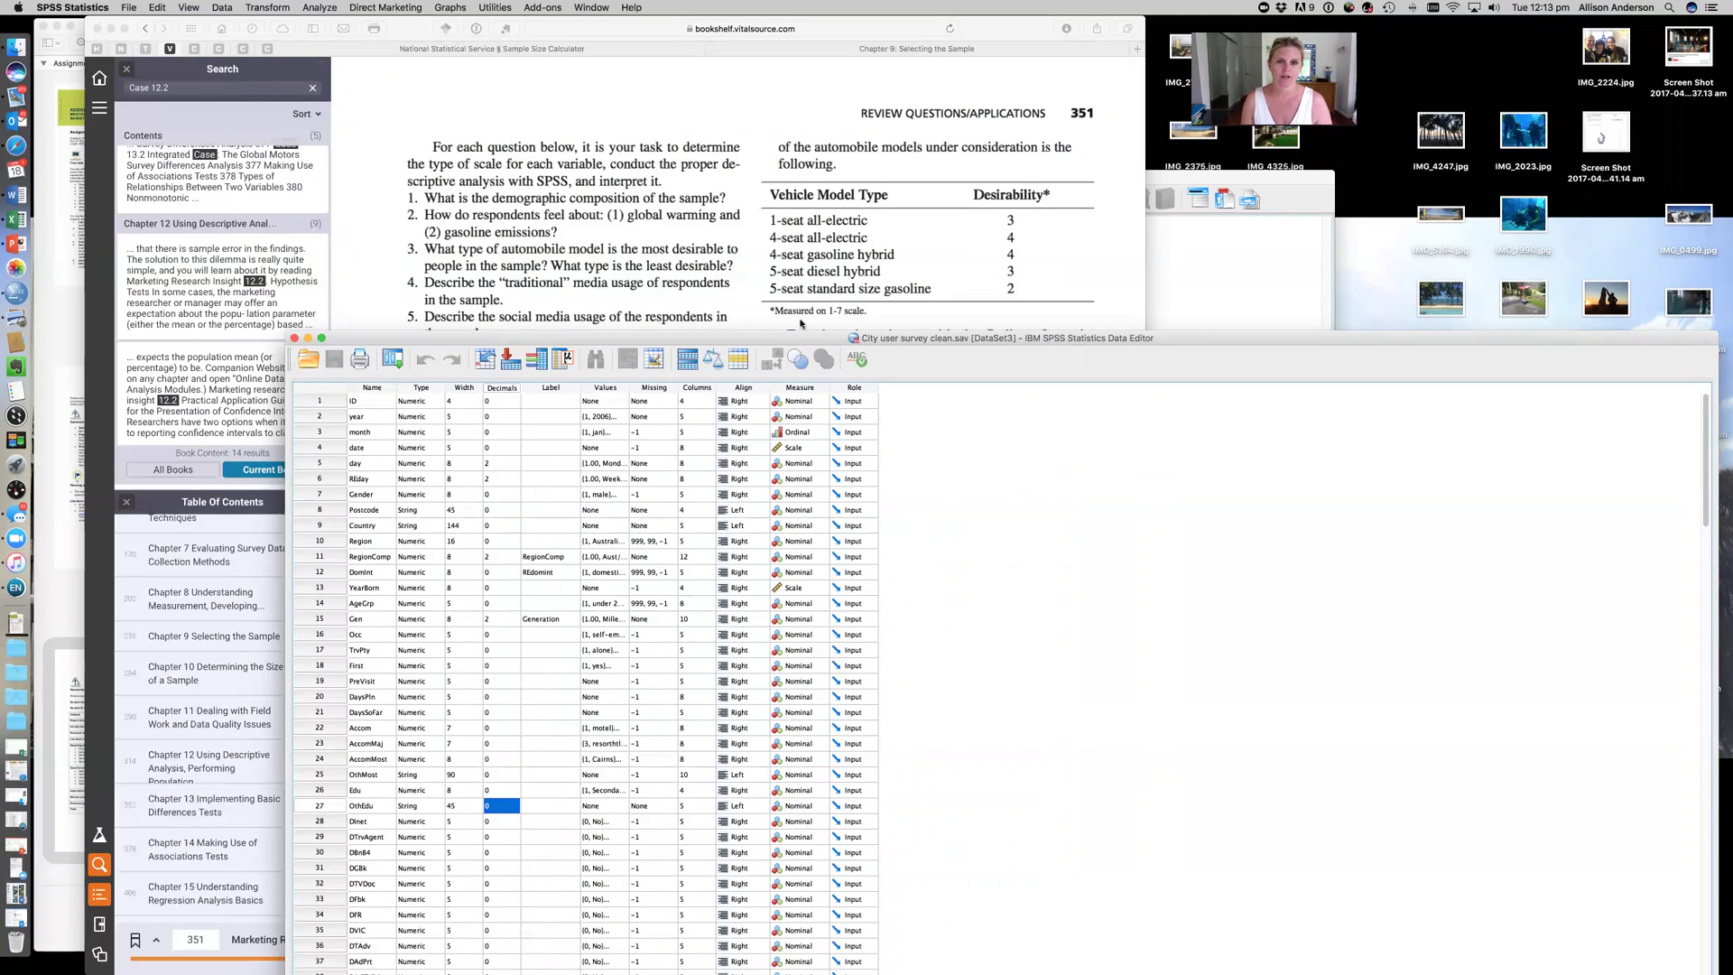
pyautogui.moveTo(791, 342); pyautogui.dragTo(805, 155)
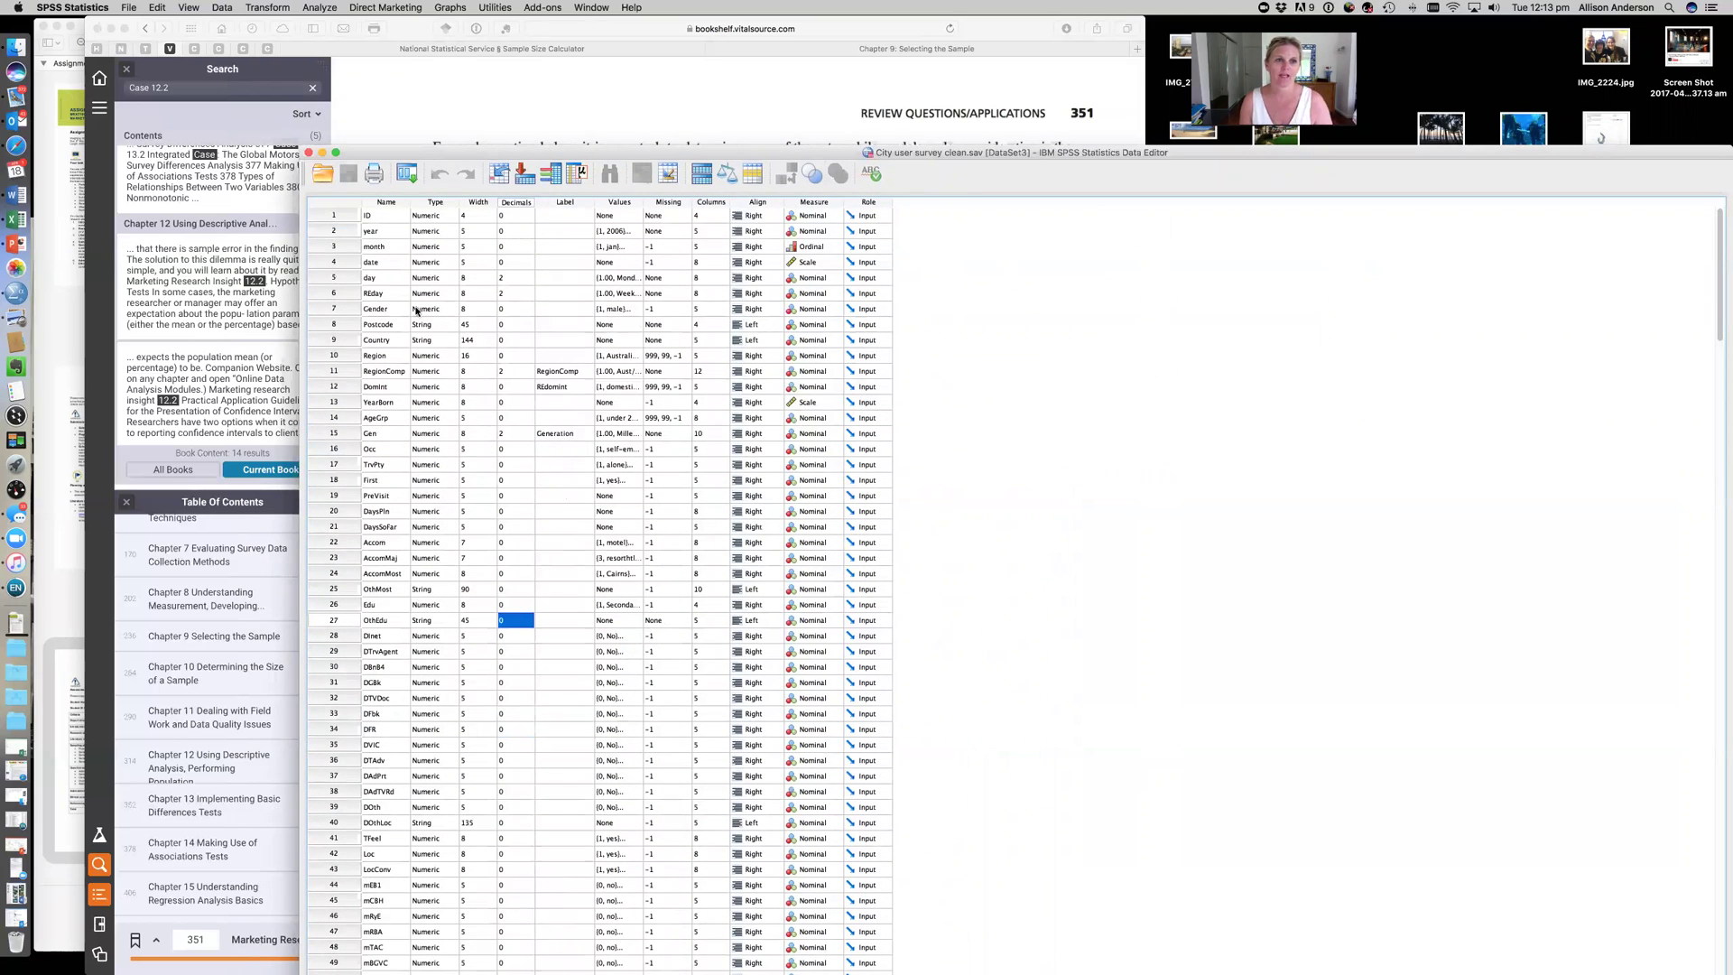
# - Turn the e-textbook back to the question codes table on page 350 and place the SPSS Data Editor below it
pyautogui.moveTo(813, 153); pyautogui.dragTo(721, 36)
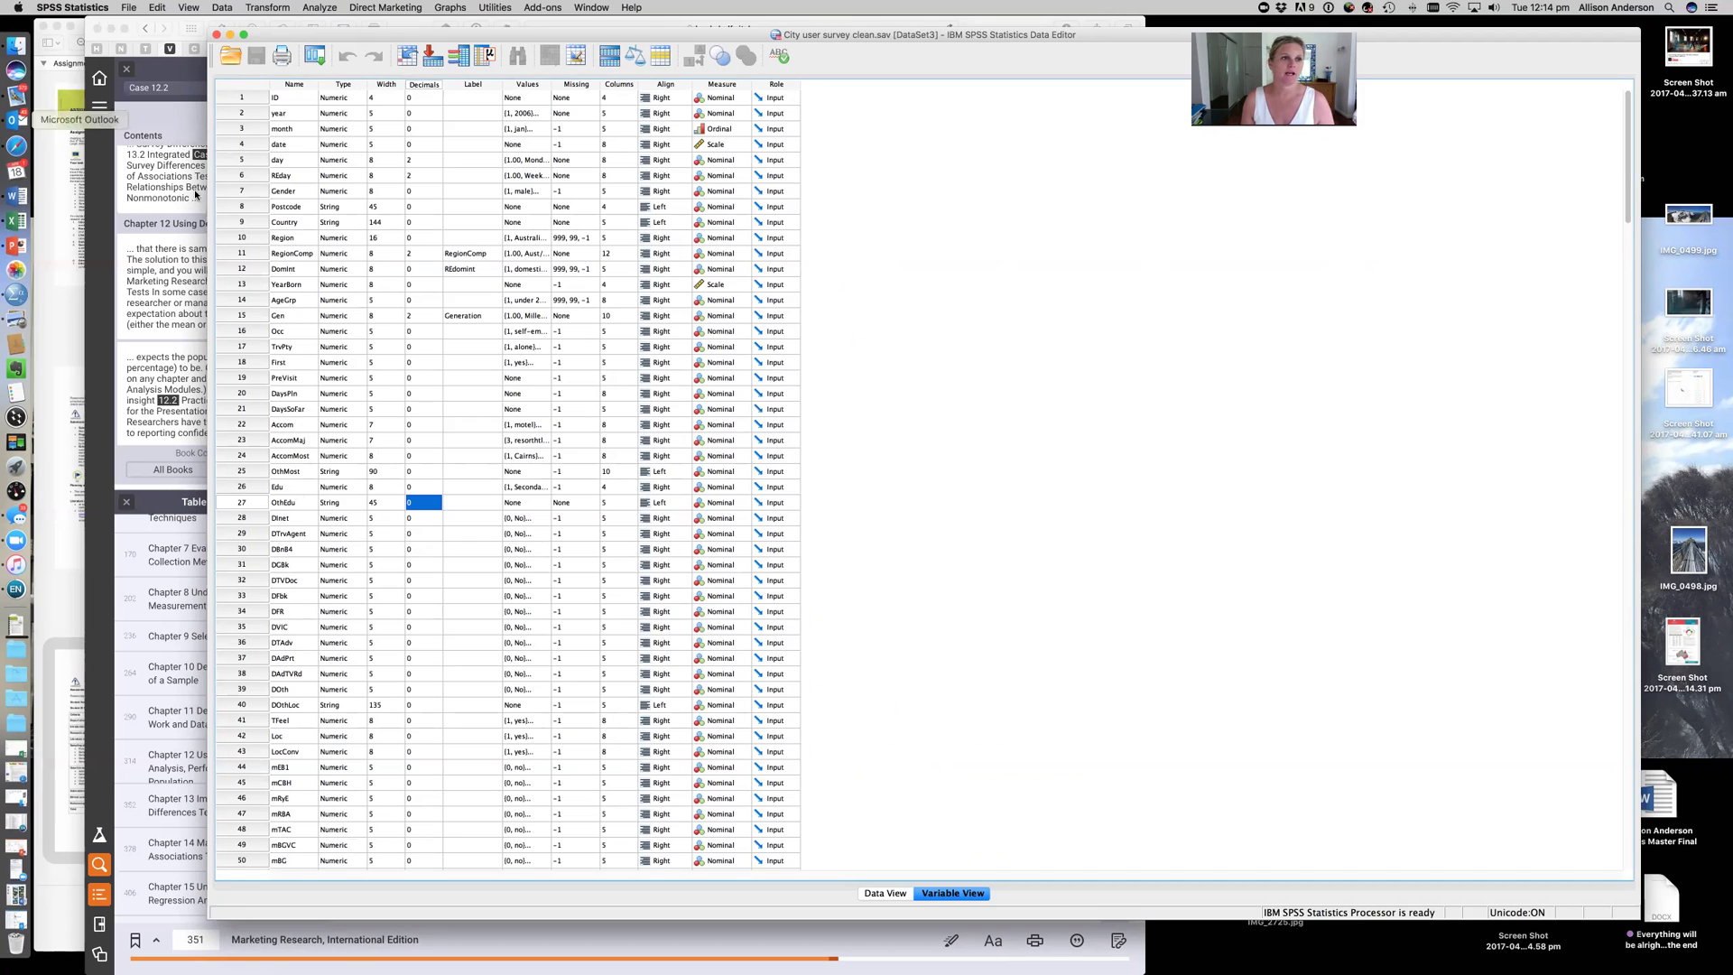
pyautogui.moveTo(360, 34); pyautogui.dragTo(400, 294)
pyautogui.click(400, 294)
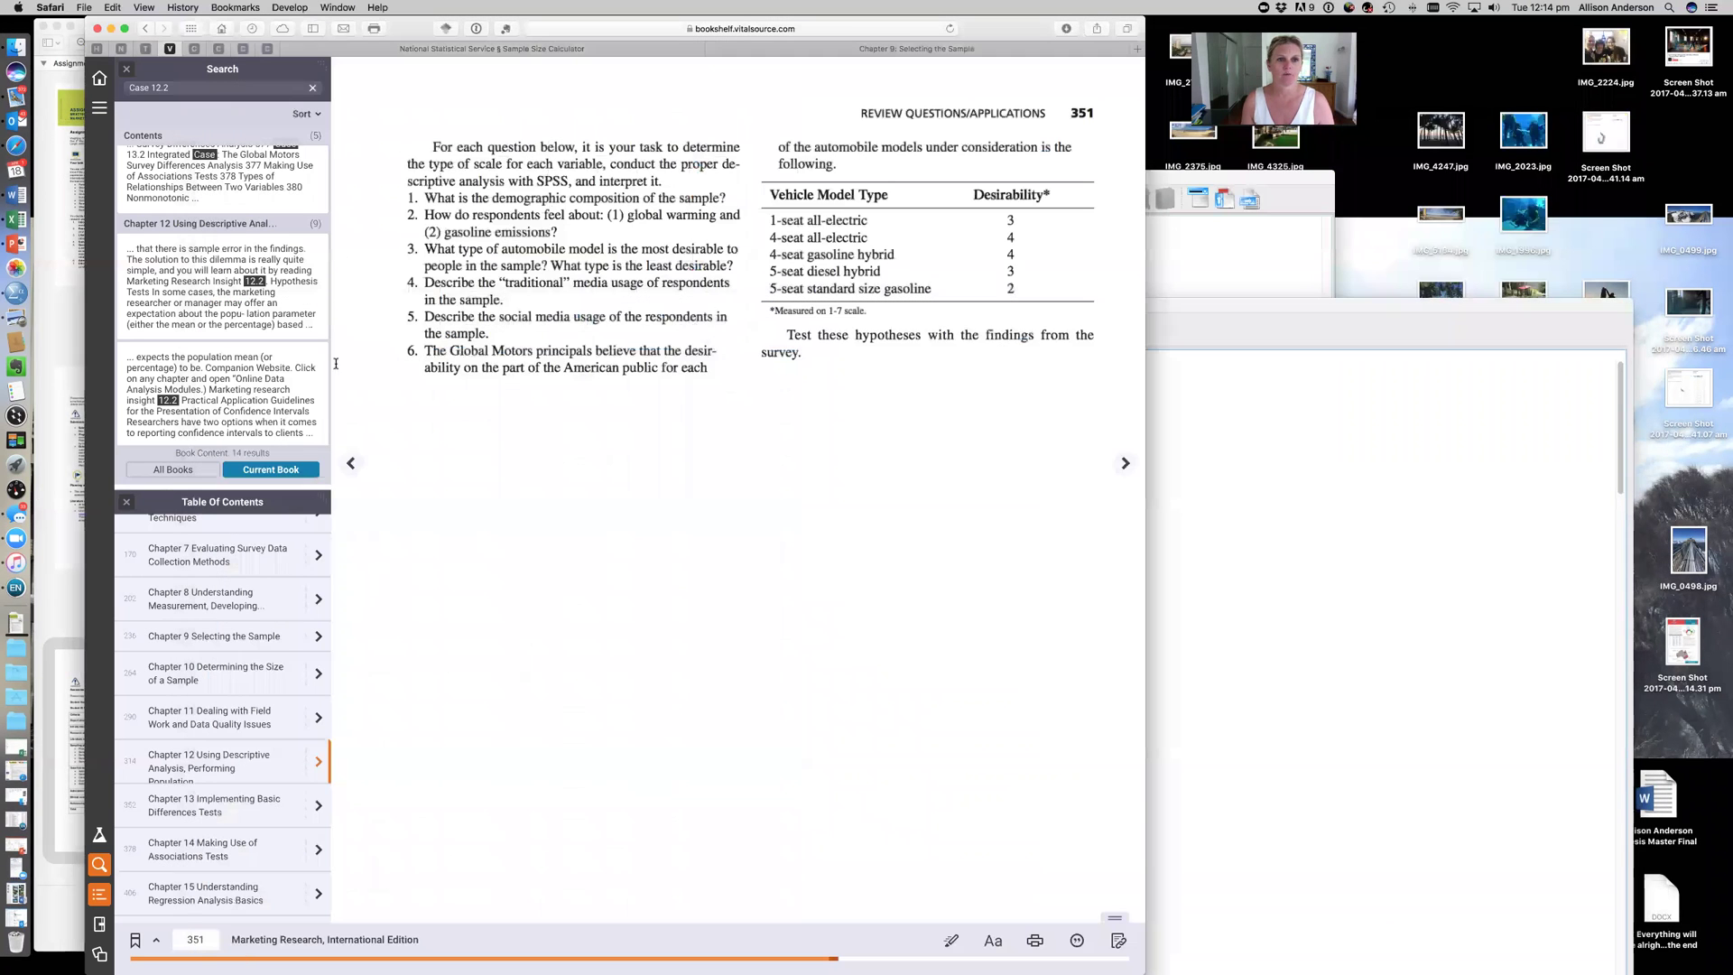
pyautogui.click(361, 468)
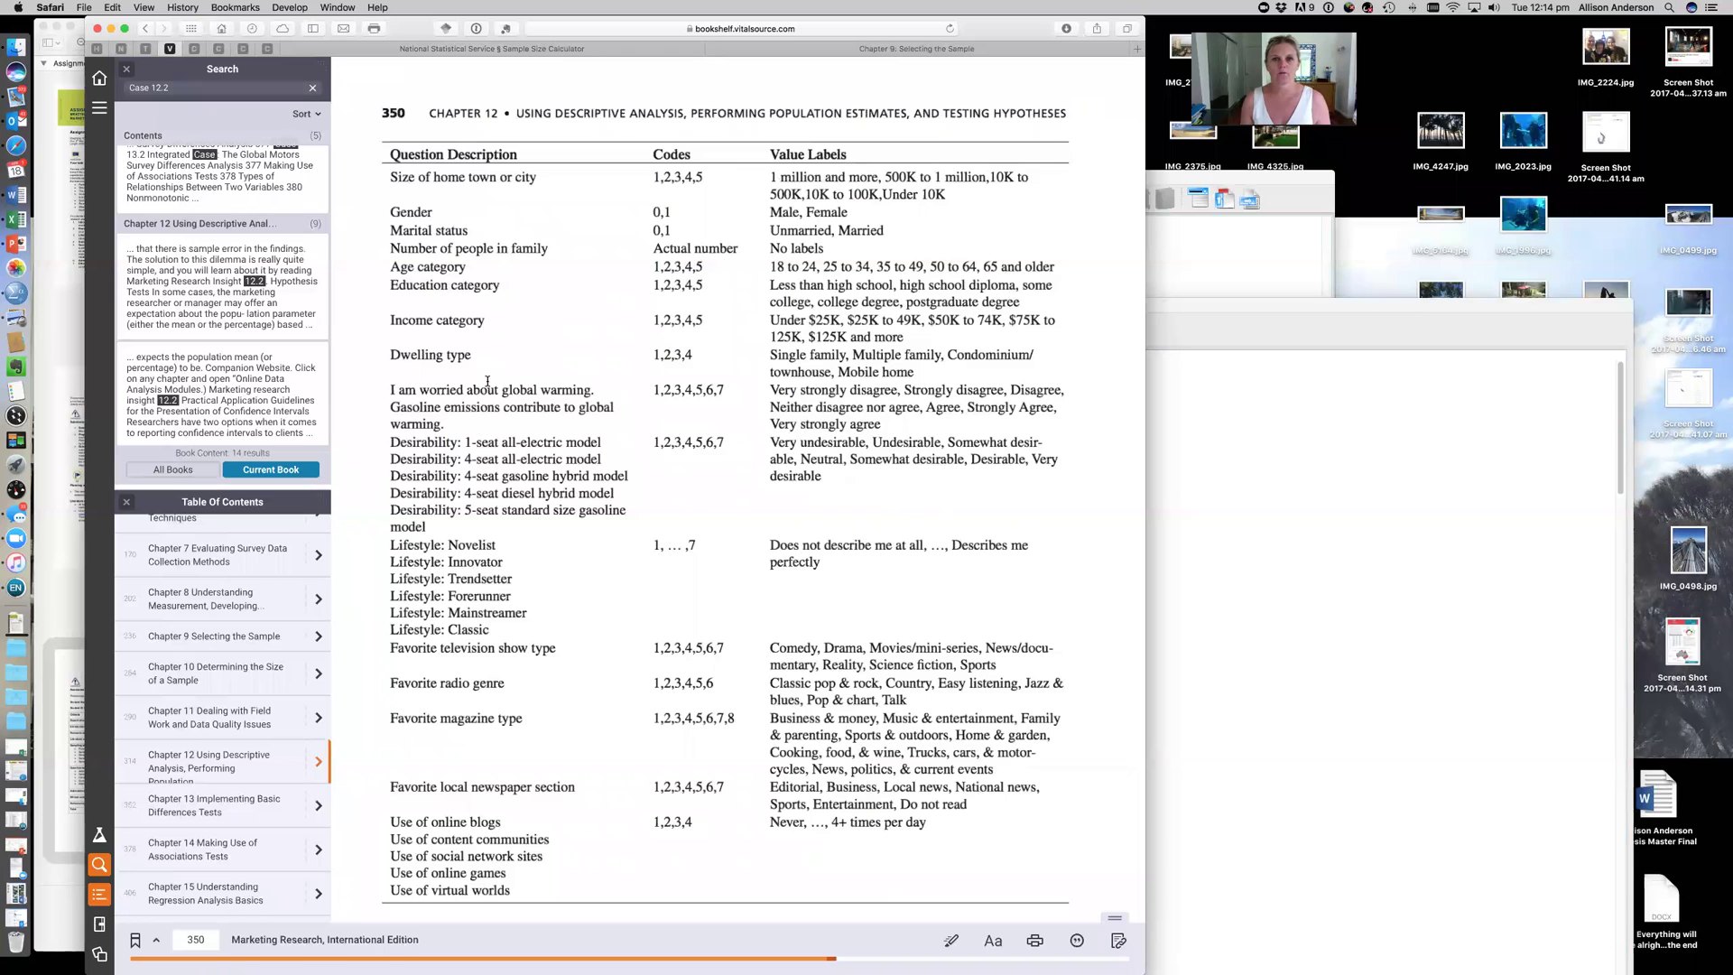
pyautogui.click(1302, 545)
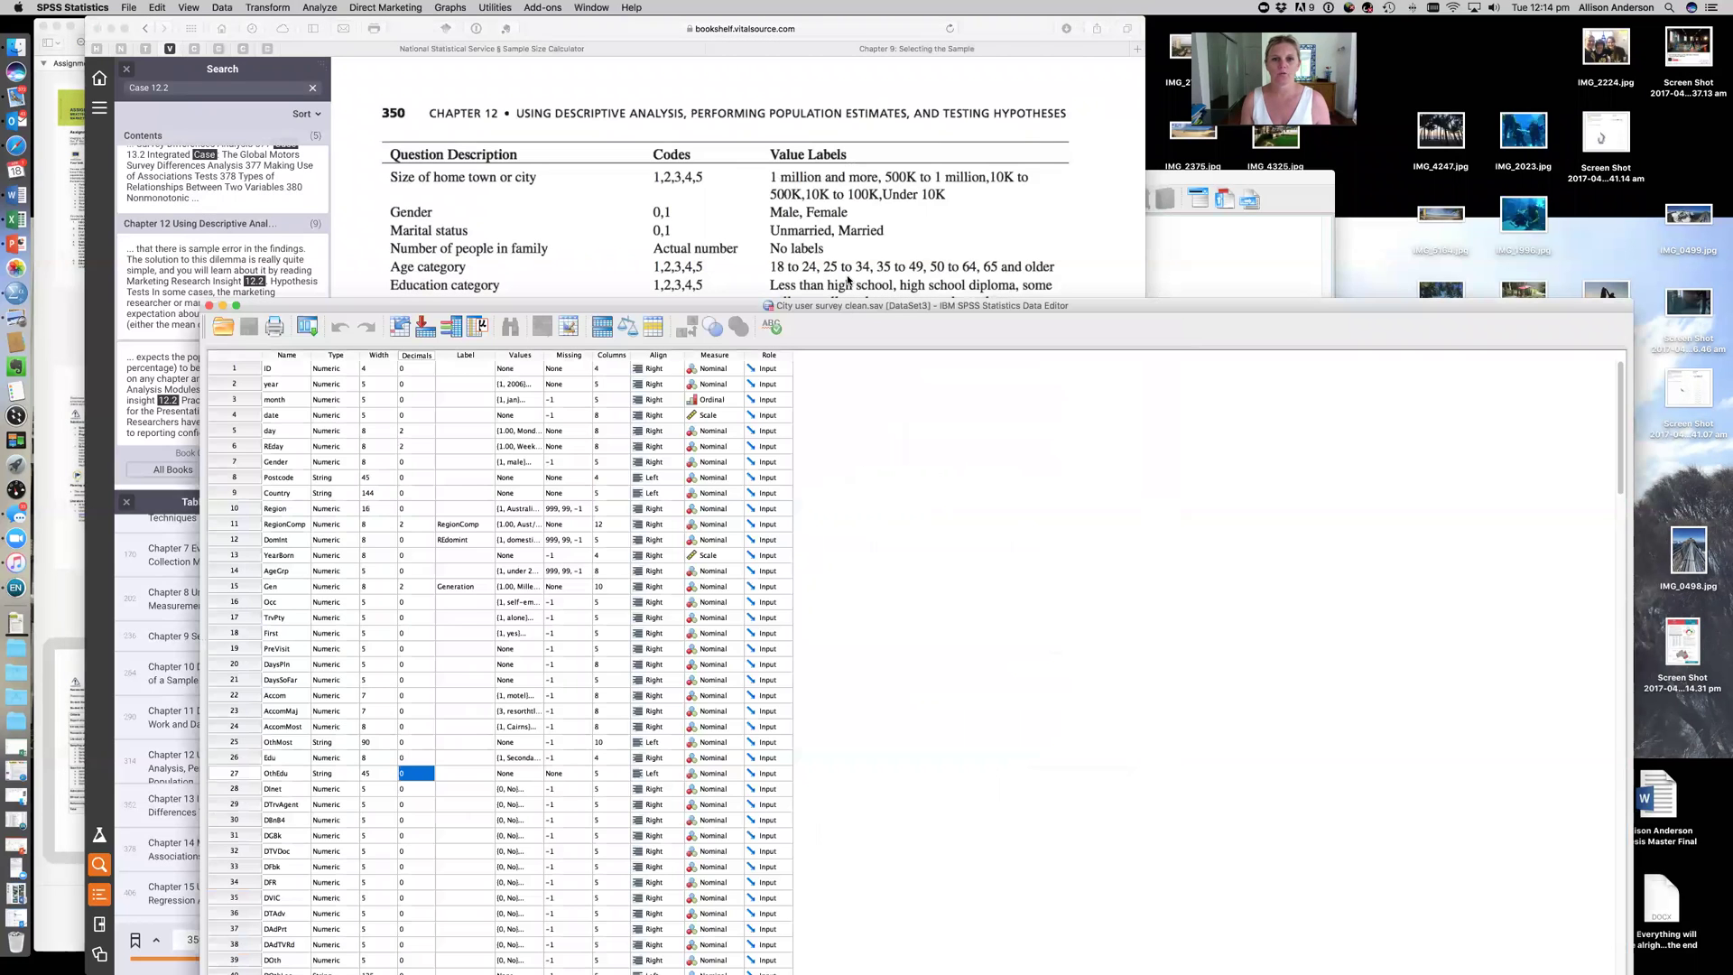
pyautogui.moveTo(900, 187); pyautogui.dragTo(897, 353)
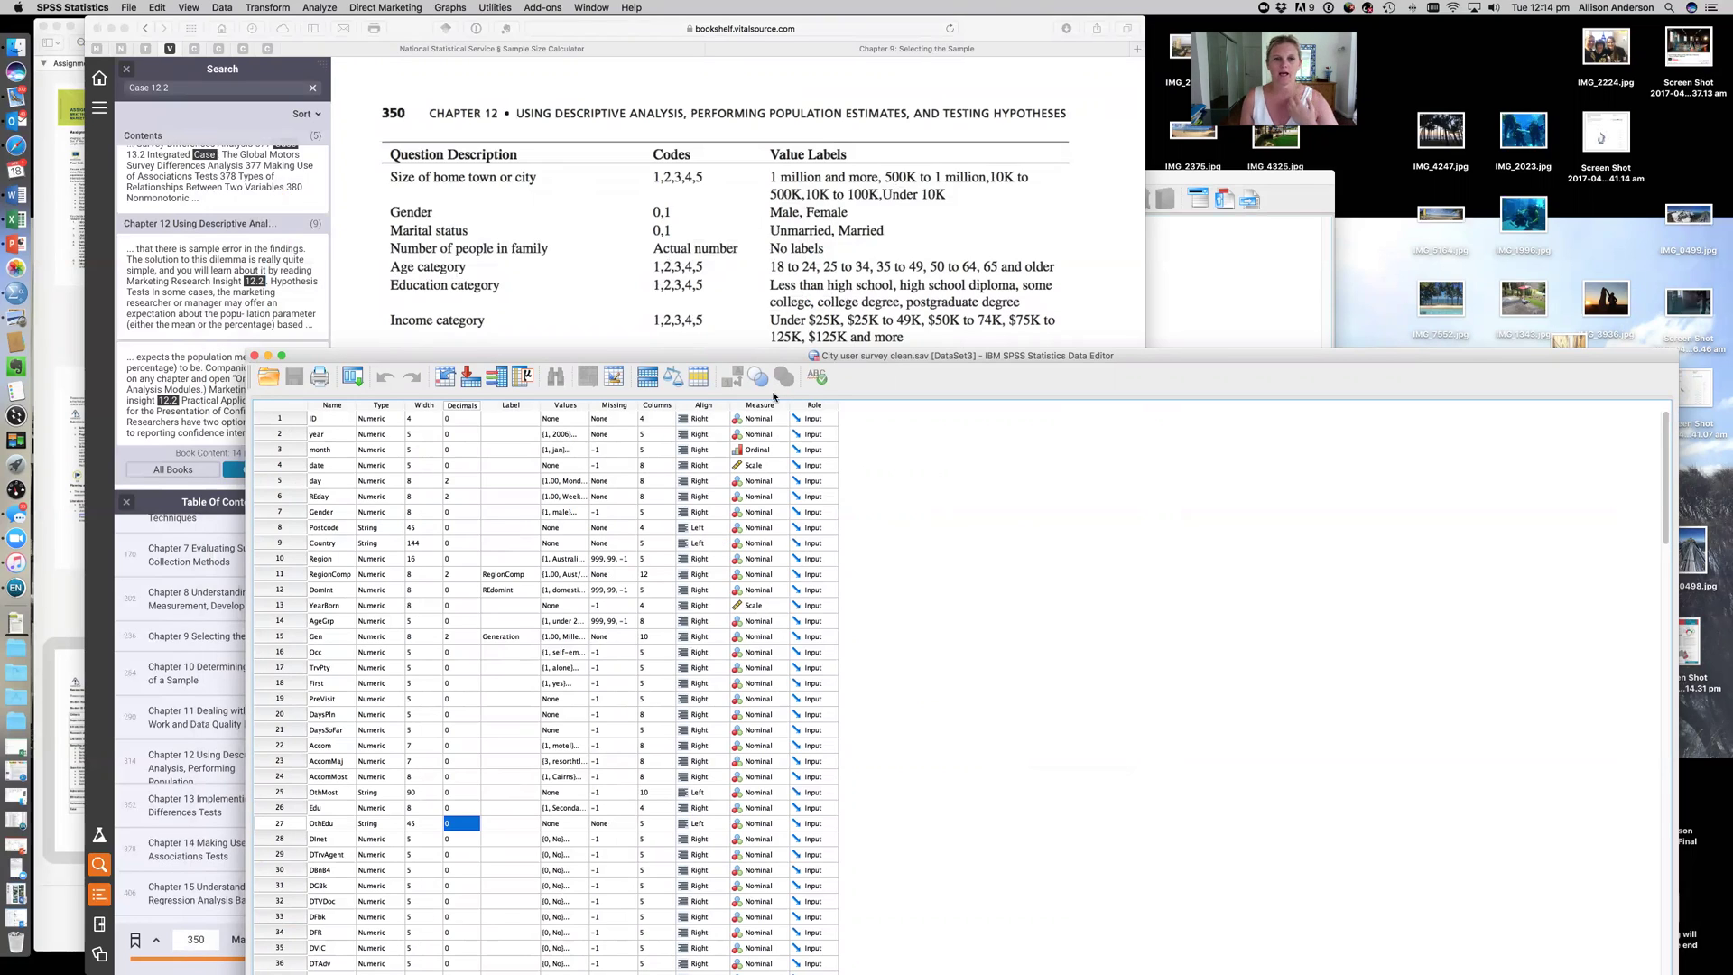
# - Try to open the value labels of the Gender variable, ending back in the Variable View
pyautogui.click(604, 513)
pyautogui.click(571, 513)
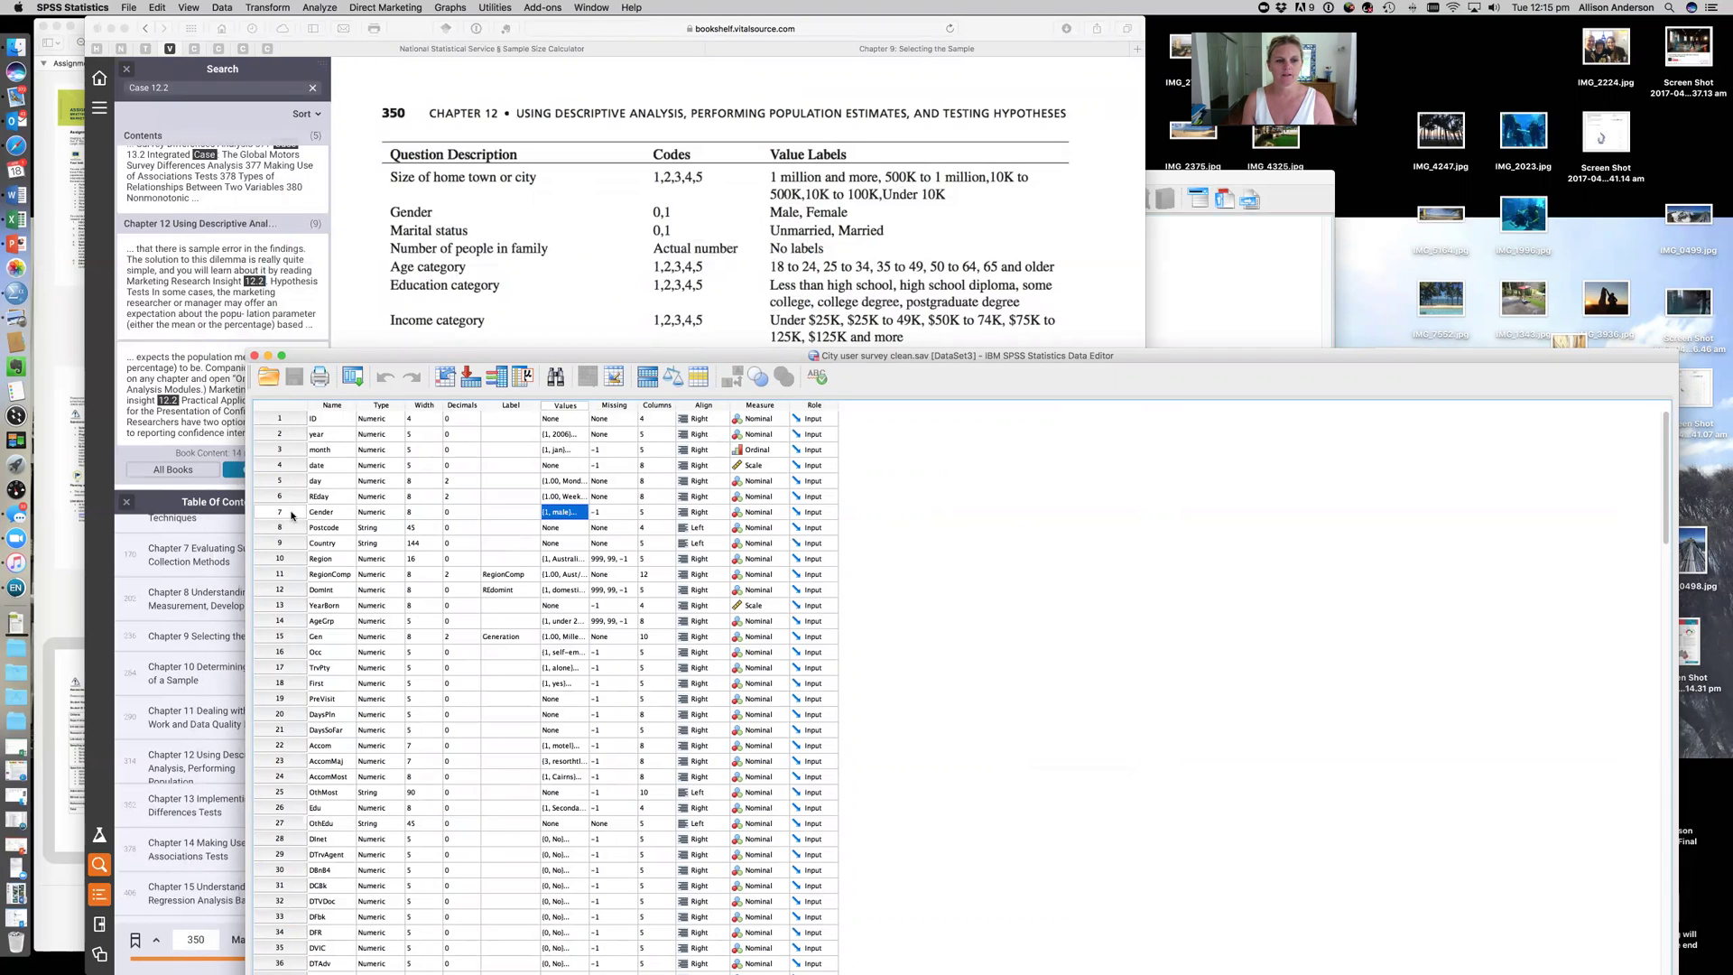
pyautogui.rightClick(558, 515)
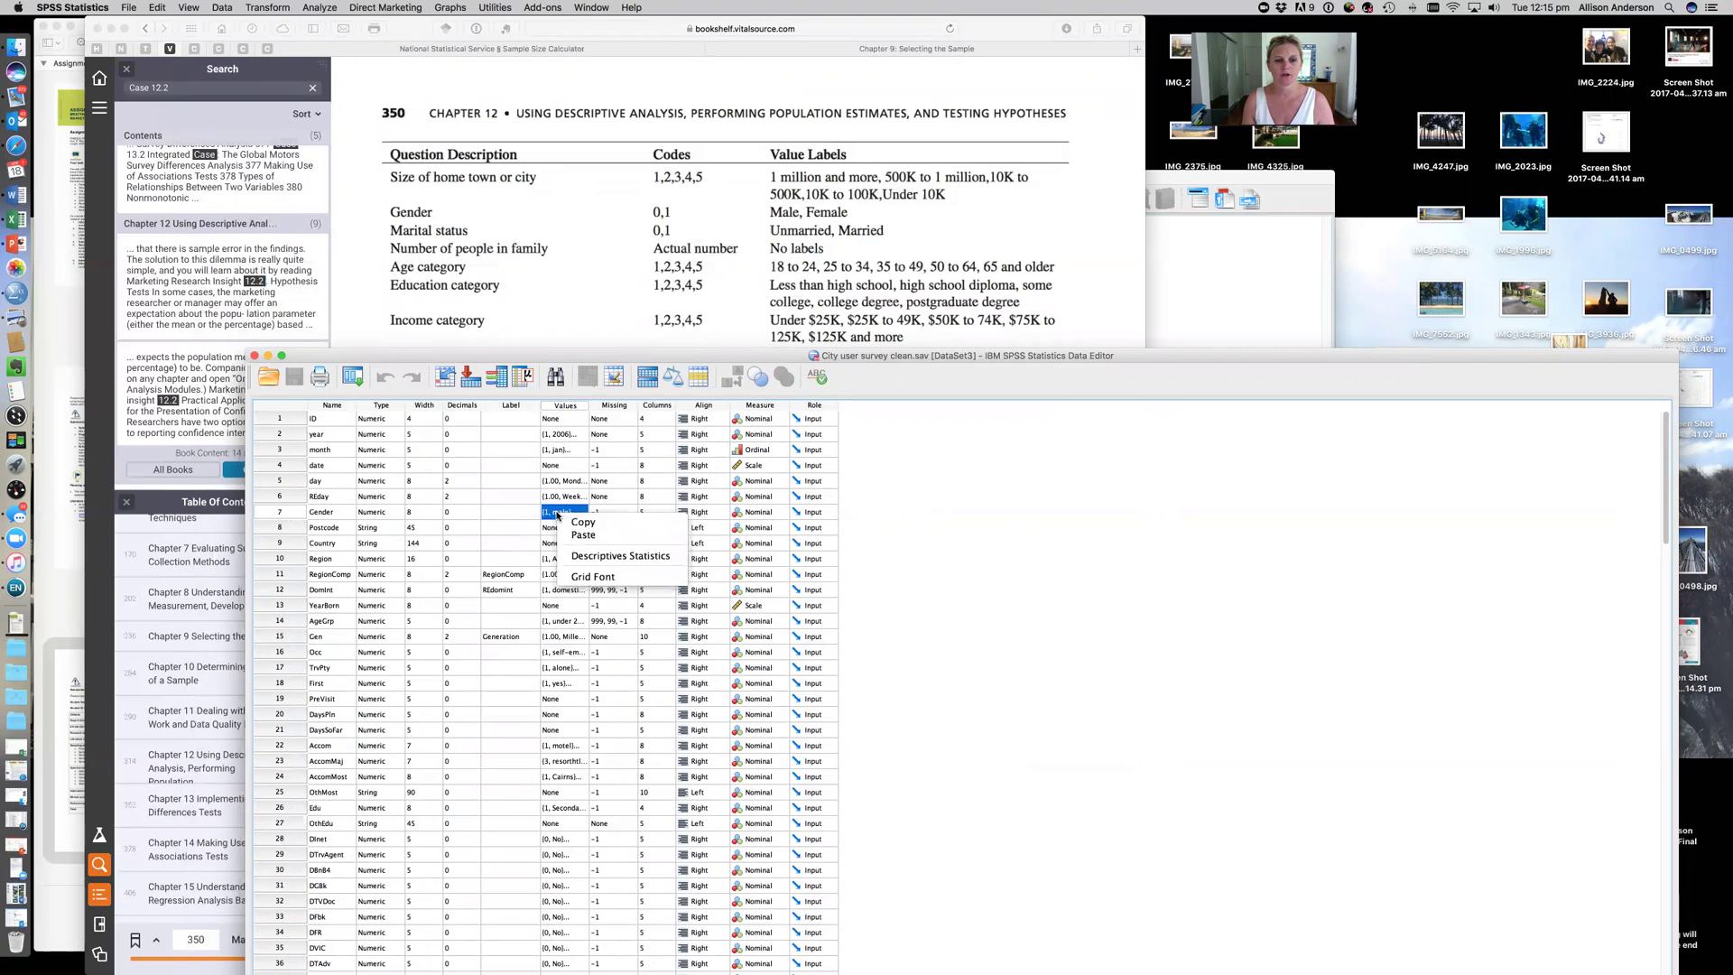
pyautogui.click(778, 532)
pyautogui.click(287, 512)
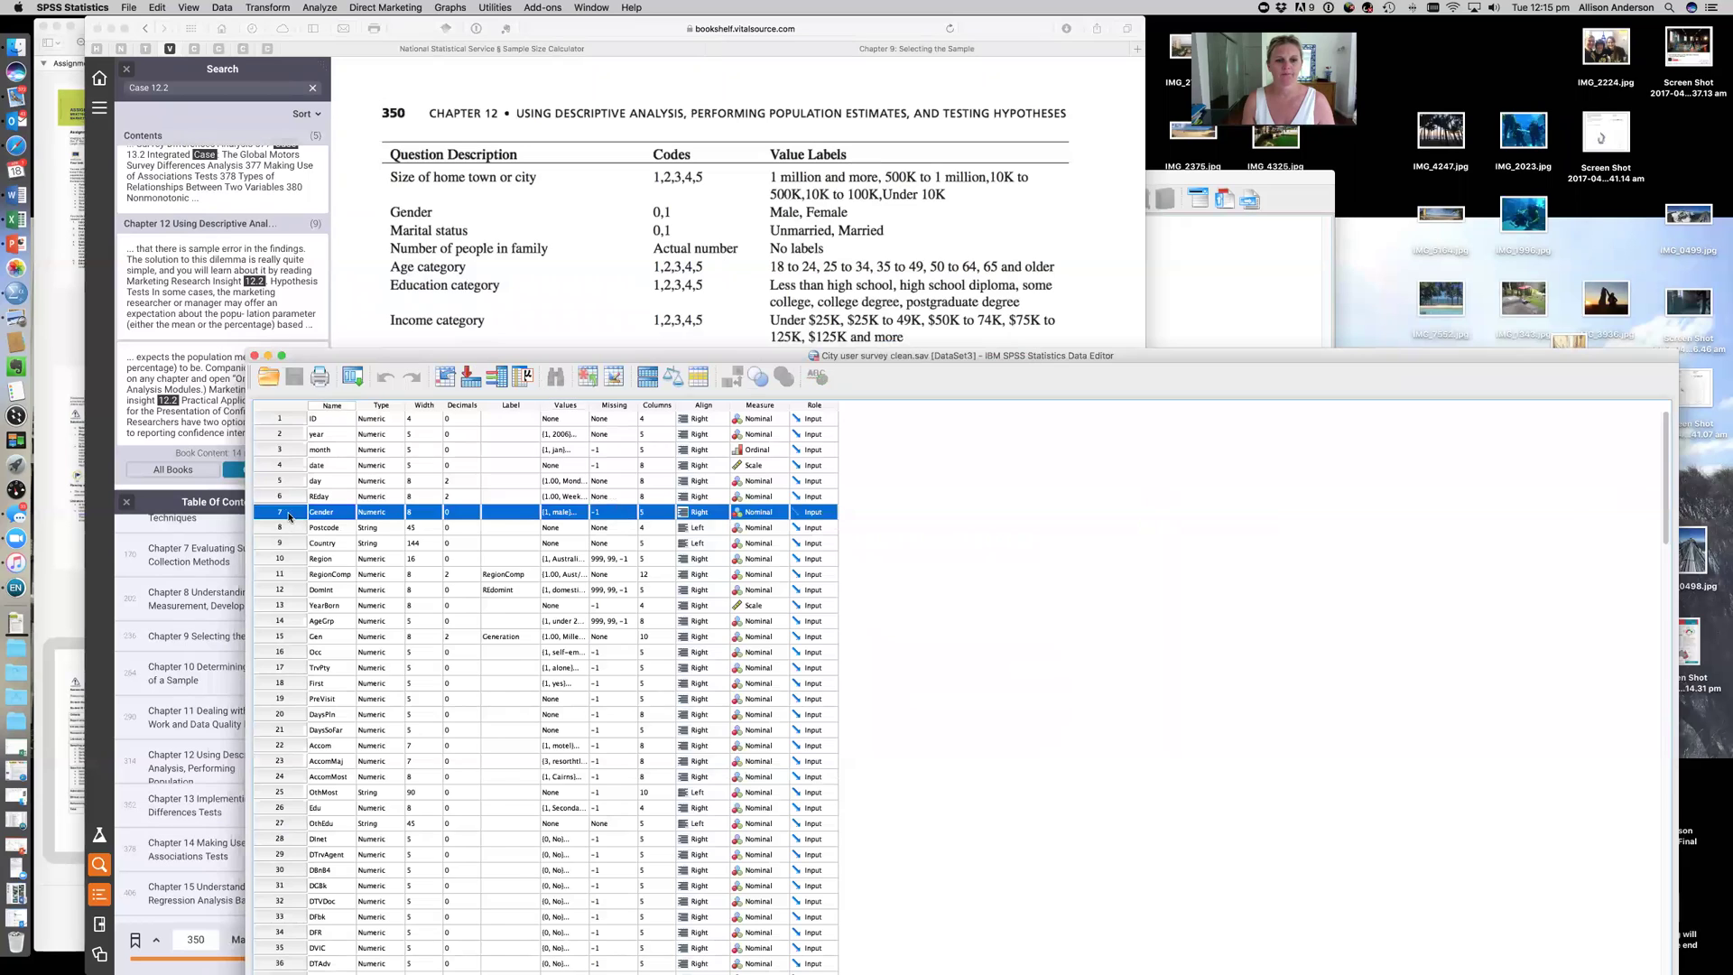
pyautogui.doubleClick(289, 516)
pyautogui.doubleClick(858, 356)
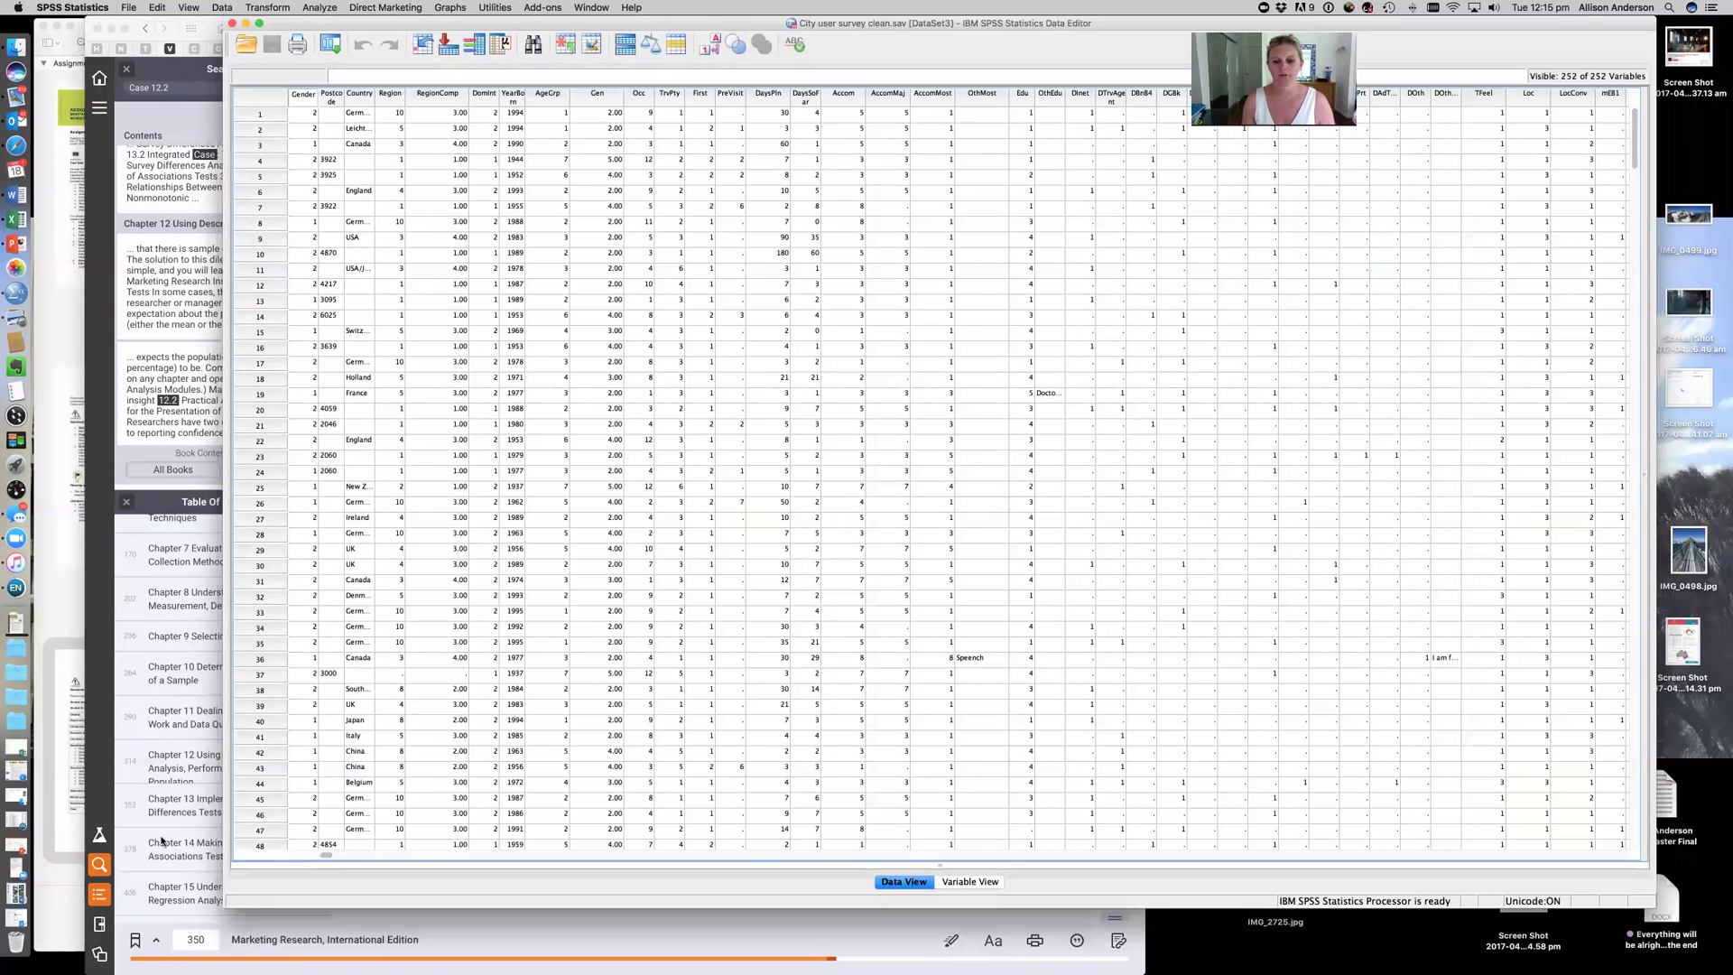
pyautogui.click(966, 881)
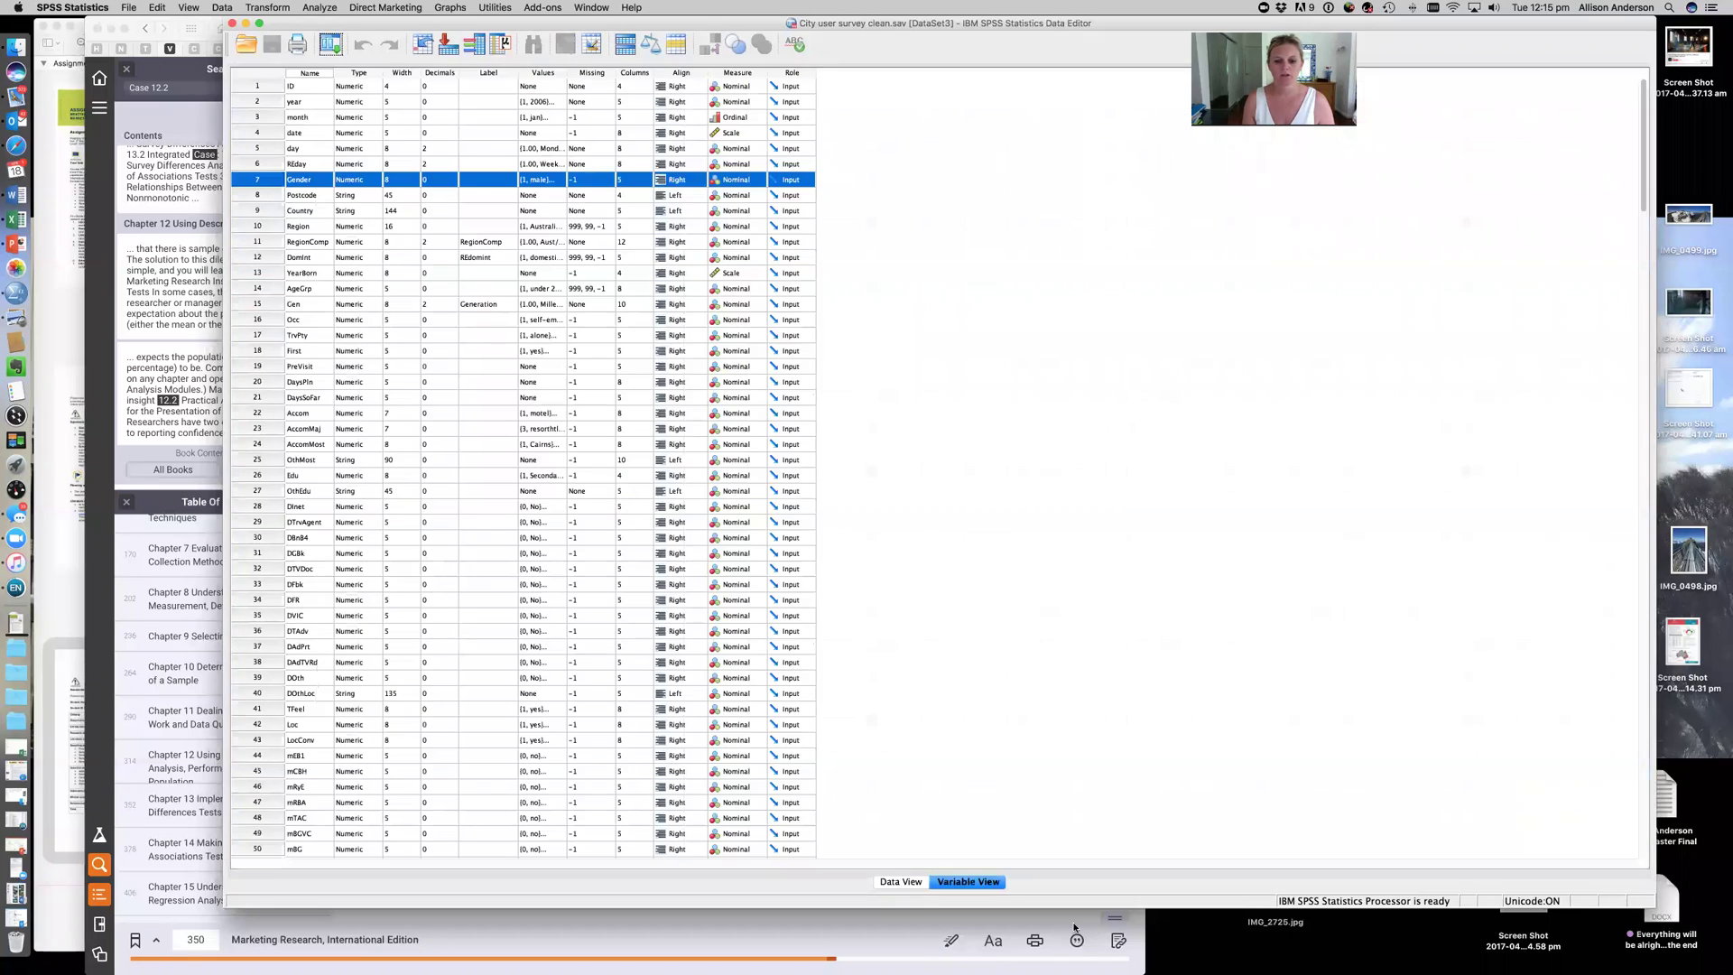
# - Open the missing values settings of the Gender variable and close them without changes
pyautogui.click(544, 179)
pyautogui.click(554, 182)
pyautogui.click(554, 183)
pyautogui.click(555, 182)
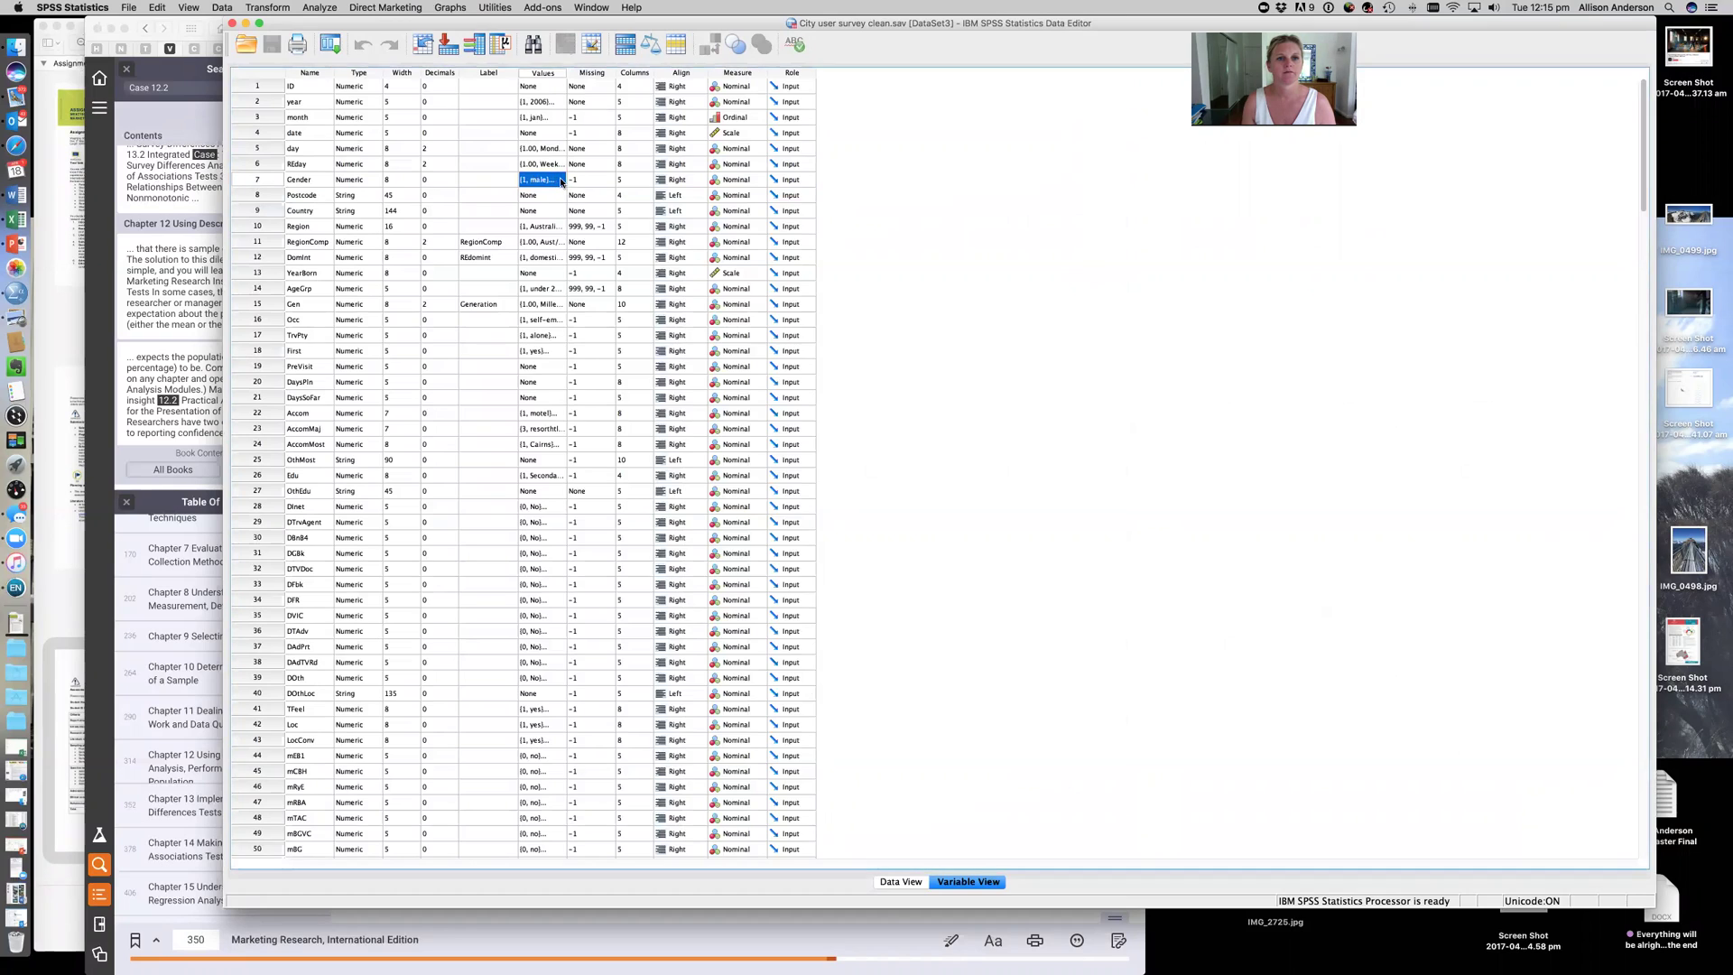
pyautogui.rightClick(558, 181)
pyautogui.click(550, 181)
pyautogui.click(544, 182)
pyautogui.click(594, 179)
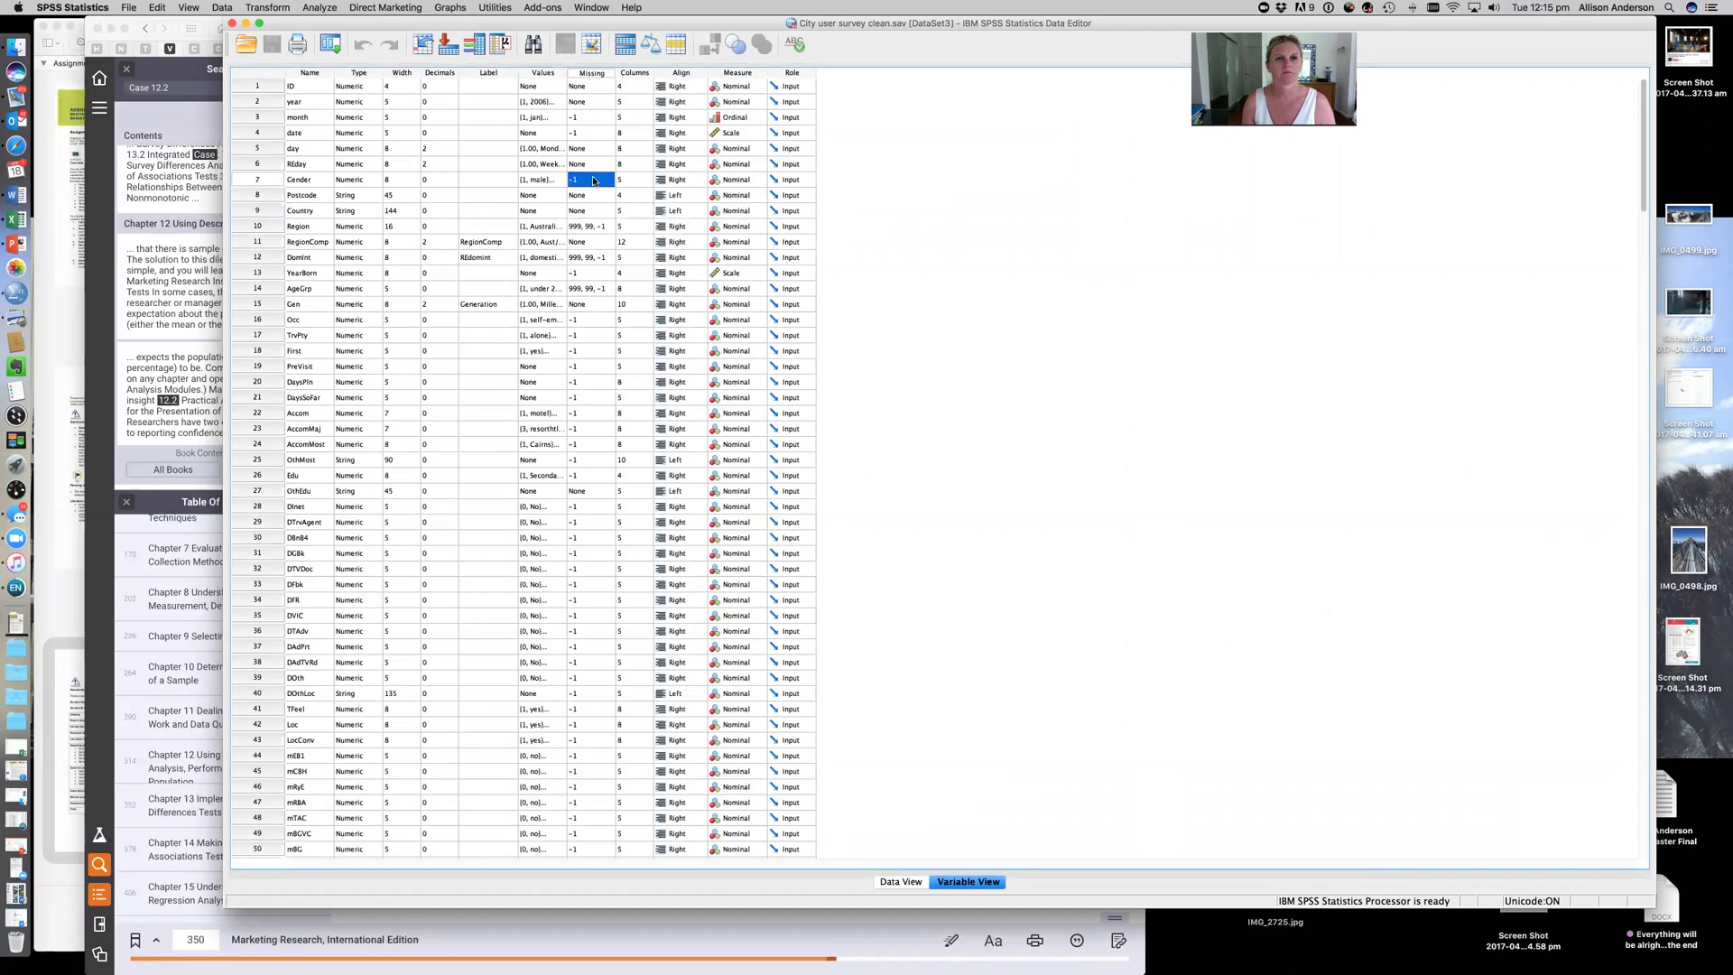
pyautogui.click(595, 180)
pyautogui.click(605, 181)
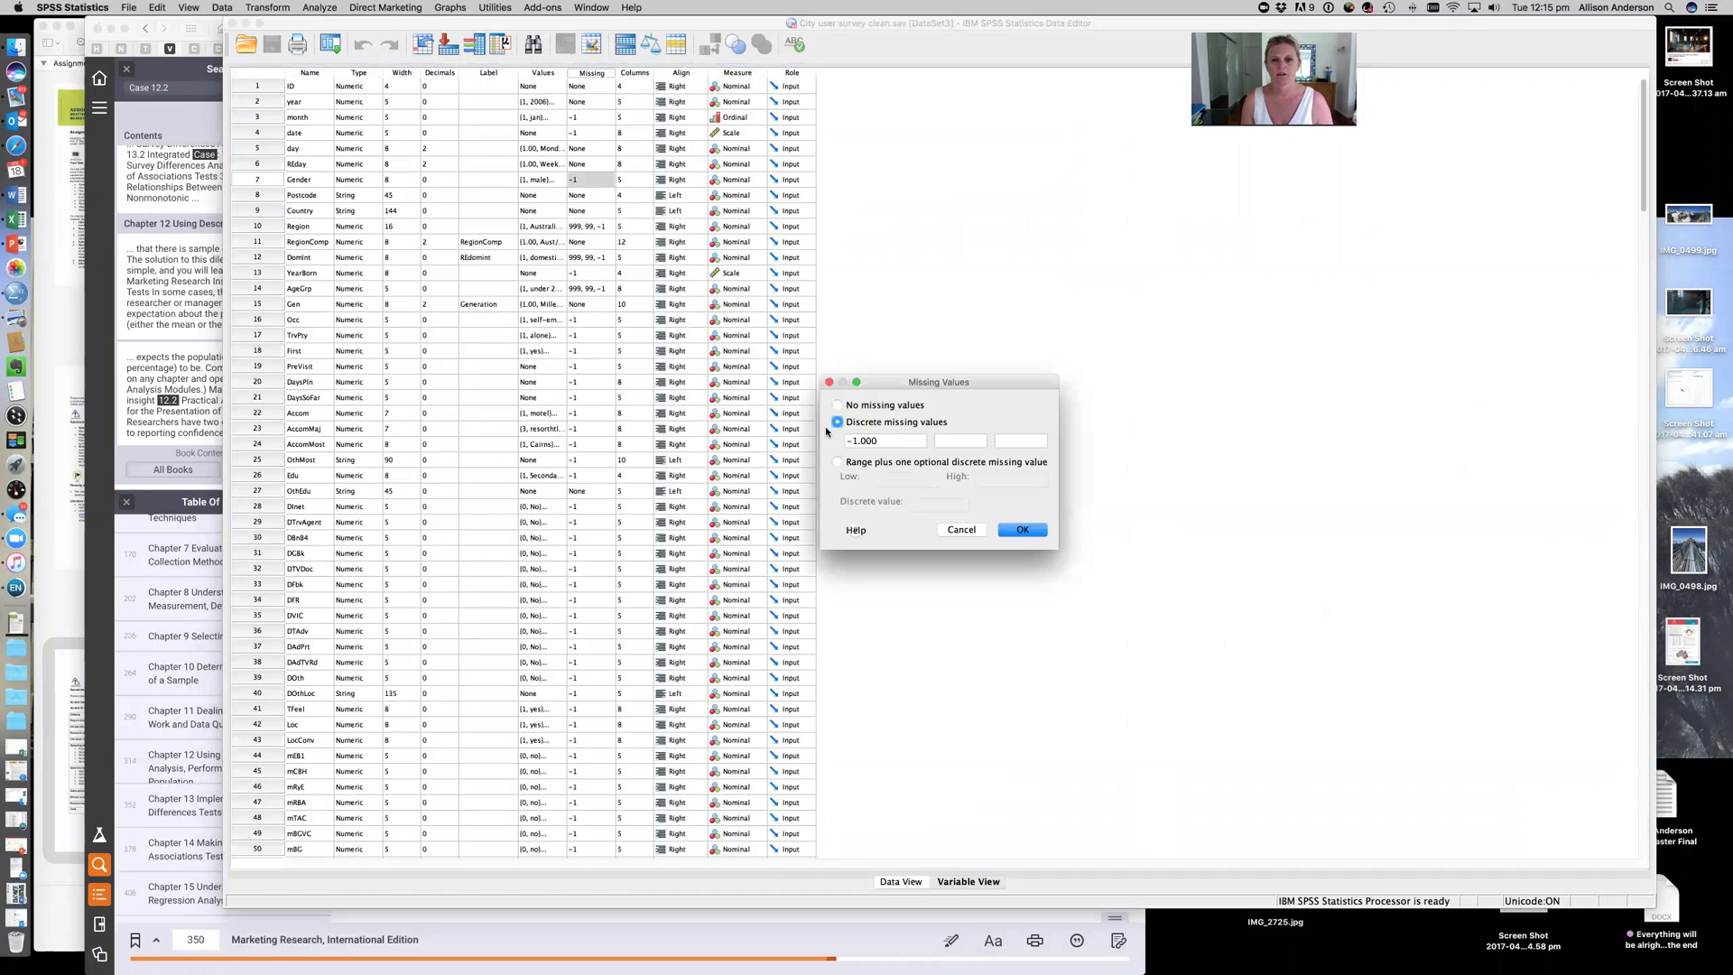
pyautogui.click(962, 529)
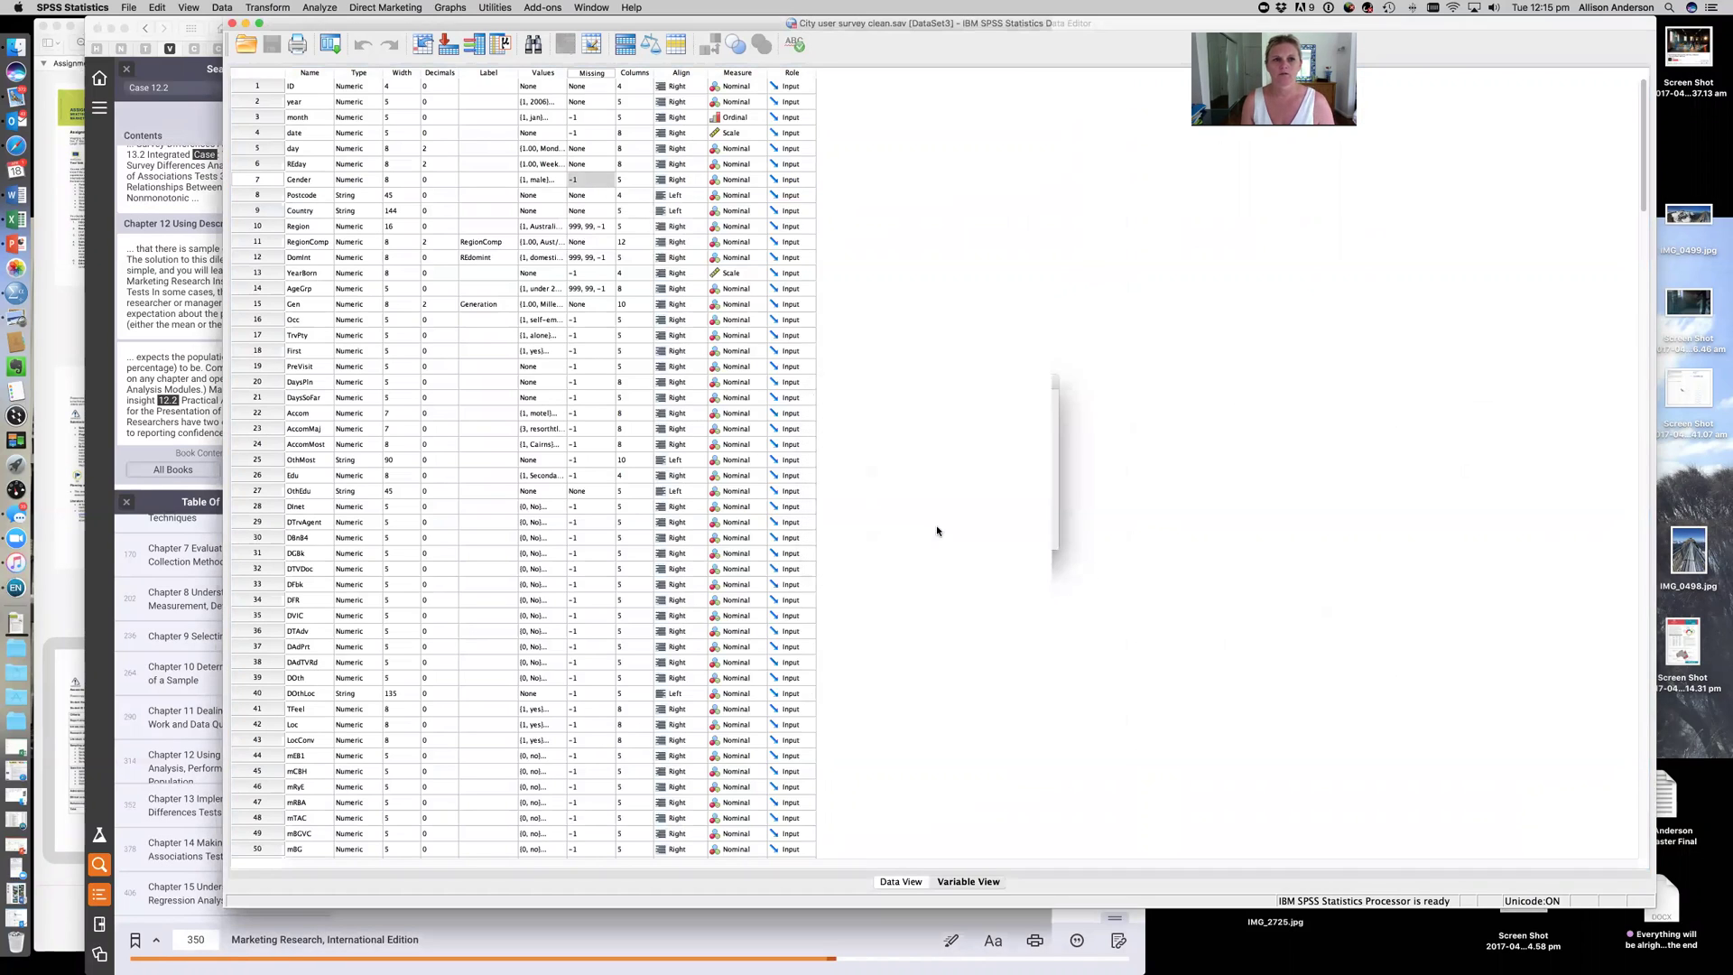
# - Show the value labels of the Gender variable, close them and move the Data Editor below the textbook's codes table
pyautogui.click(562, 181)
pyautogui.click(563, 182)
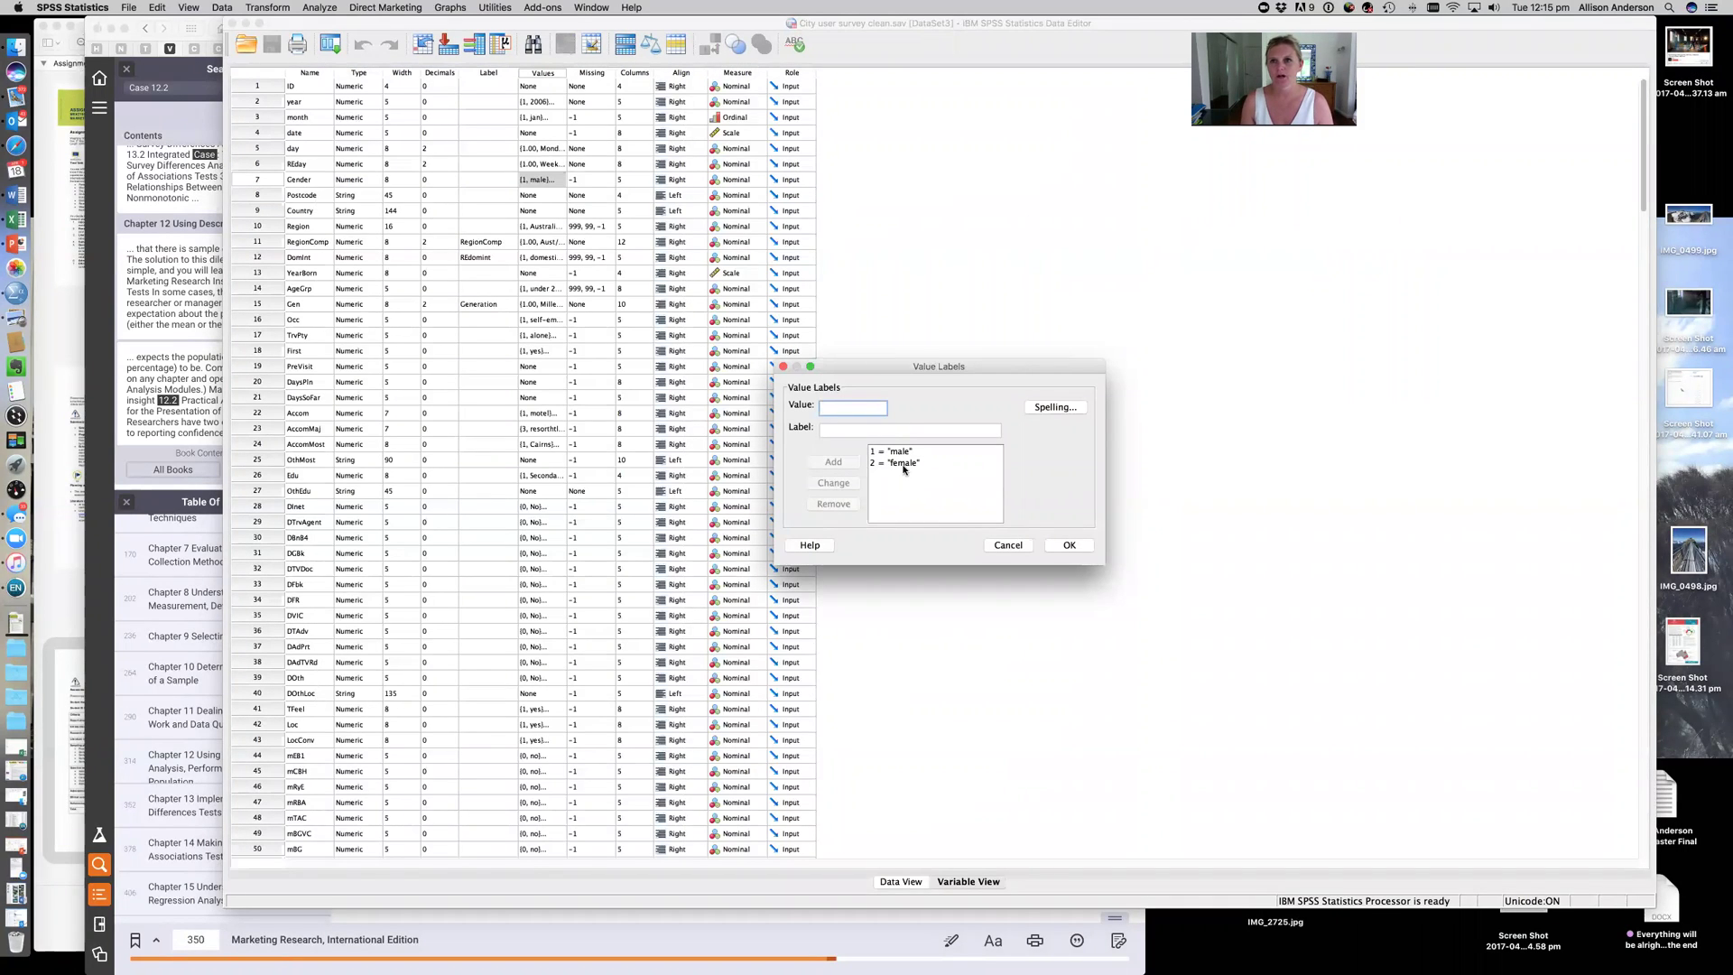
pyautogui.click(1070, 545)
pyautogui.moveTo(506, 25); pyautogui.dragTo(500, 265)
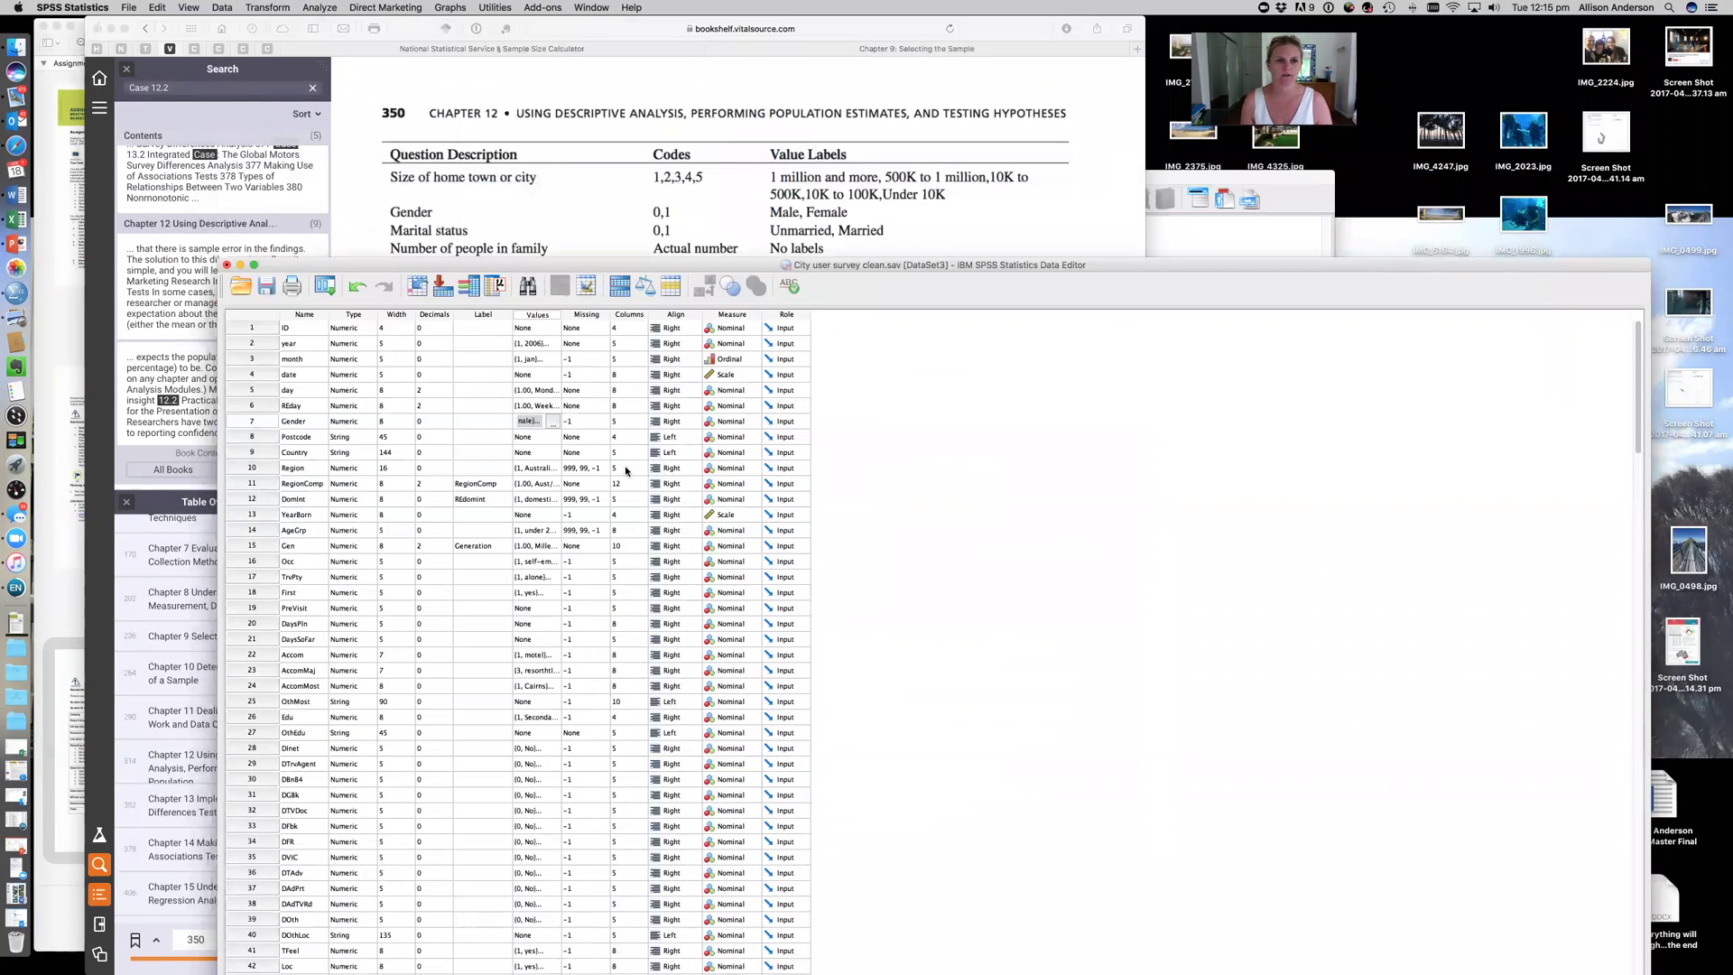
pyautogui.click(479, 422)
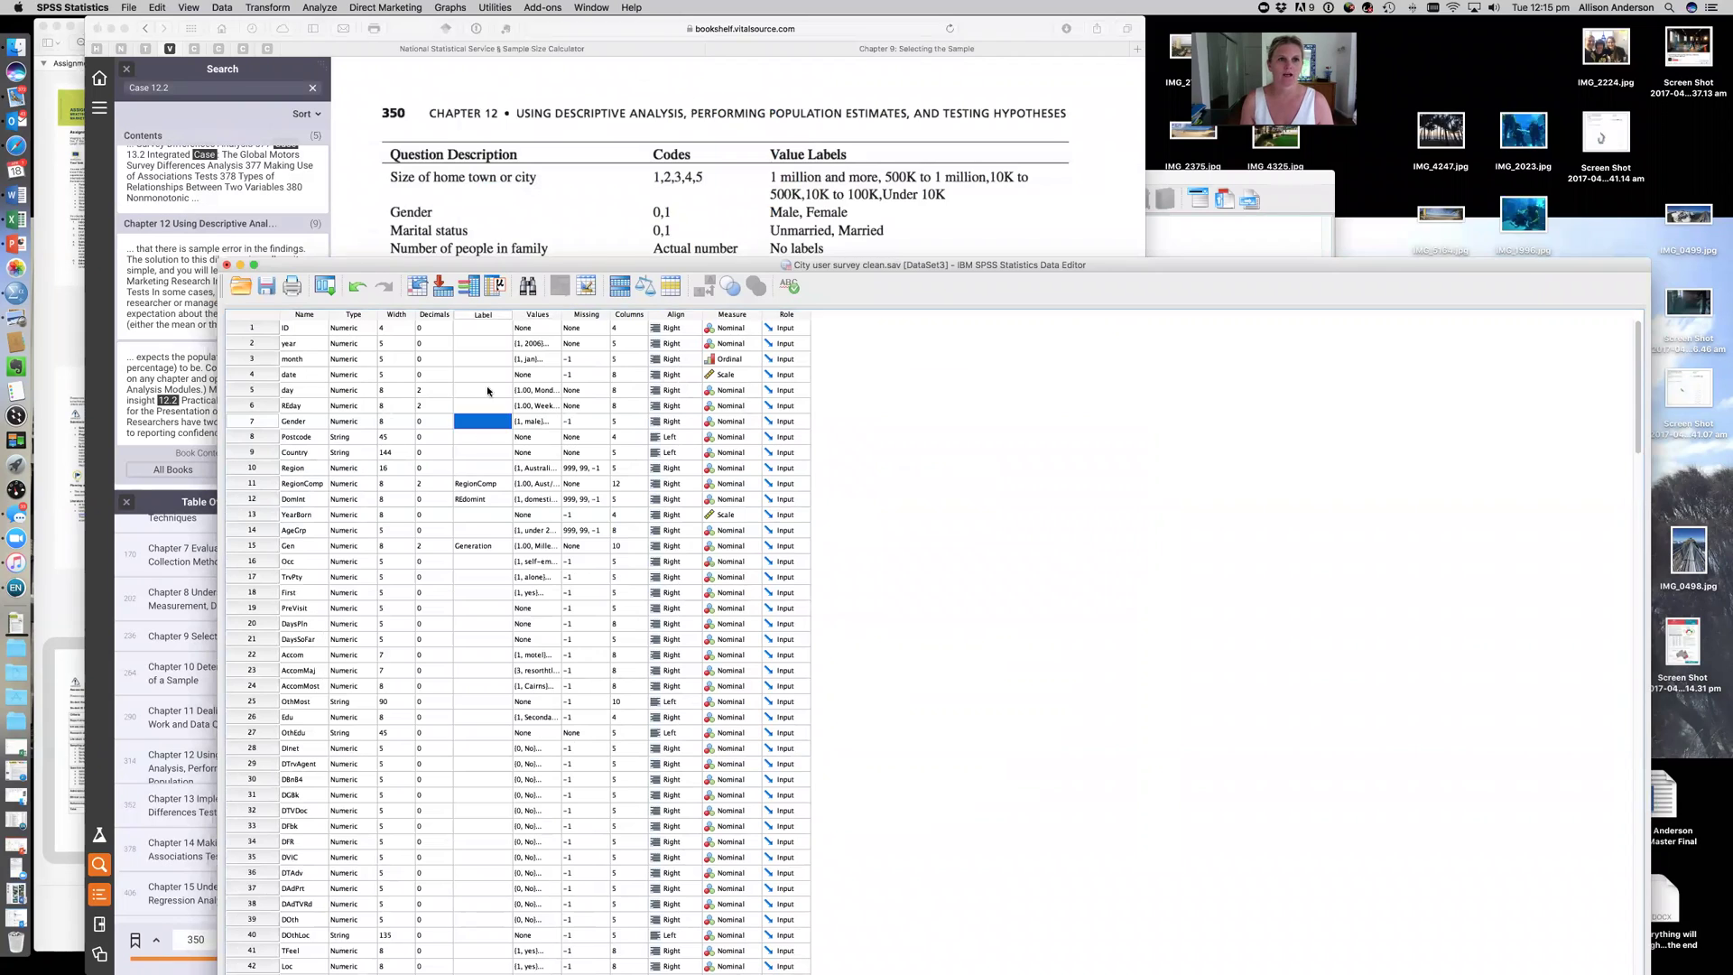
# - Start a Frequencies analysis, clear the previously chosen variables and add Gender as the only variable to analyse
pyautogui.click(318, 8)
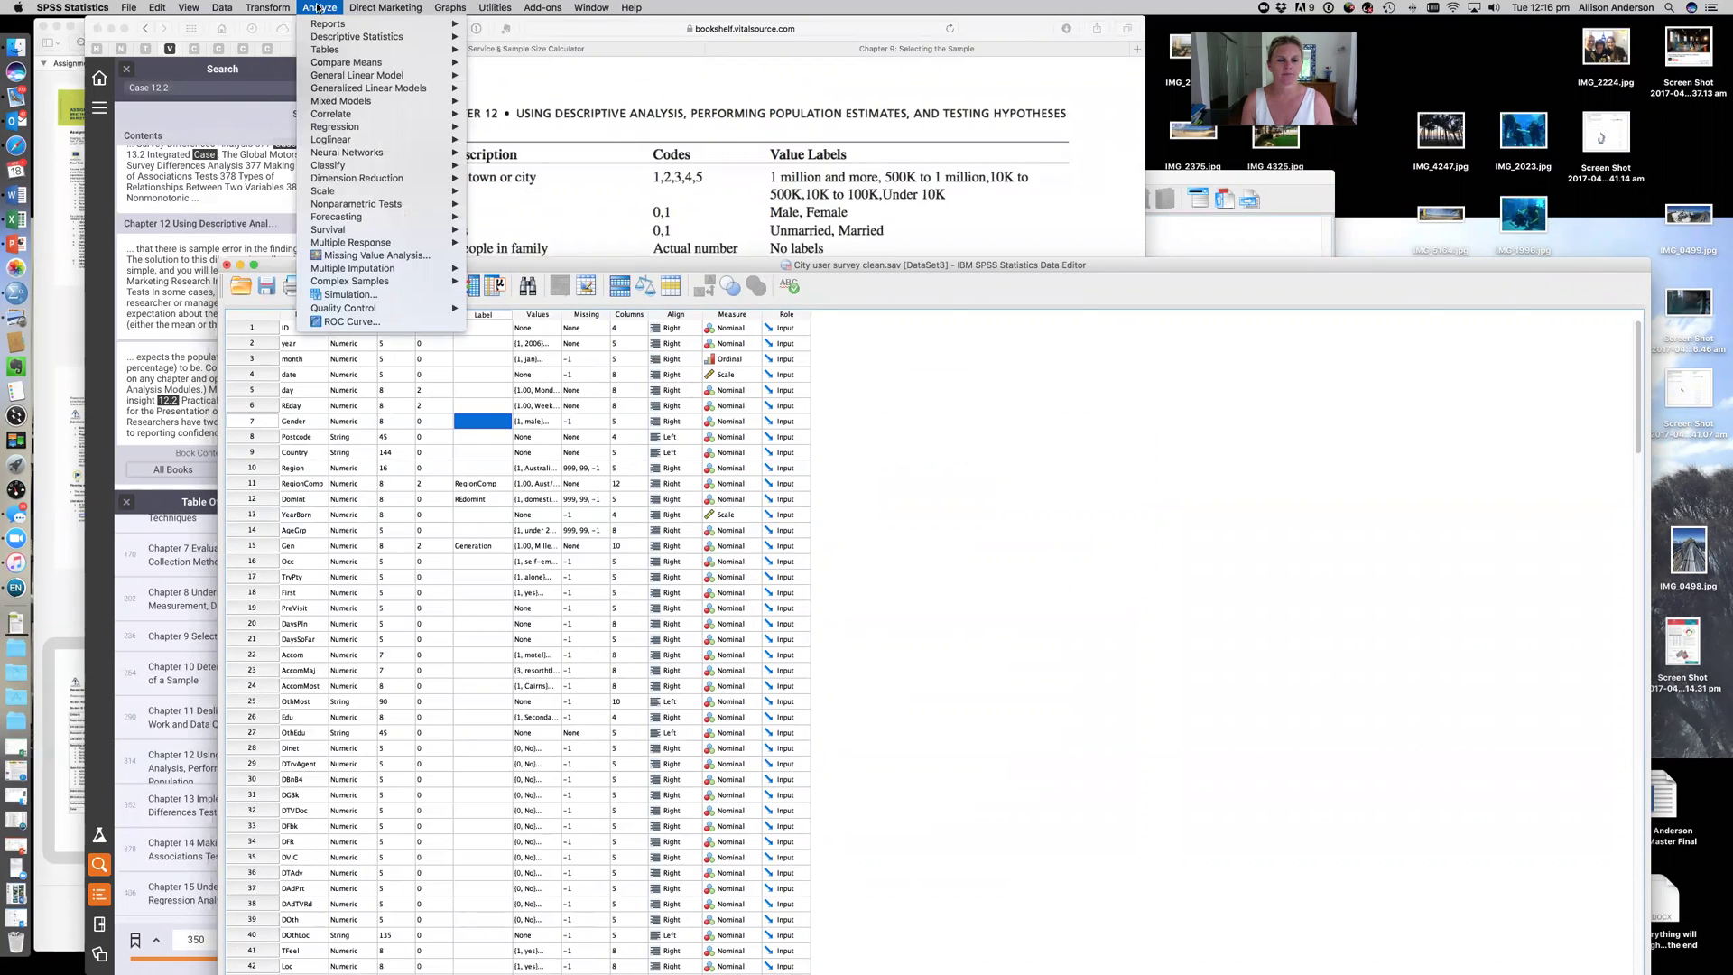
pyautogui.moveTo(424, 36)
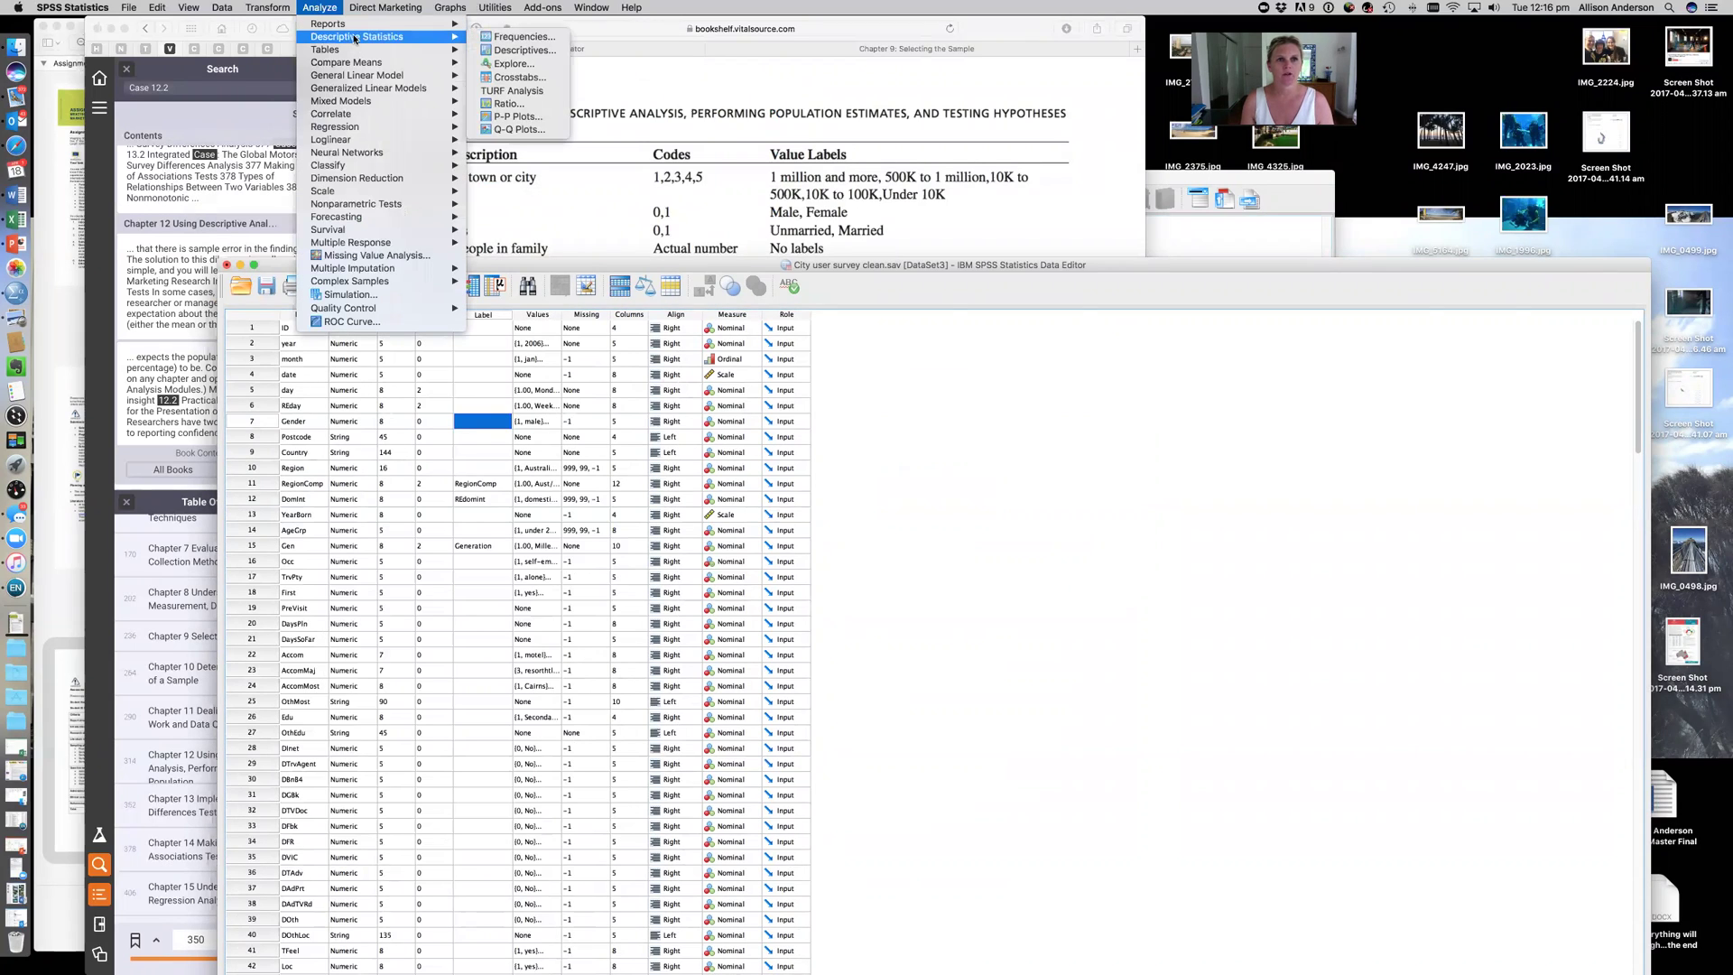
pyautogui.click(526, 37)
pyautogui.click(889, 437)
pyautogui.doubleClick(889, 437)
pyautogui.click(886, 437)
pyautogui.click(839, 483)
pyautogui.scroll(10, 798, 497)
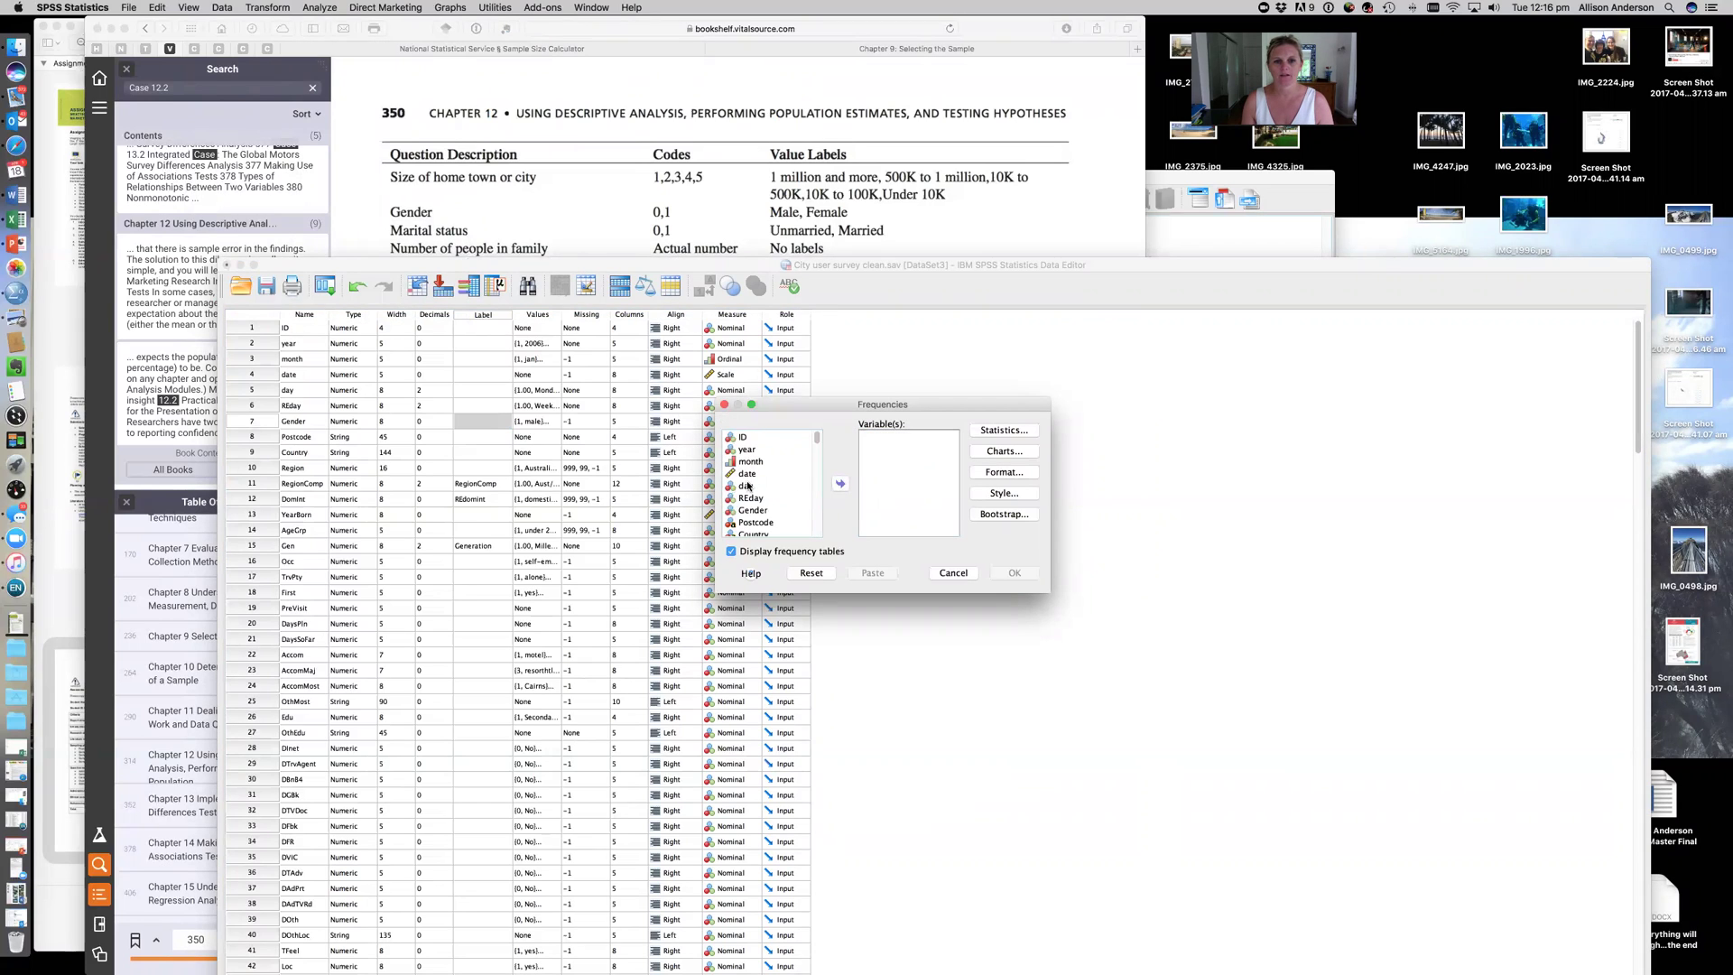
pyautogui.scroll(-1, 747, 488)
pyautogui.click(753, 497)
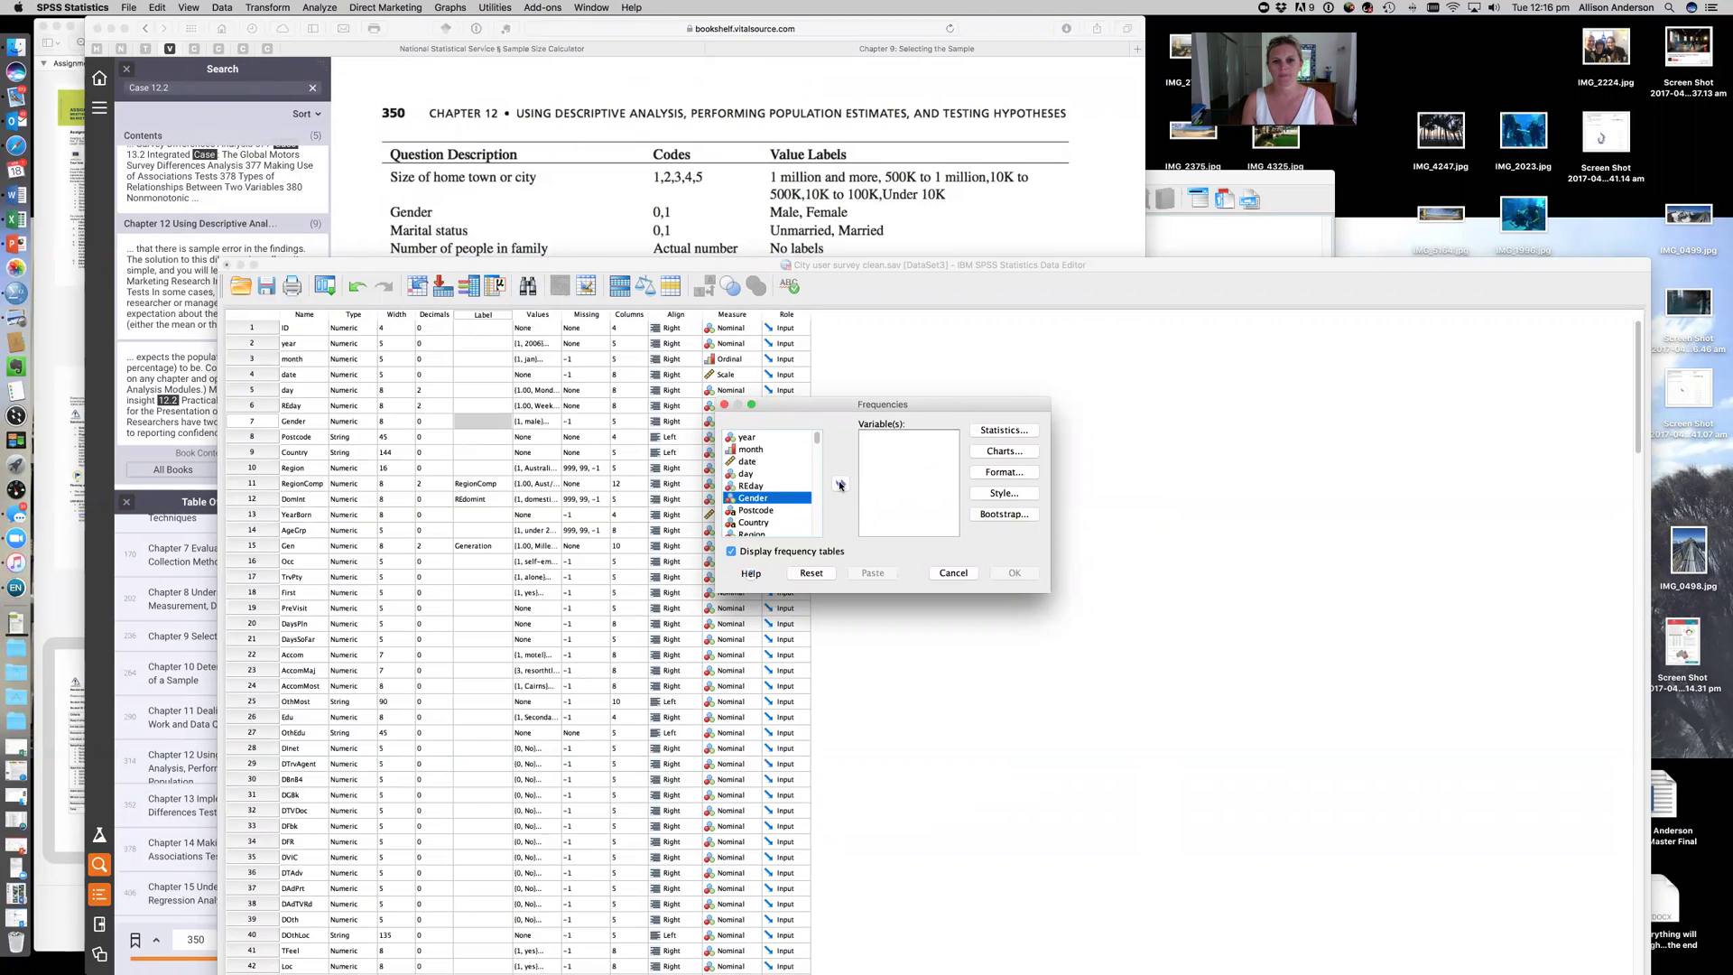
pyautogui.click(839, 485)
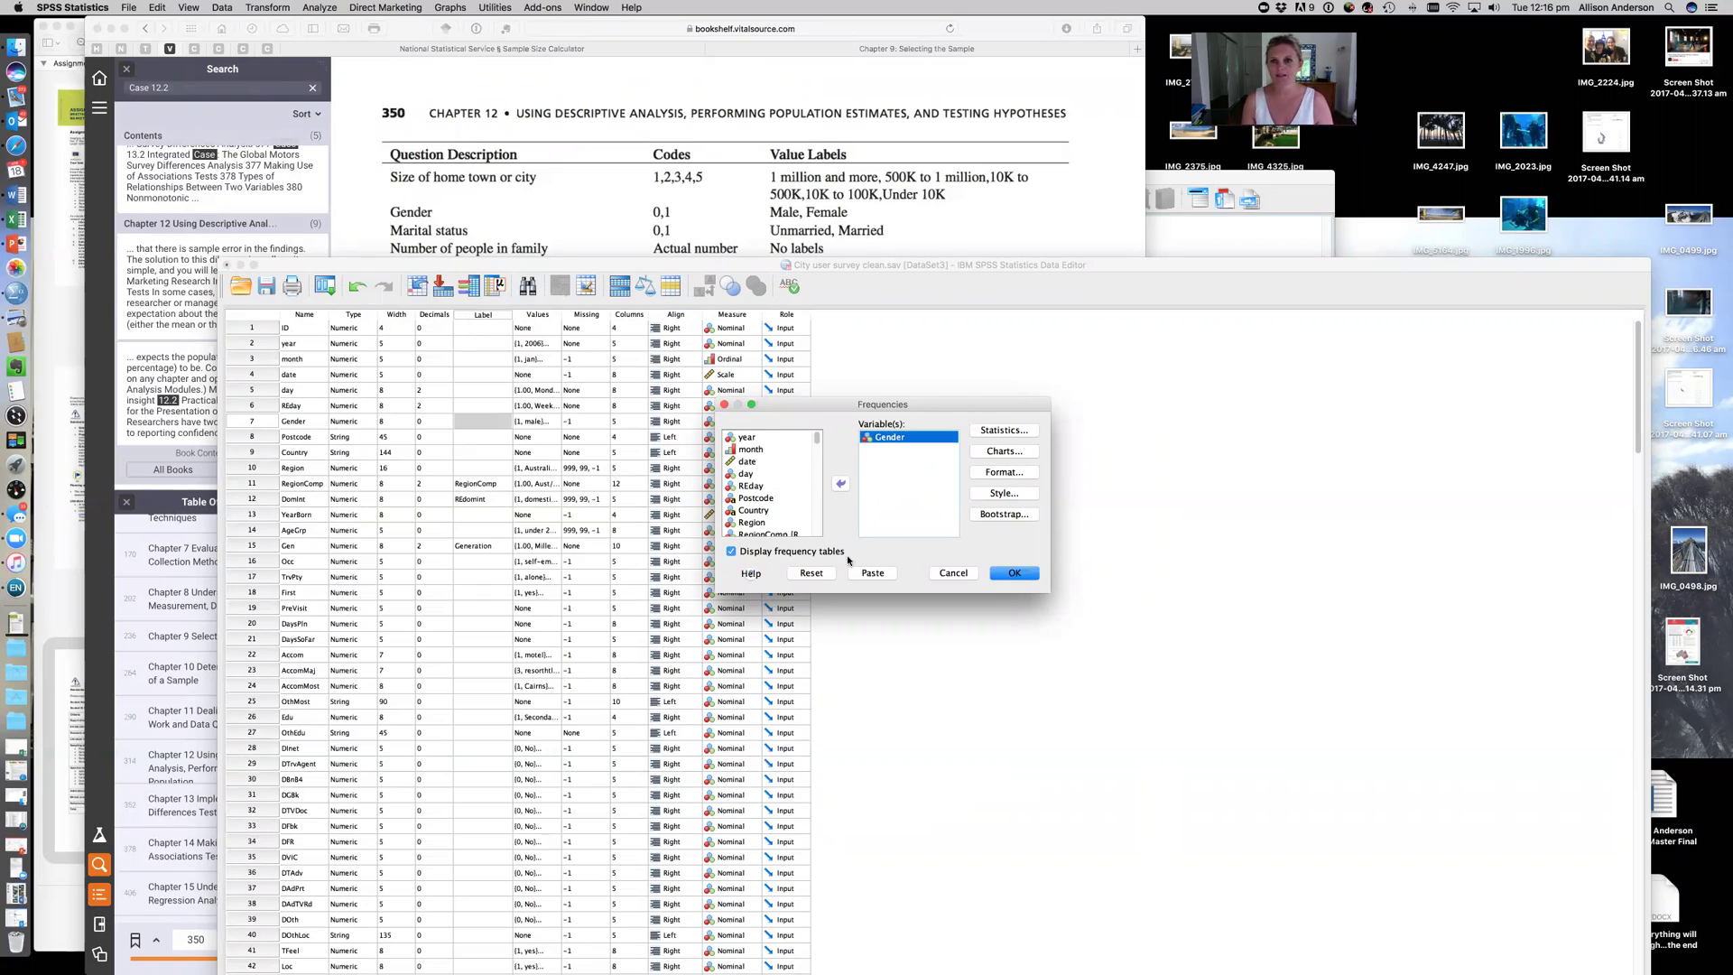
# - Set the chart type of the Gender frequencies to pie charts
pyautogui.moveTo(789, 408); pyautogui.dragTo(787, 326)
pyautogui.scroll(-2, 749, 401)
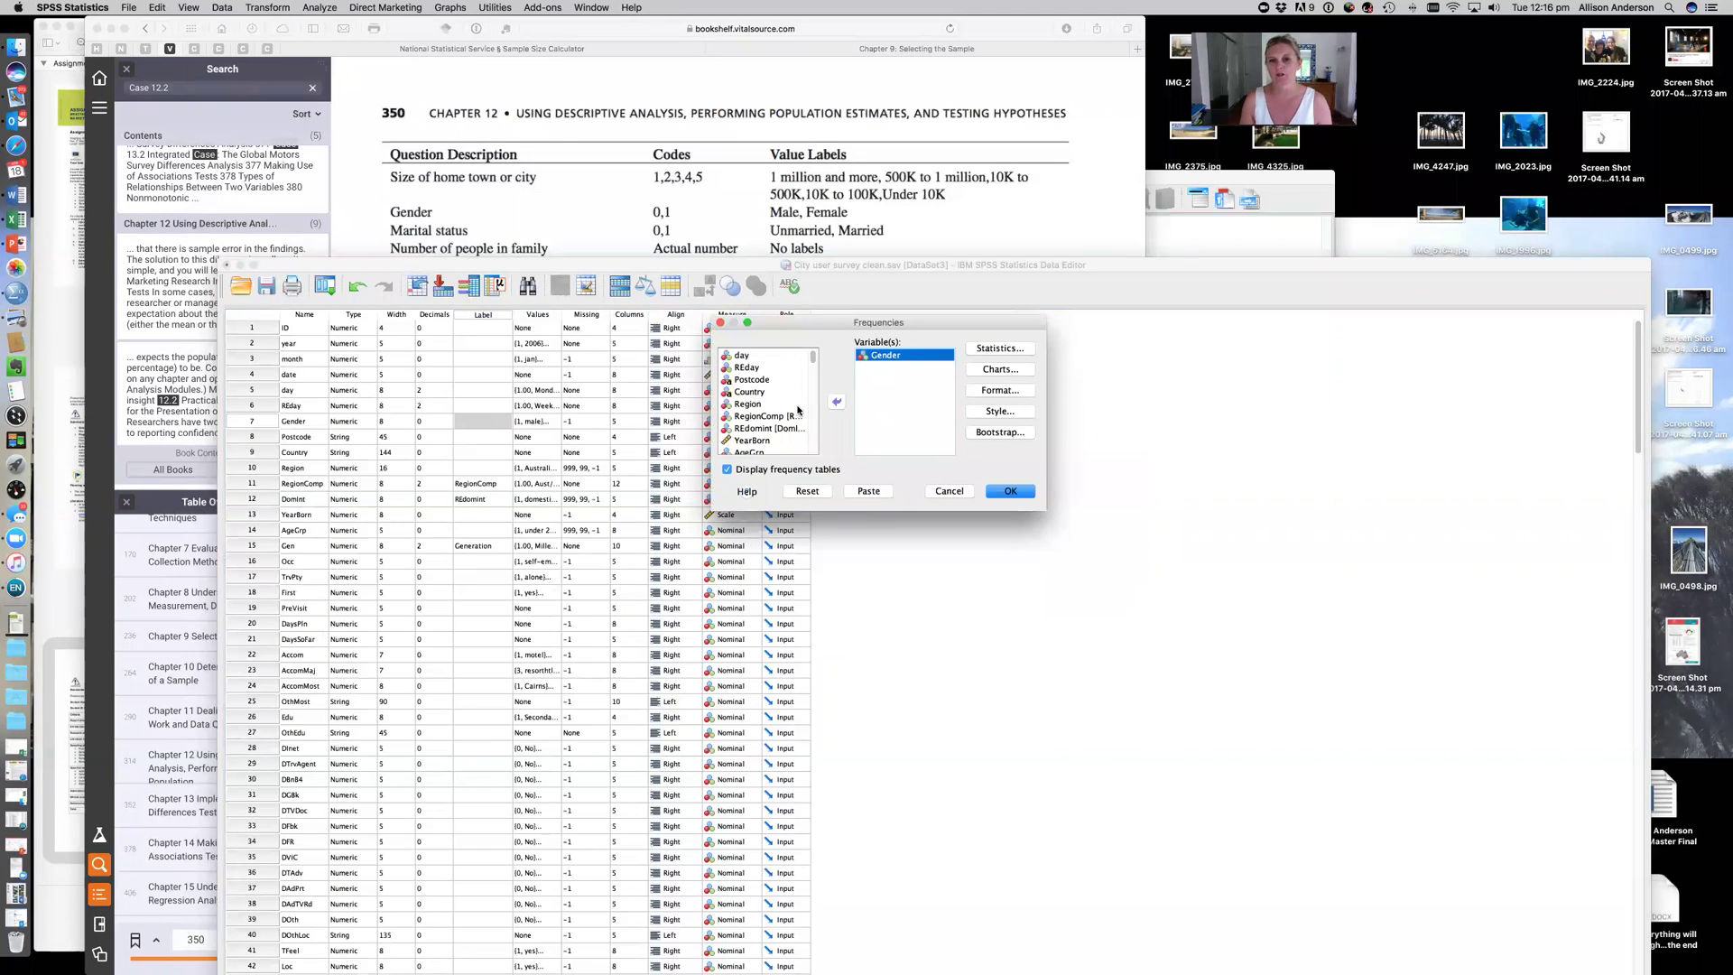
pyautogui.click(797, 407)
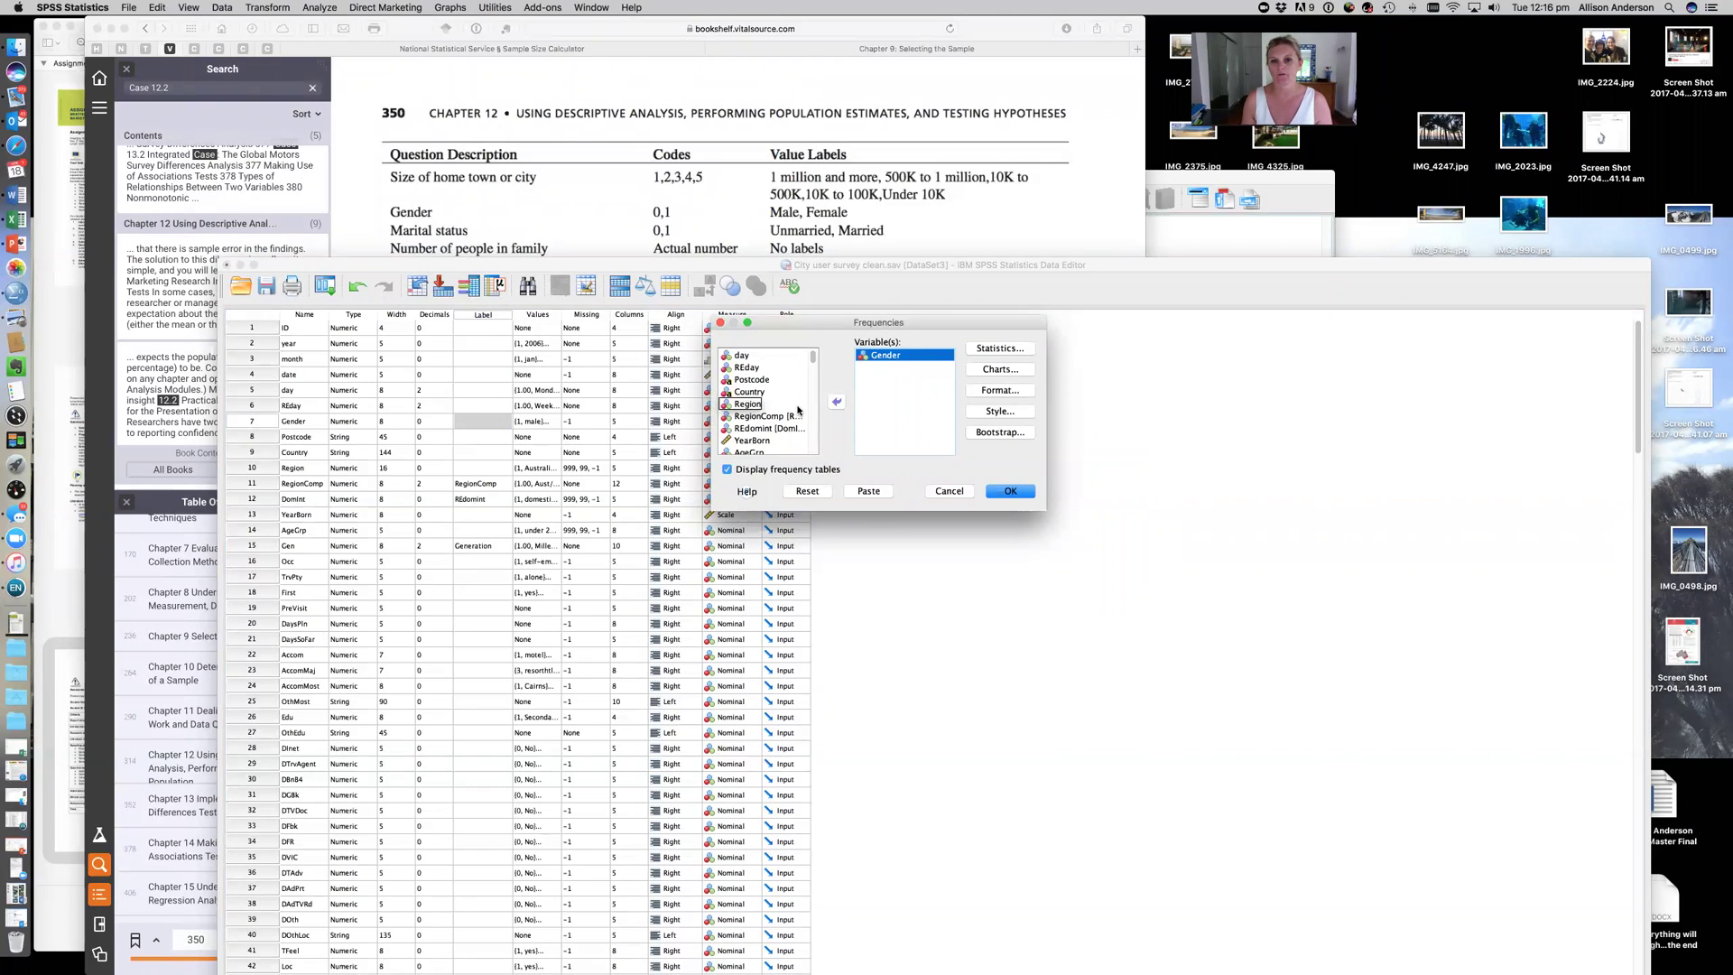
pyautogui.click(1001, 369)
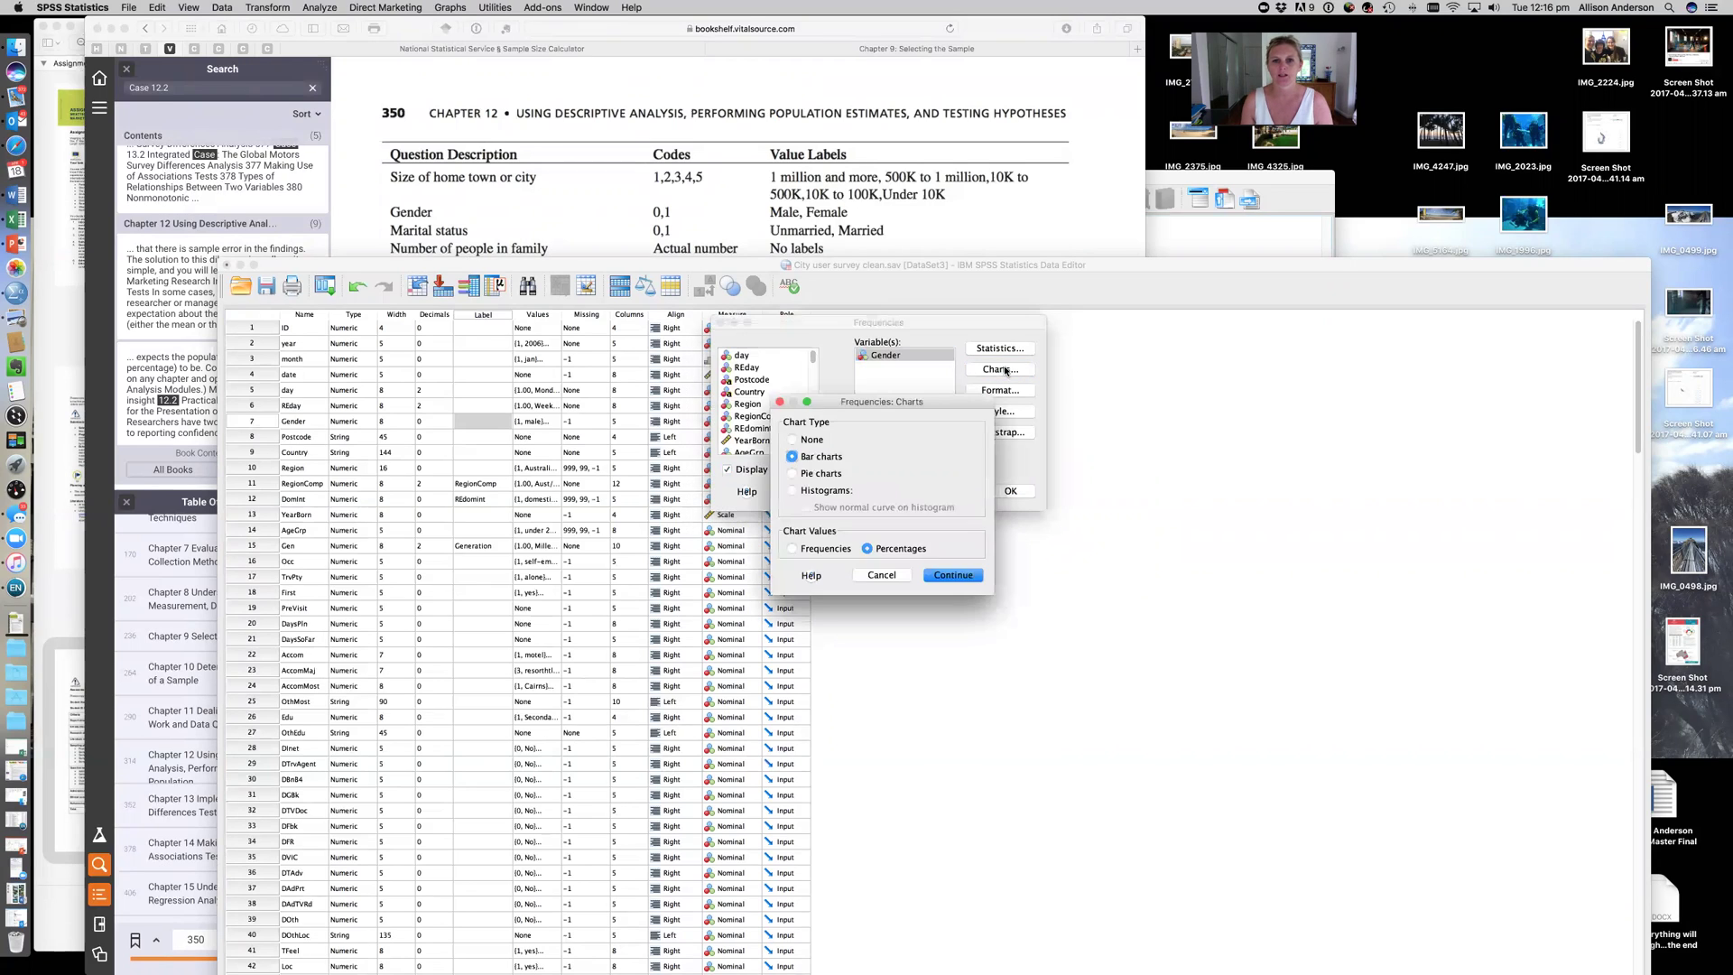
pyautogui.click(793, 473)
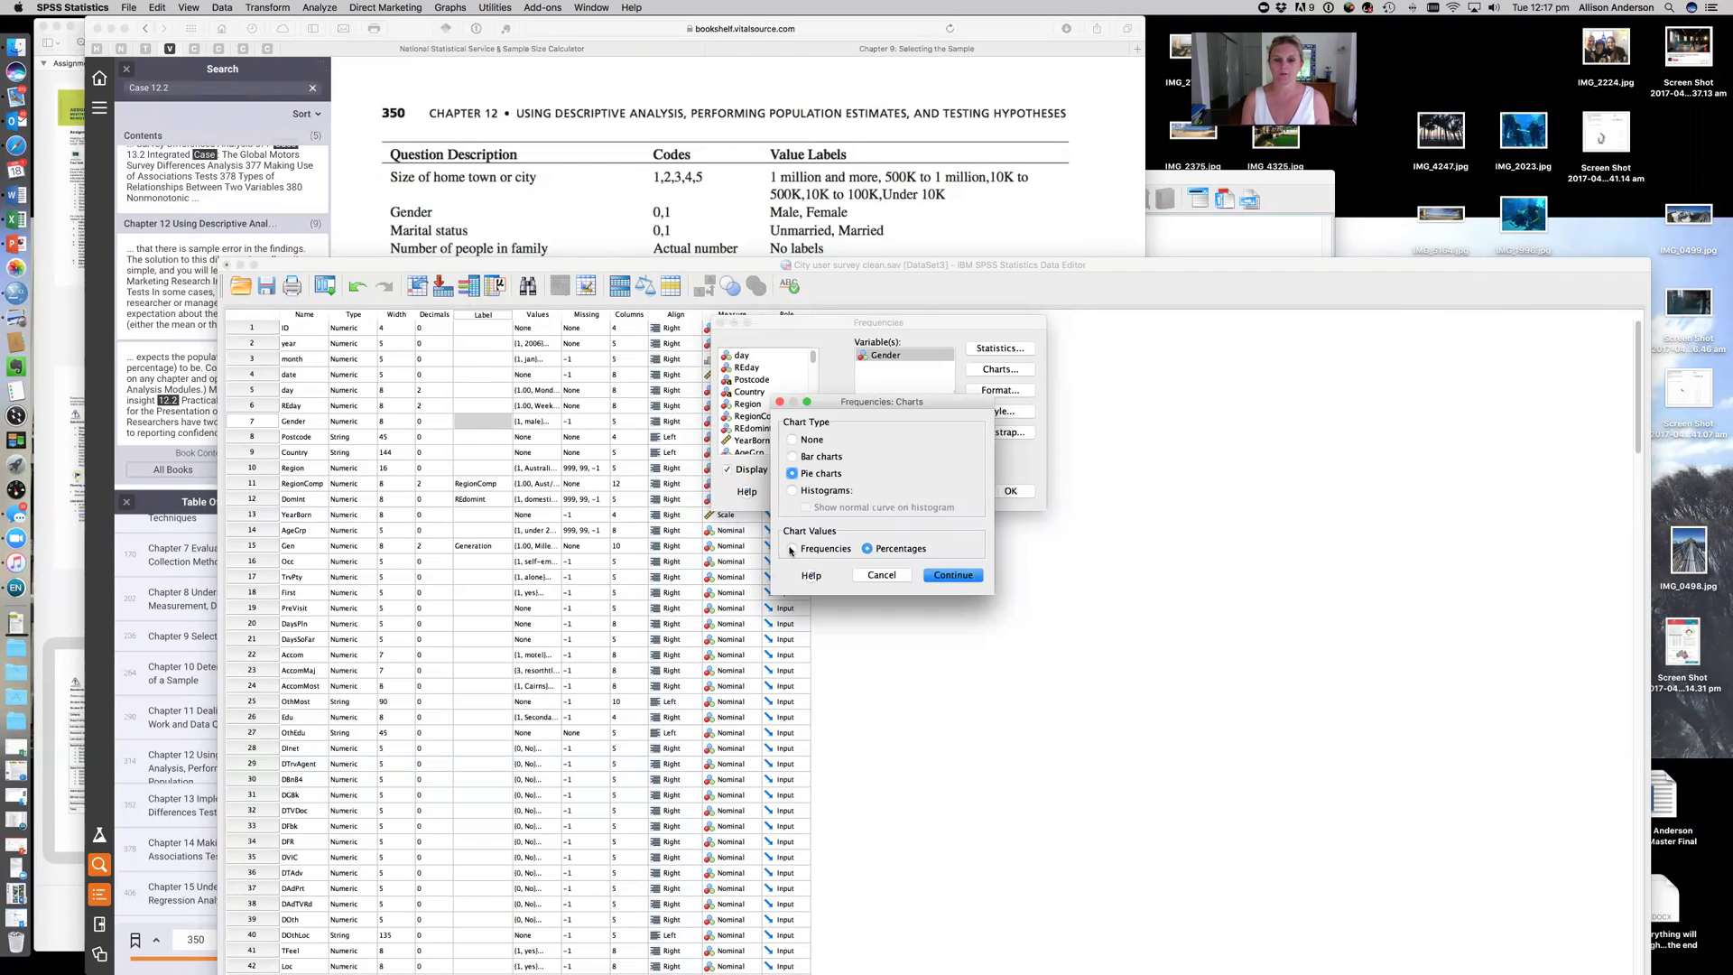
pyautogui.click(953, 576)
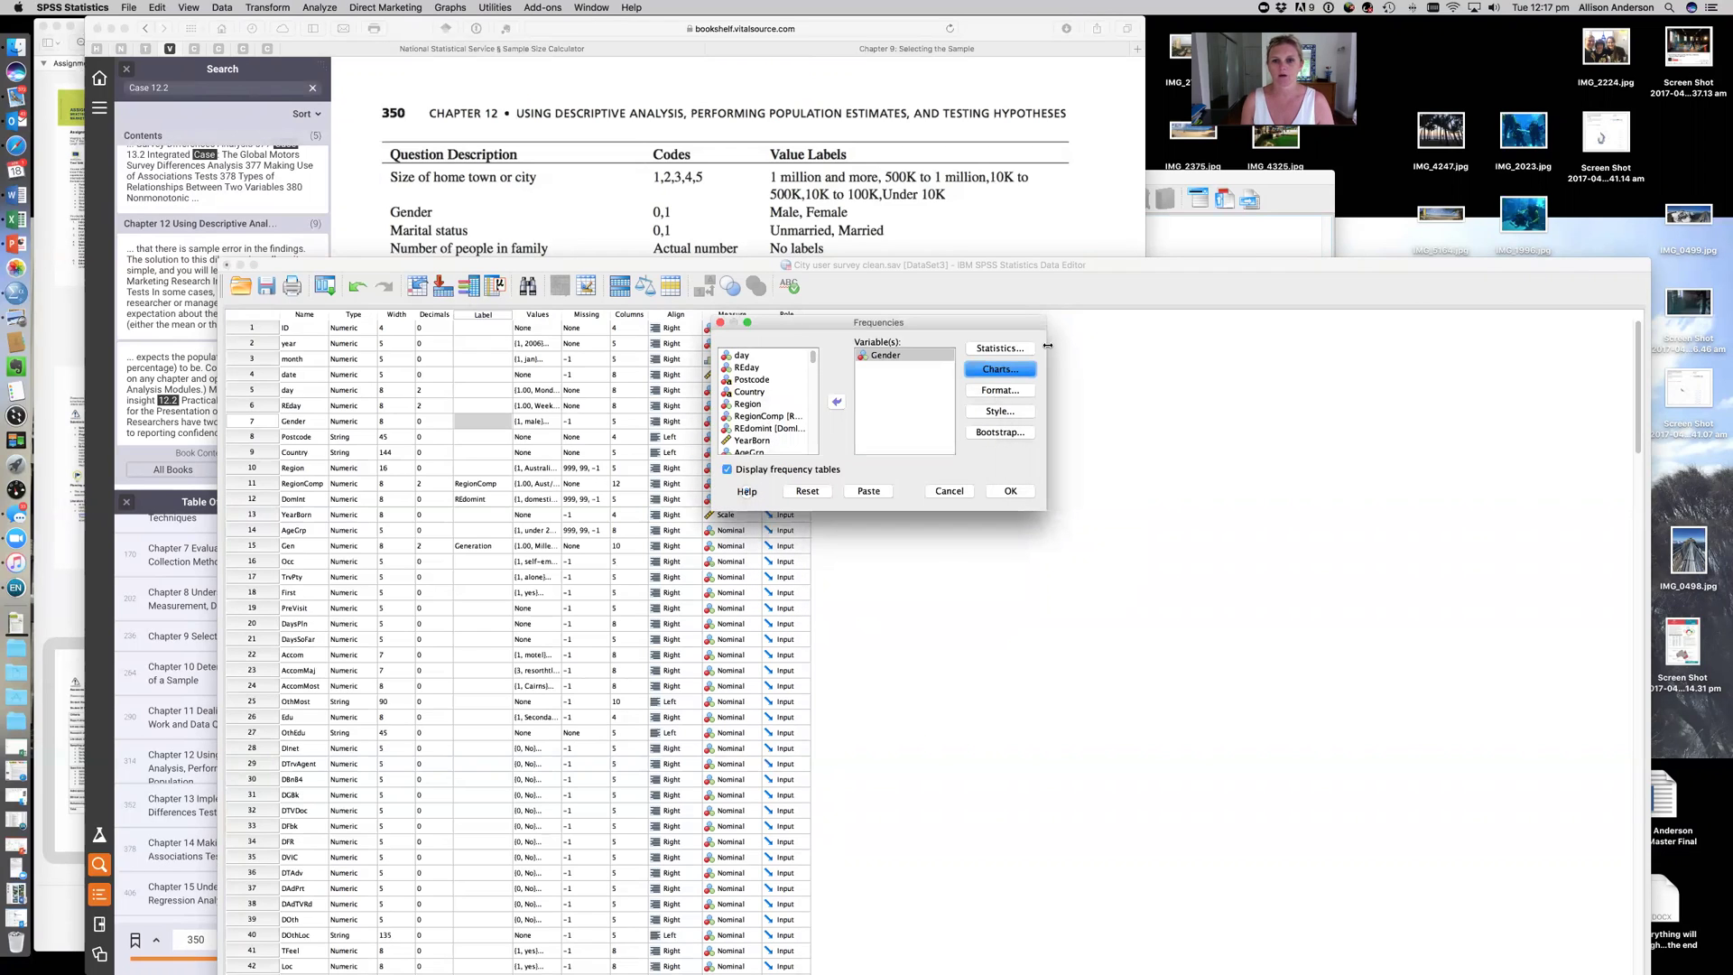
# - Deselect the mode, minimum, maximum, range, variance and standard deviation statistics, run the Gender frequencies and show the output
pyautogui.click(1000, 349)
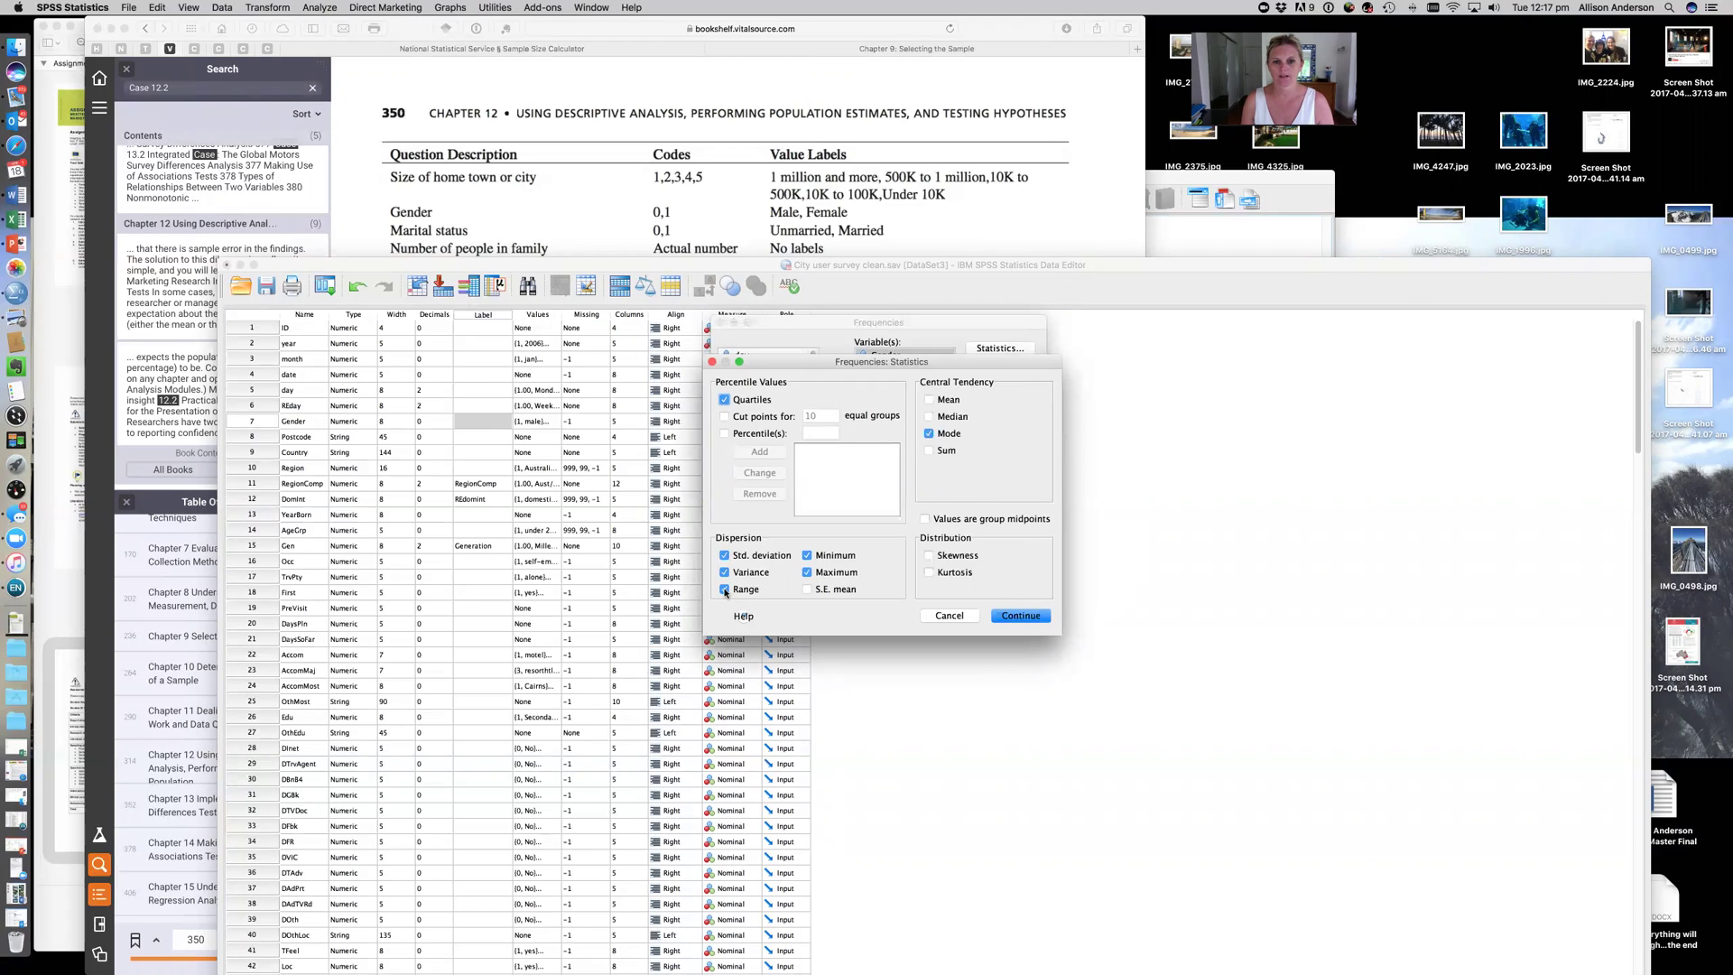
pyautogui.click(929, 400)
pyautogui.click(928, 400)
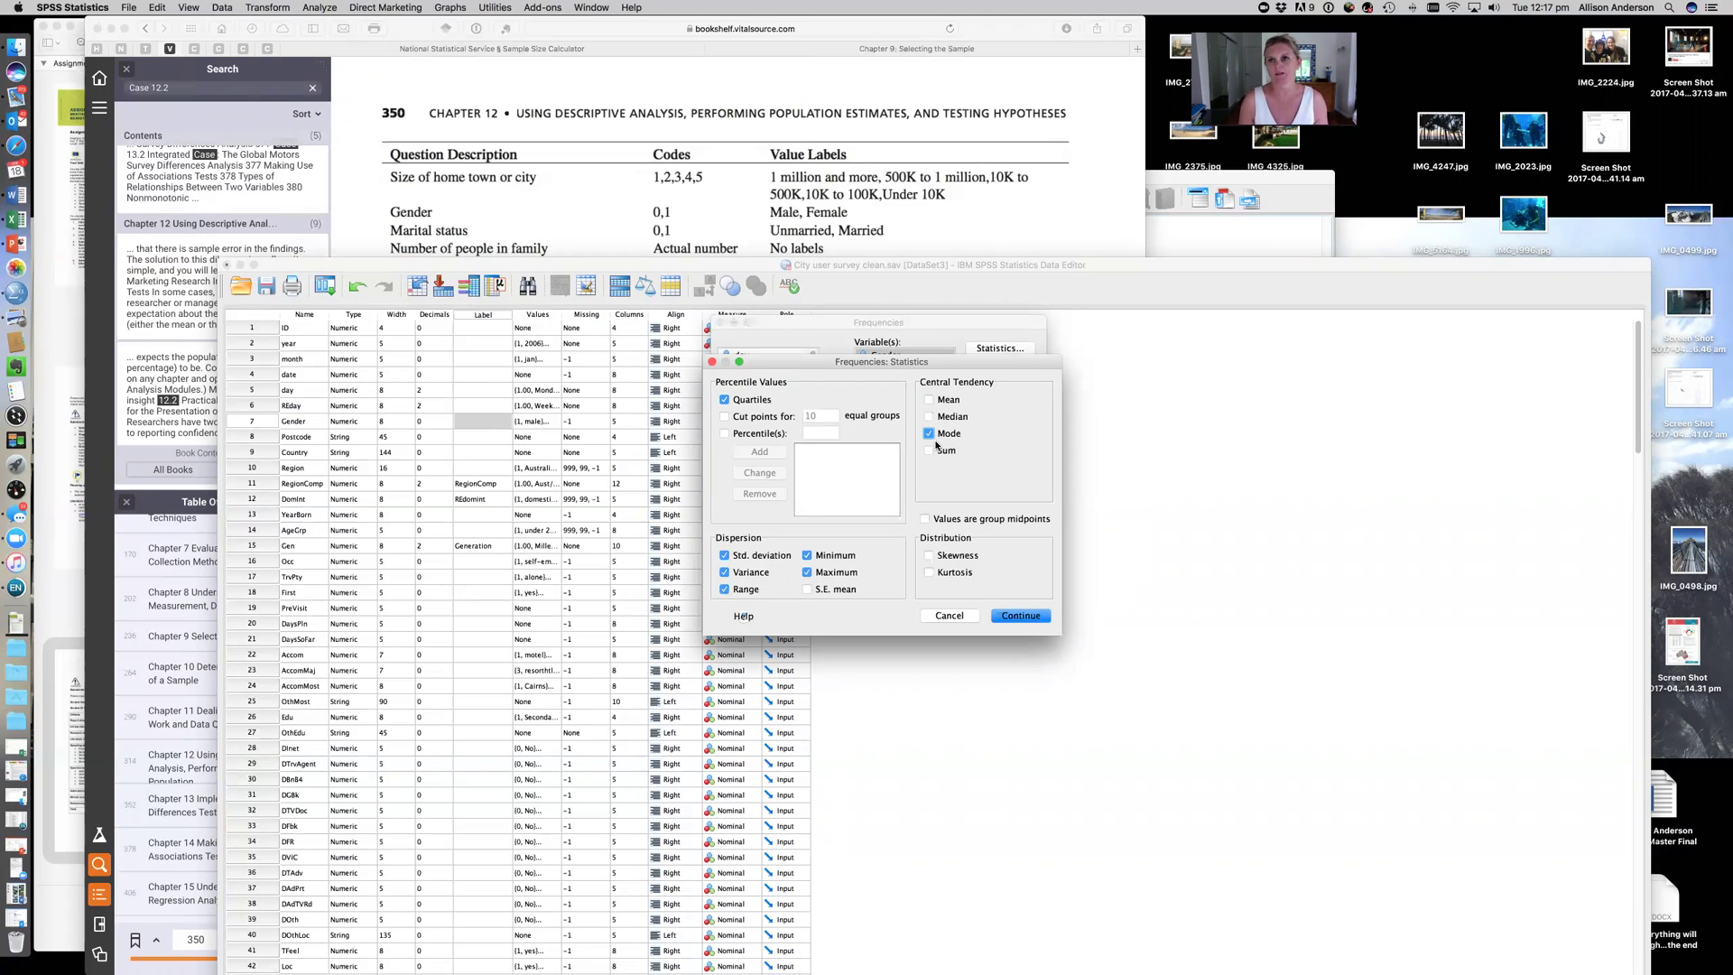
pyautogui.click(931, 435)
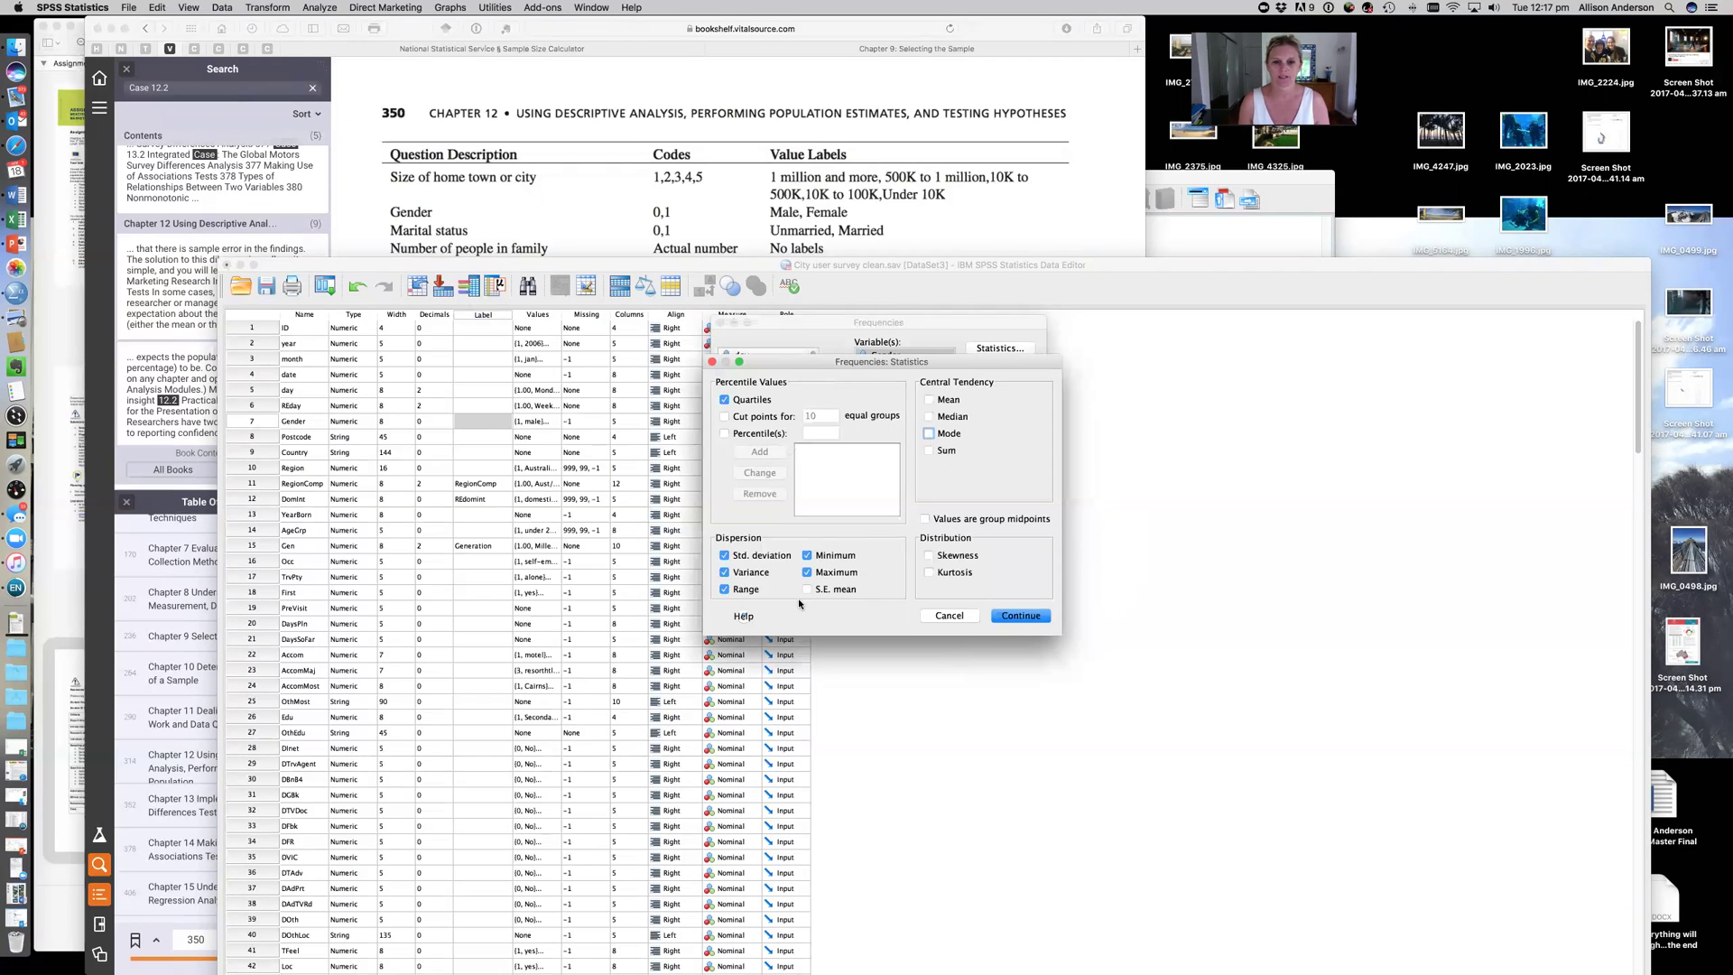
pyautogui.click(806, 556)
pyautogui.click(806, 572)
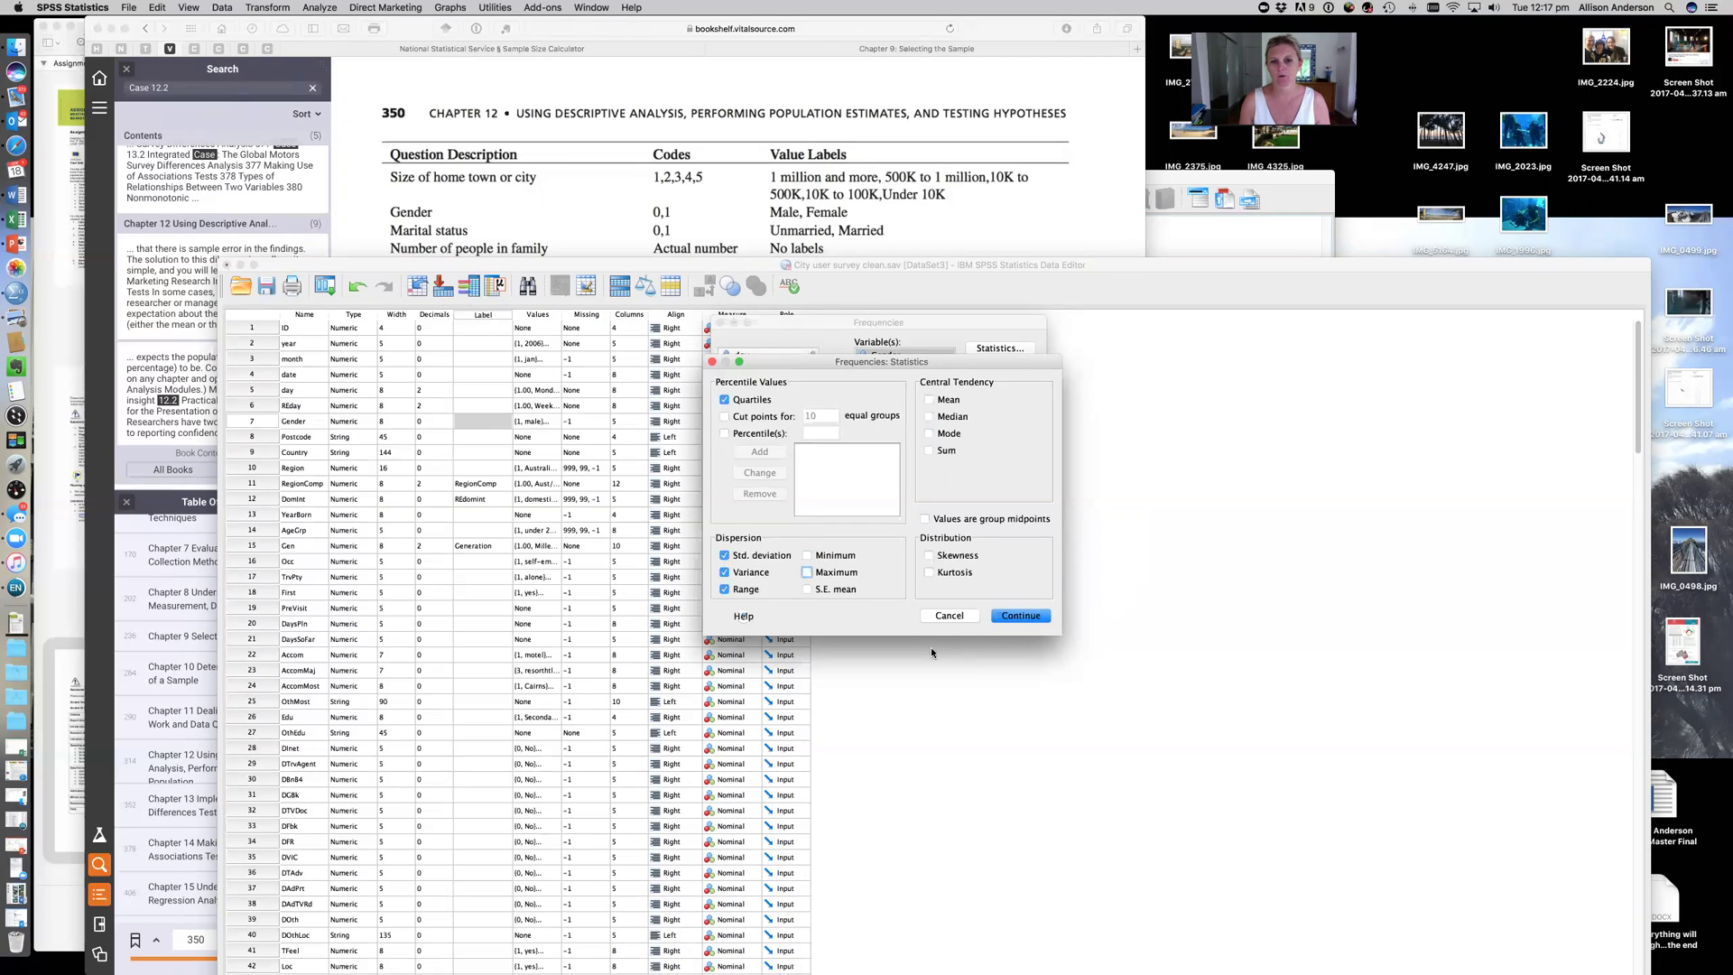
pyautogui.click(725, 589)
pyautogui.click(725, 556)
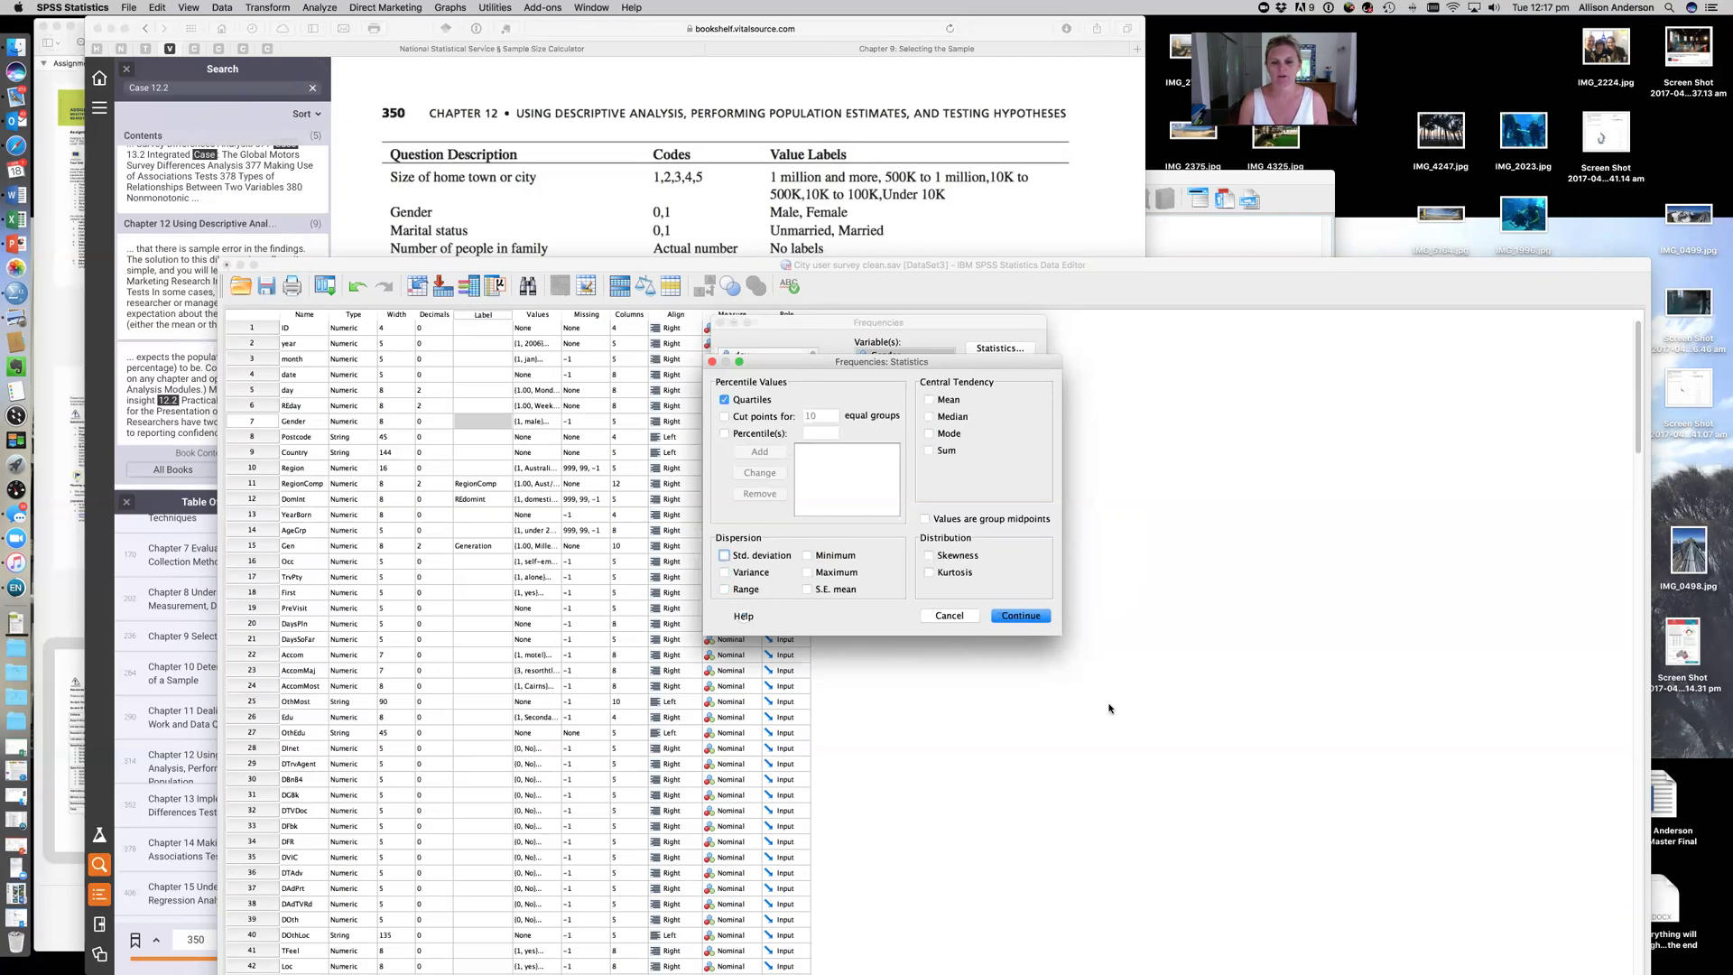
pyautogui.click(1022, 616)
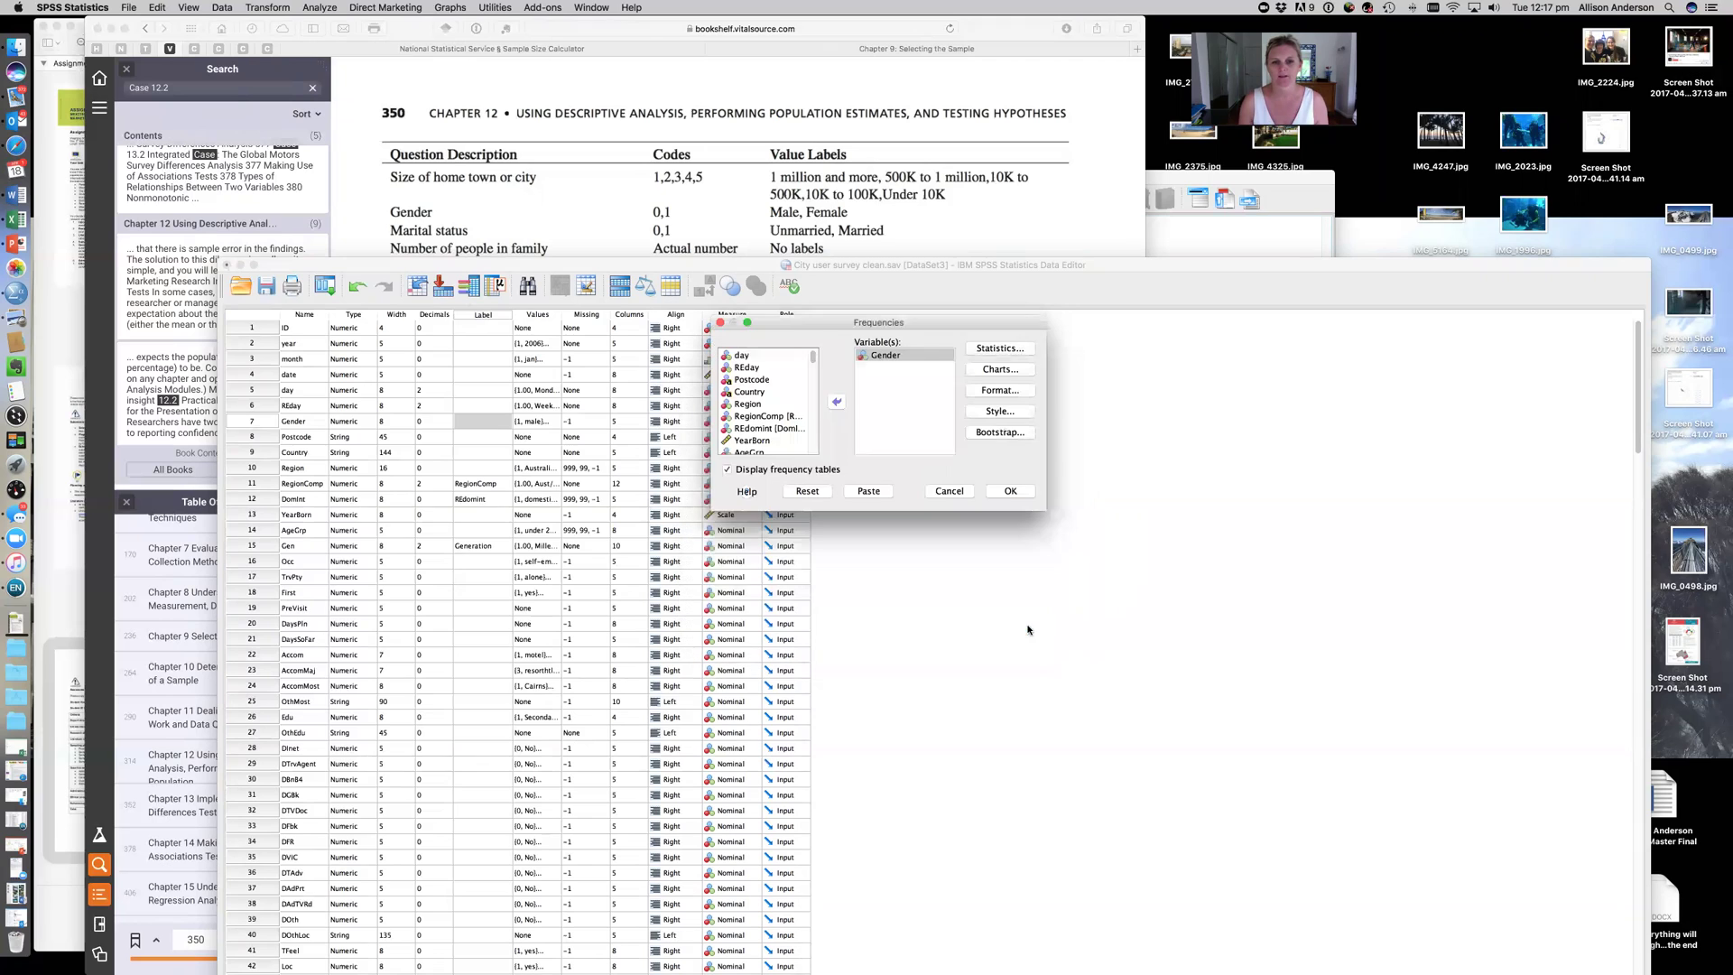
pyautogui.click(1006, 492)
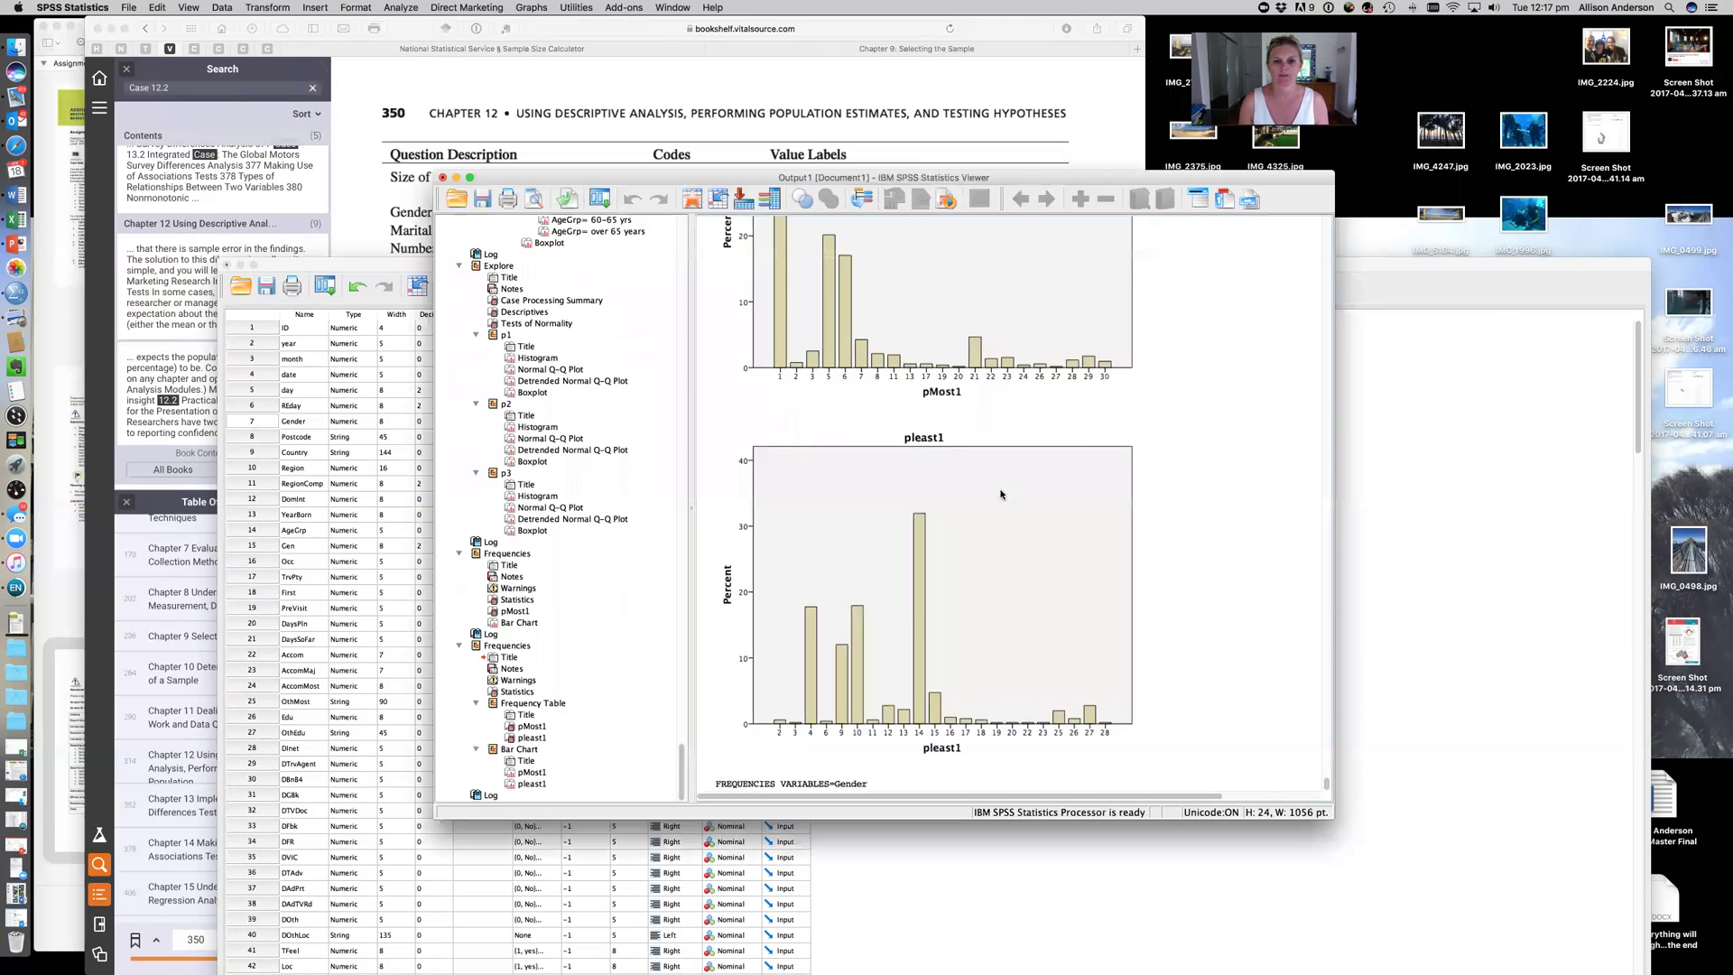
pyautogui.click(1192, 593)
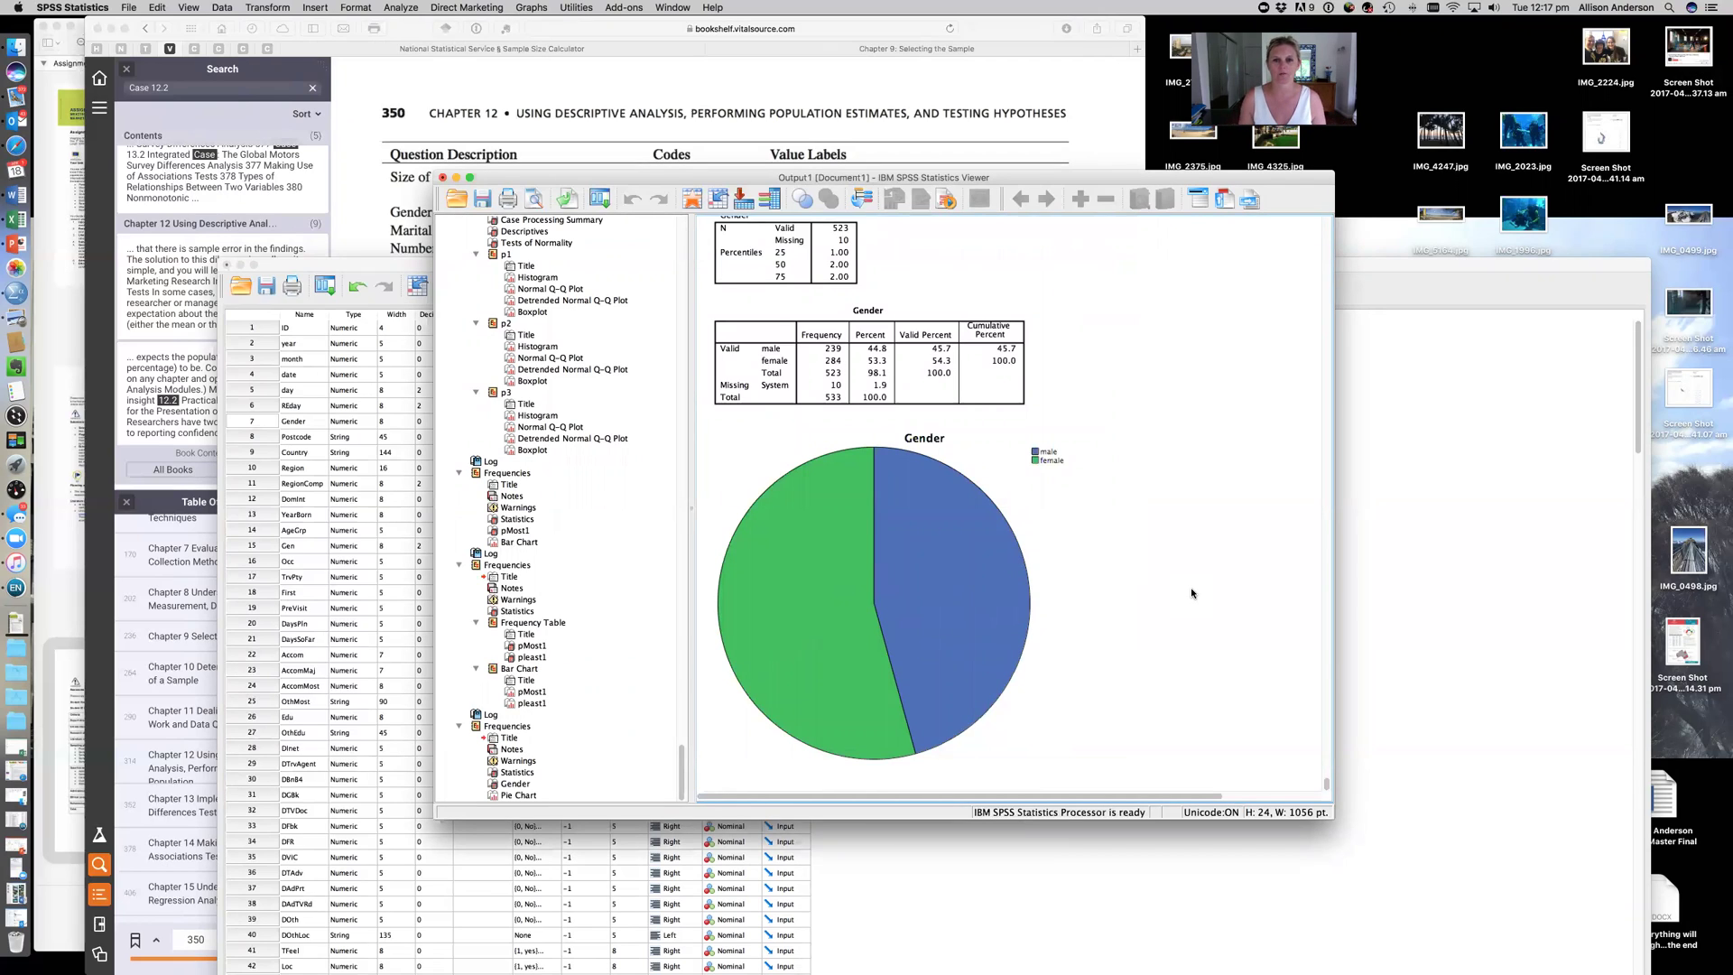
# - Examine the Gender frequency table and pie chart, then move the output window below the textbook's codes table
pyautogui.click(900, 337)
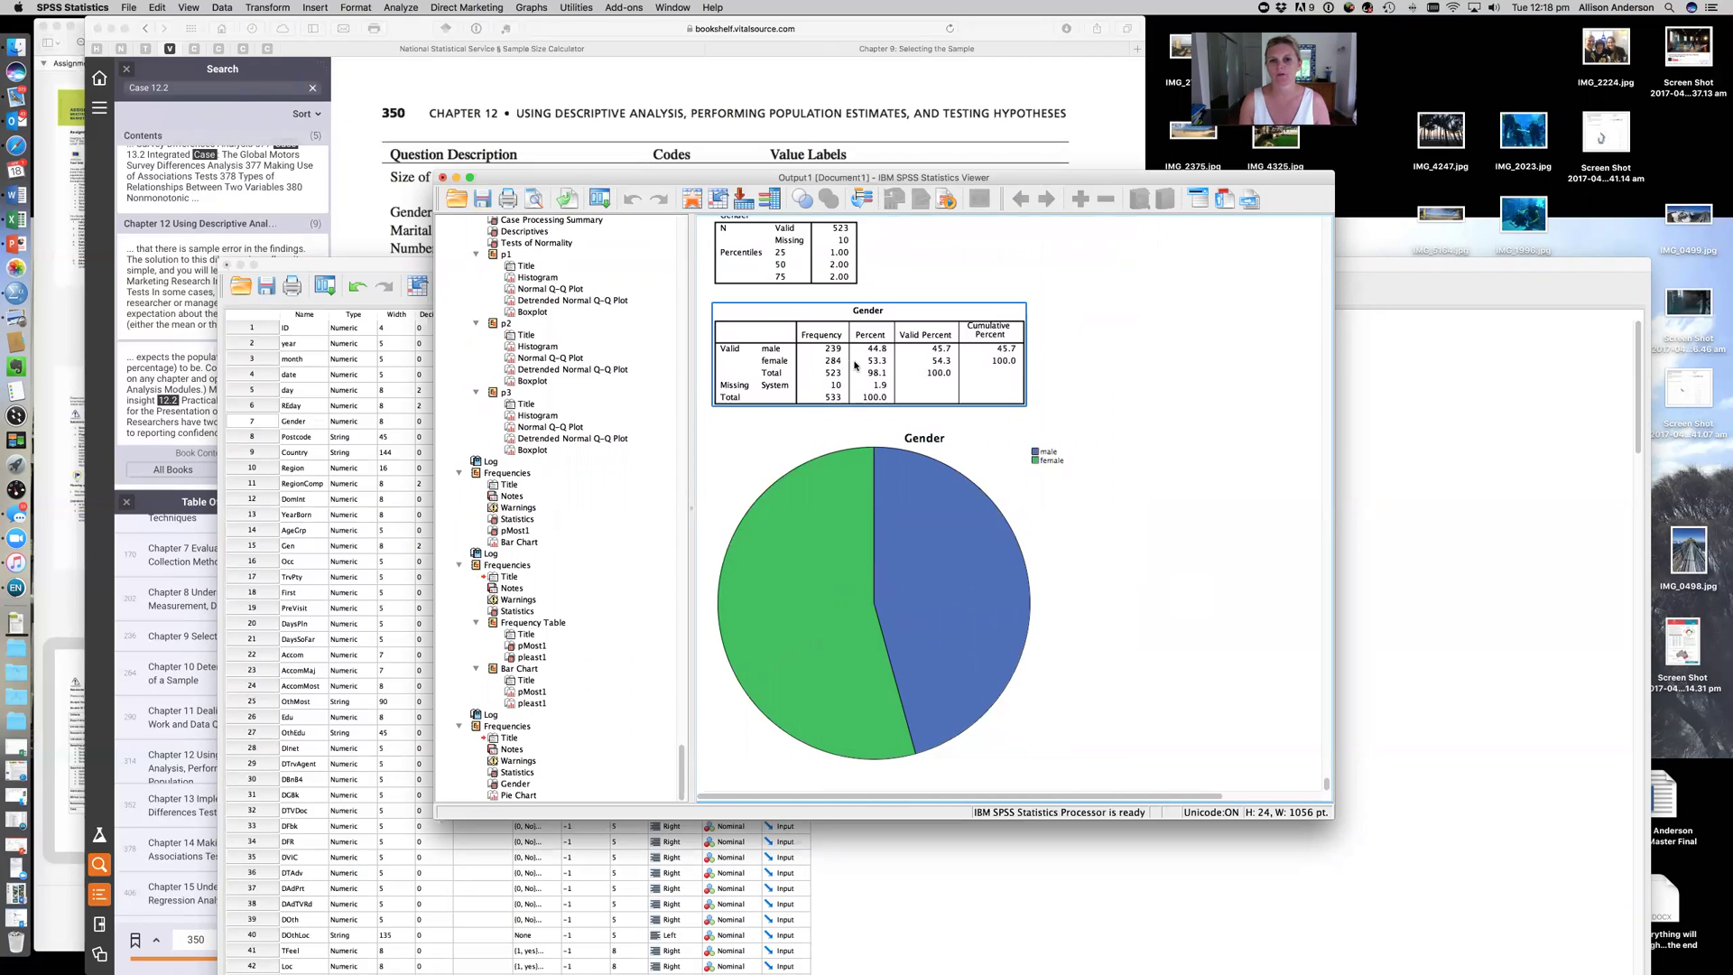
pyautogui.click(971, 545)
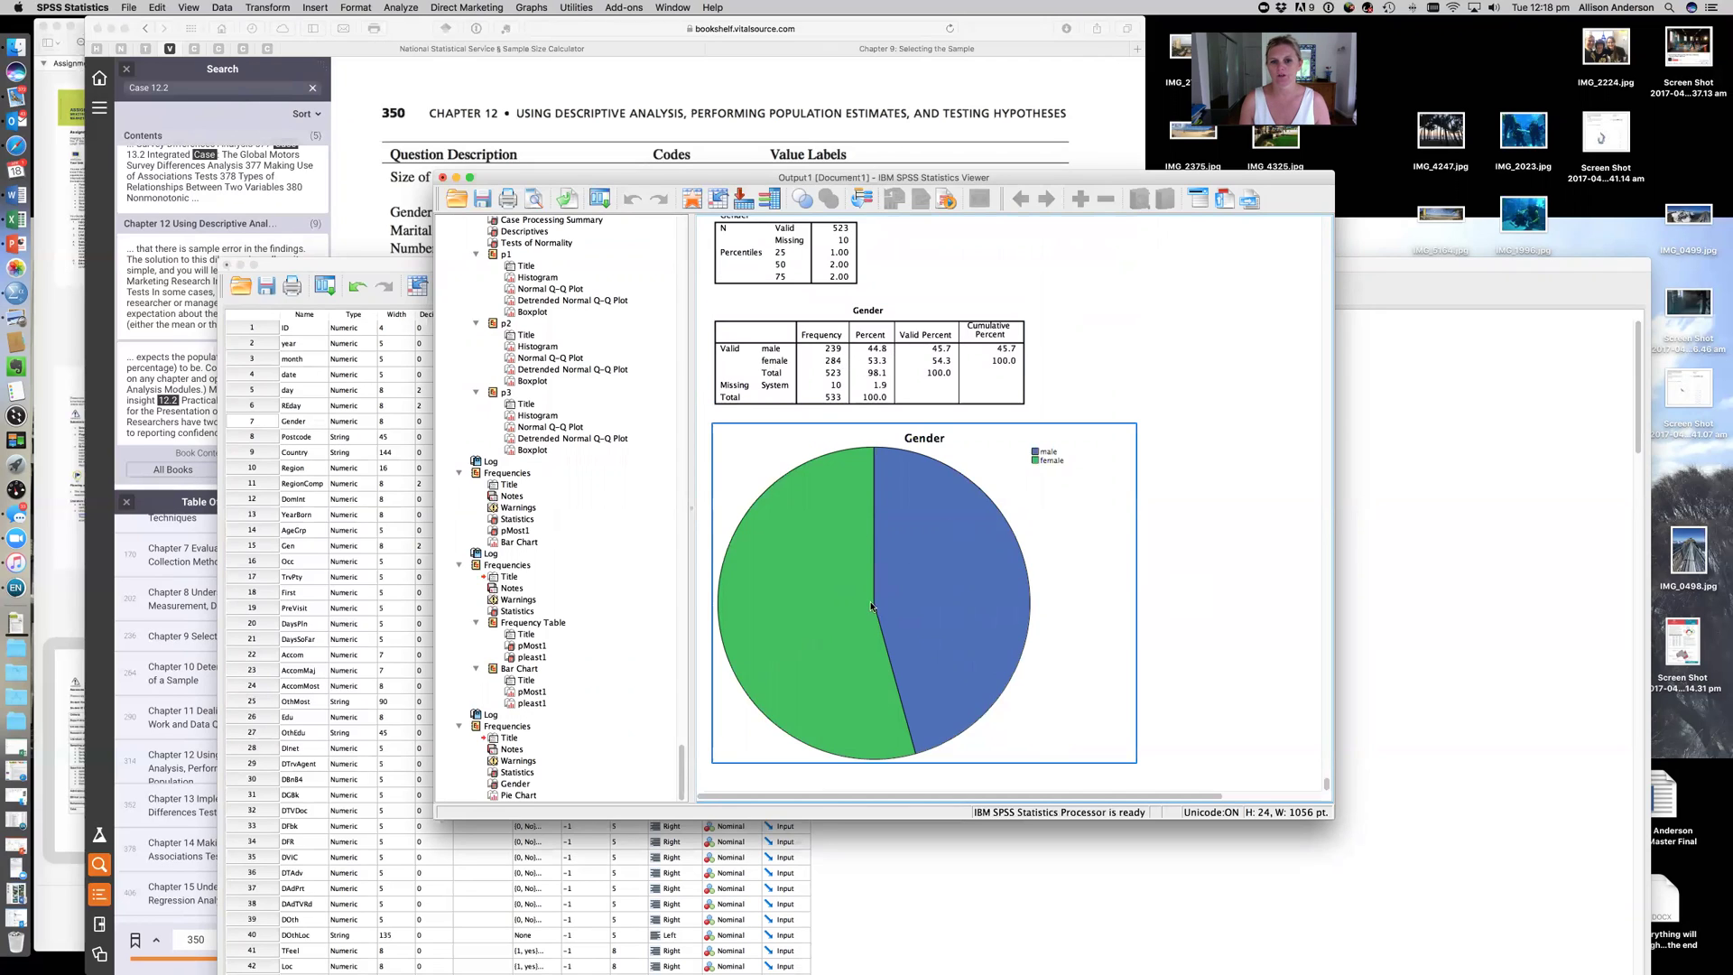
pyautogui.click(875, 368)
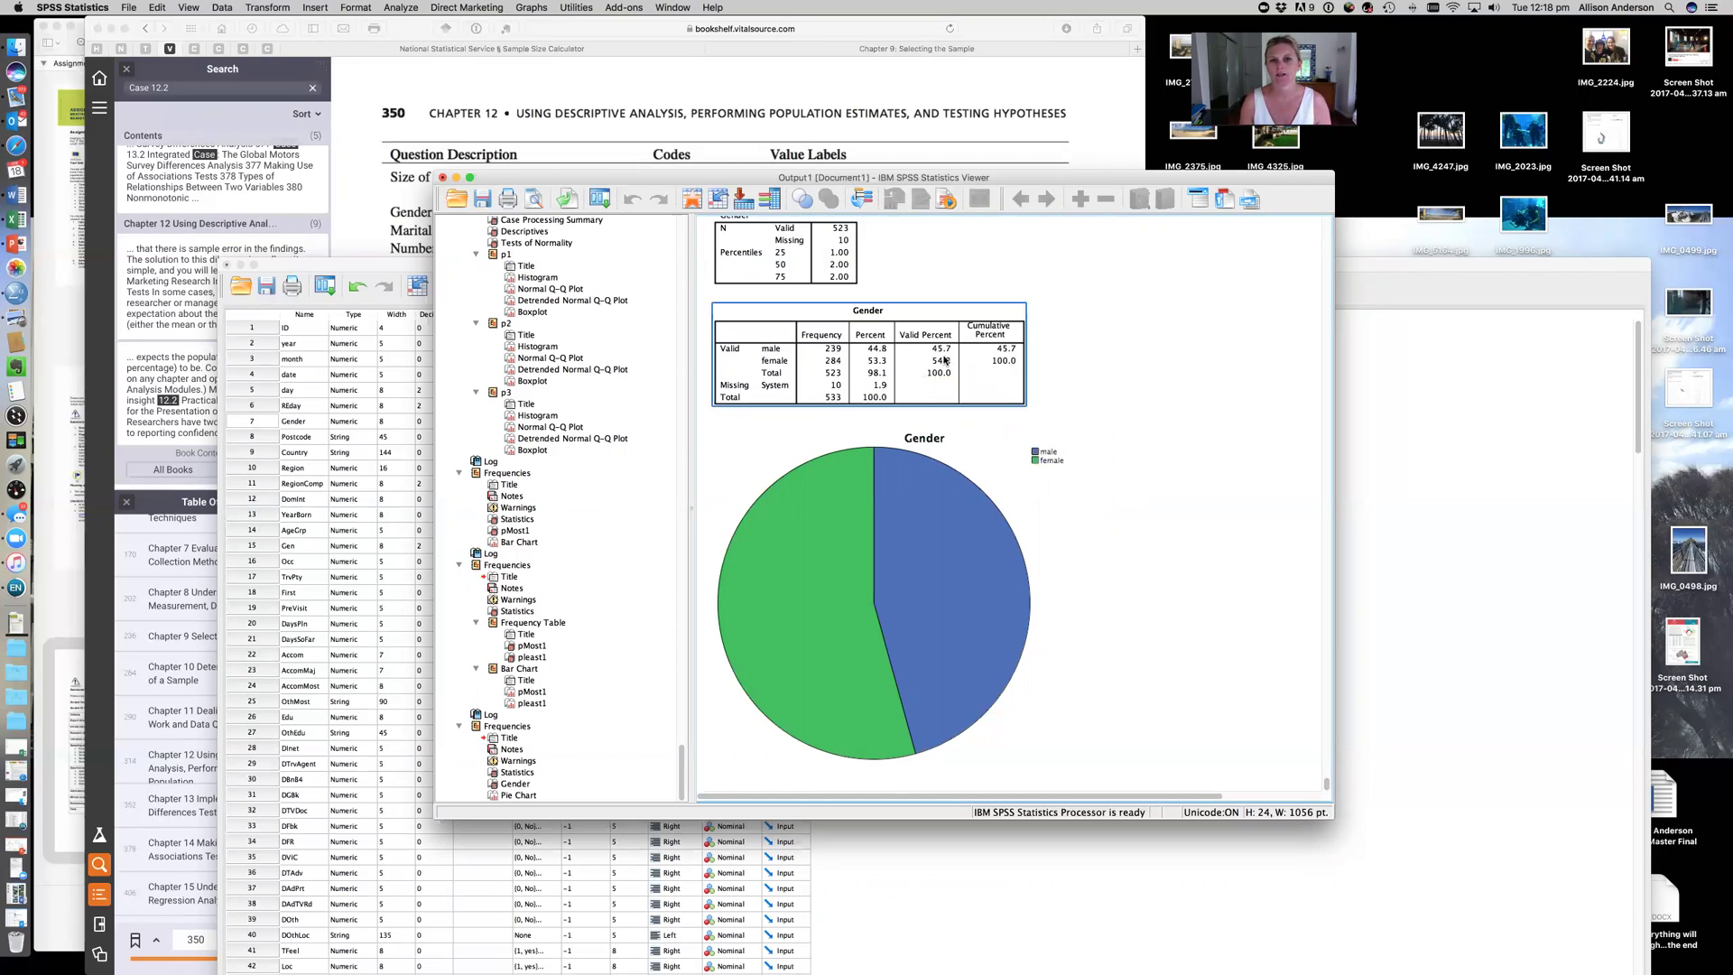
pyautogui.click(1000, 575)
pyautogui.click(1120, 609)
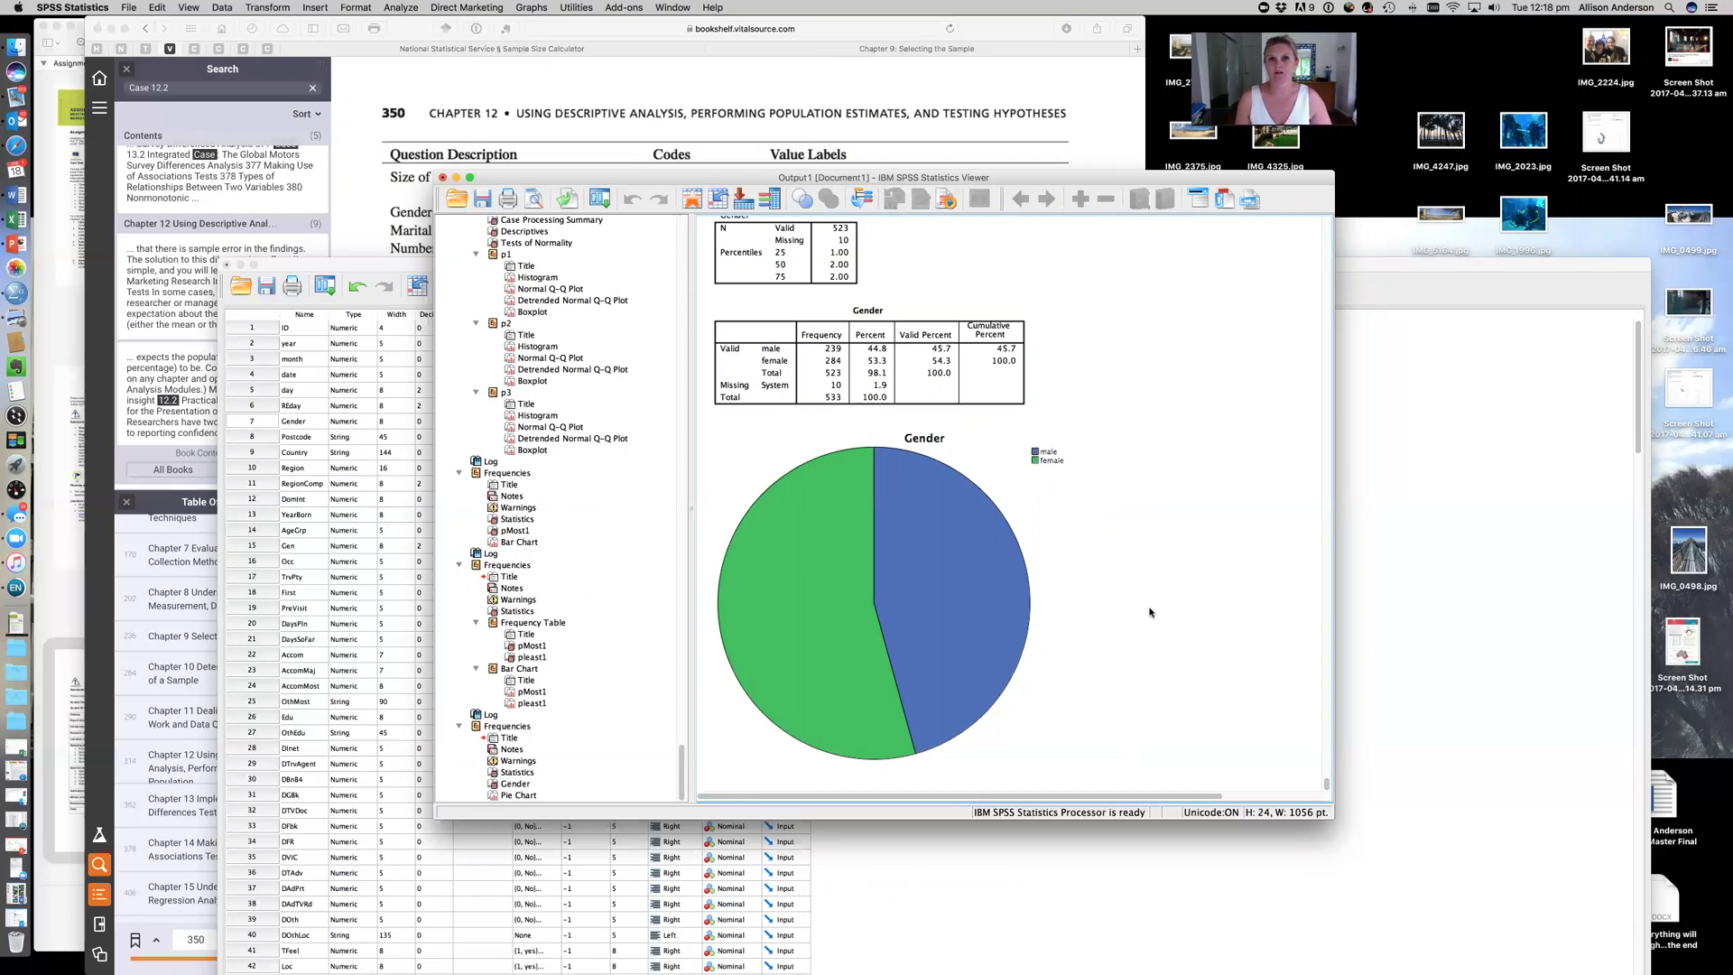
pyautogui.moveTo(975, 178); pyautogui.dragTo(1033, 241)
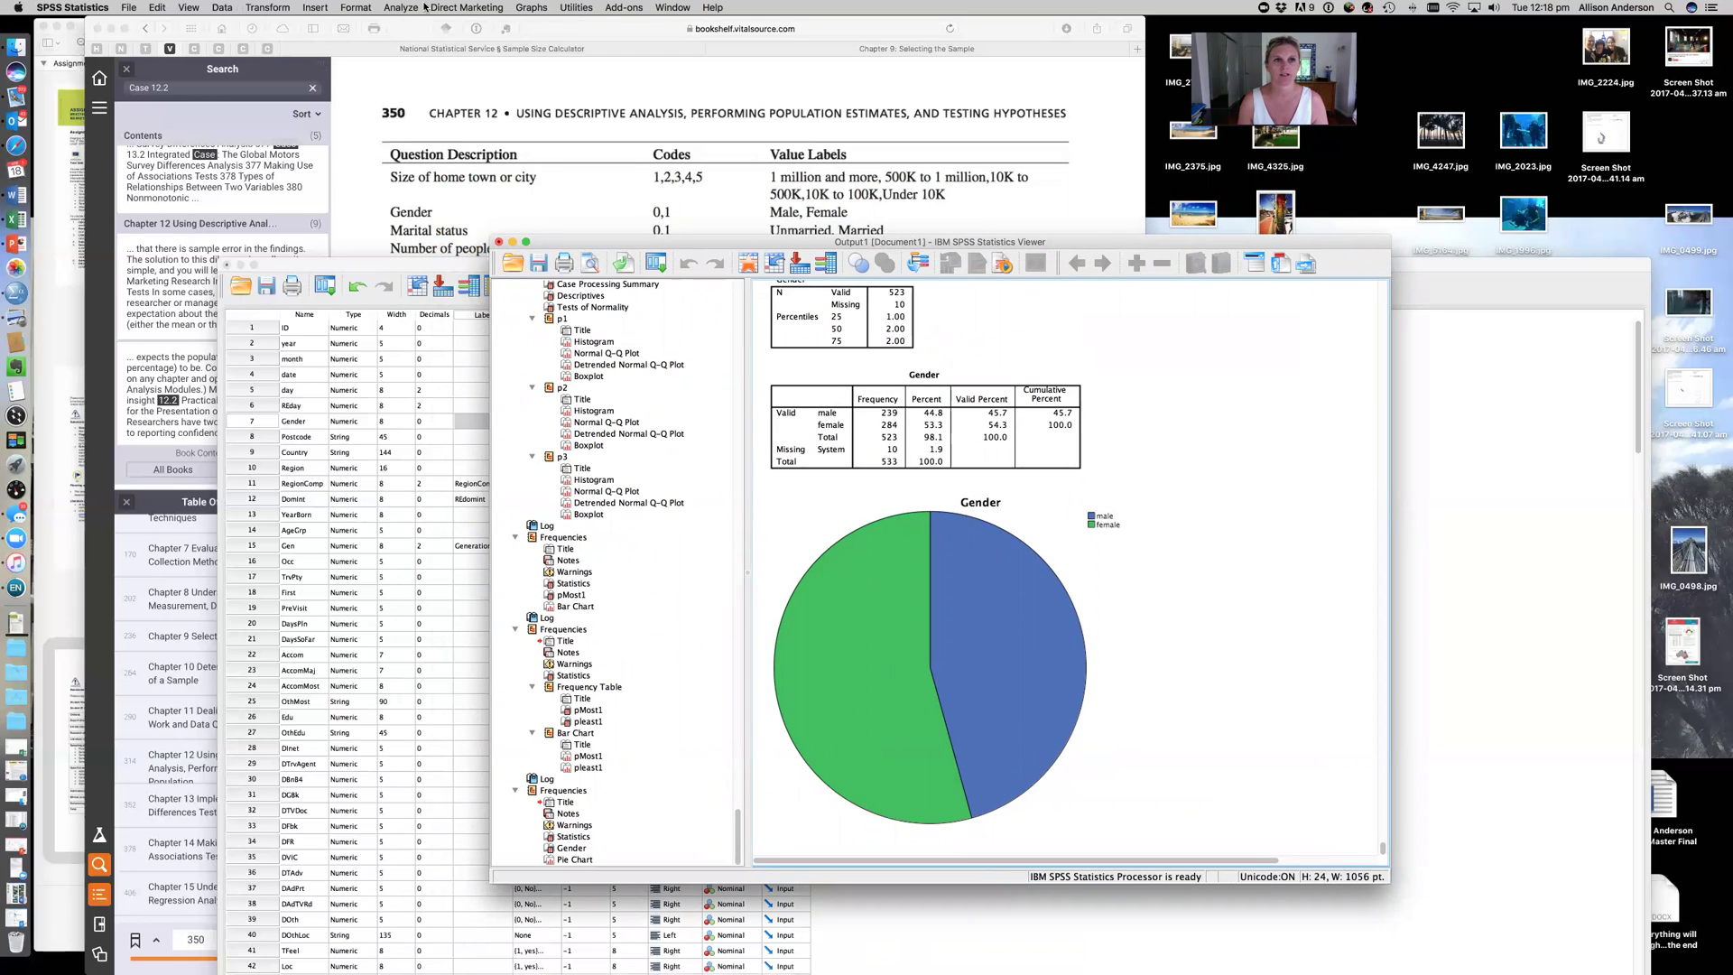
# - Start a Frequencies analysis, remove Gender from the chosen variables and add Region
pyautogui.click(398, 12)
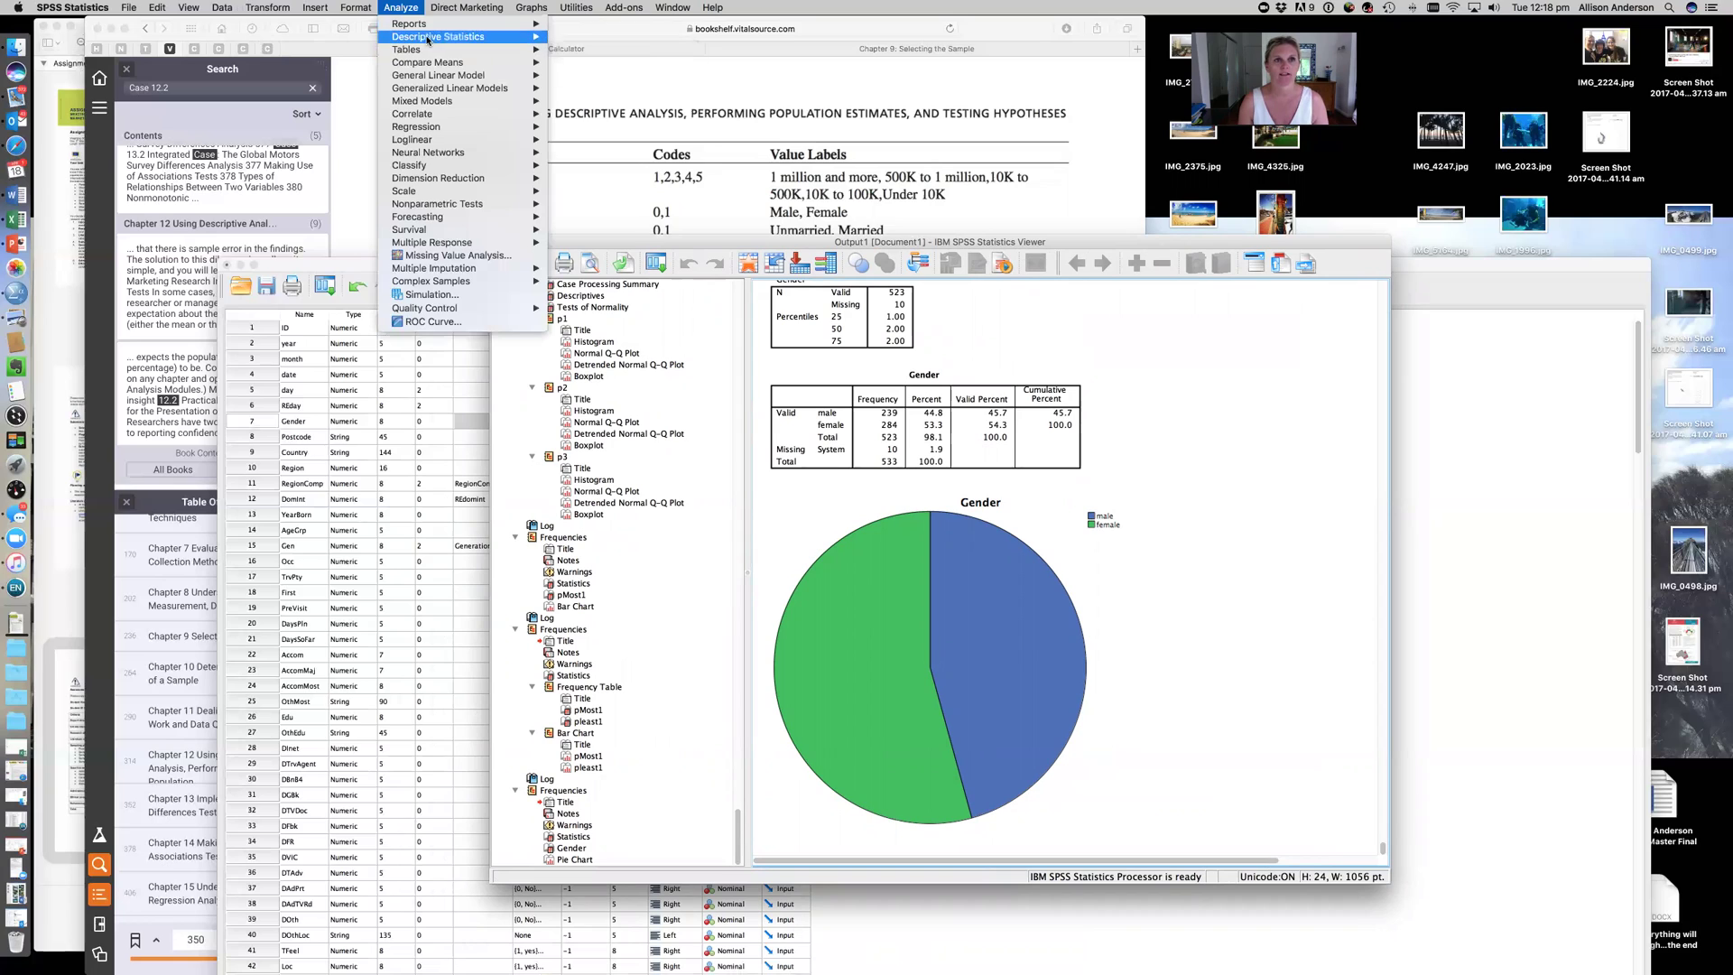
pyautogui.moveTo(502, 39)
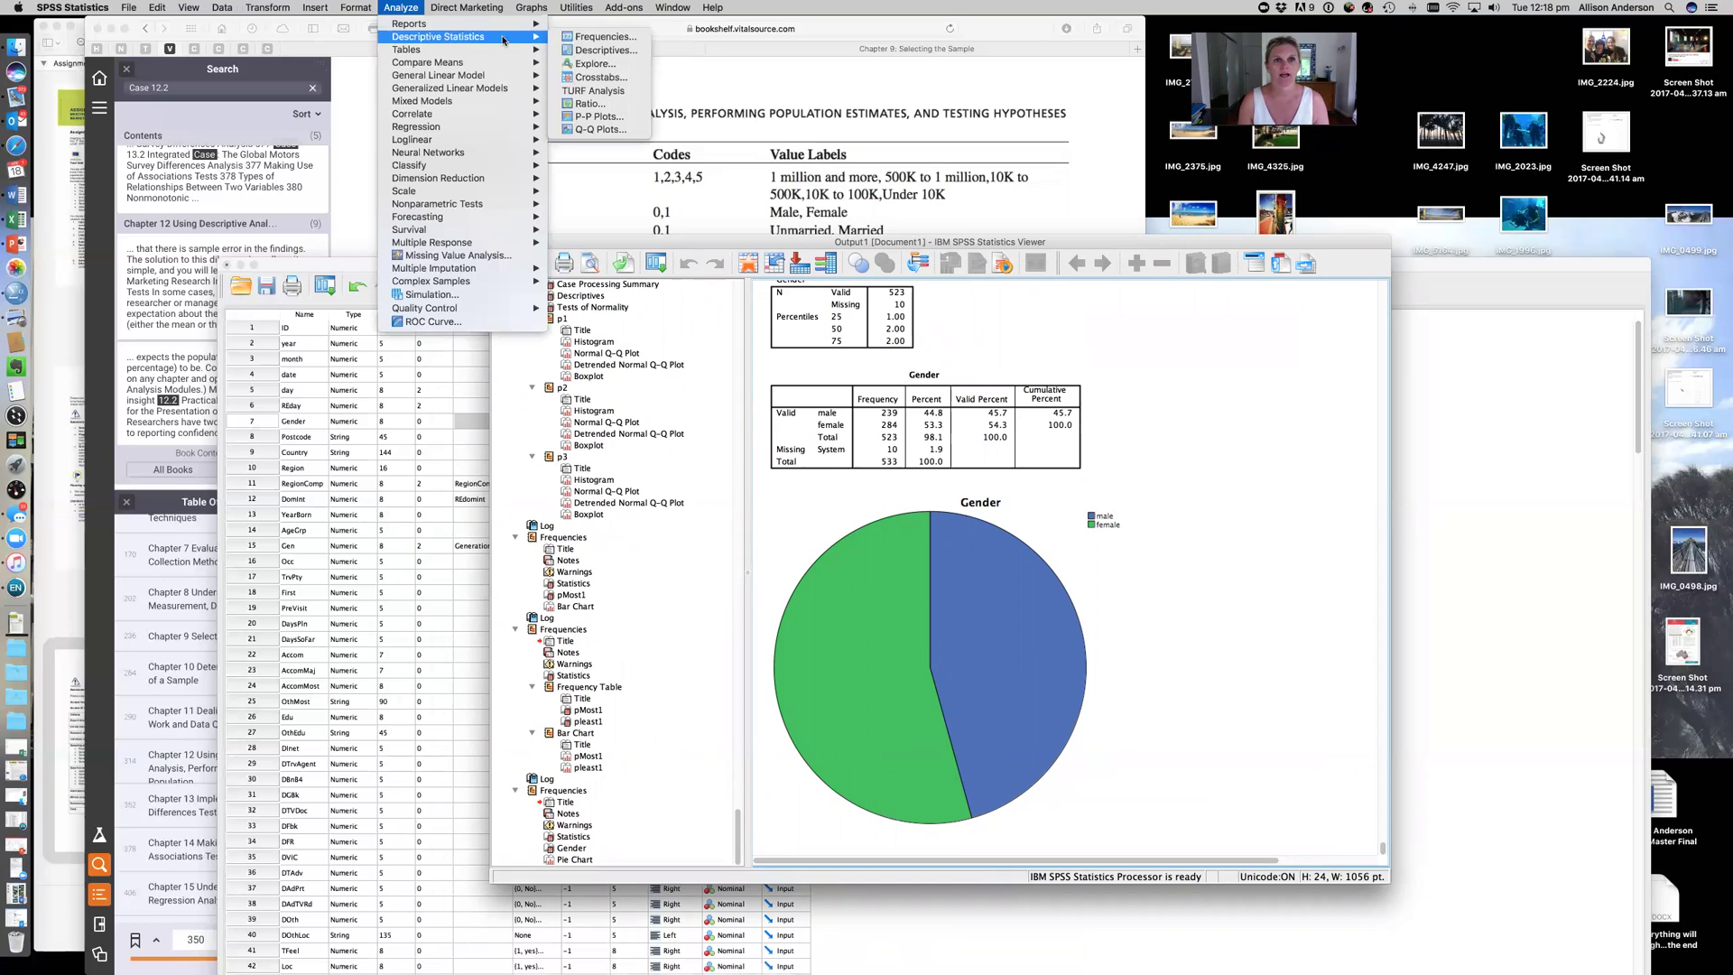
pyautogui.click(605, 37)
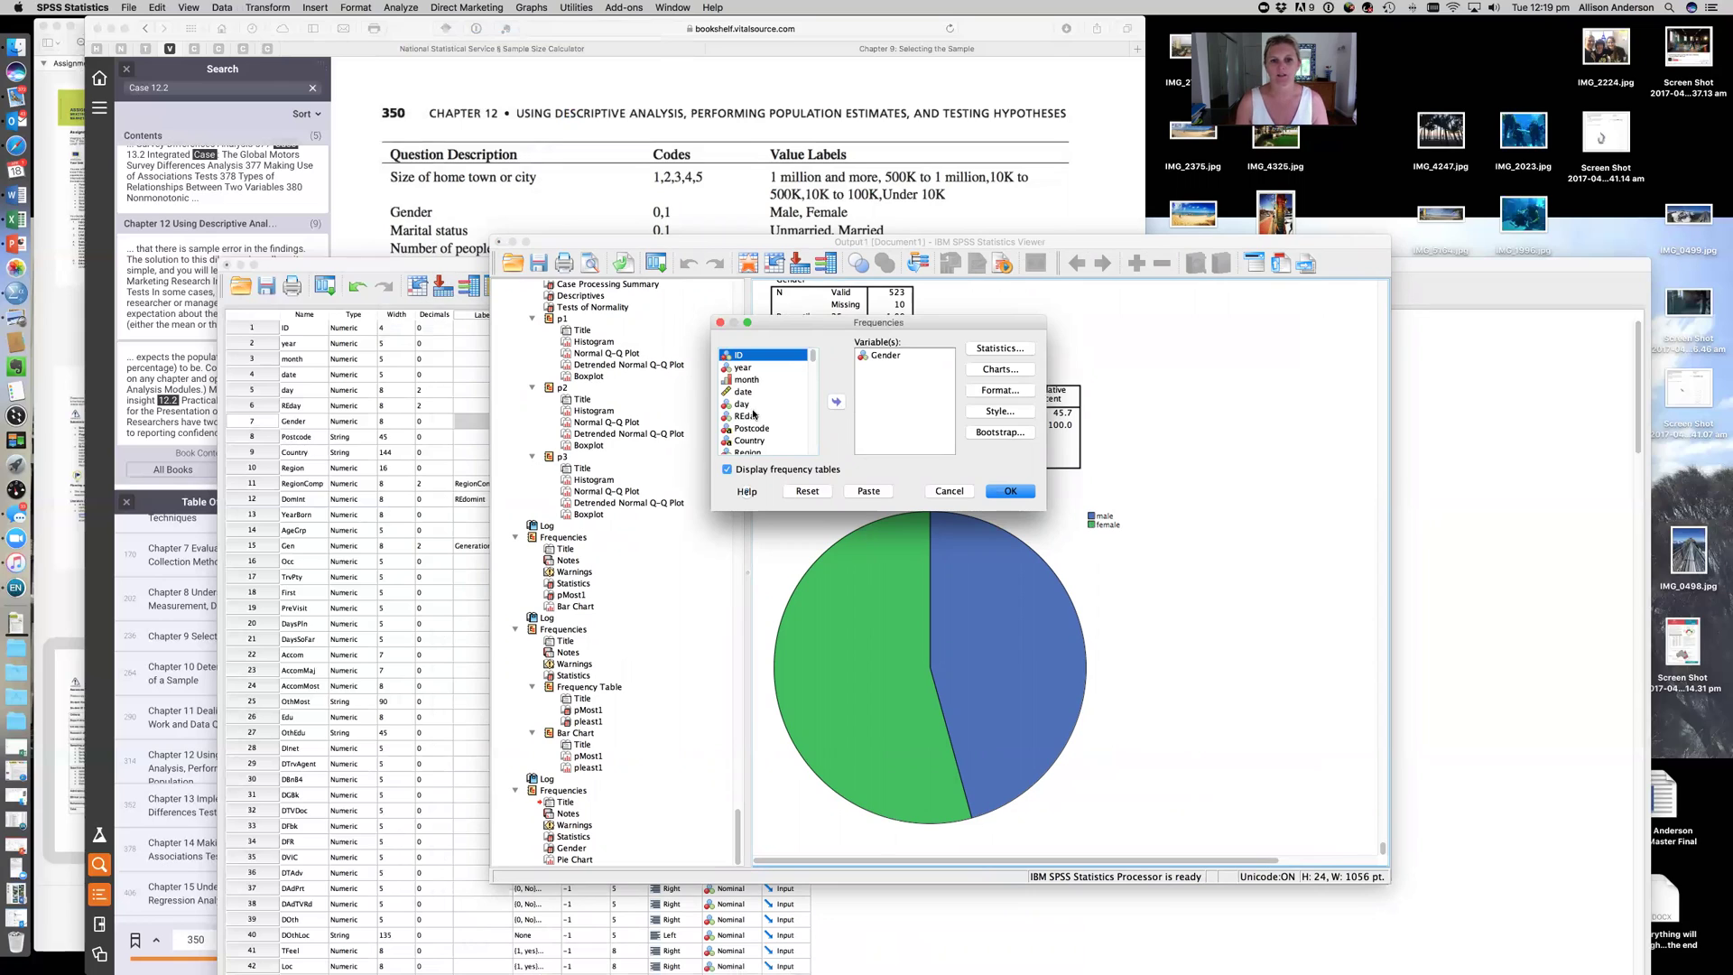
pyautogui.scroll(-1, 752, 416)
pyautogui.moveTo(871, 357); pyautogui.dragTo(744, 435)
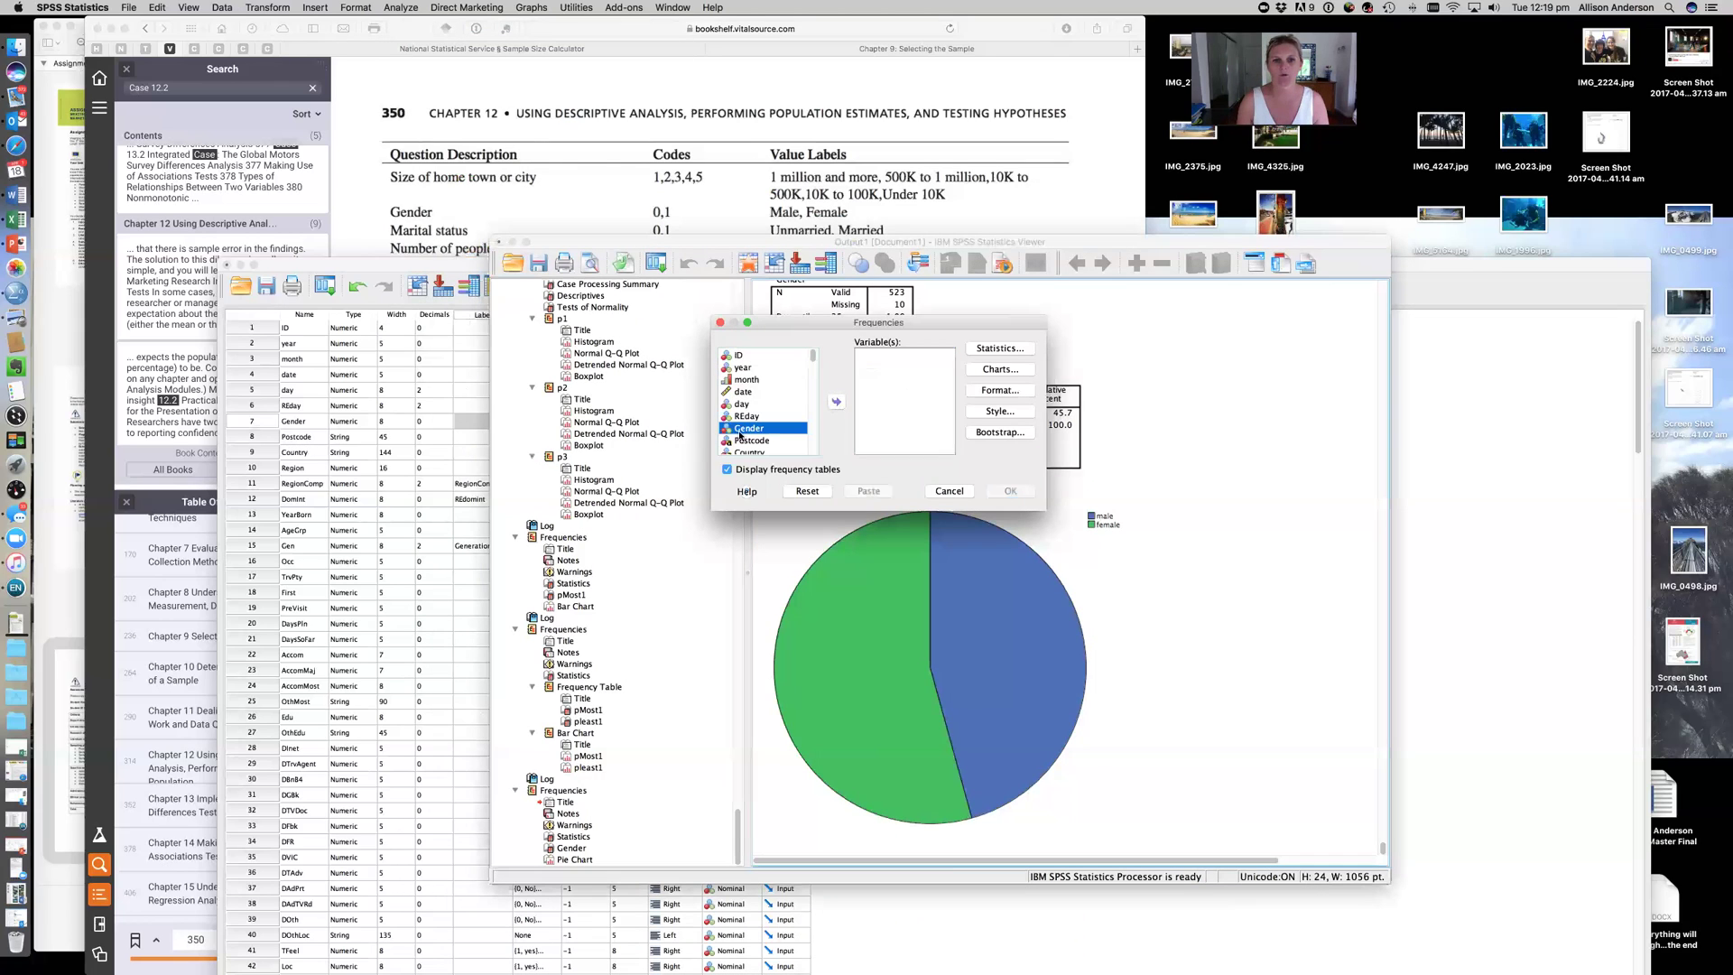
pyautogui.scroll(-2, 745, 435)
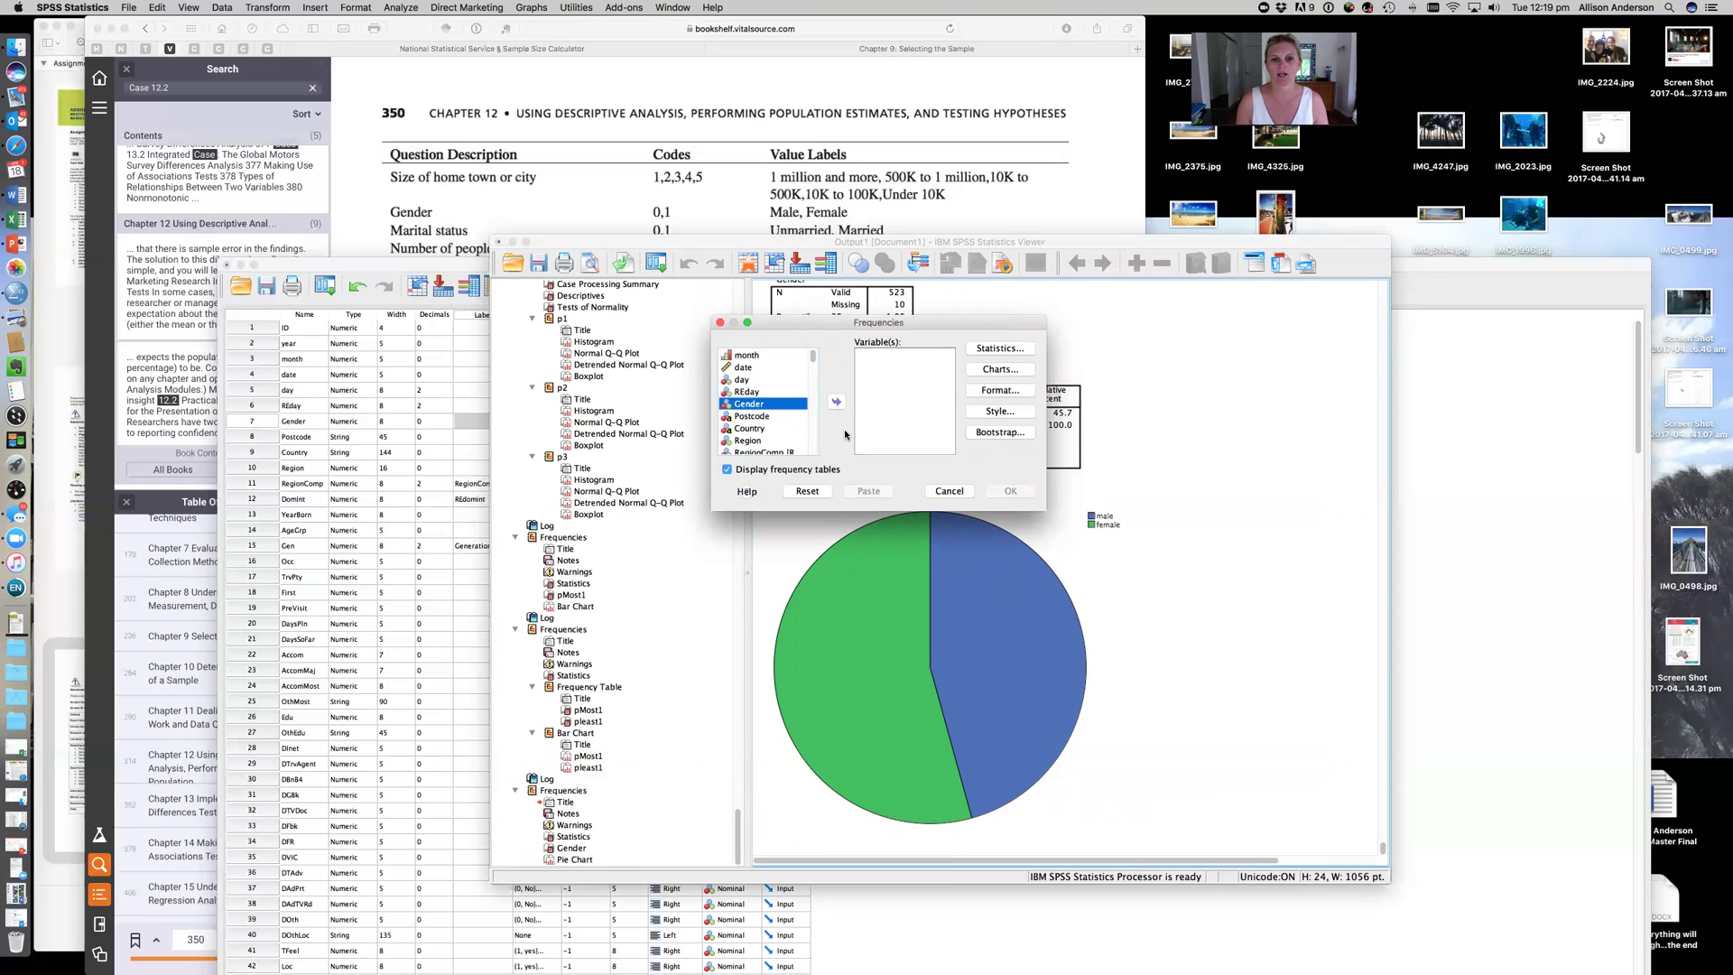
pyautogui.scroll(-2, 763, 434)
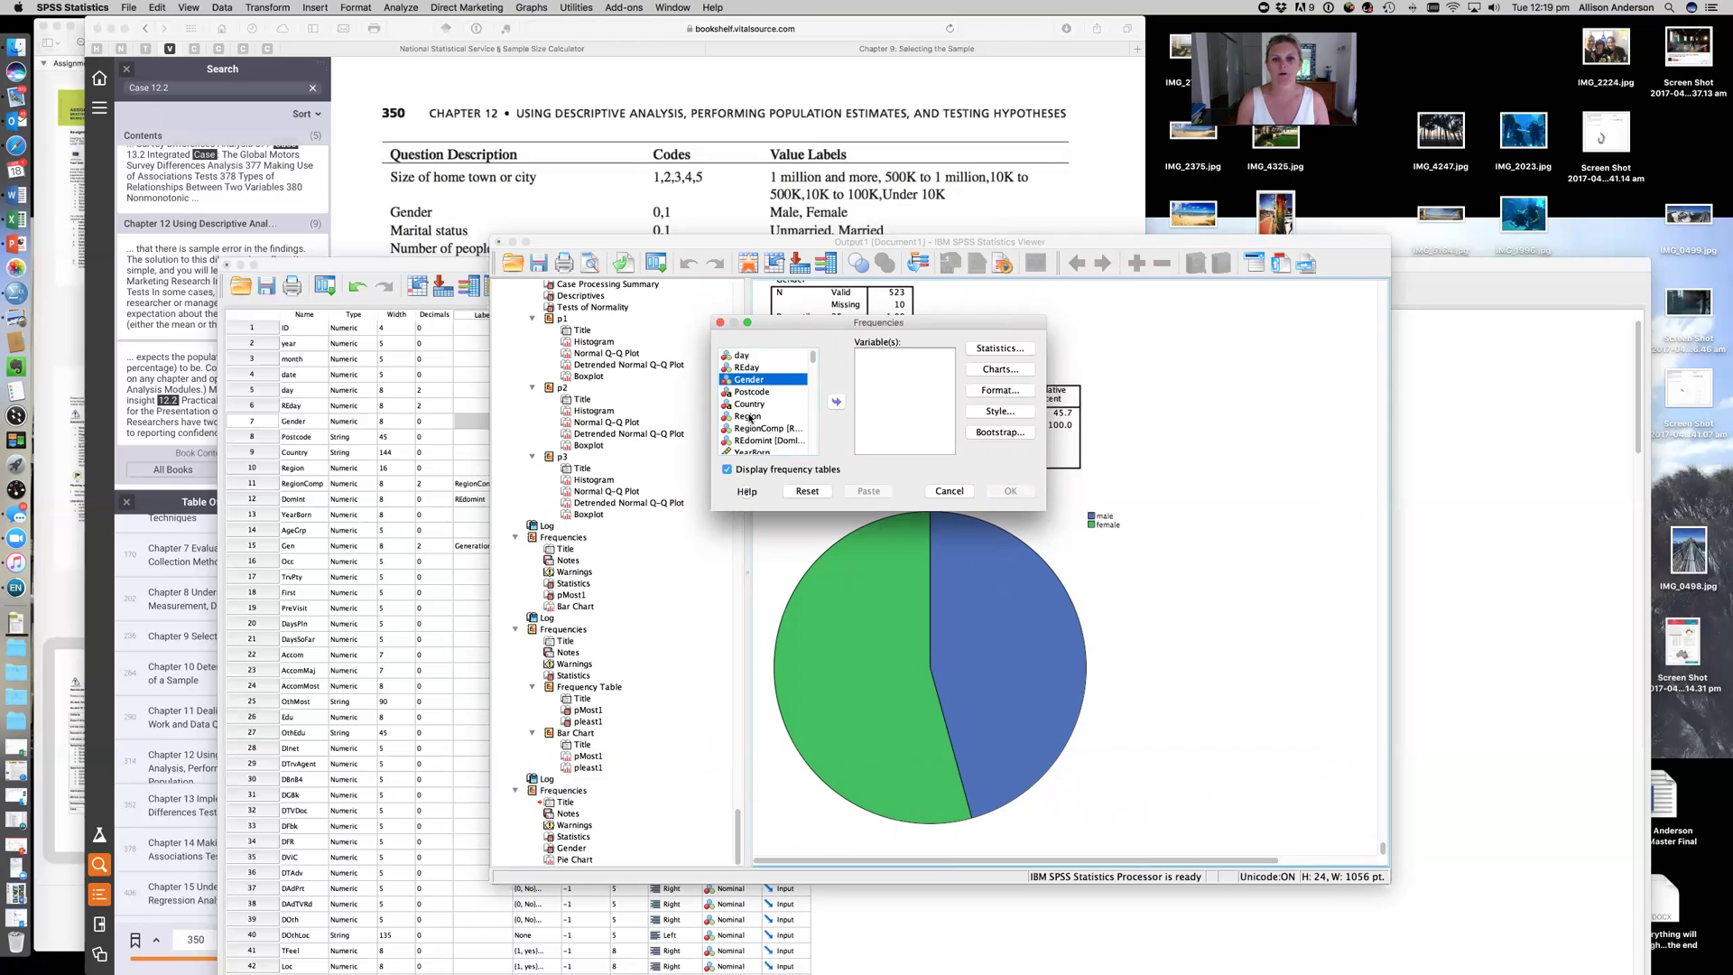
pyautogui.click(750, 418)
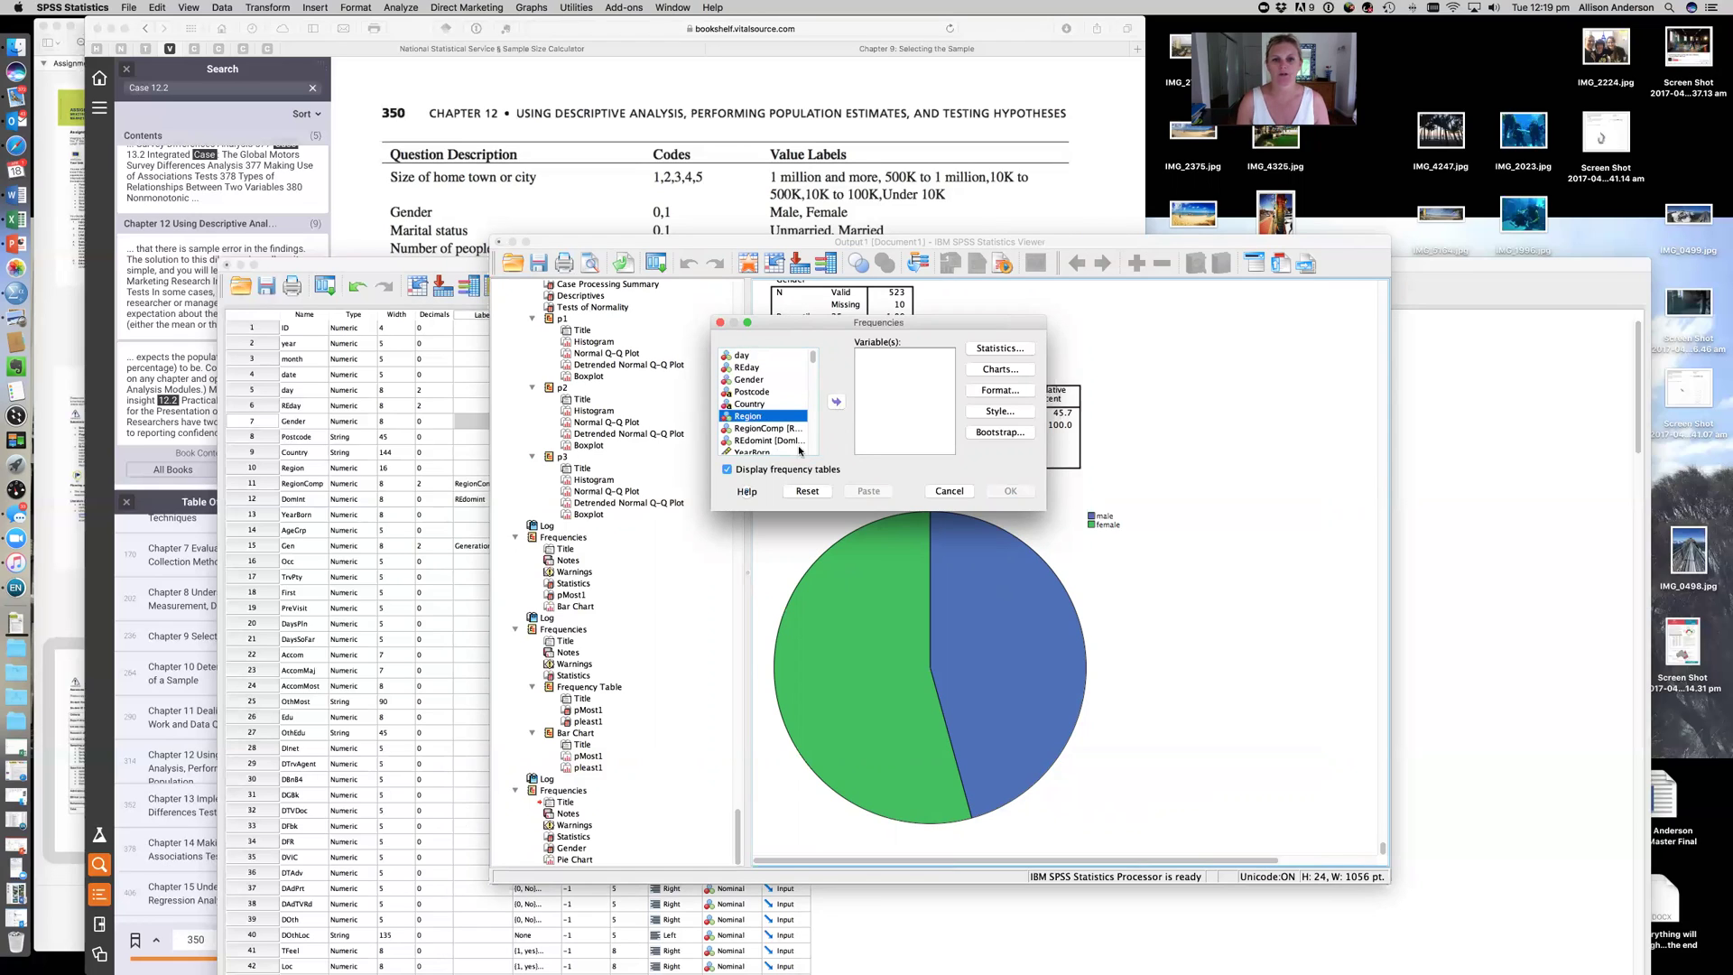
pyautogui.click(834, 402)
# - Add the Generation and Occ variables to the Frequencies analysis
pyautogui.scroll(-2, 781, 423)
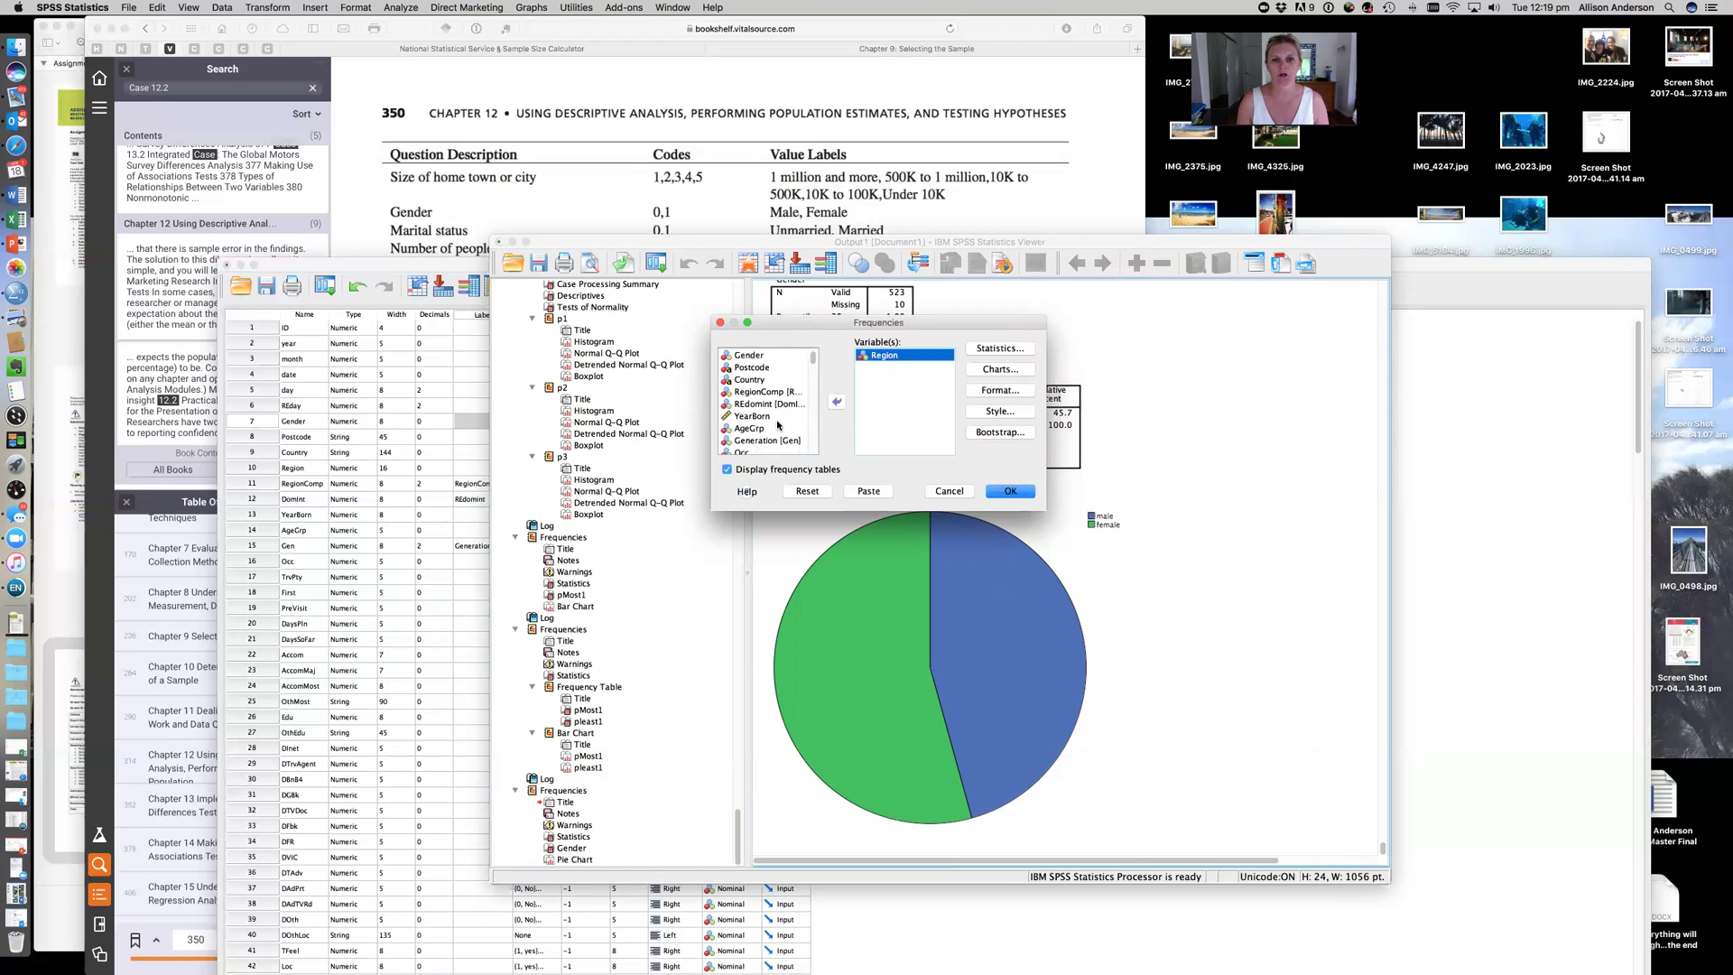
pyautogui.scroll(-1, 776, 422)
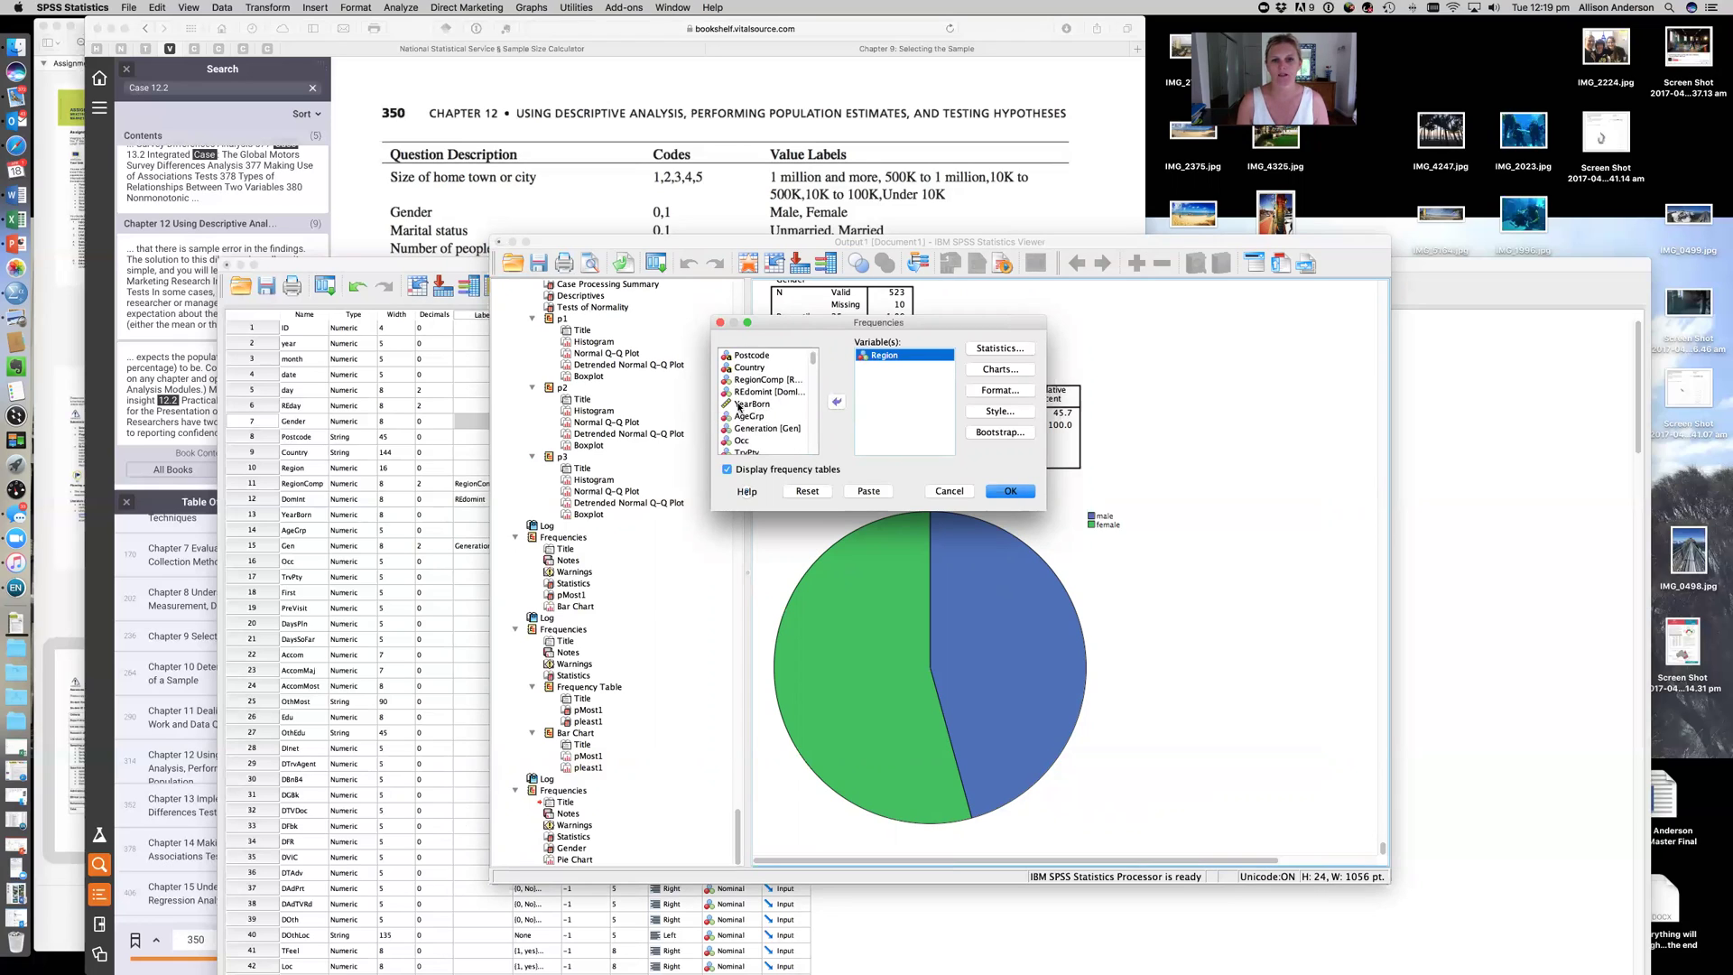
pyautogui.scroll(-1, 754, 415)
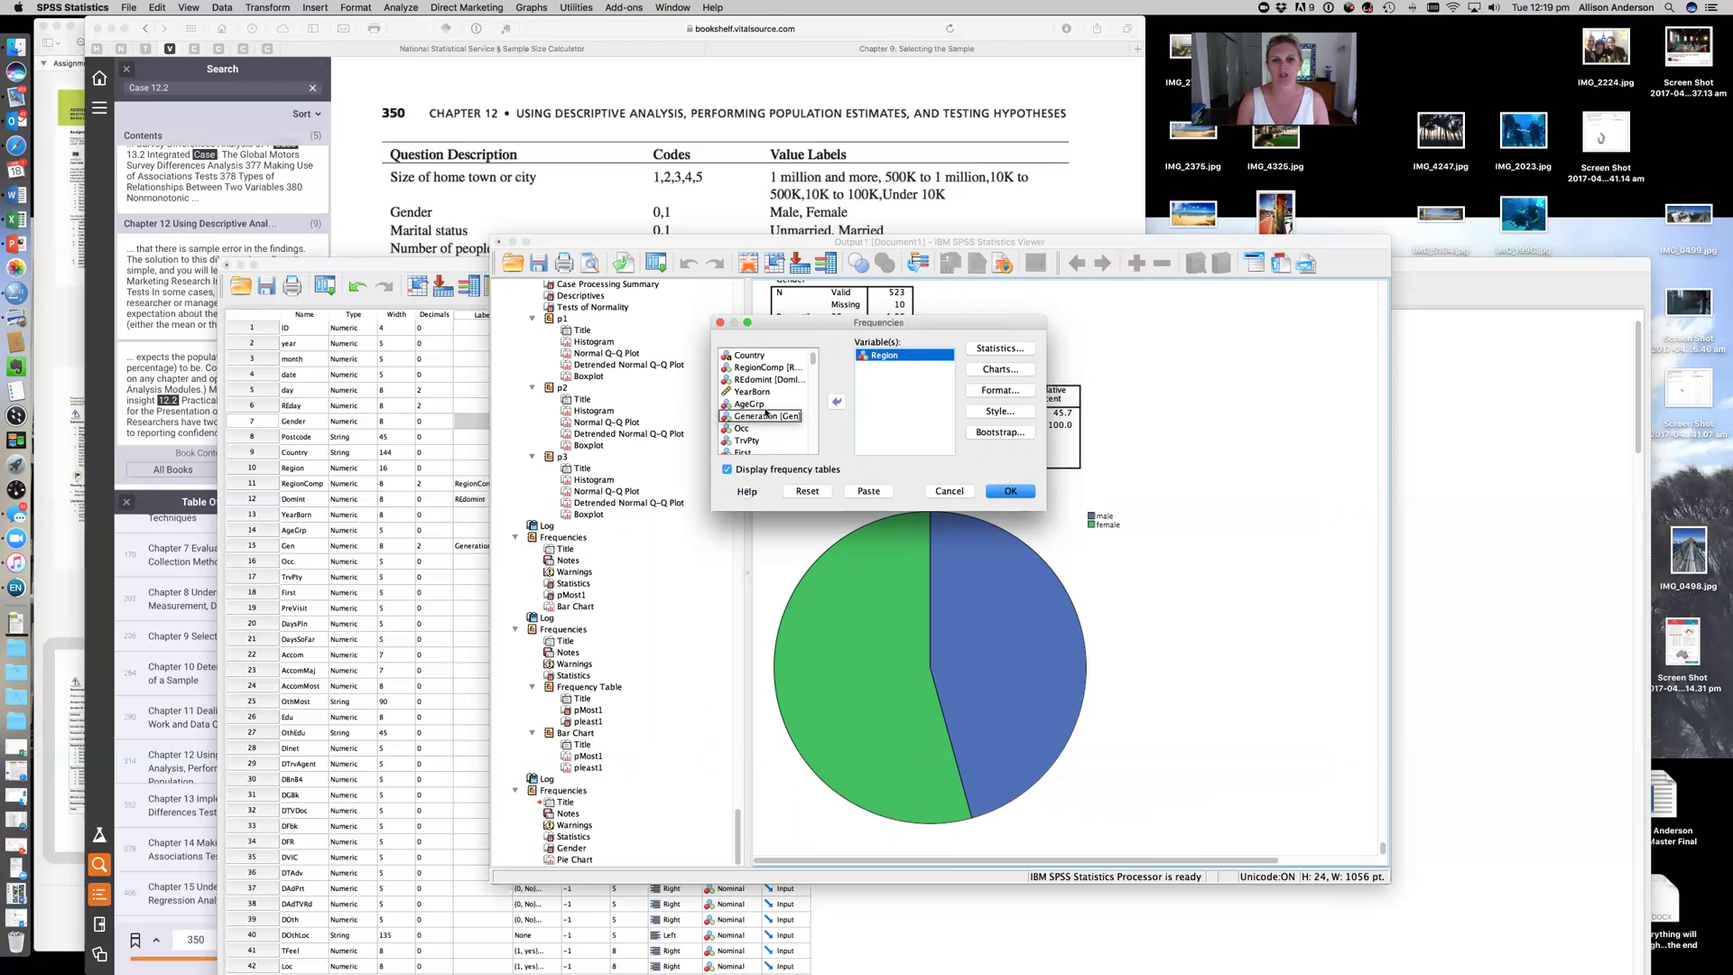
pyautogui.click(763, 416)
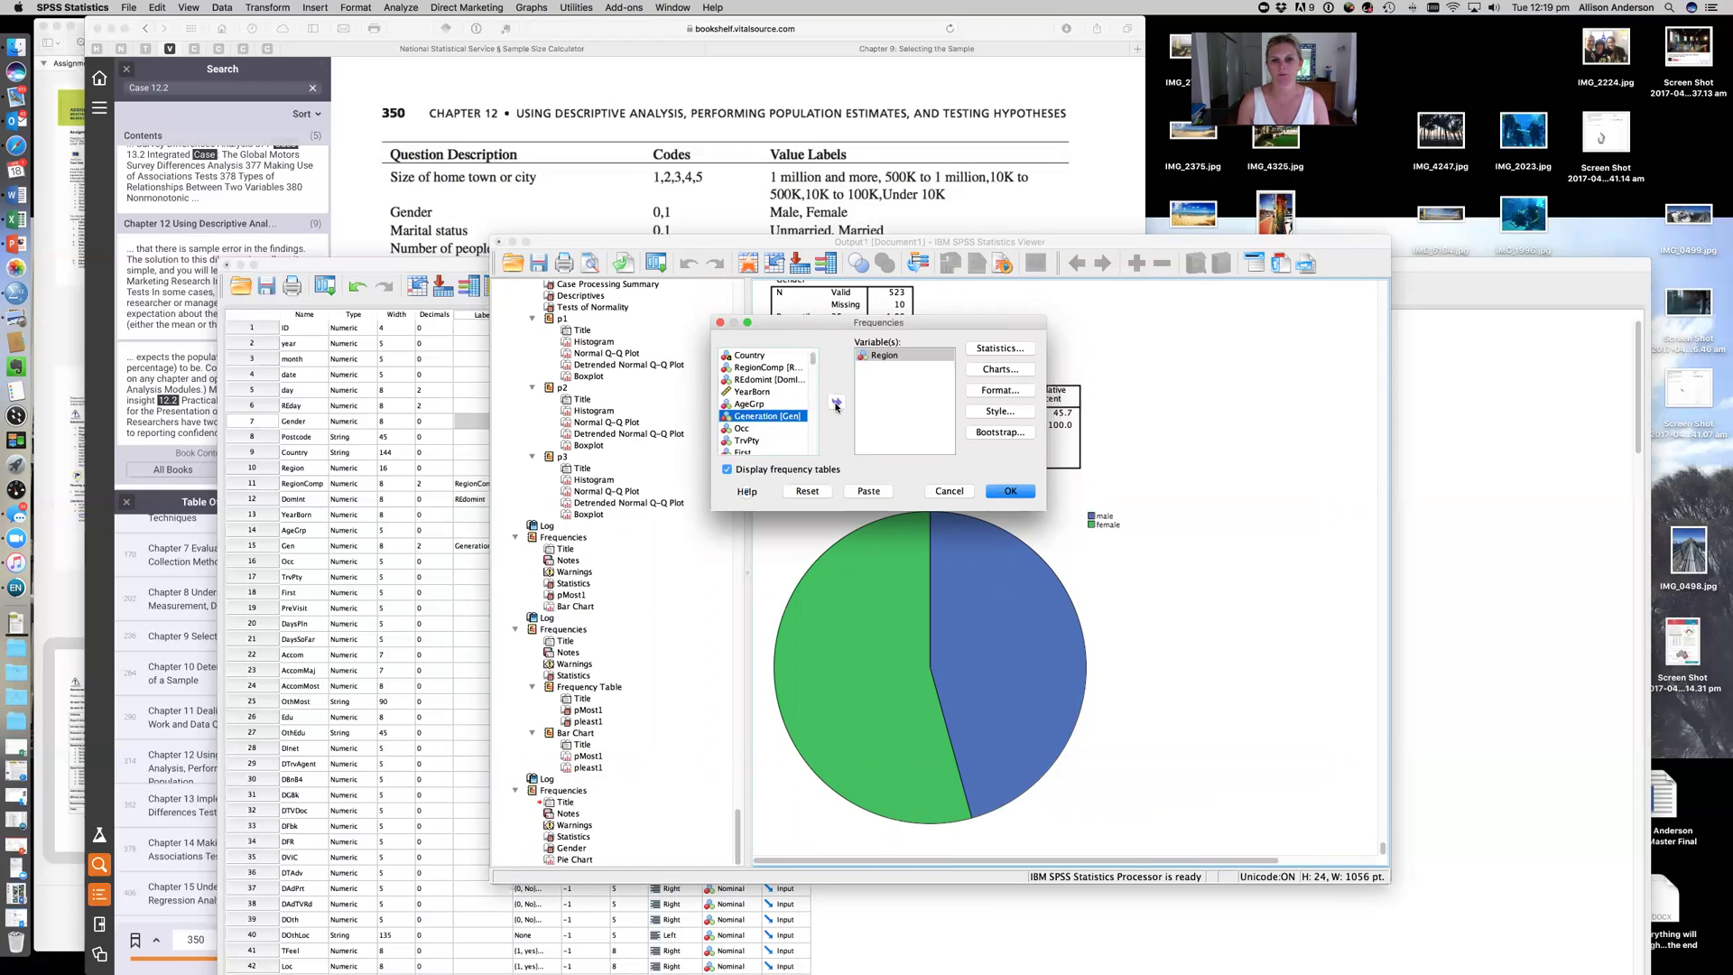
pyautogui.click(835, 404)
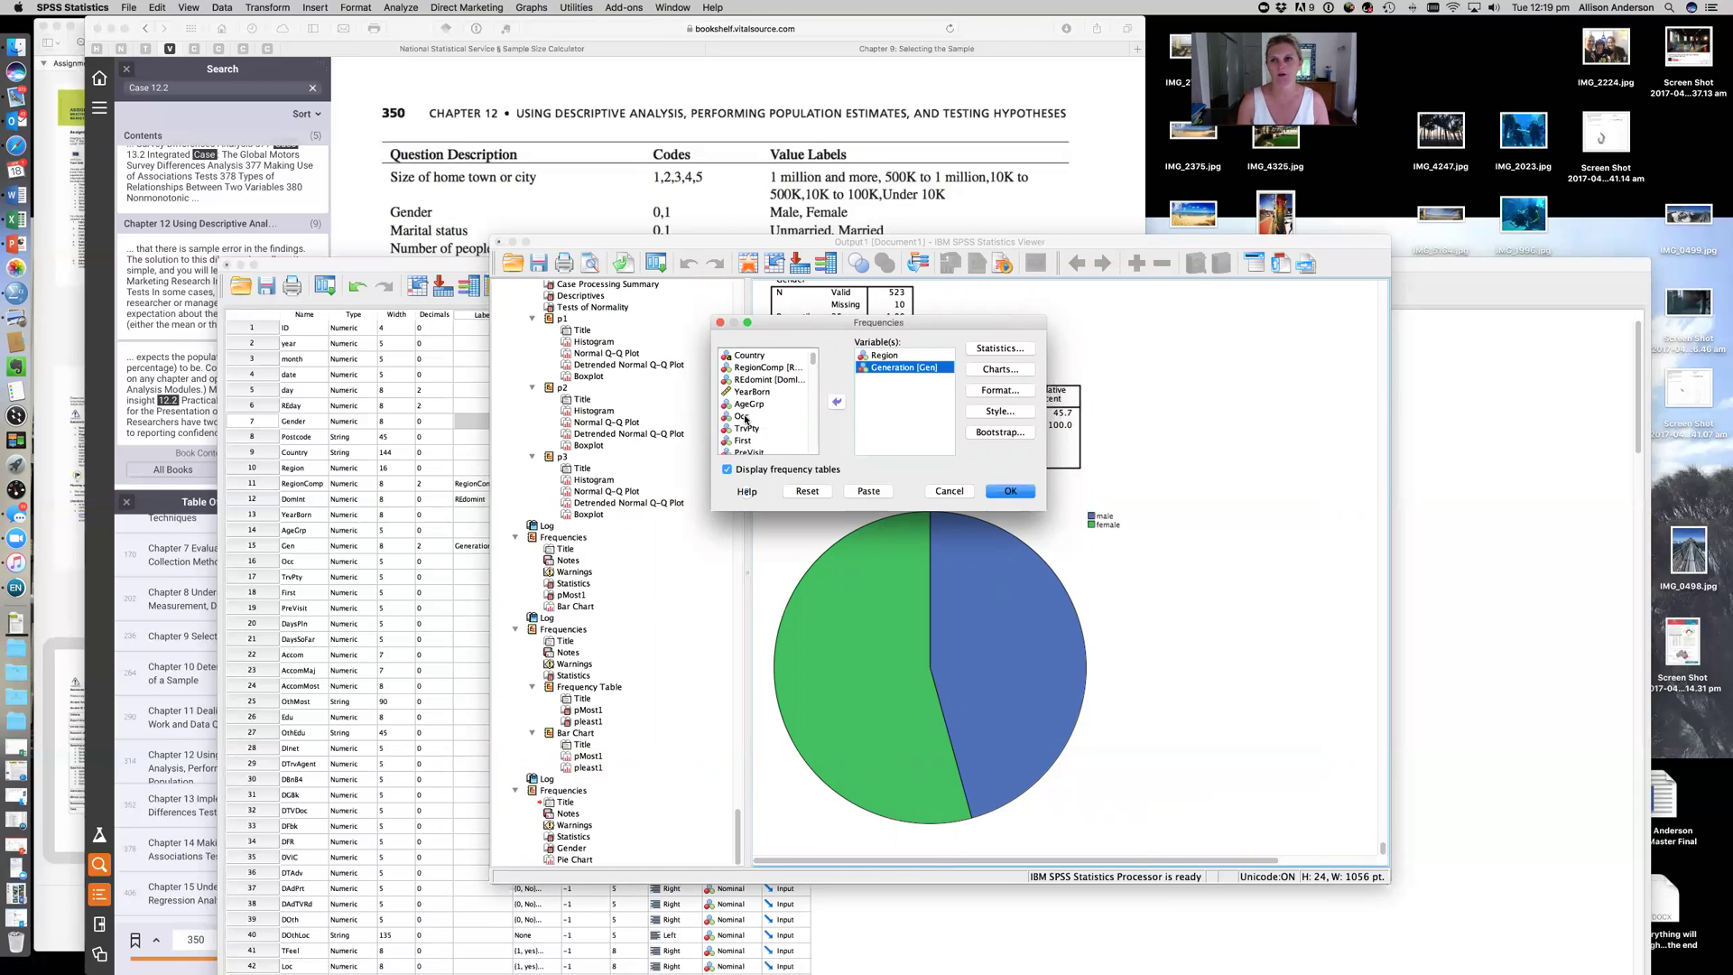
pyautogui.click(745, 418)
pyautogui.click(761, 417)
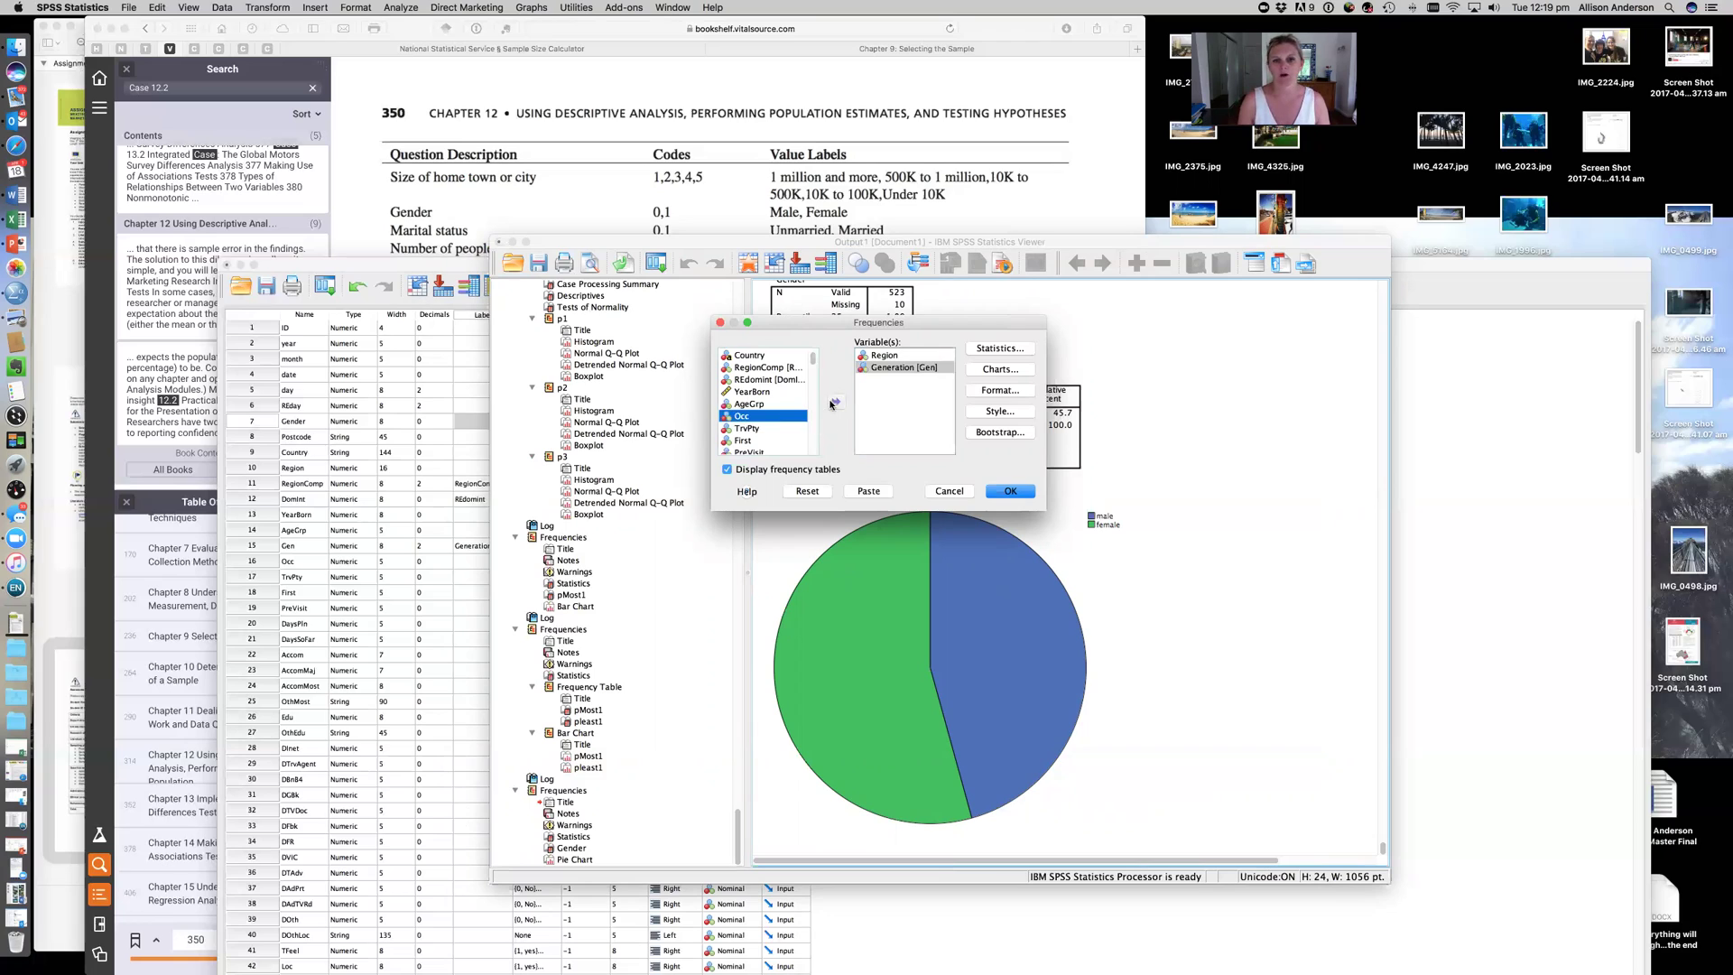
pyautogui.click(834, 403)
# - Add the Edu variable to the Frequencies analysis and look back through the remaining variables
pyautogui.scroll(-2, 768, 428)
pyautogui.scroll(-5, 765, 443)
pyautogui.click(748, 431)
pyautogui.click(836, 401)
pyautogui.scroll(11, 791, 416)
pyautogui.scroll(2, 791, 416)
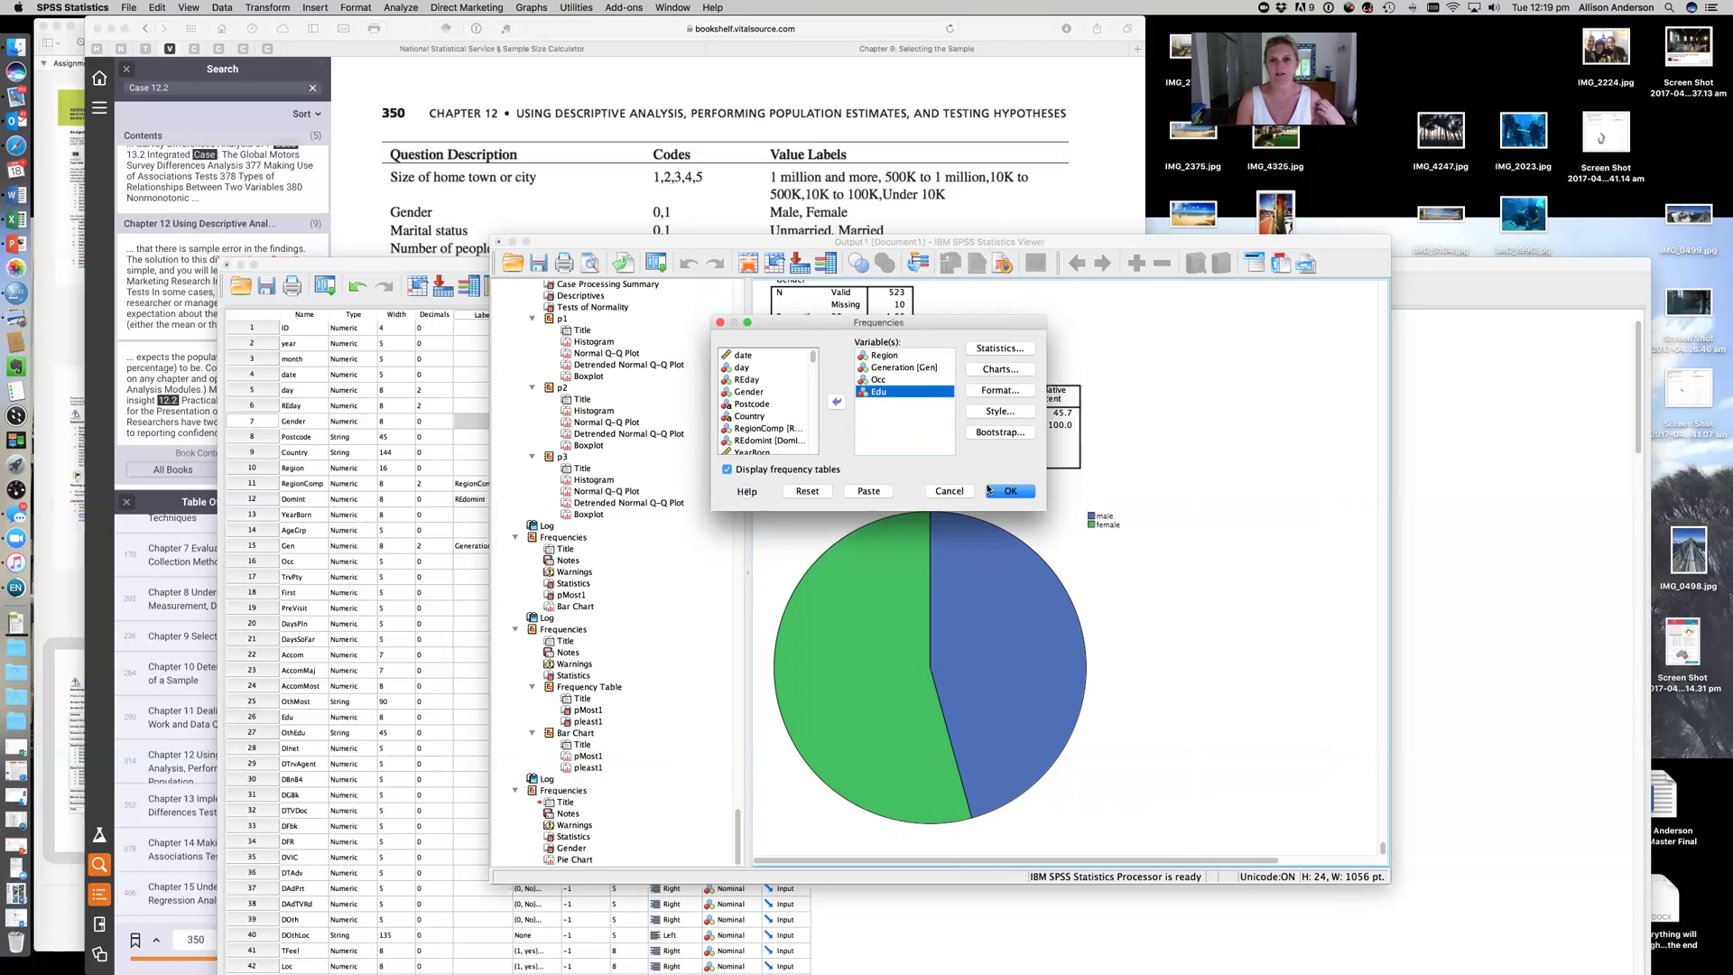
# - Set the chart type of the frequencies to bar charts
pyautogui.click(1008, 373)
pyautogui.click(792, 456)
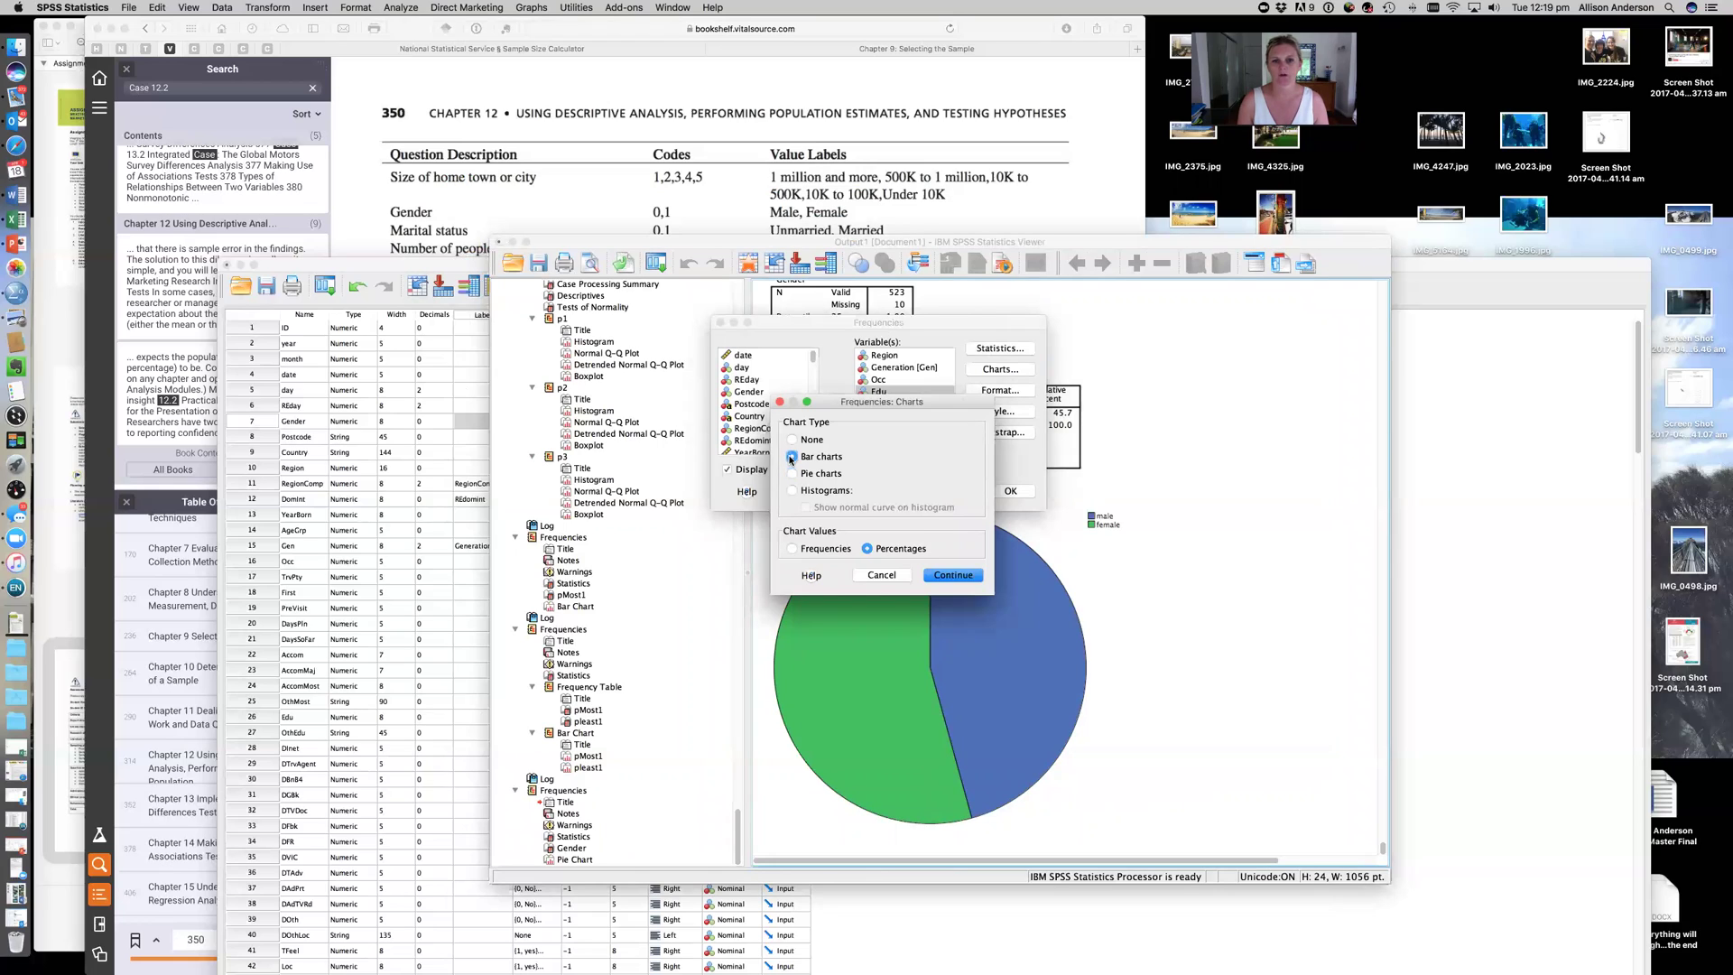
pyautogui.click(953, 575)
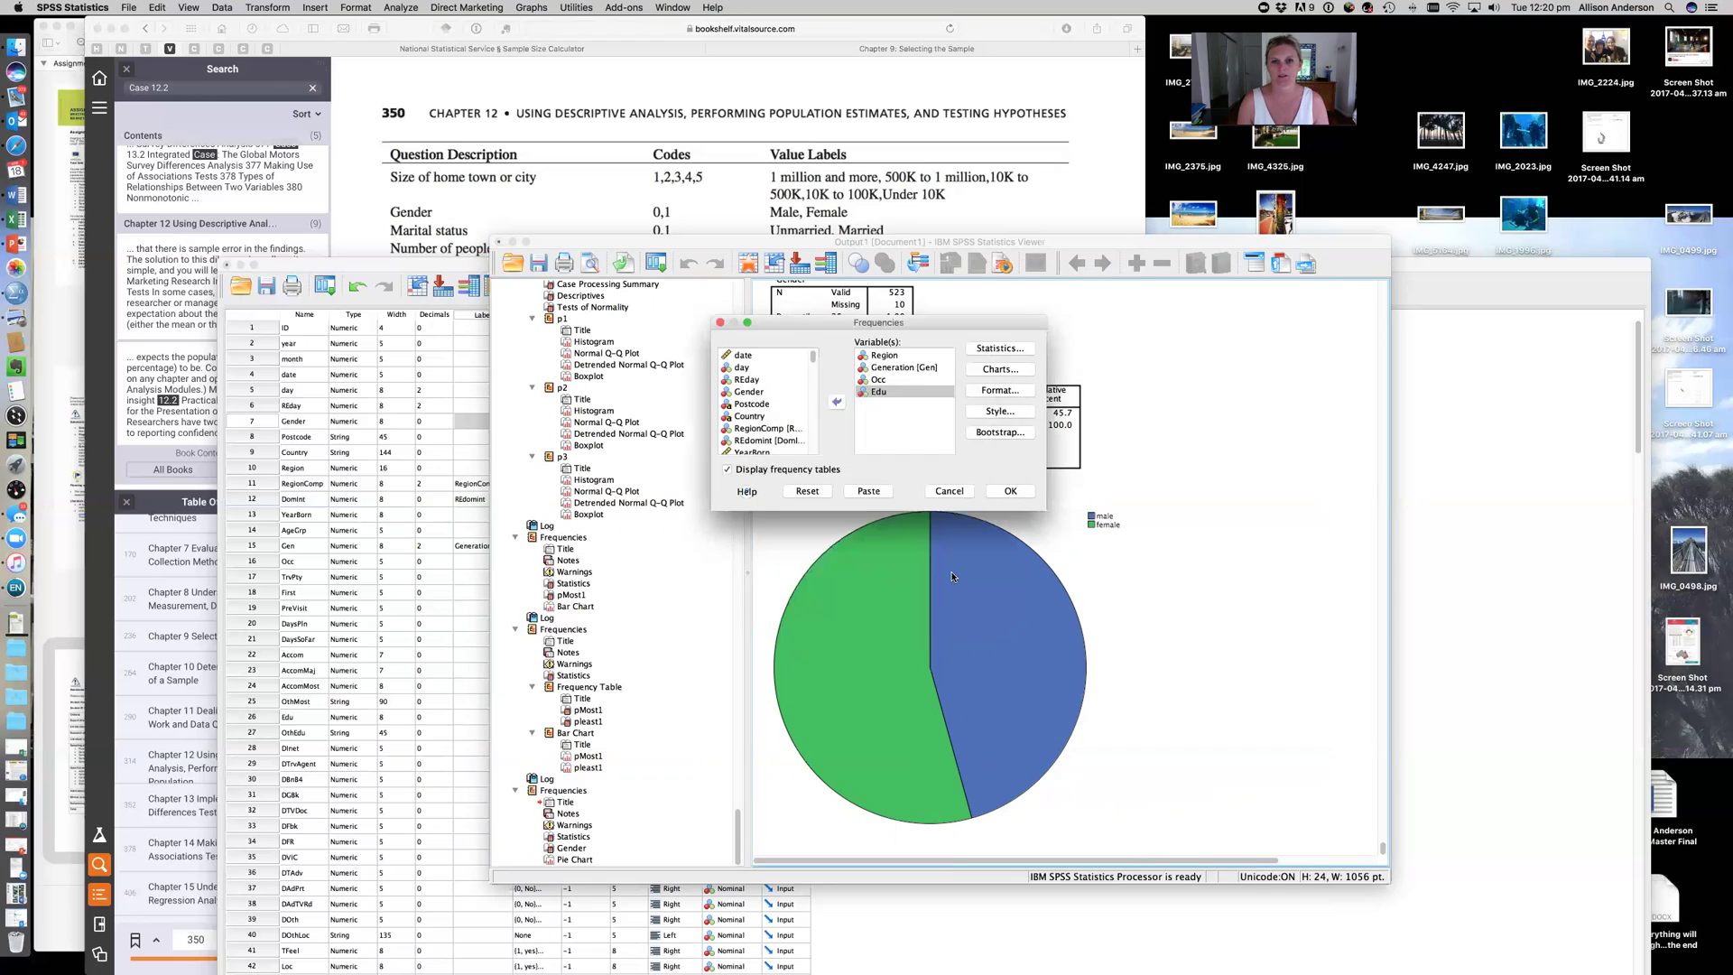
# - Review the statistics options, keep only Quartiles selected, and run the frequencies for Region, Generation, Occ and Edu
pyautogui.click(1014, 347)
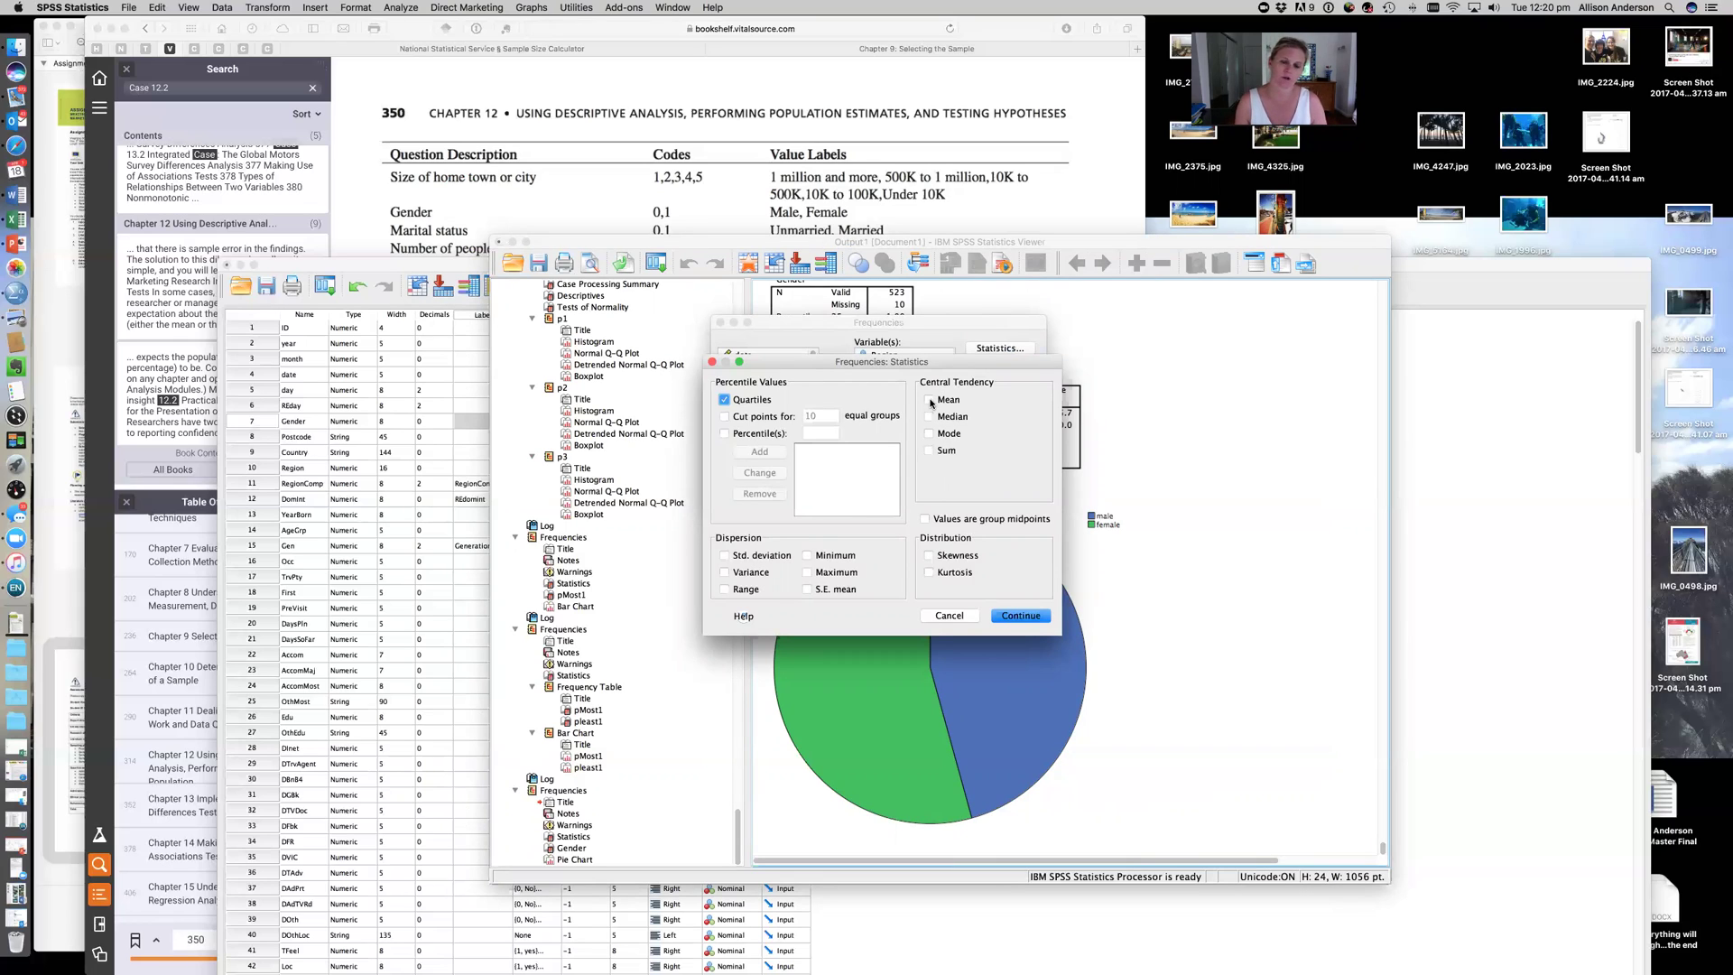
pyautogui.moveTo(886, 377); pyautogui.dragTo(1051, 450)
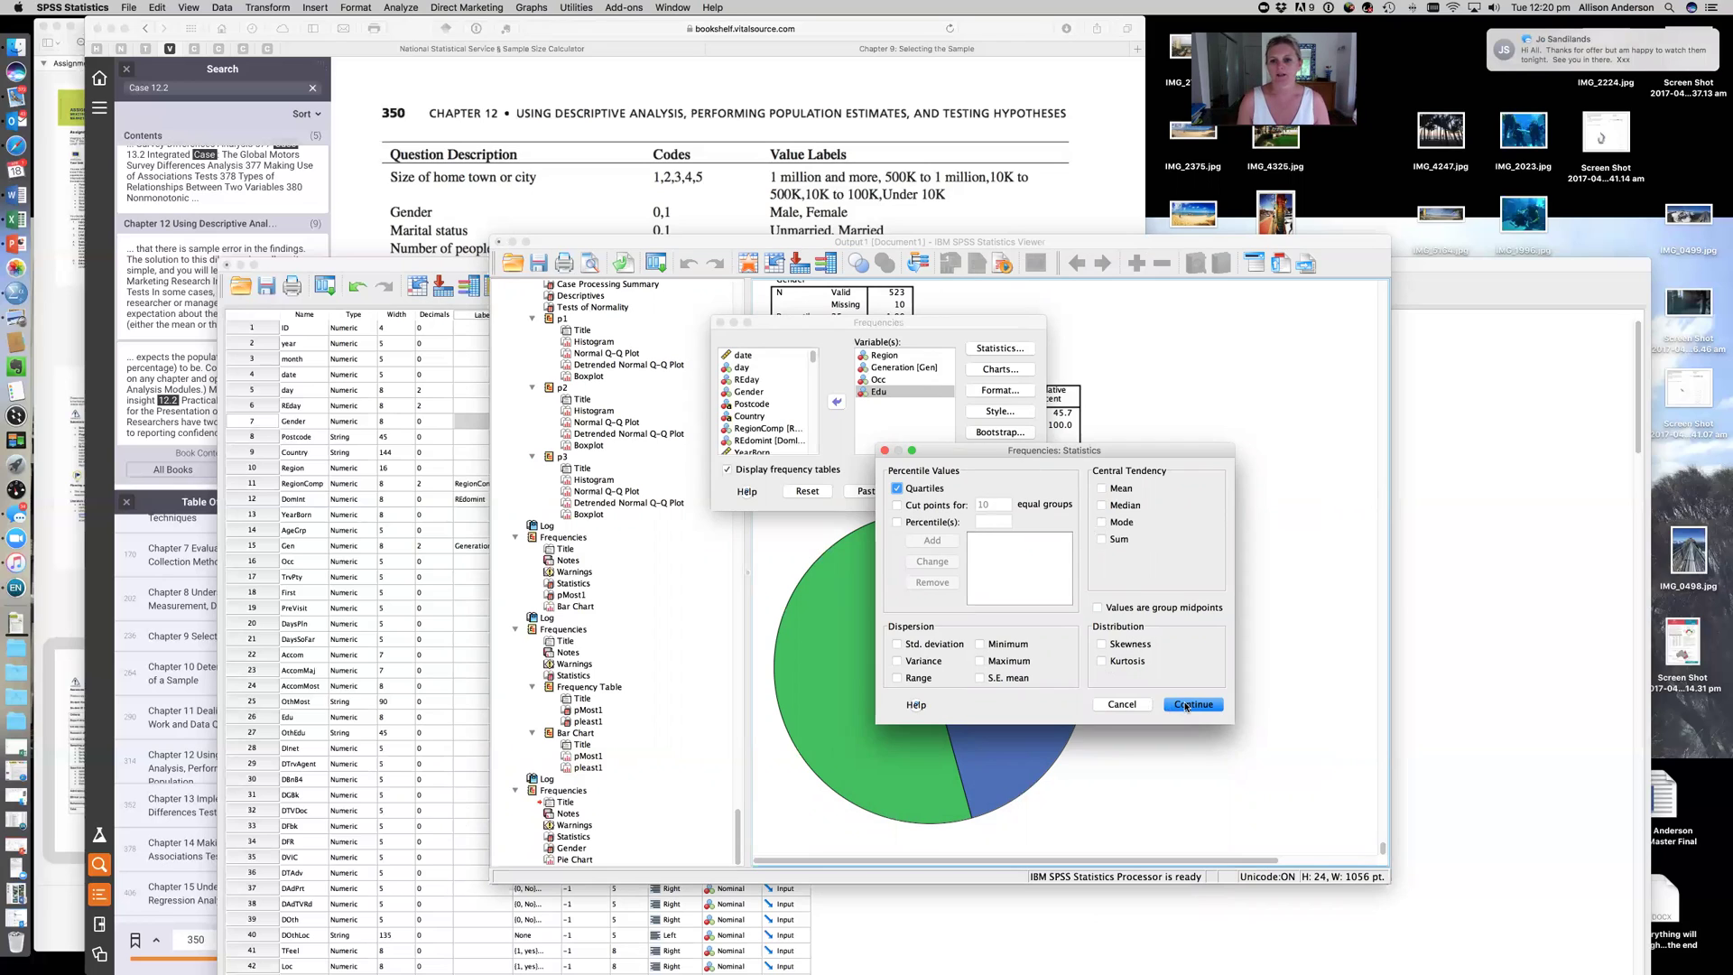
pyautogui.click(1187, 705)
pyautogui.click(1012, 491)
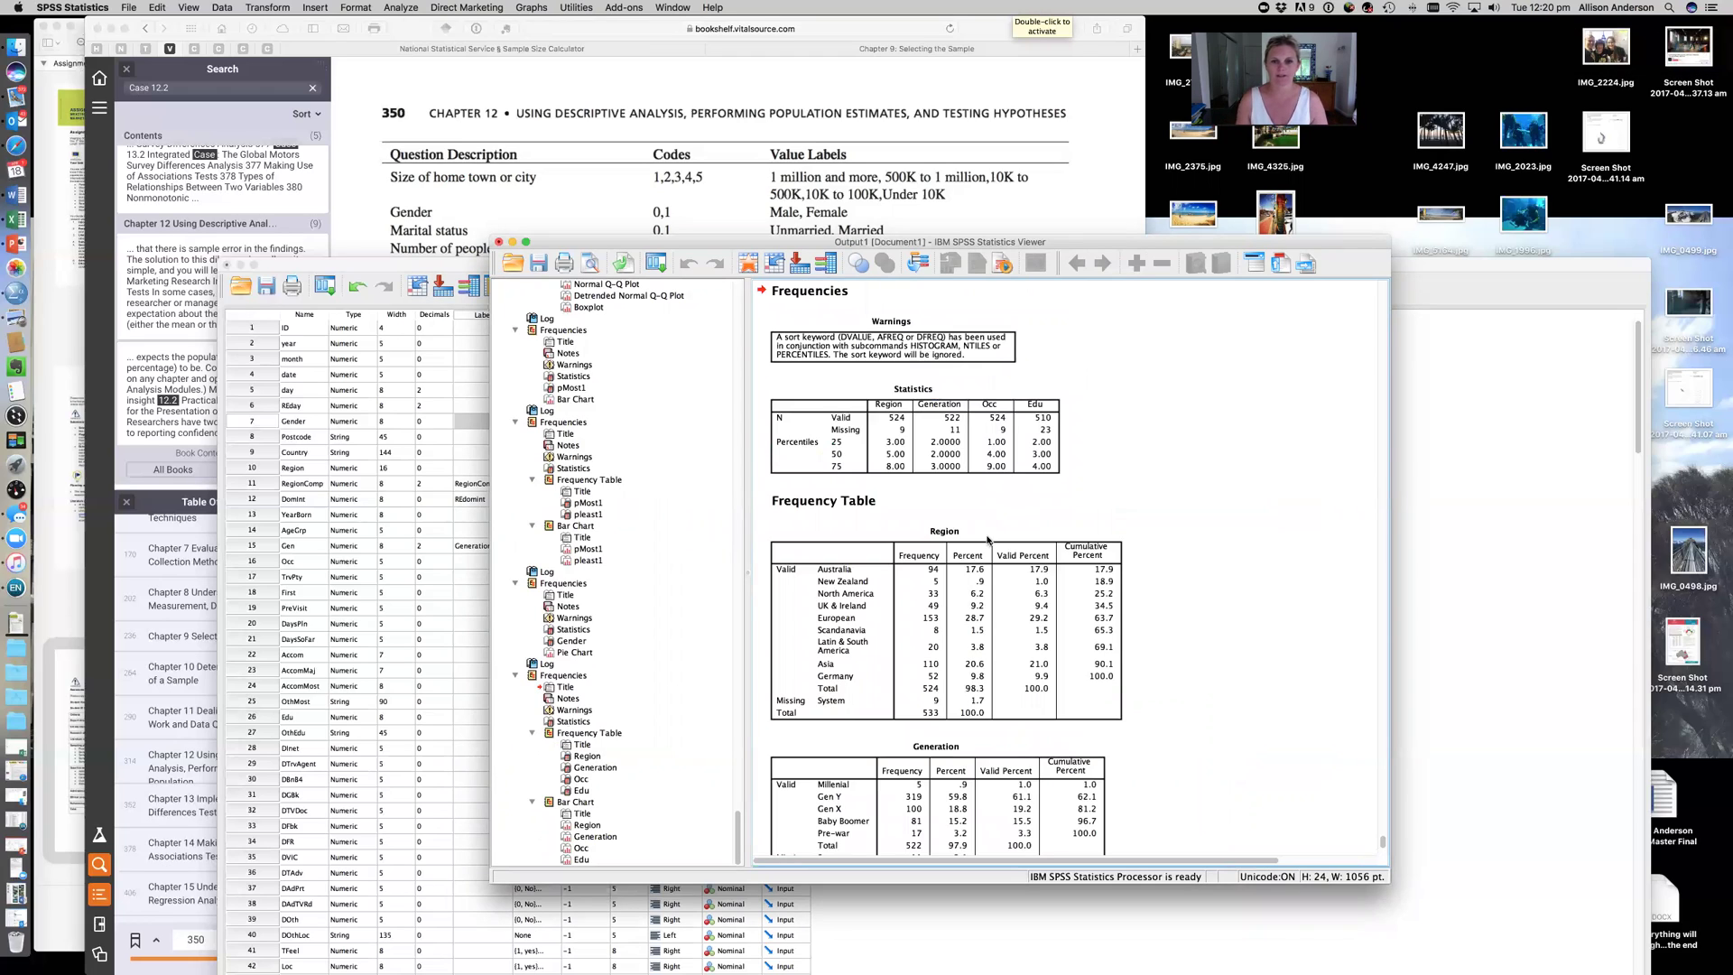
# - Look through the output outline and show the Bar Chart group of the newest frequencies
pyautogui.click(835, 583)
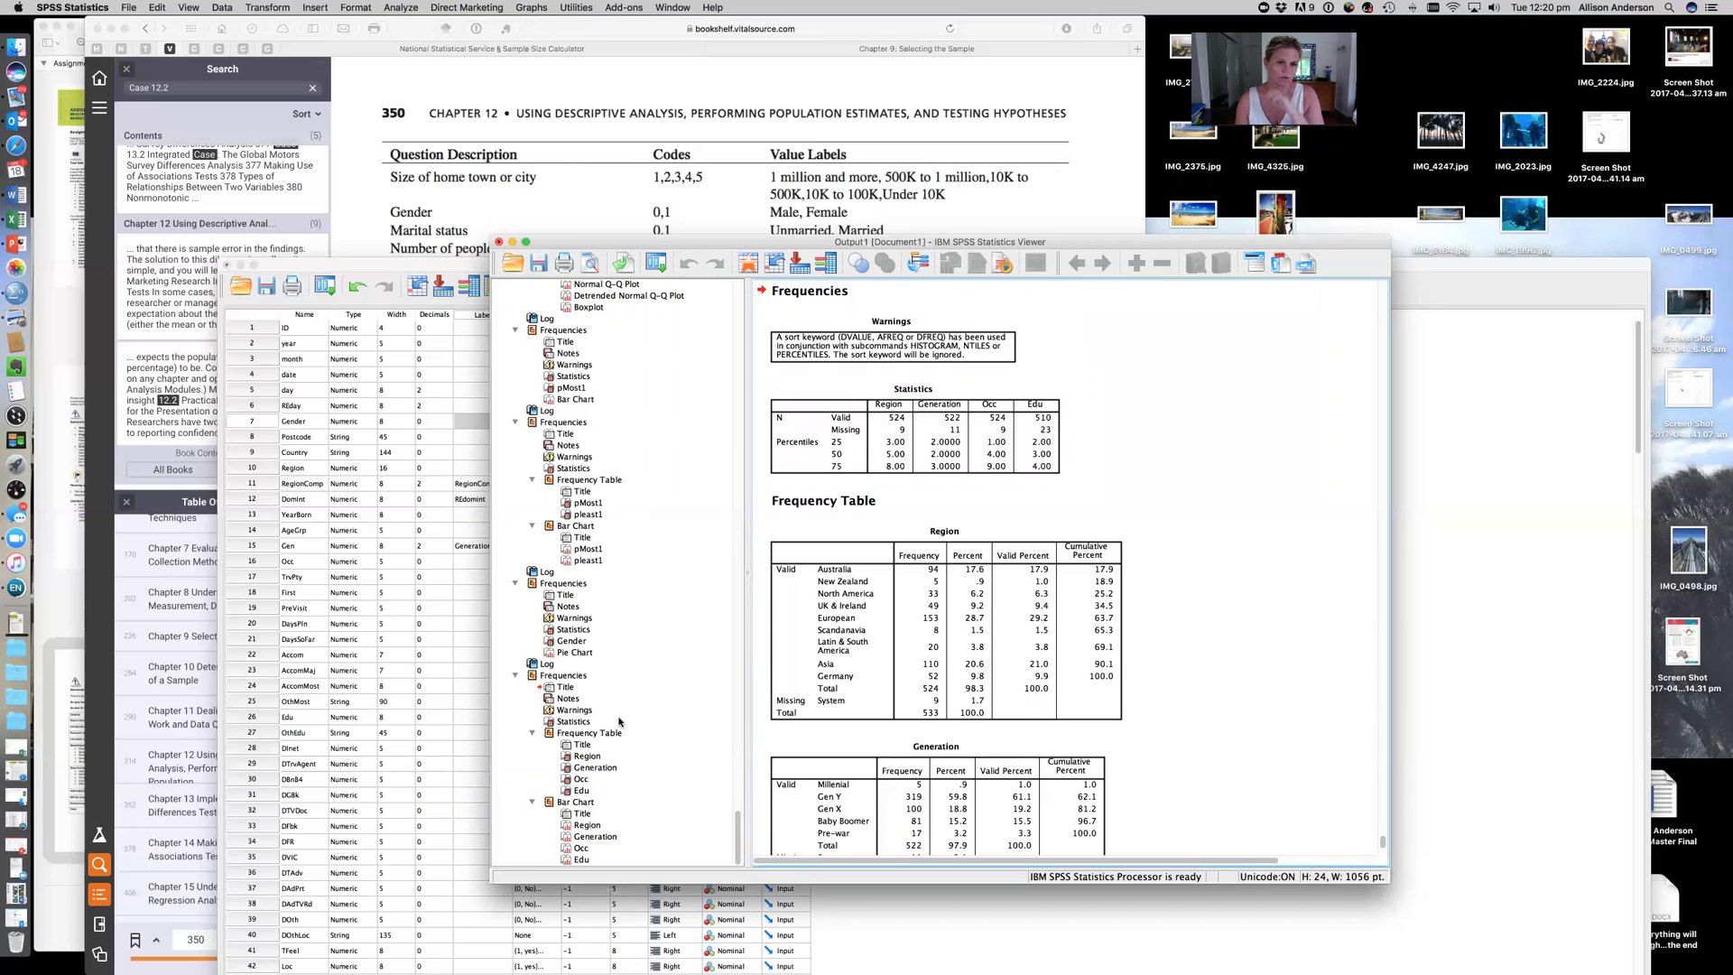
pyautogui.scroll(10, 621, 715)
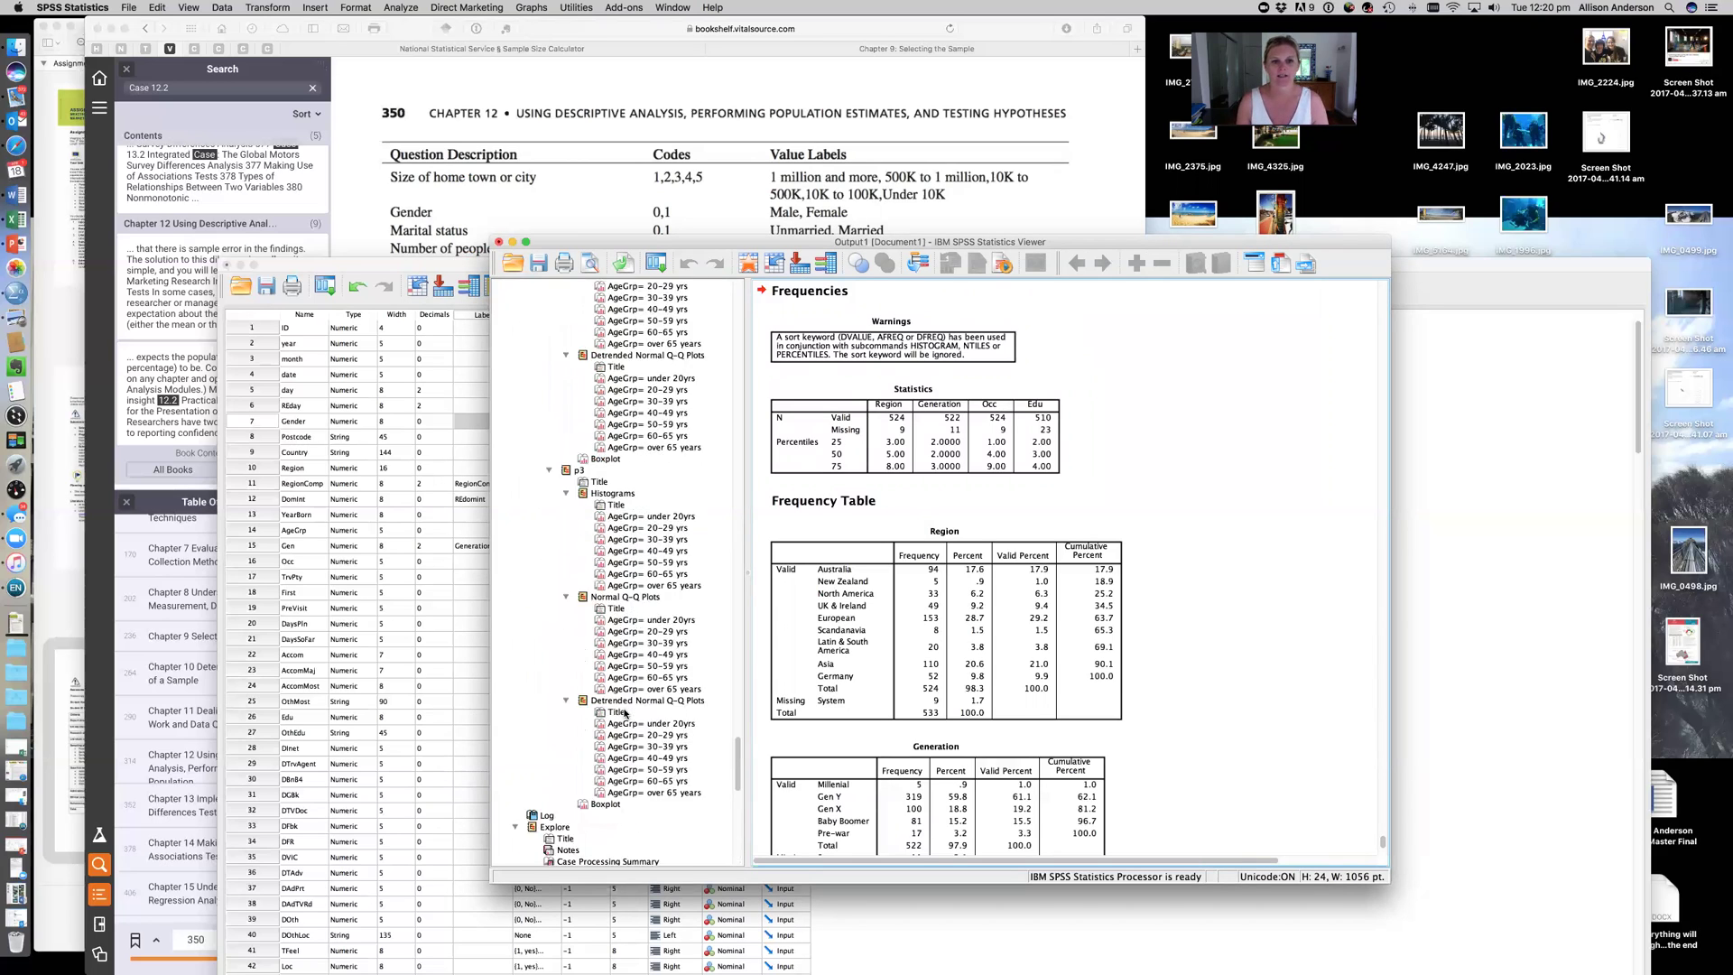
pyautogui.scroll(10, 624, 713)
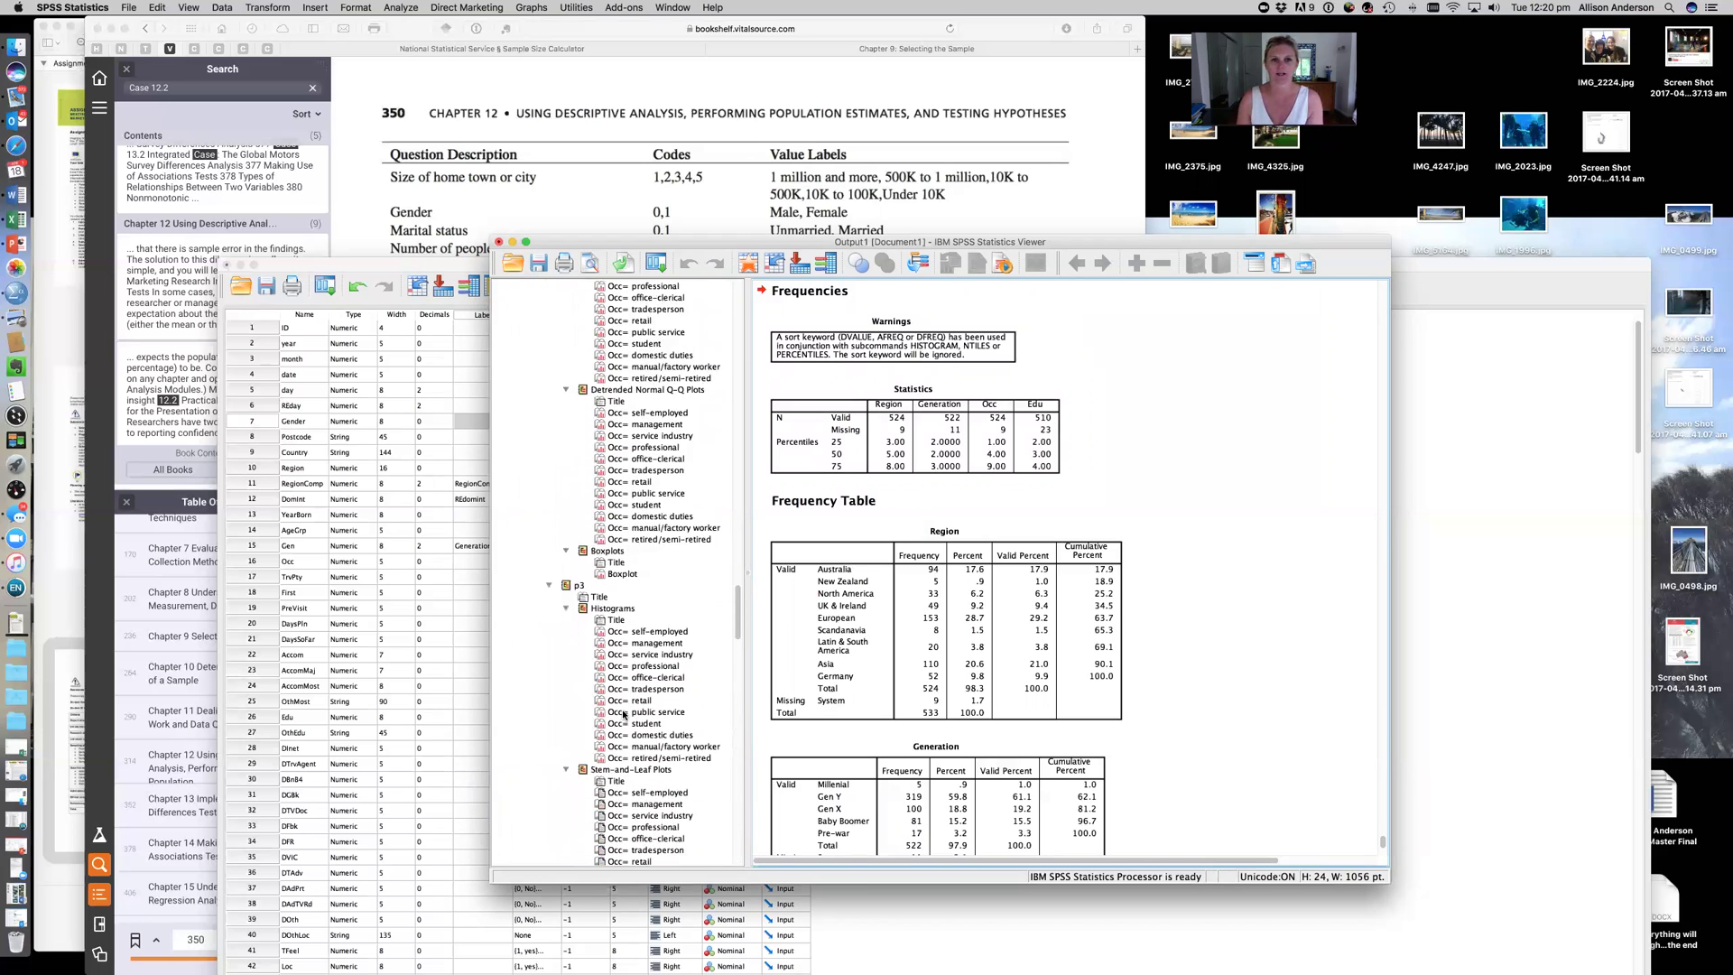
pyautogui.scroll(-5, 622, 715)
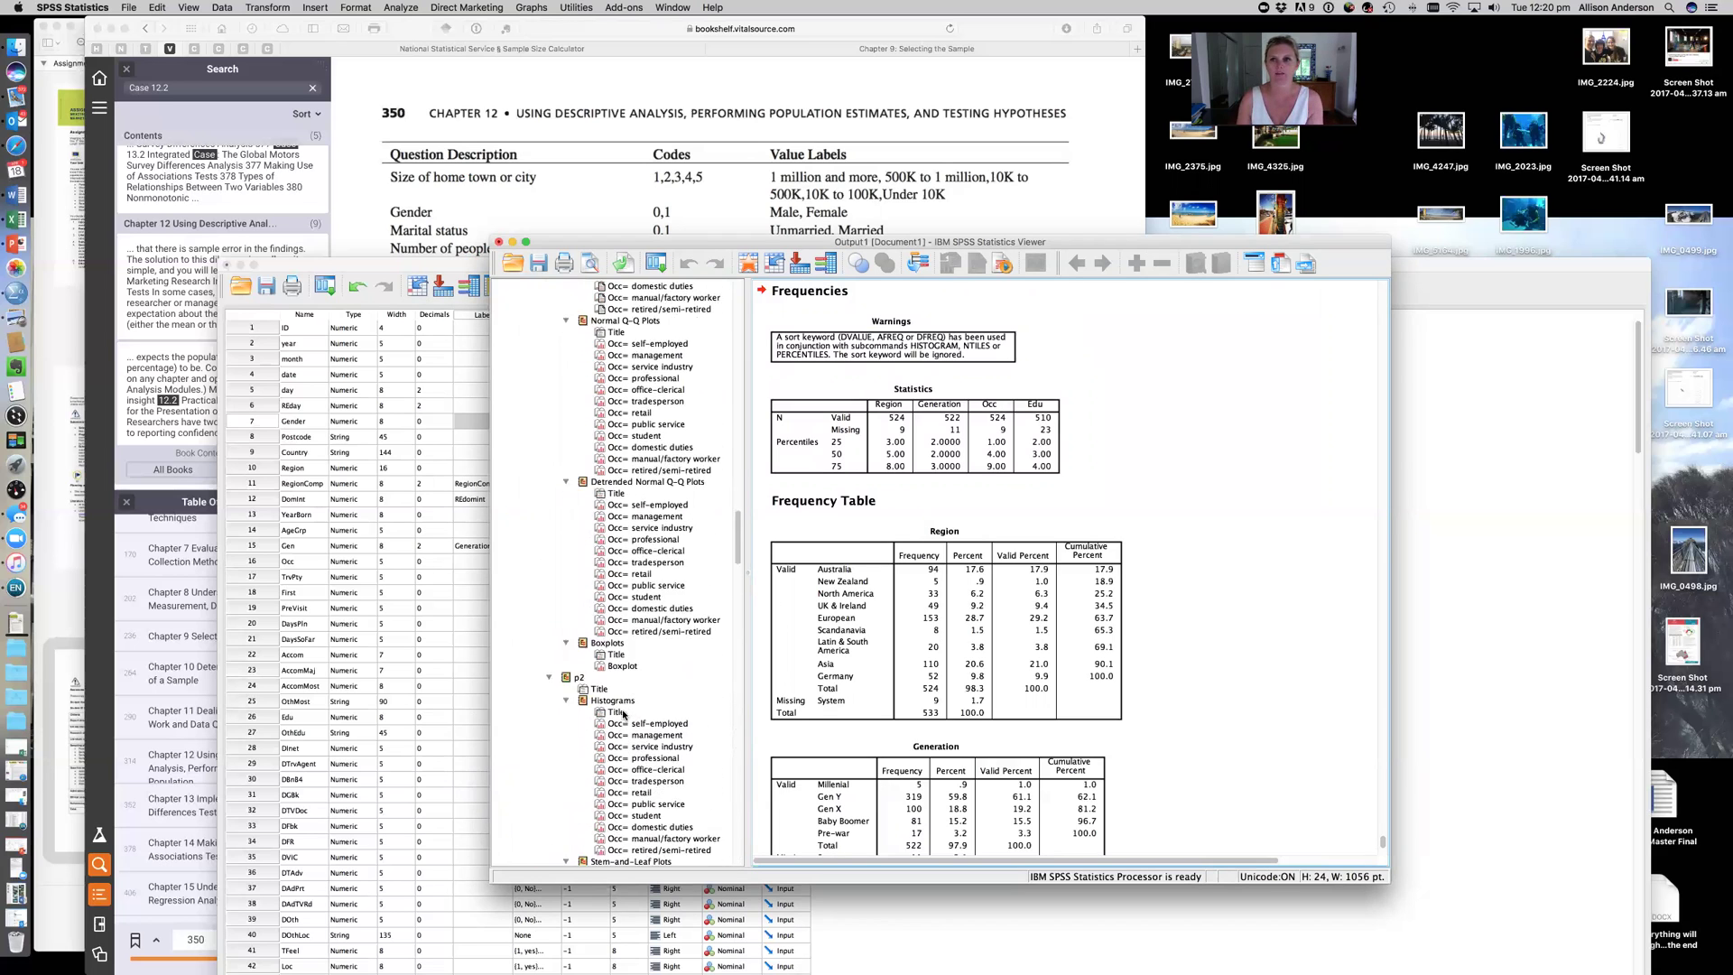
pyautogui.scroll(-15, 622, 715)
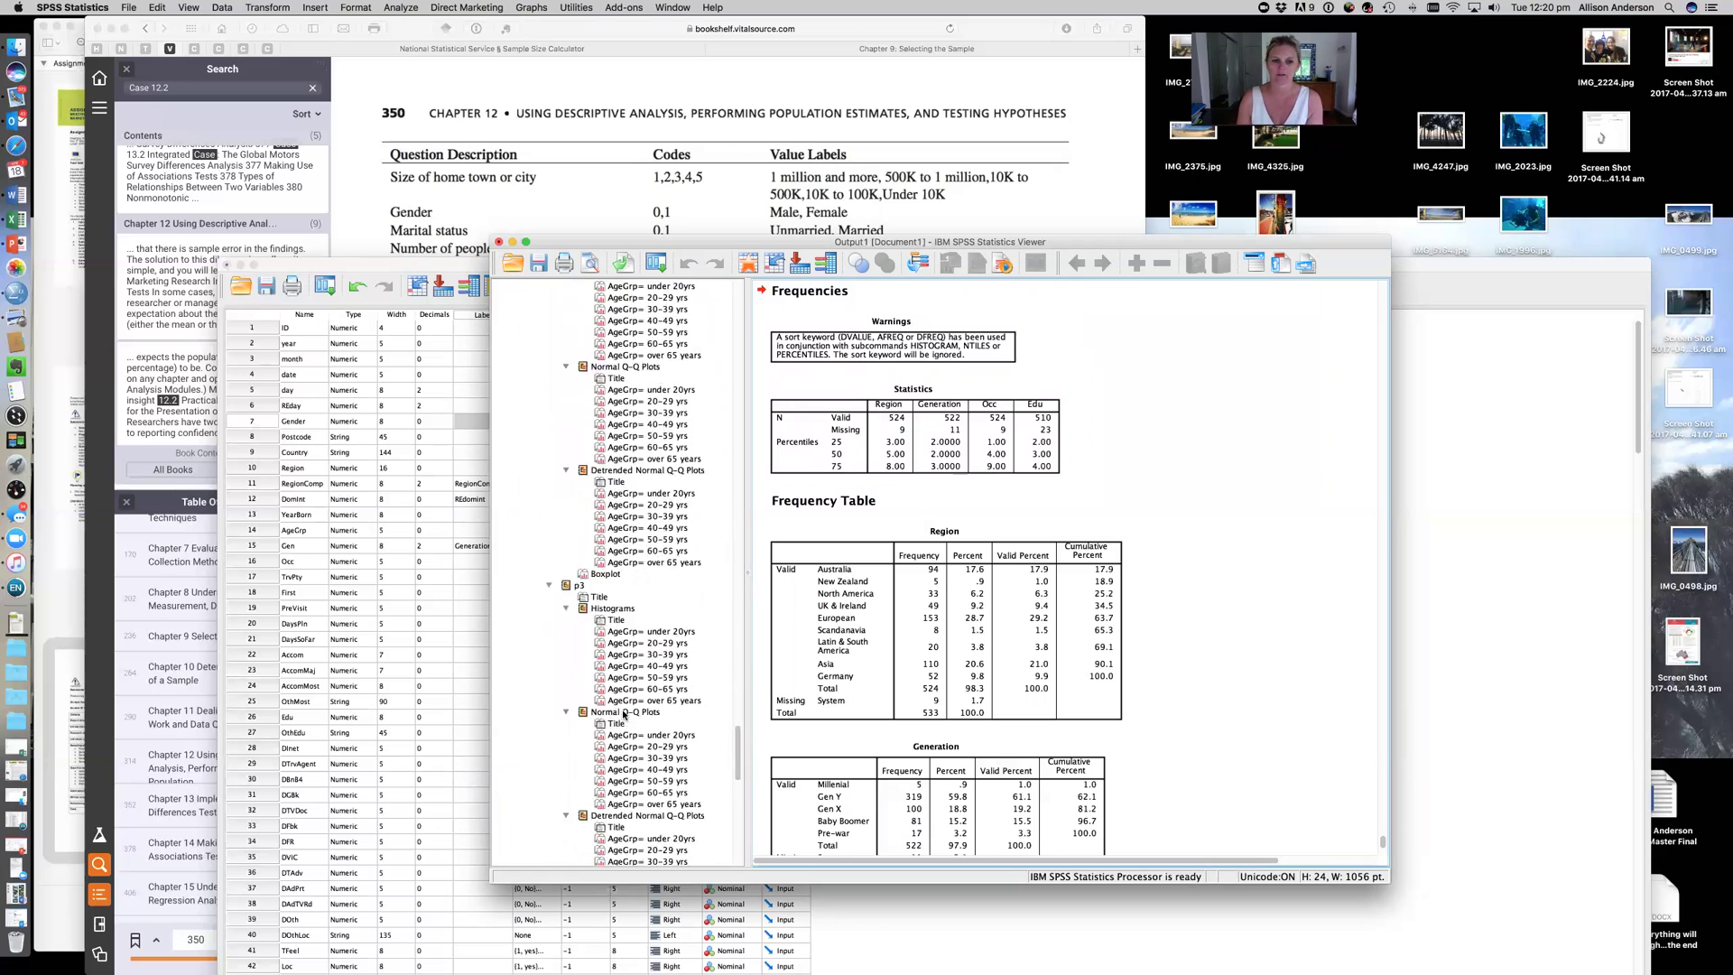
pyautogui.scroll(-10, 623, 715)
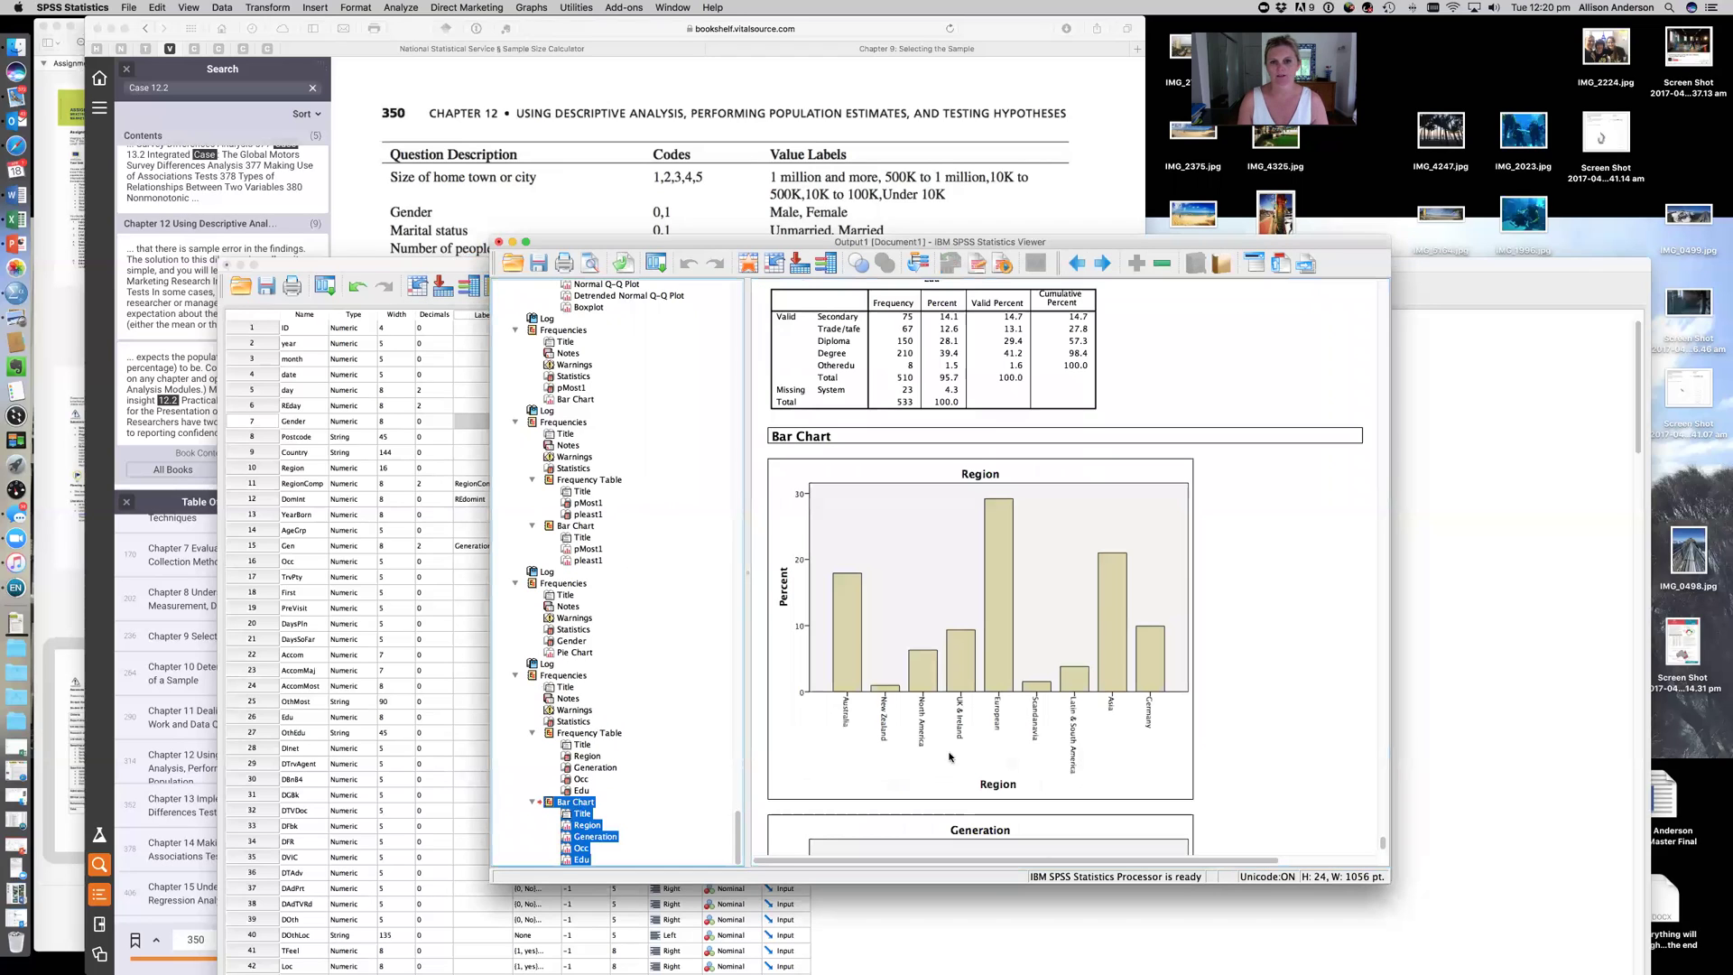
# - Show the newest Frequency Table group and examine the Region, Generation, Occ and Edu tables
pyautogui.click(566, 735)
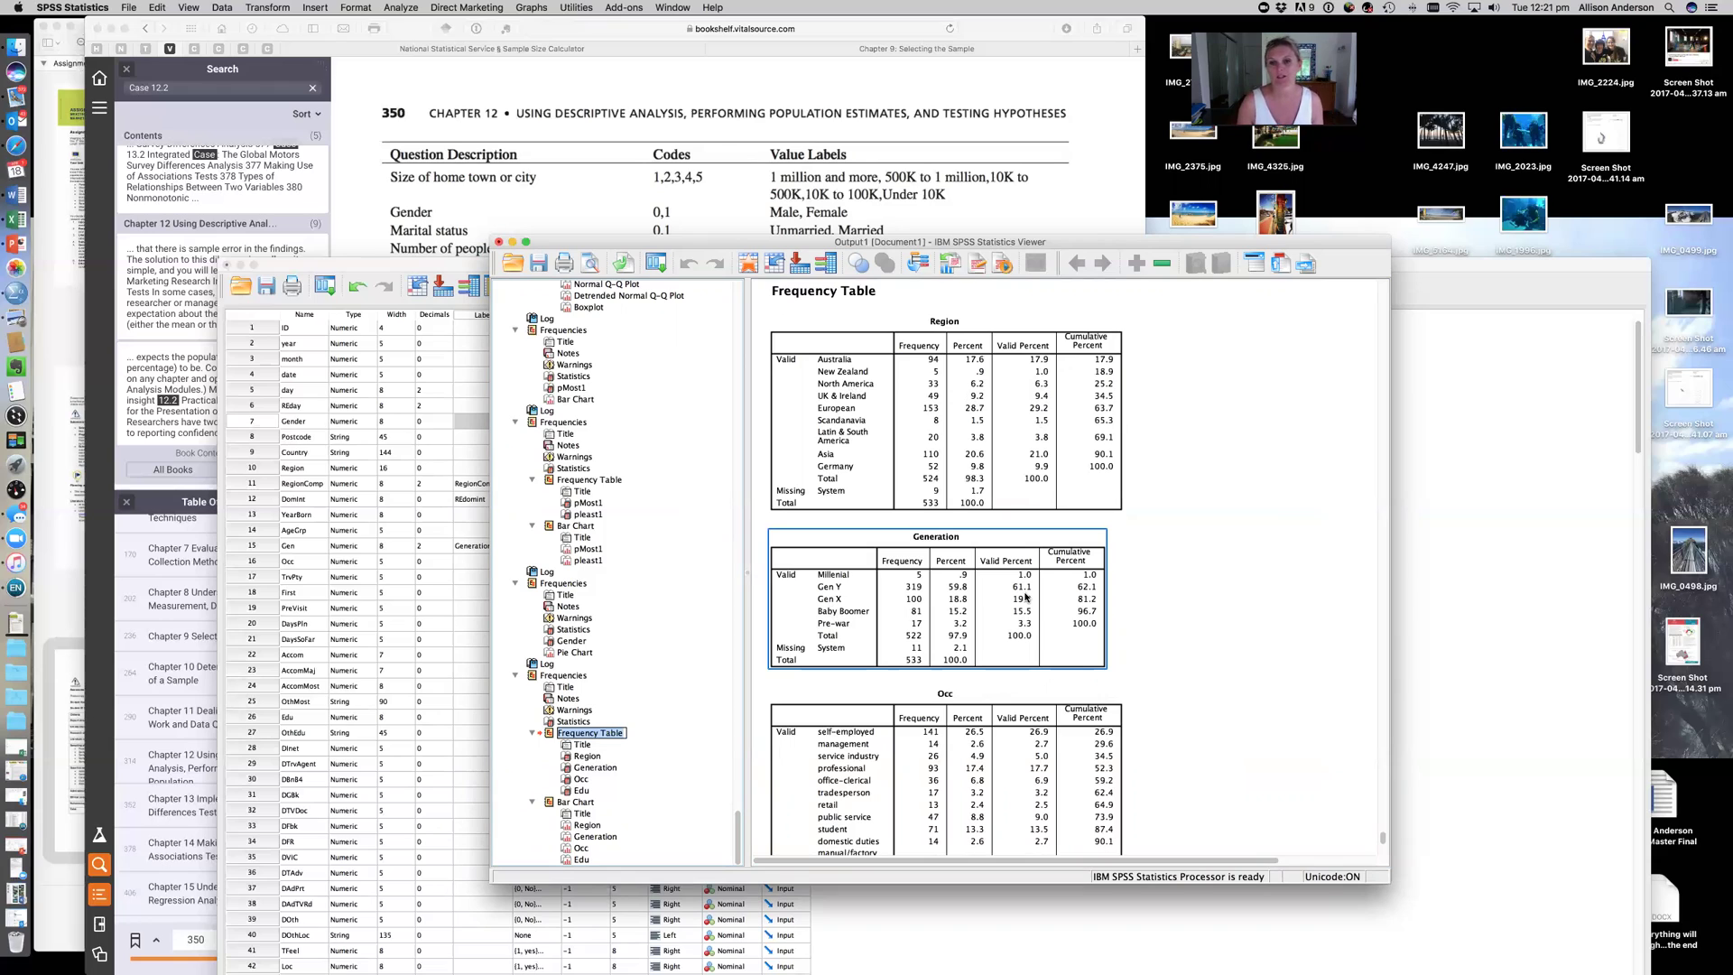
pyautogui.scroll(-5, 1026, 595)
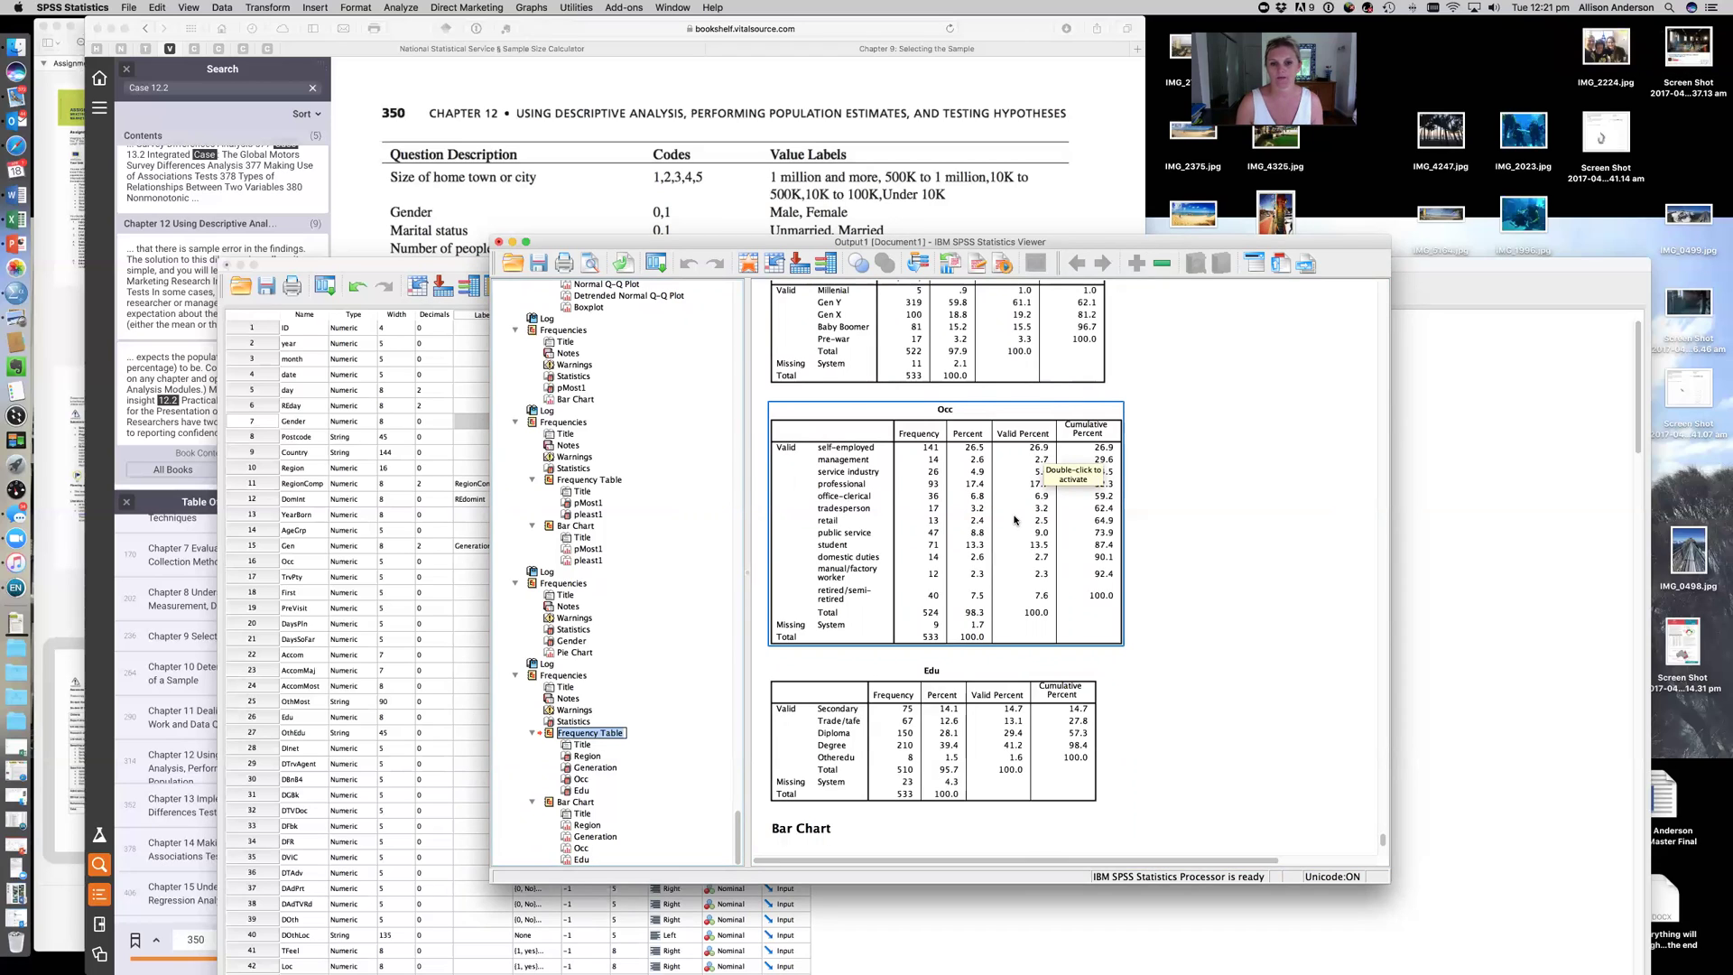
pyautogui.scroll(-2, 1015, 519)
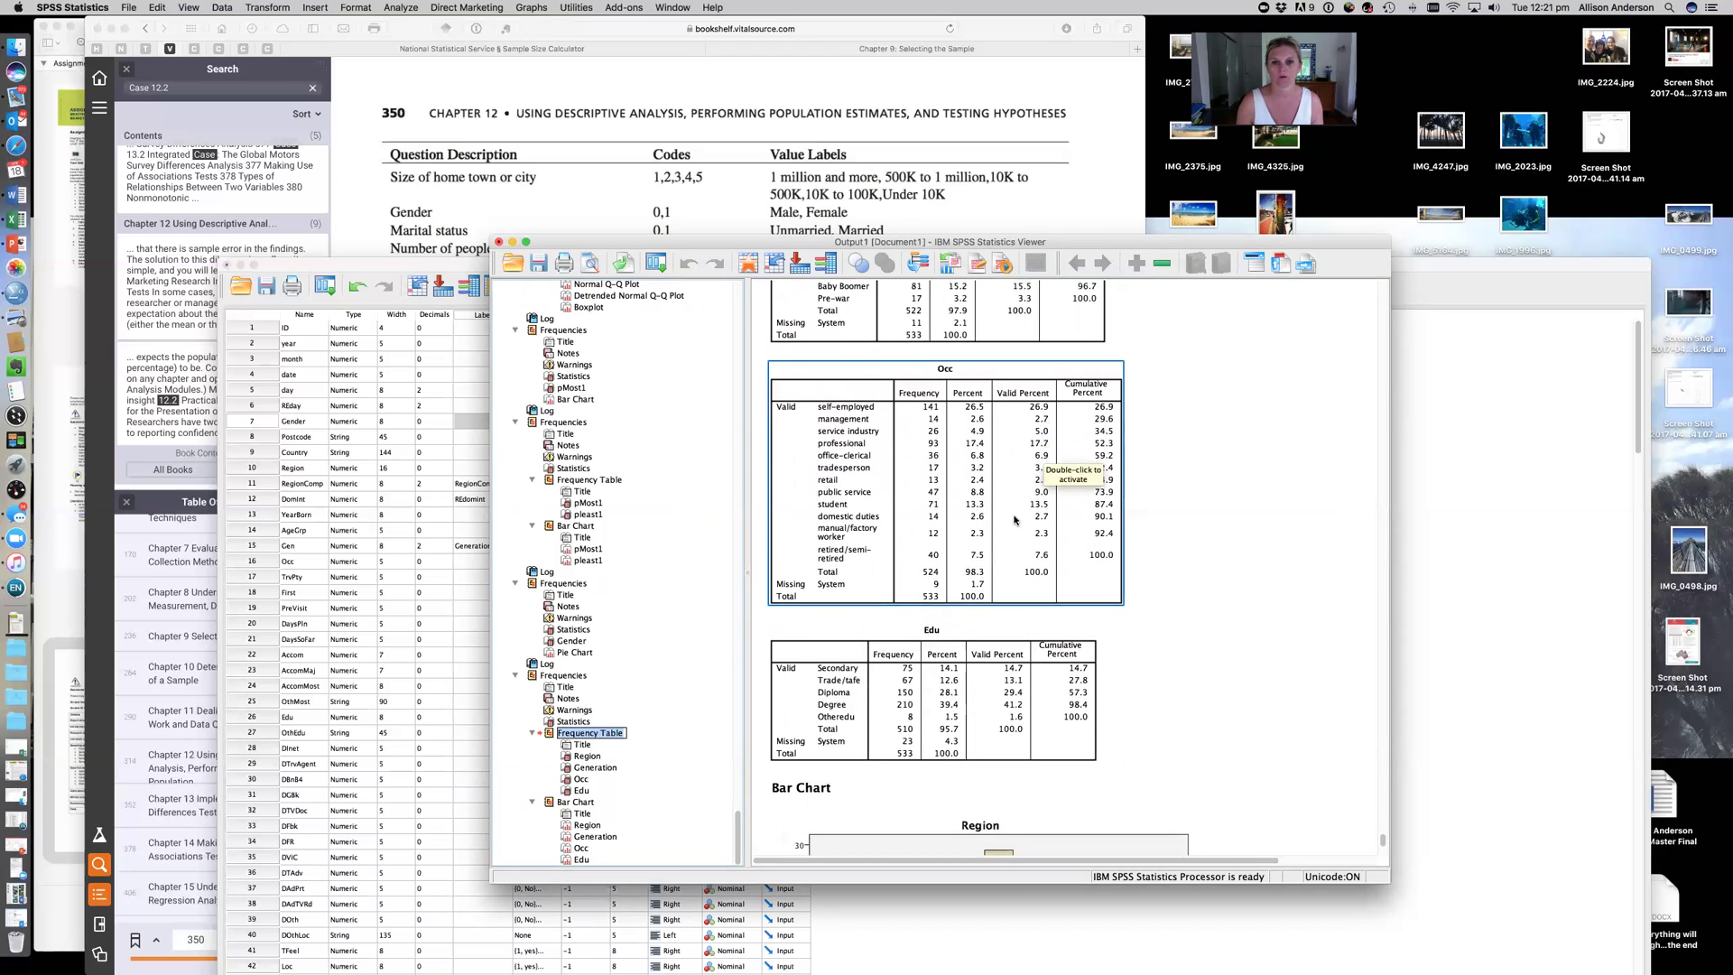
pyautogui.scroll(-3, 1014, 520)
pyautogui.click(1174, 795)
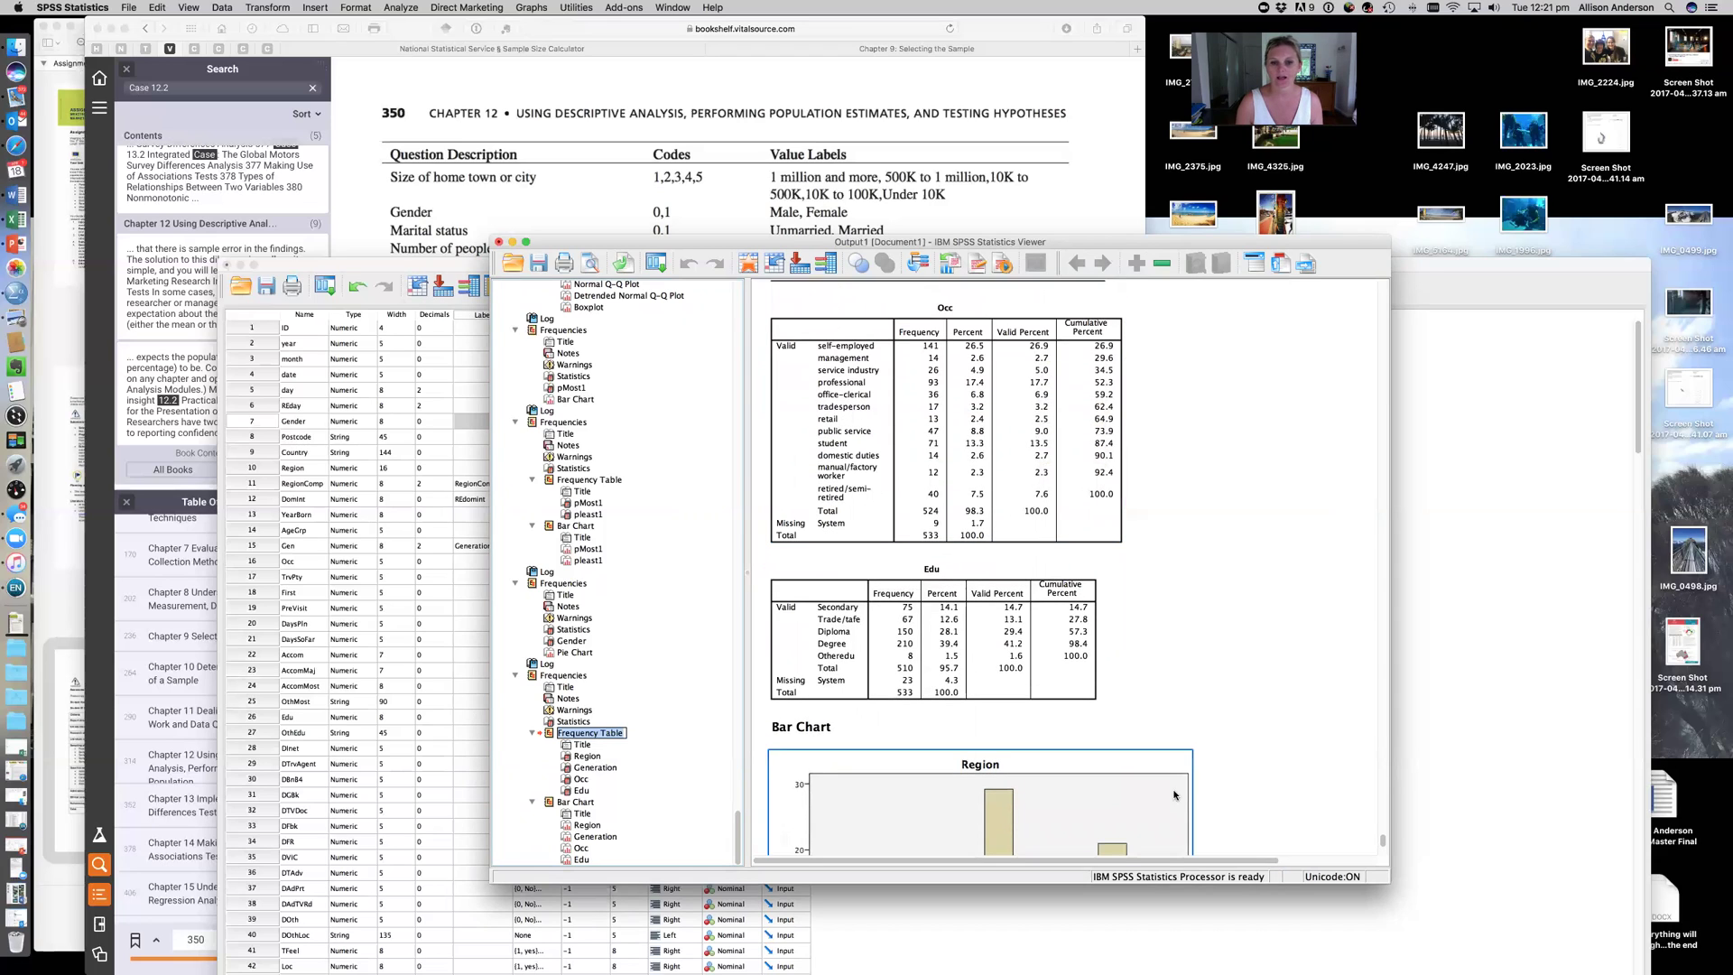
pyautogui.scroll(-4, 1047, 614)
pyautogui.click(1044, 560)
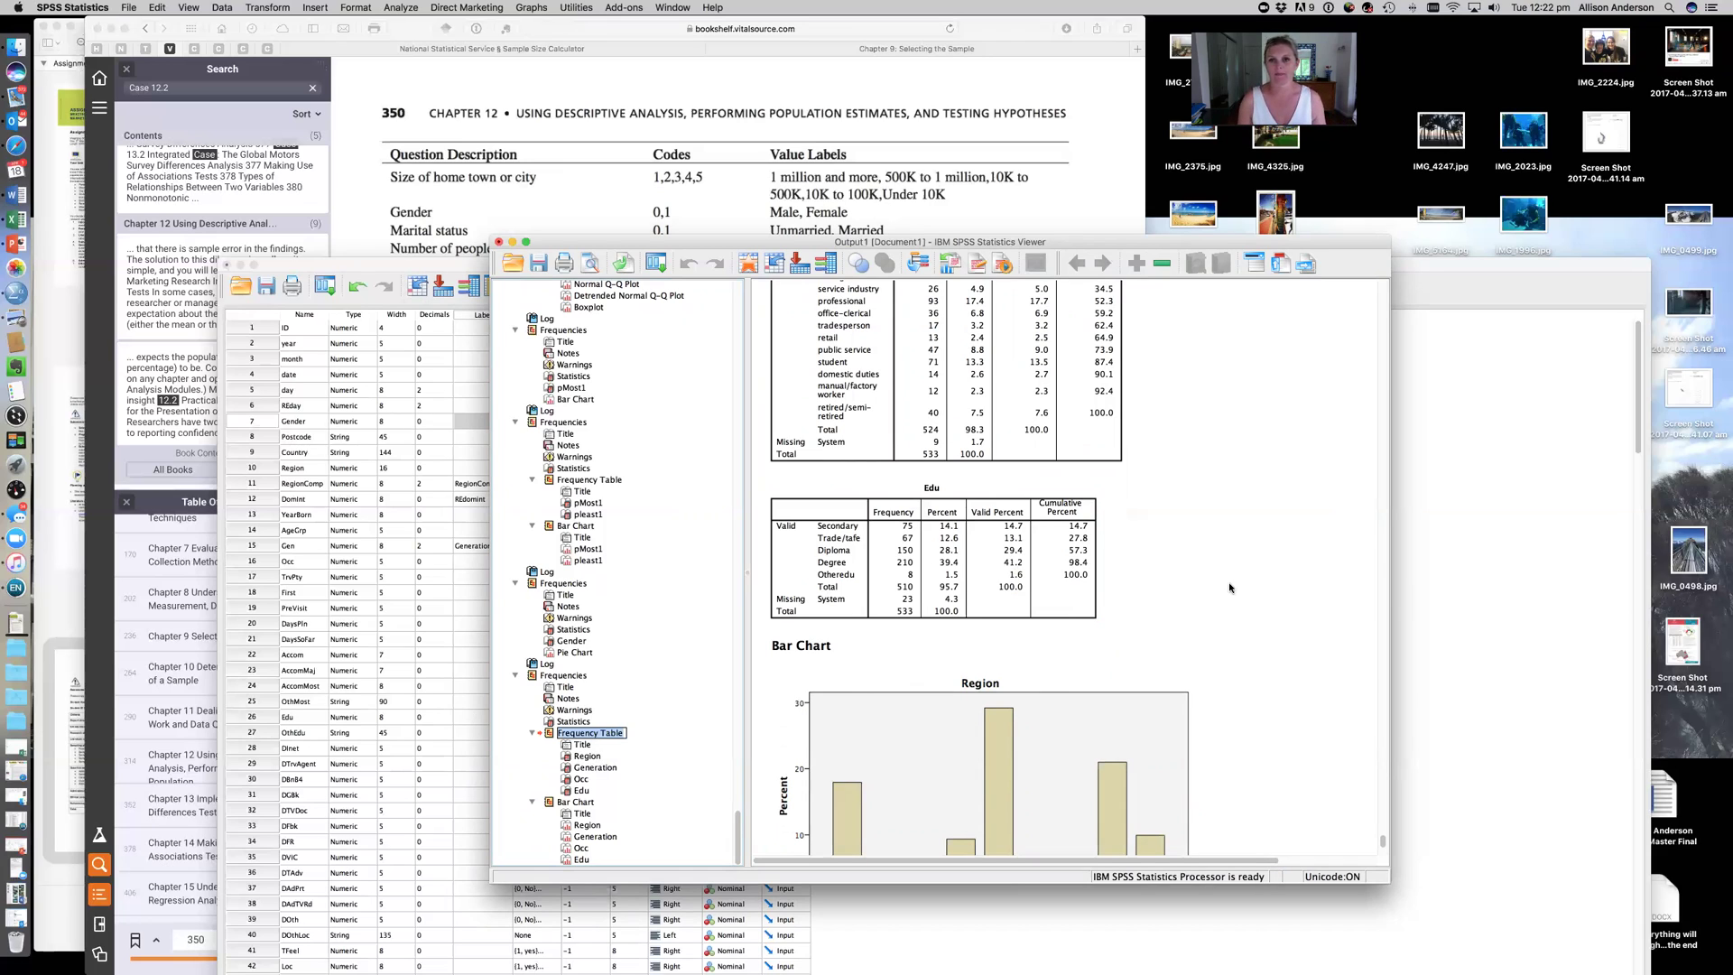
# - Review the newest frequency tables and copy the Region bar chart from the output
pyautogui.scroll(10, 1229, 588)
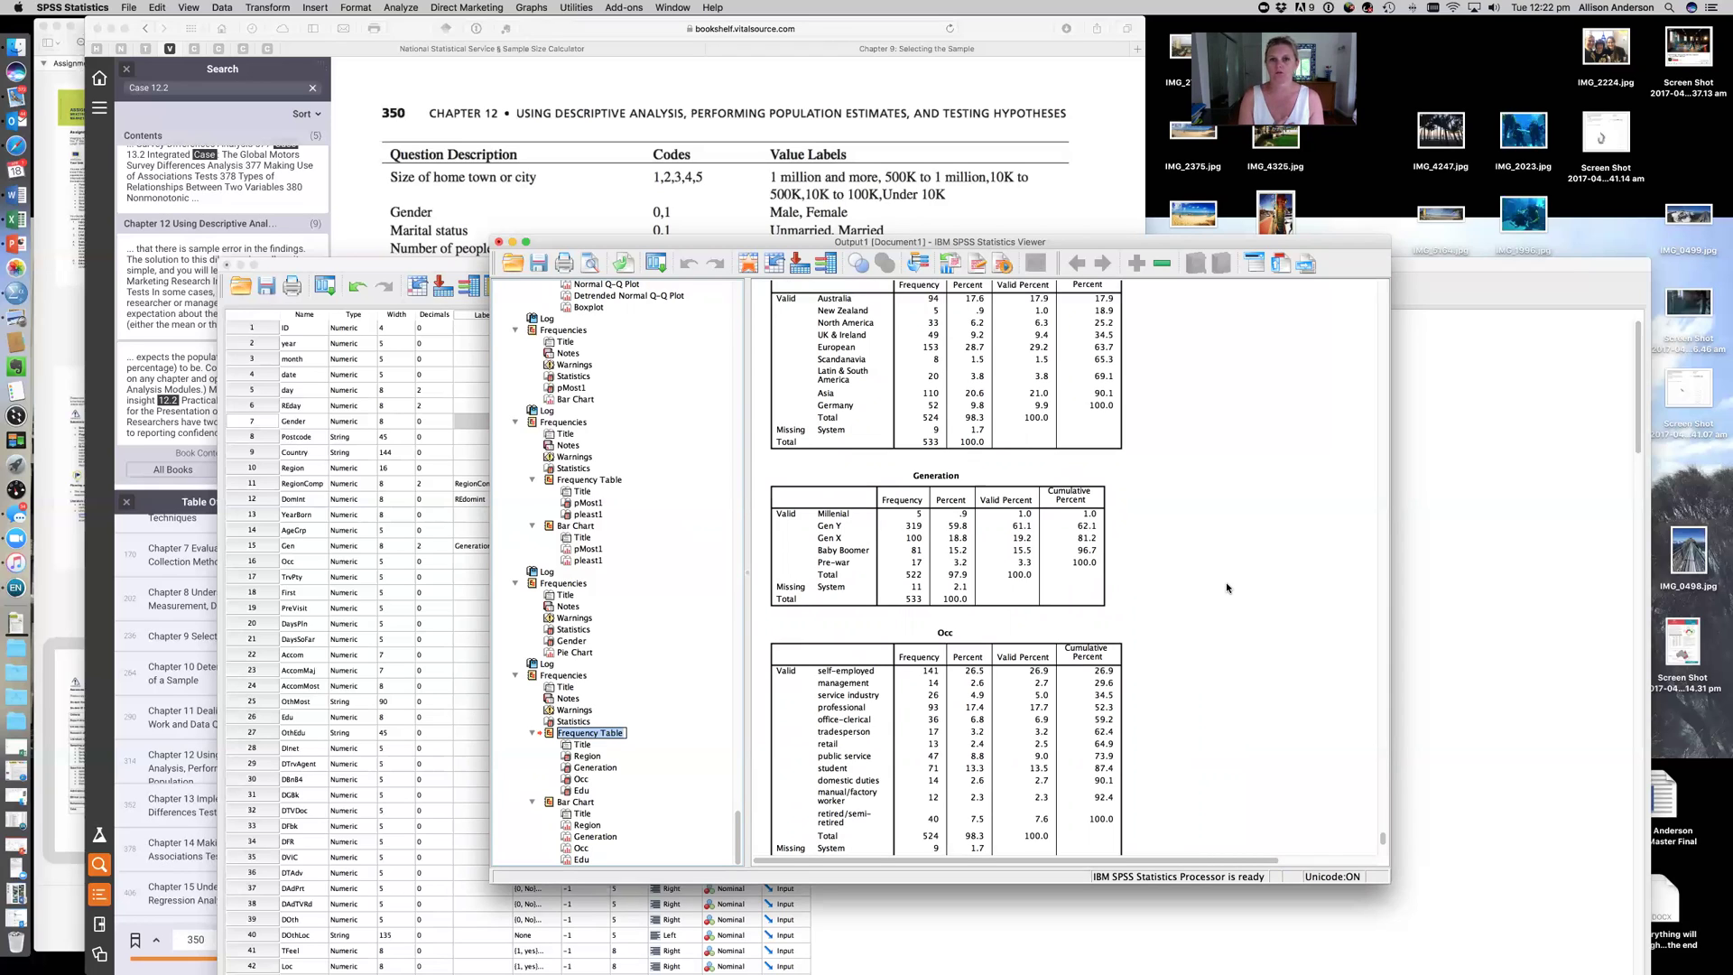
pyautogui.scroll(-10, 1227, 587)
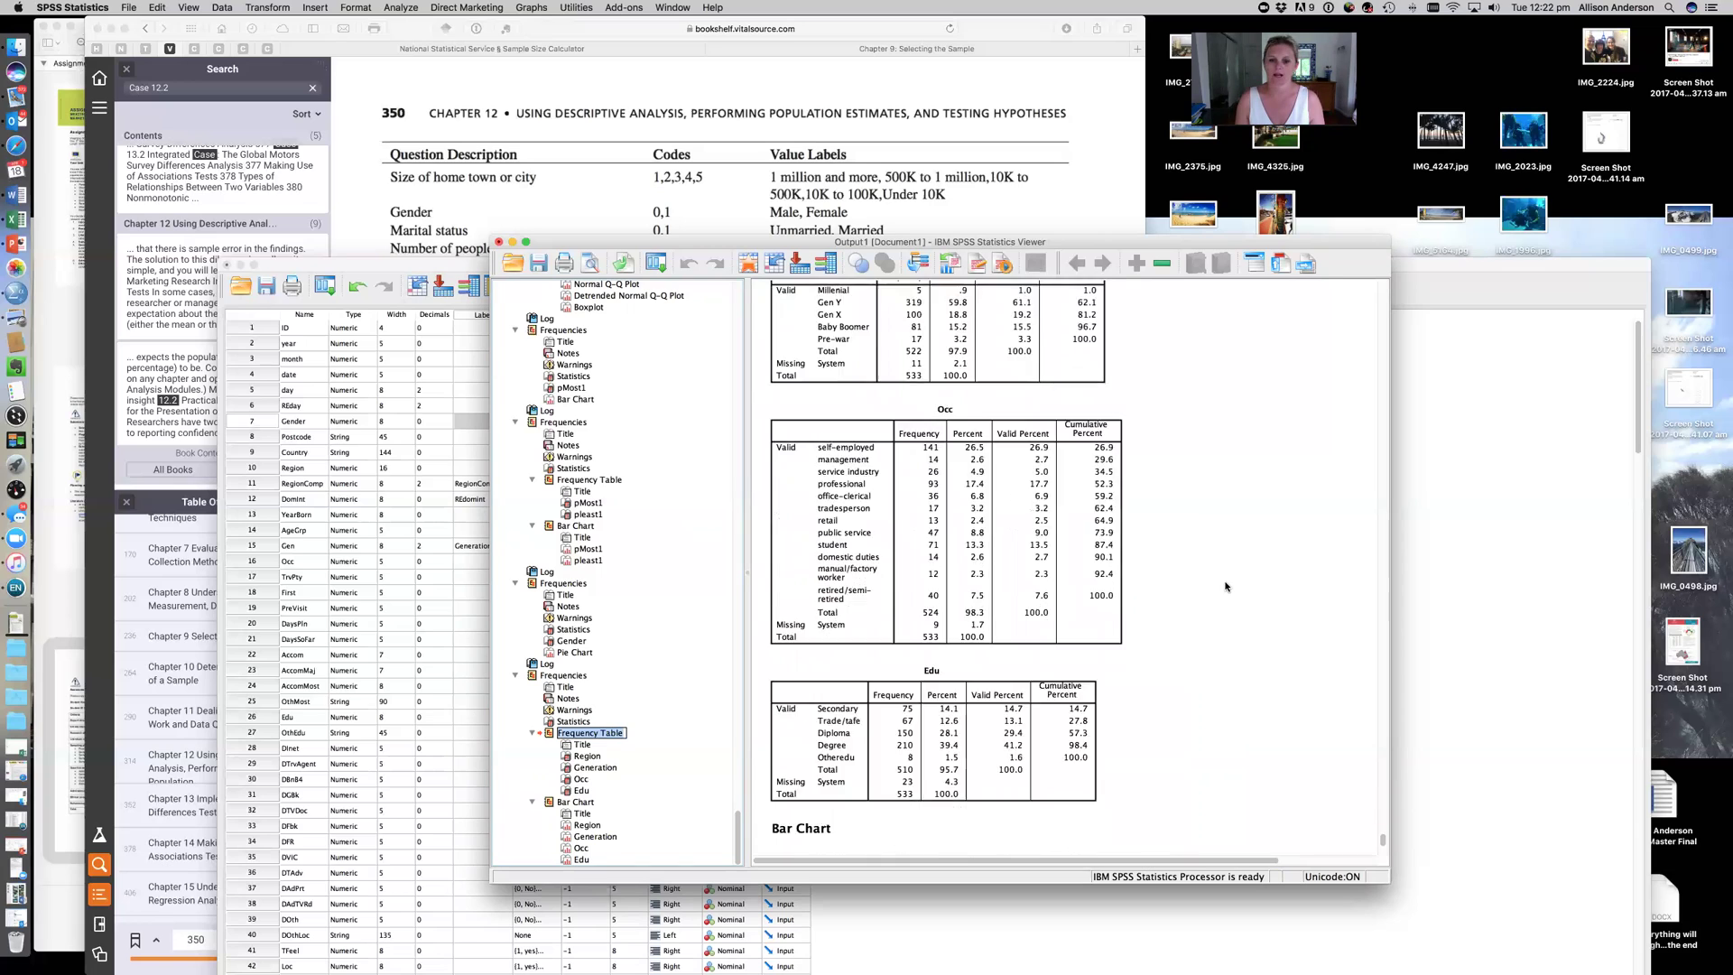
pyautogui.click(870, 479)
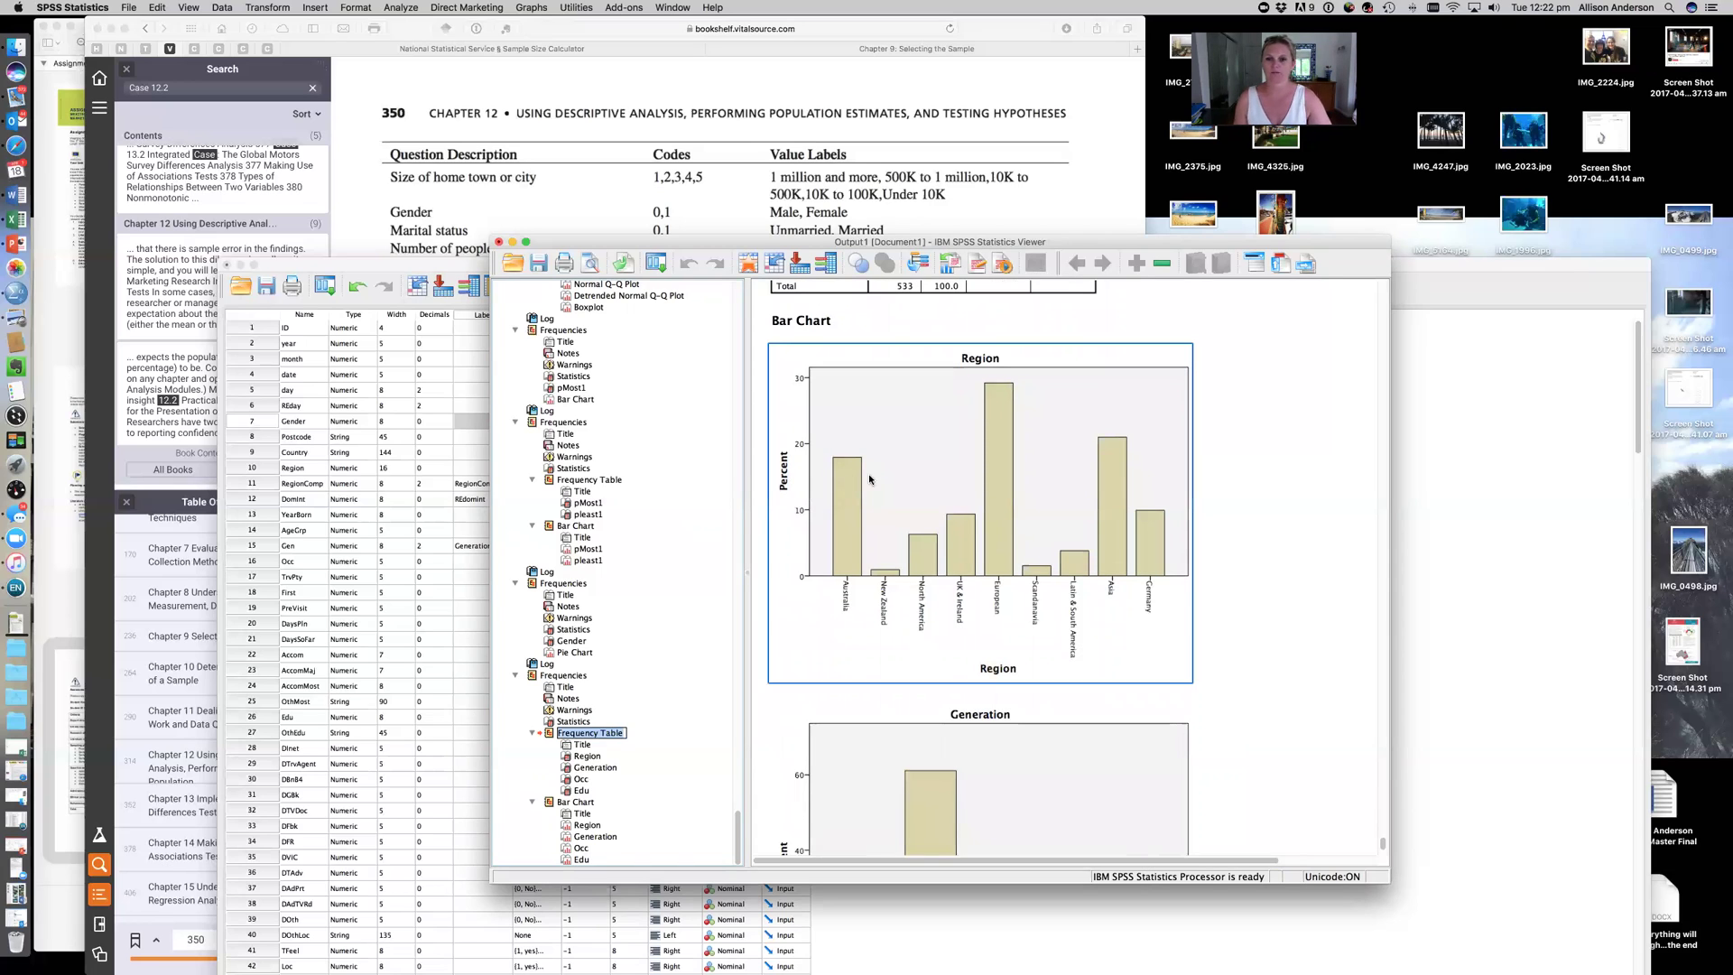
pyautogui.rightClick(932, 470)
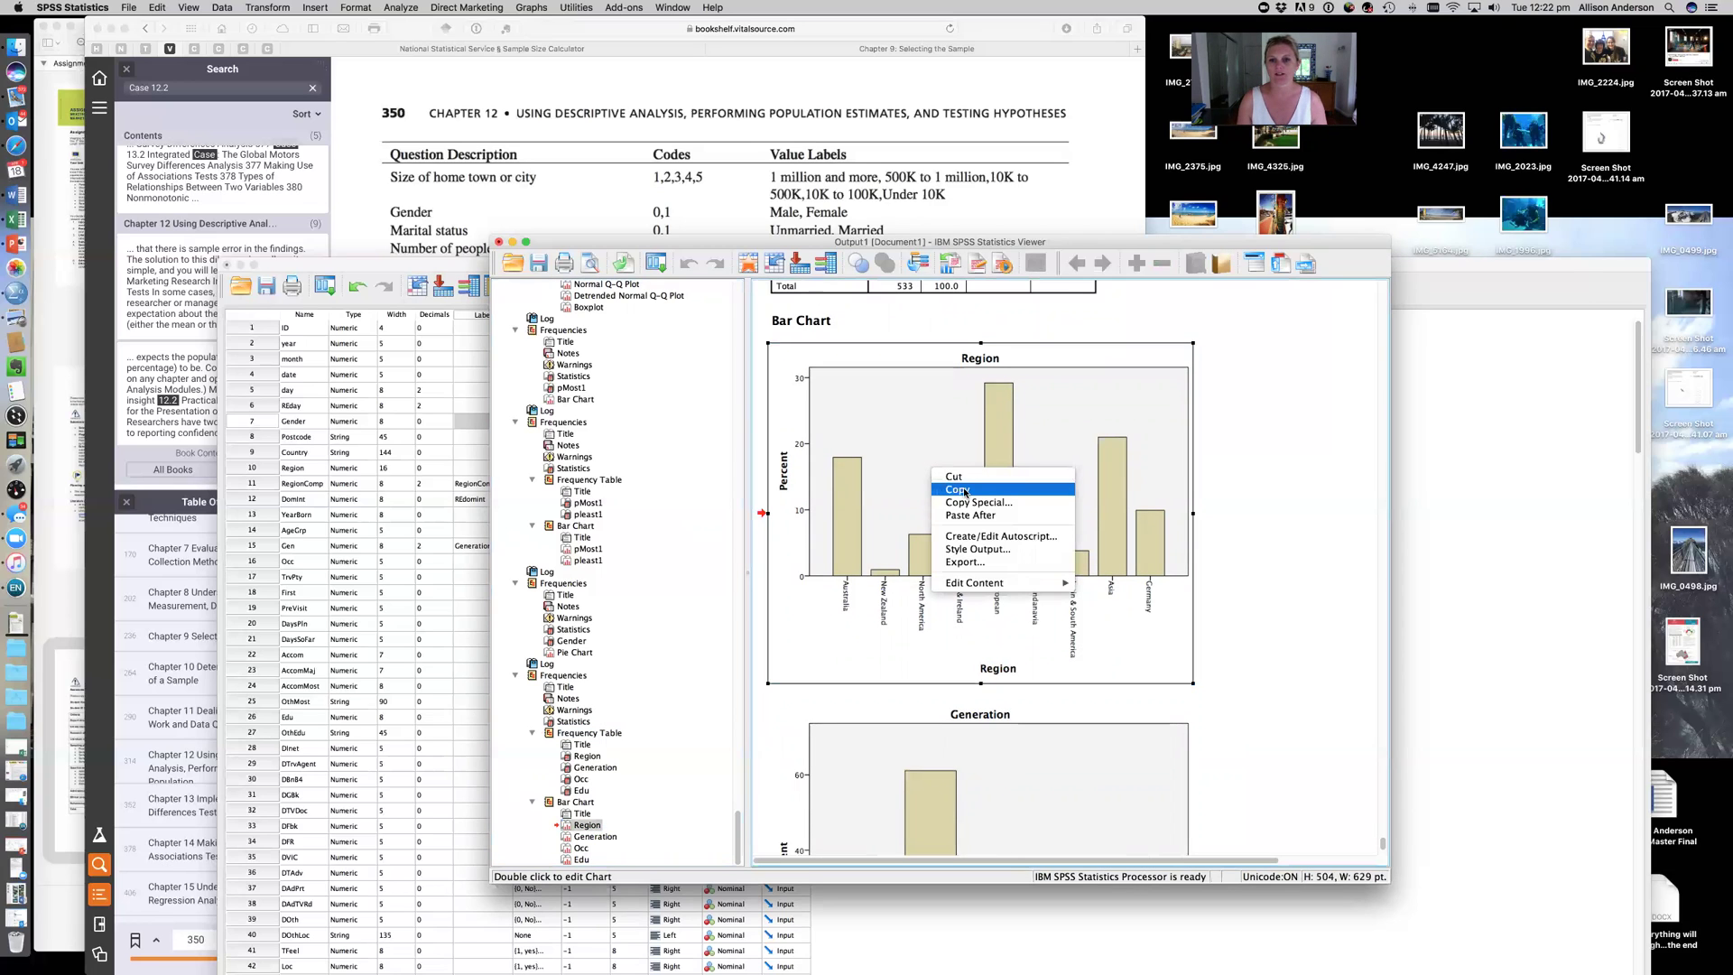
pyautogui.click(967, 491)
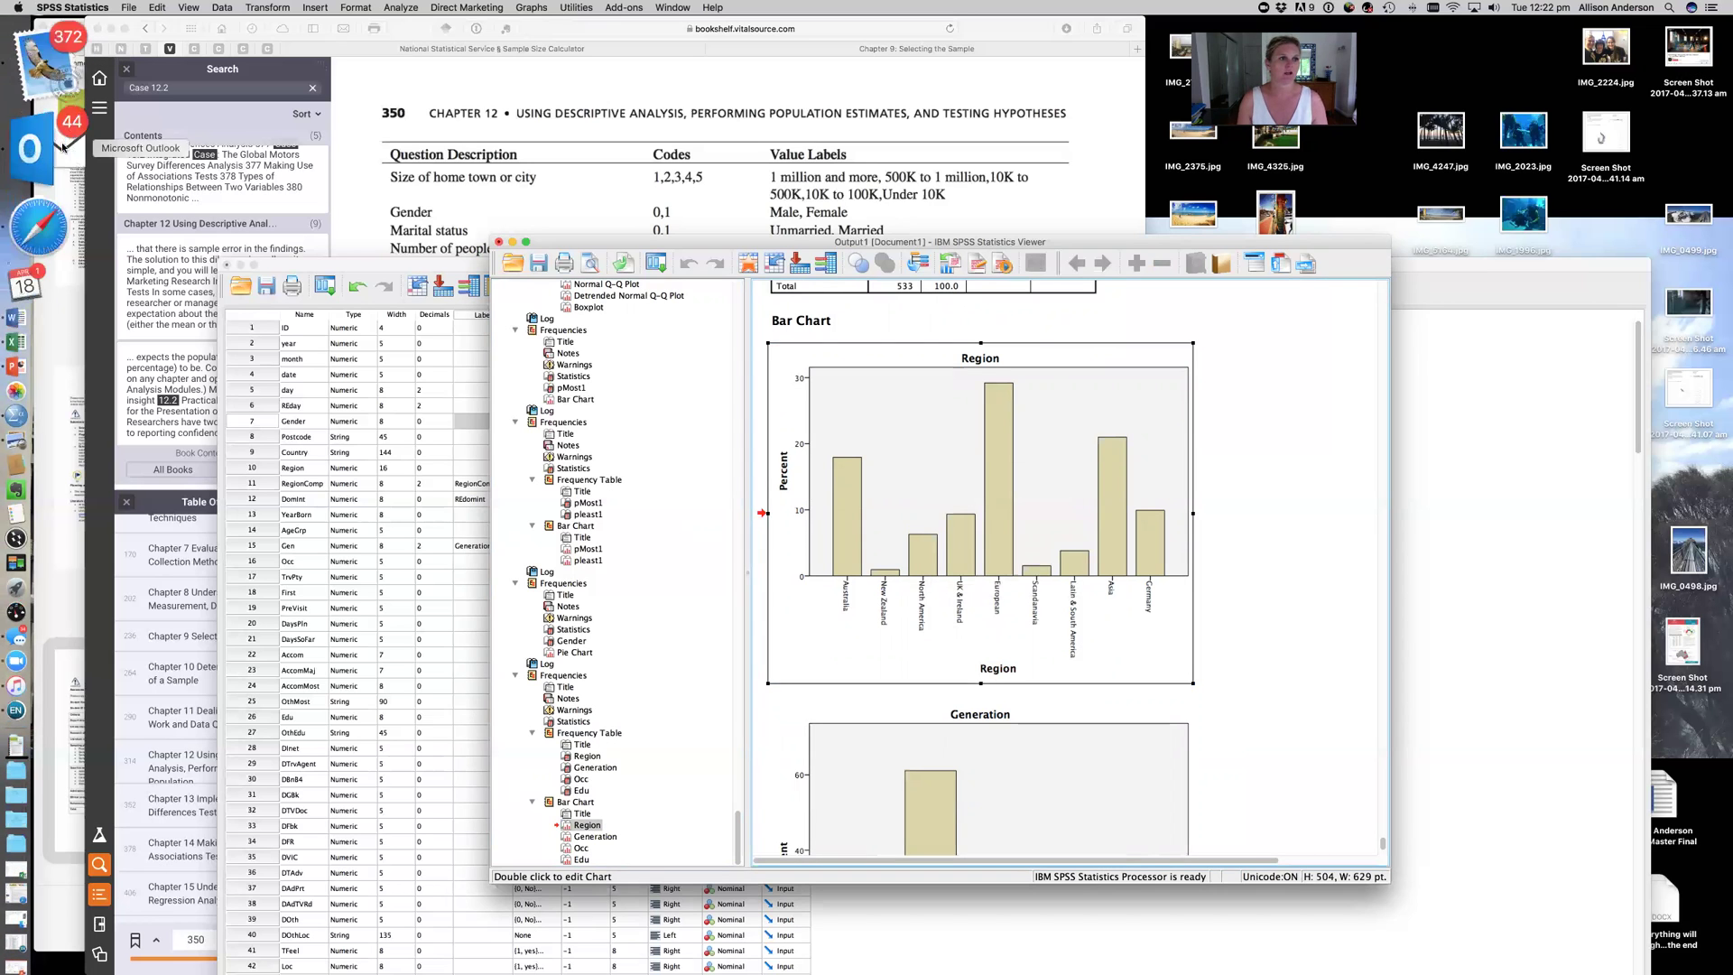
# - Switch to Word and create a new blank document
pyautogui.click(59, 190)
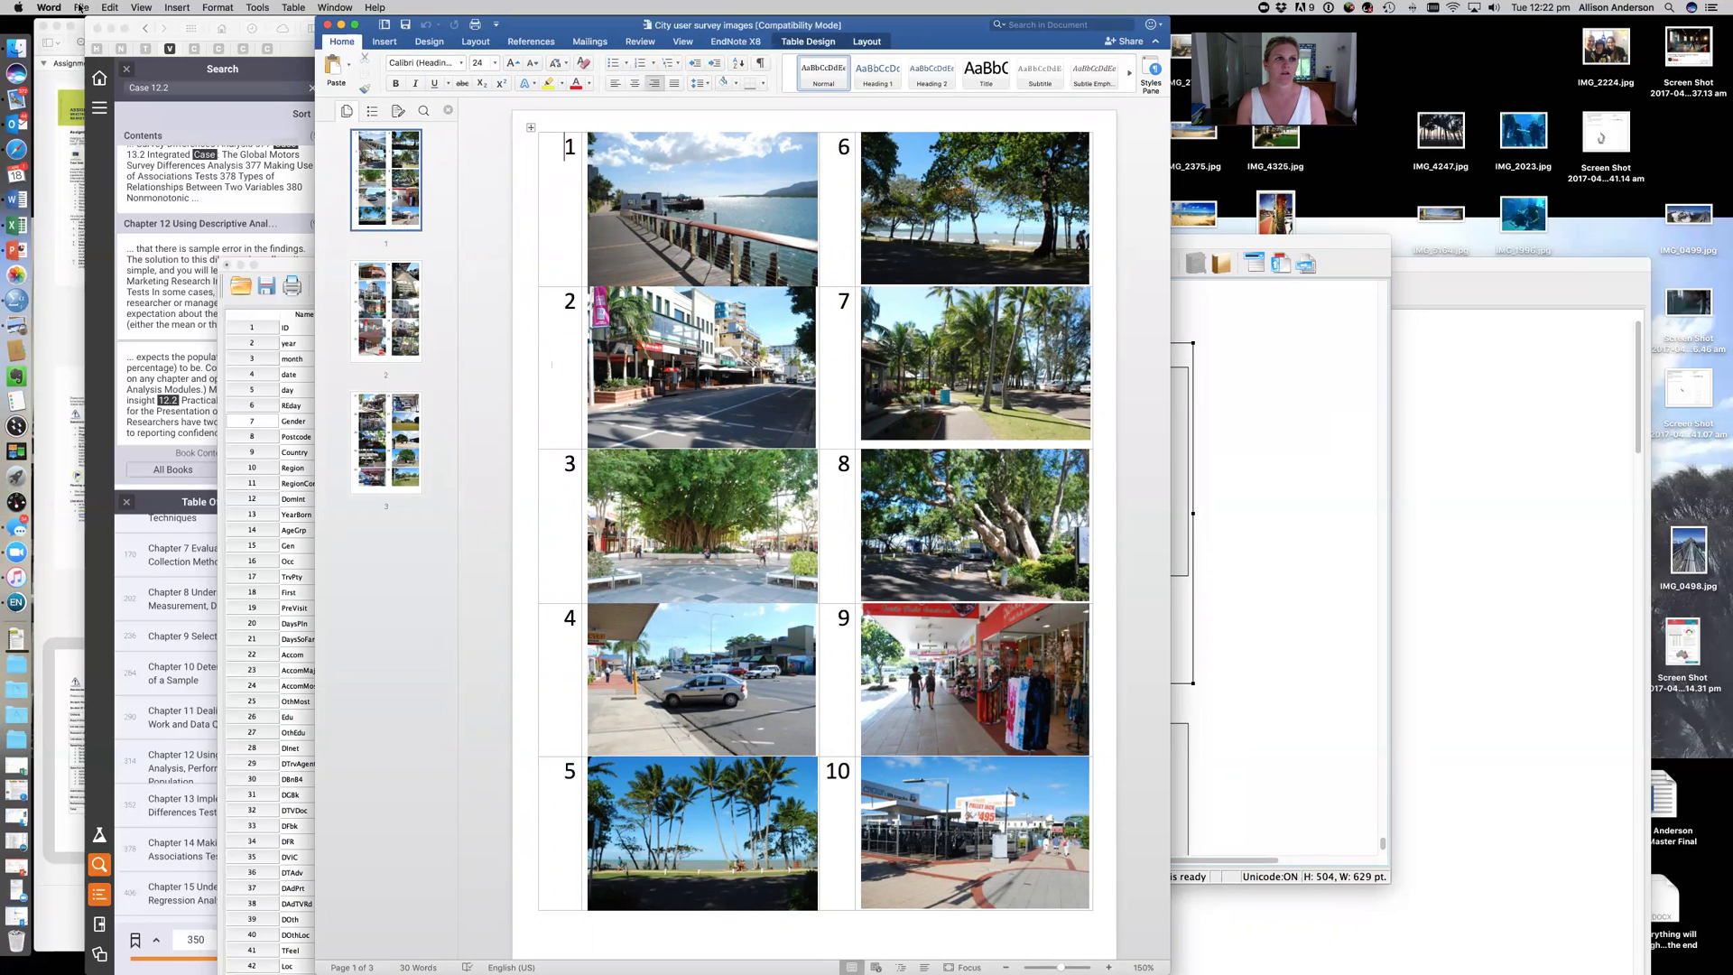
pyautogui.click(80, 7)
pyautogui.click(107, 25)
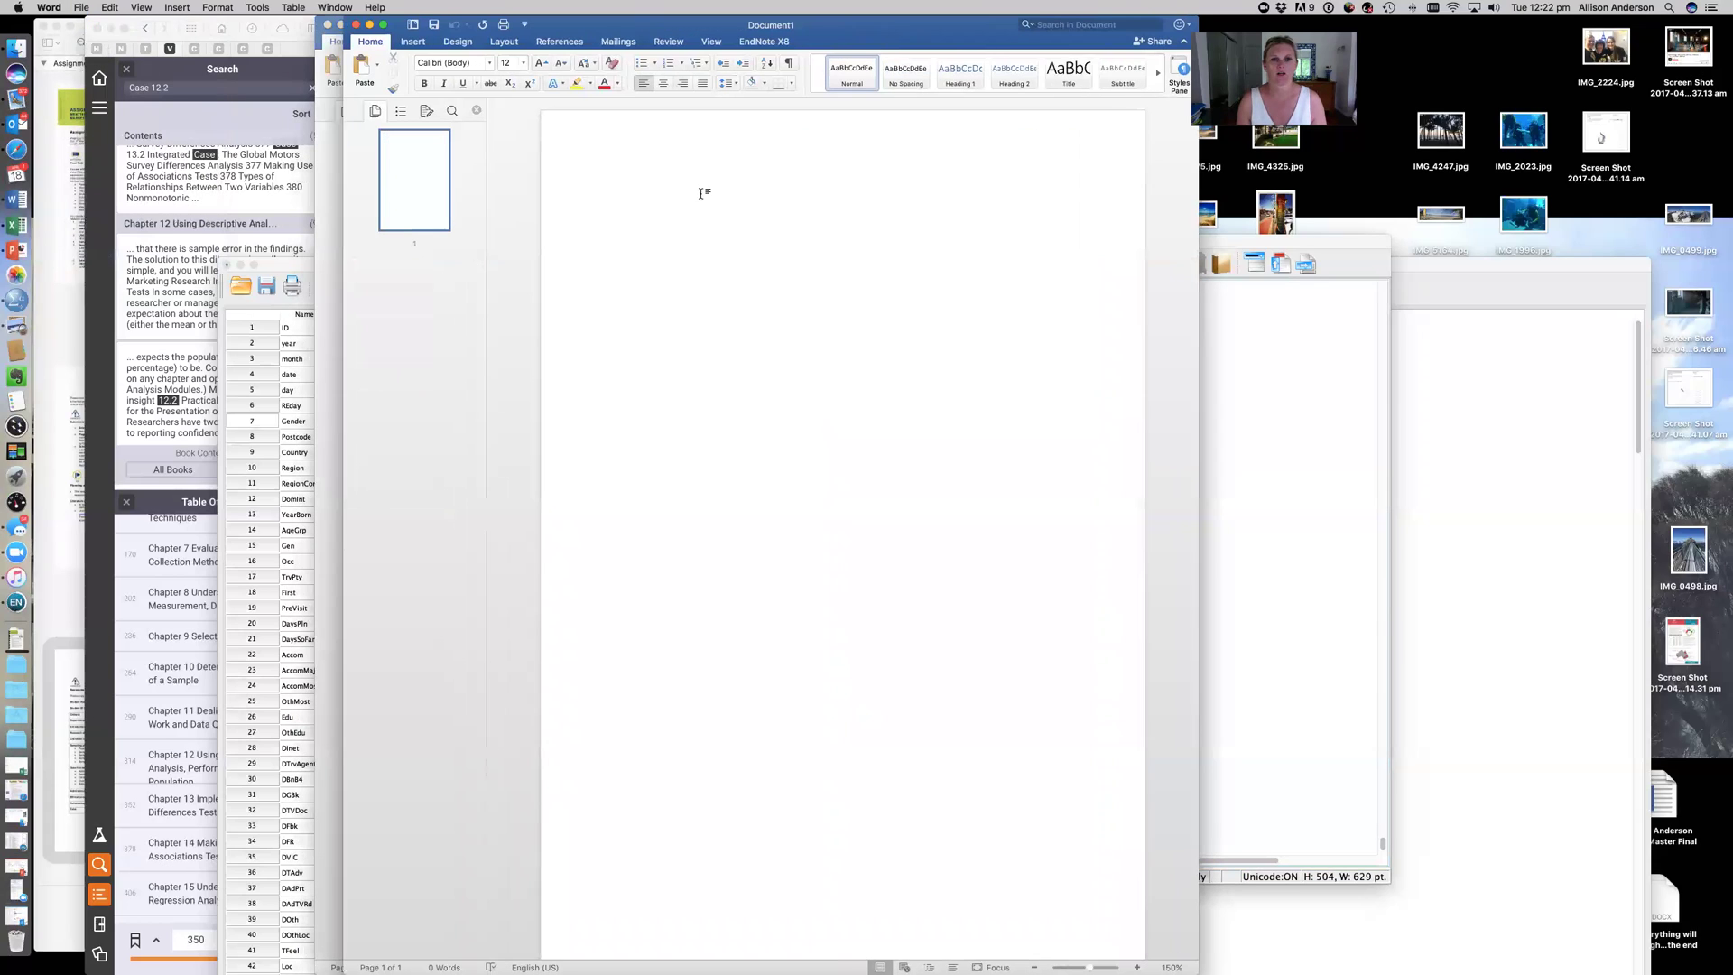
# - Try to paste the copied Region chart into the blank document, and delete the pasted text
pyautogui.rightClick(704, 193)
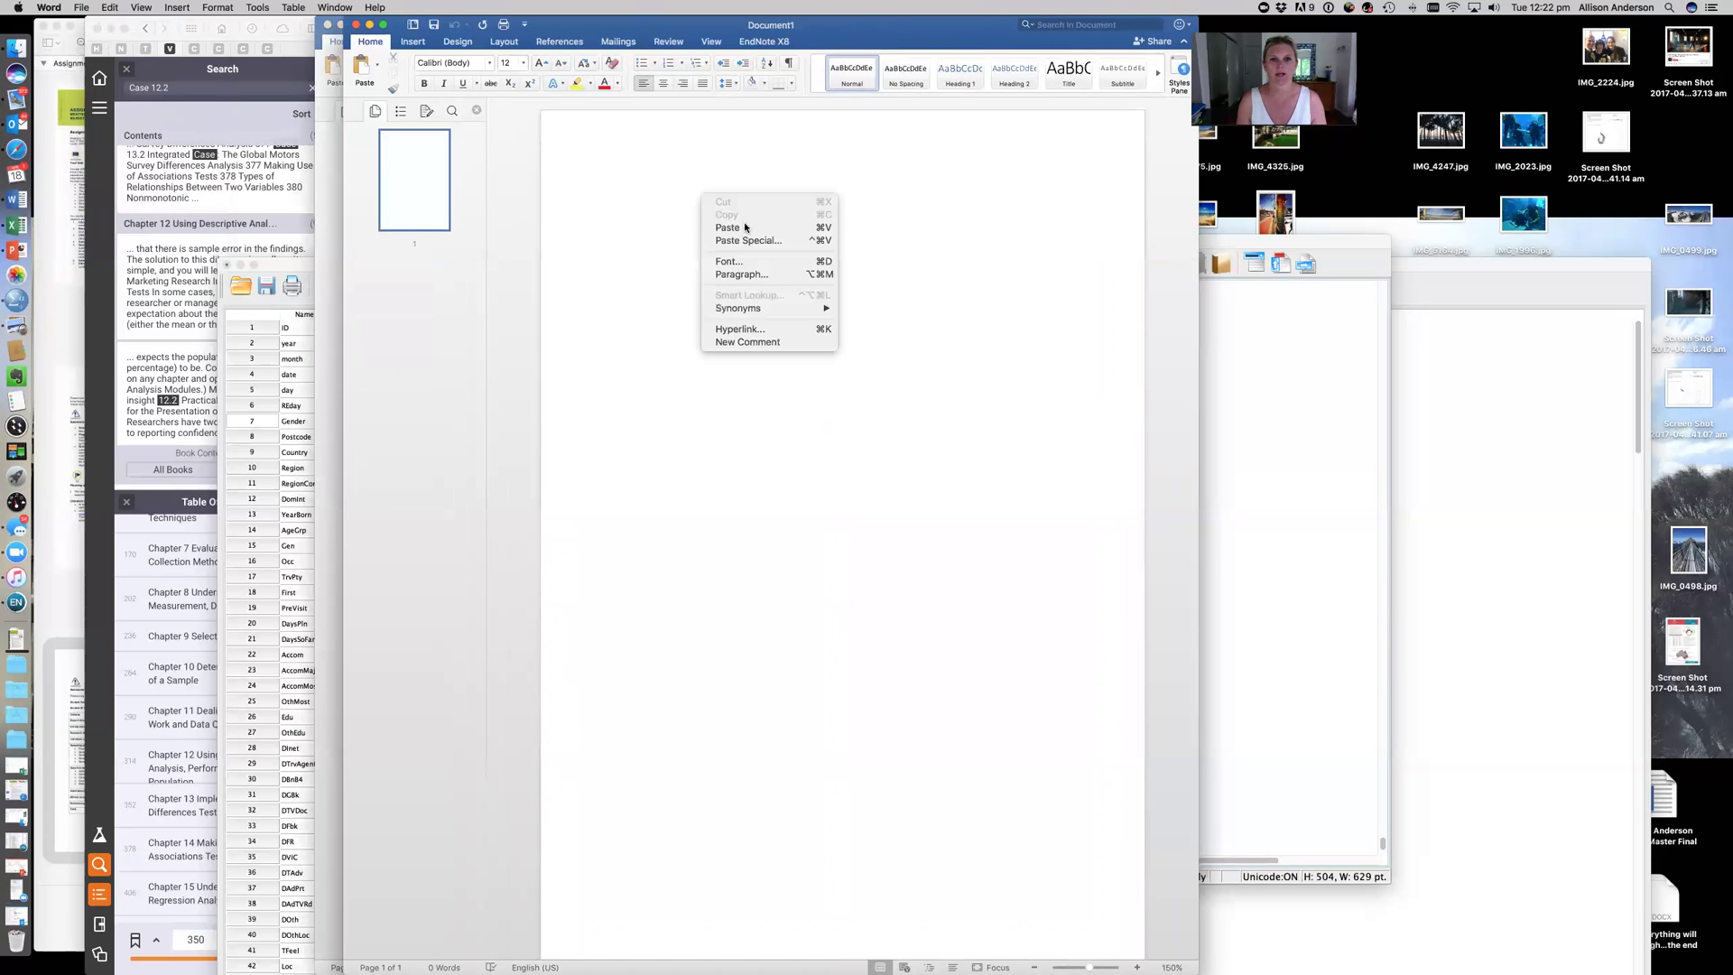
pyautogui.click(739, 229)
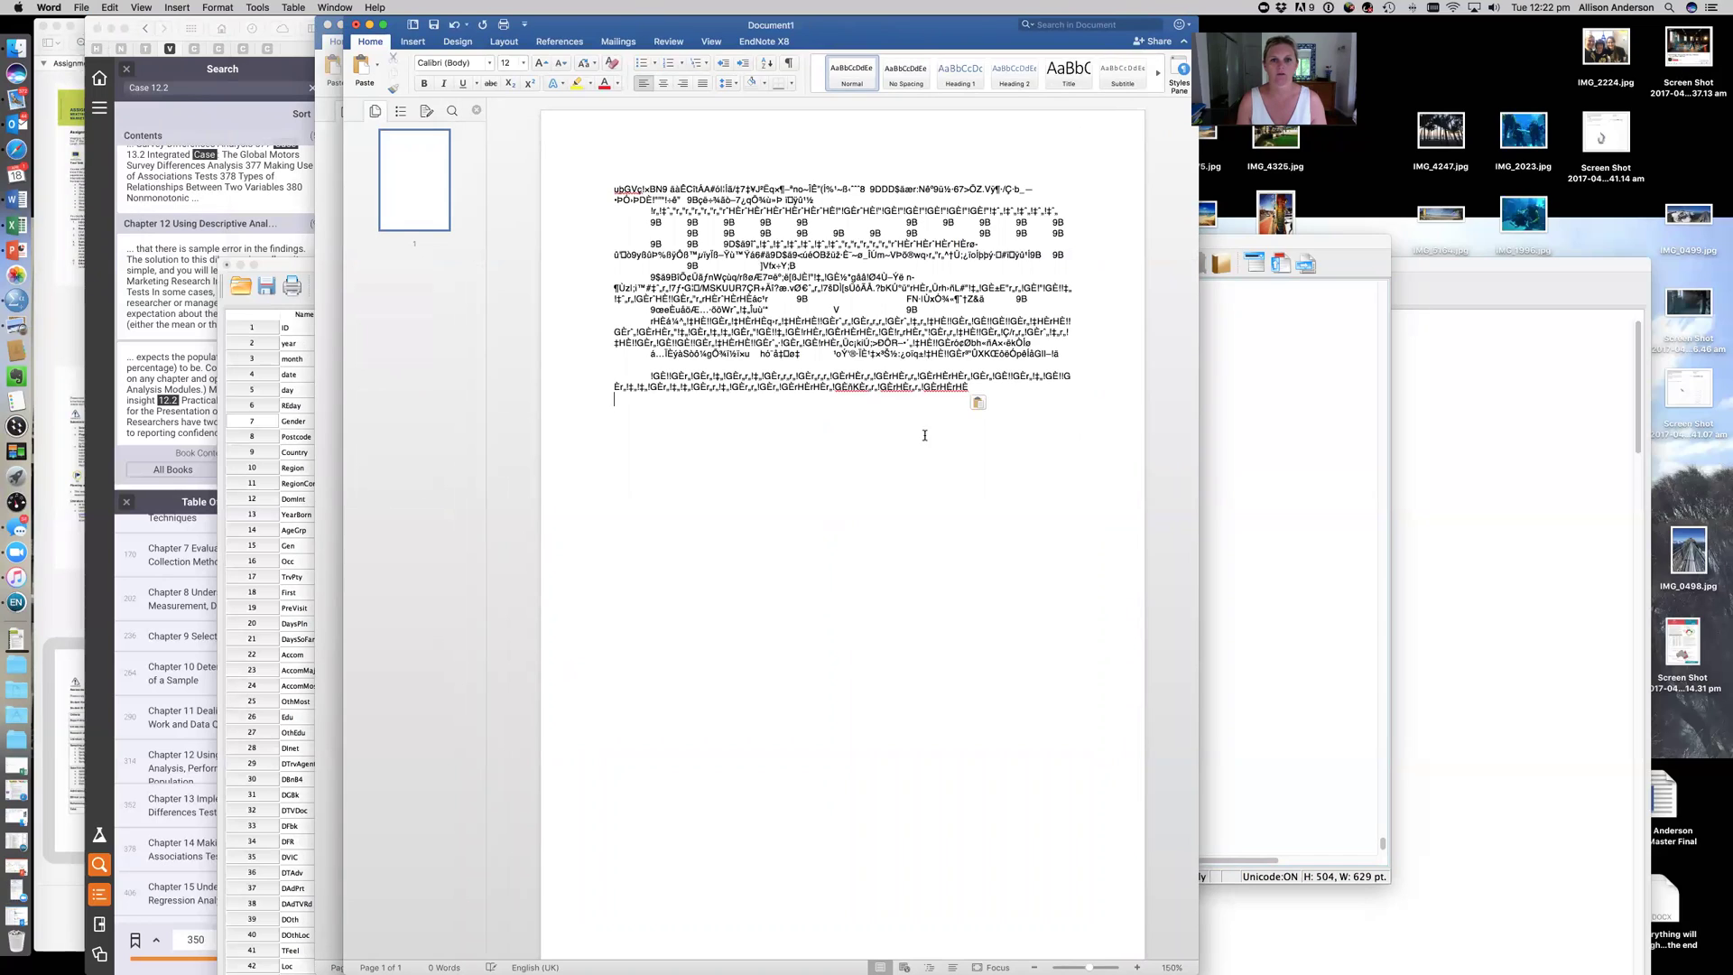
pyautogui.click(1303, 489)
pyautogui.click(847, 484)
pyautogui.rightClick(853, 494)
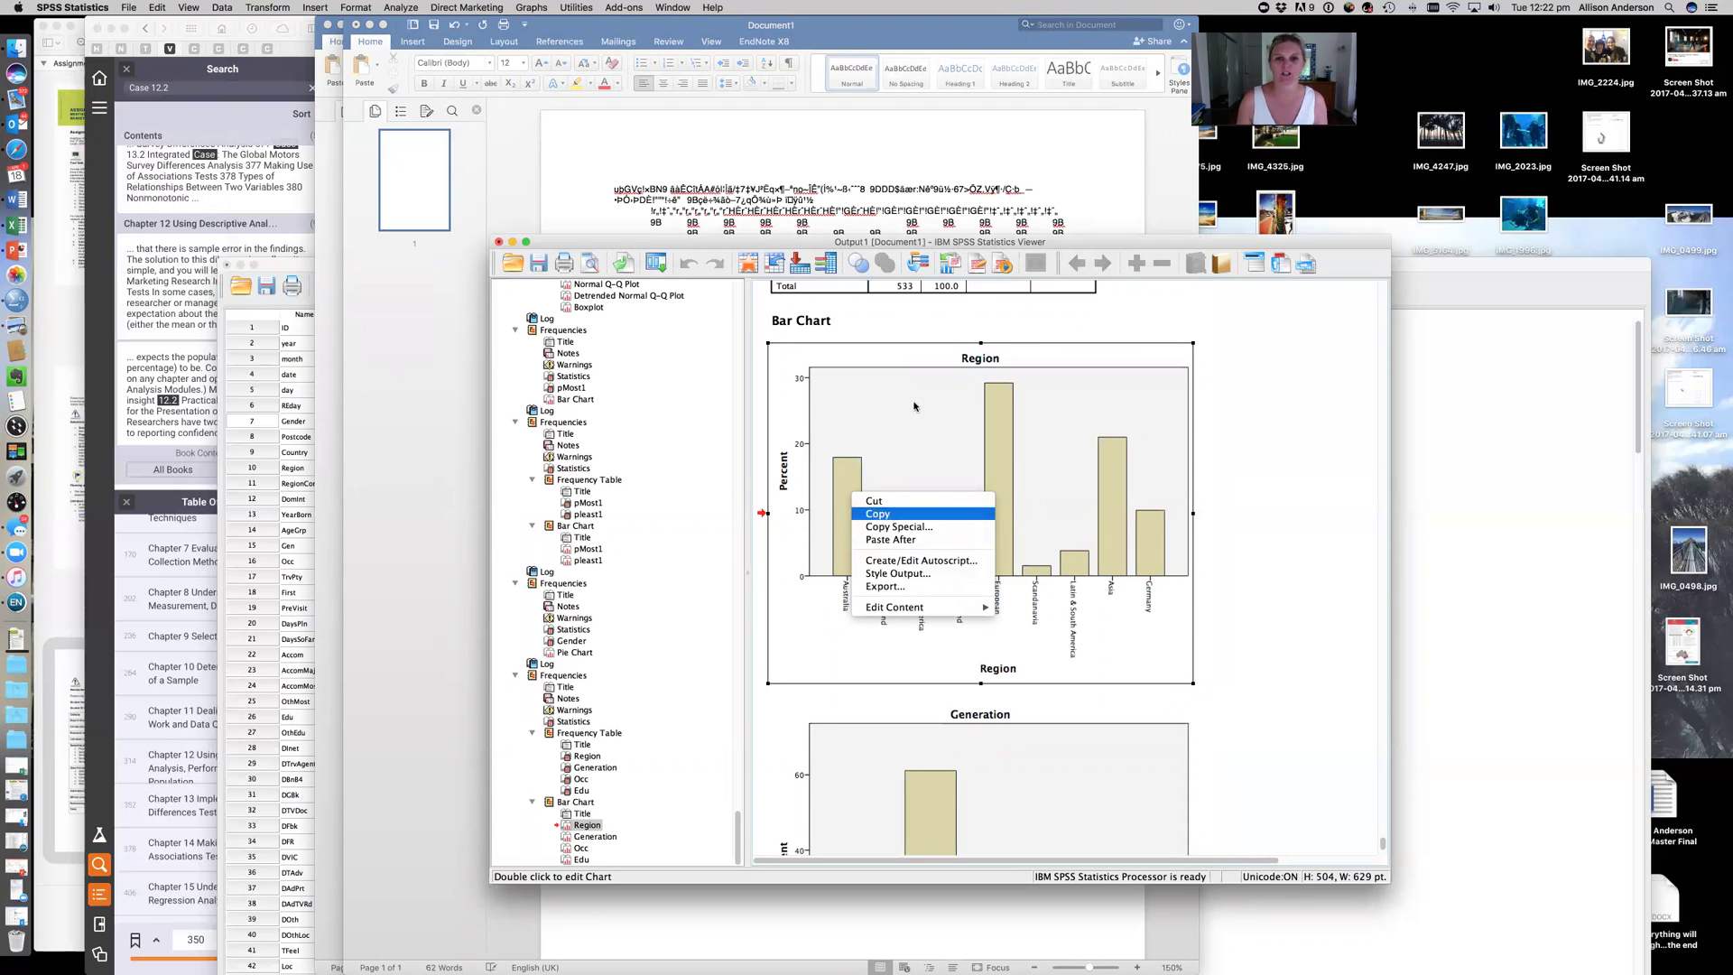
pyautogui.click(893, 187)
pyautogui.moveTo(970, 388); pyautogui.dragTo(567, 174)
pyautogui.press('BackSpace')
# - Return to the SPSS output and copy the Region bar chart with Copy Special, keeping only the Image (JPG, PNG) format
pyautogui.click(1322, 483)
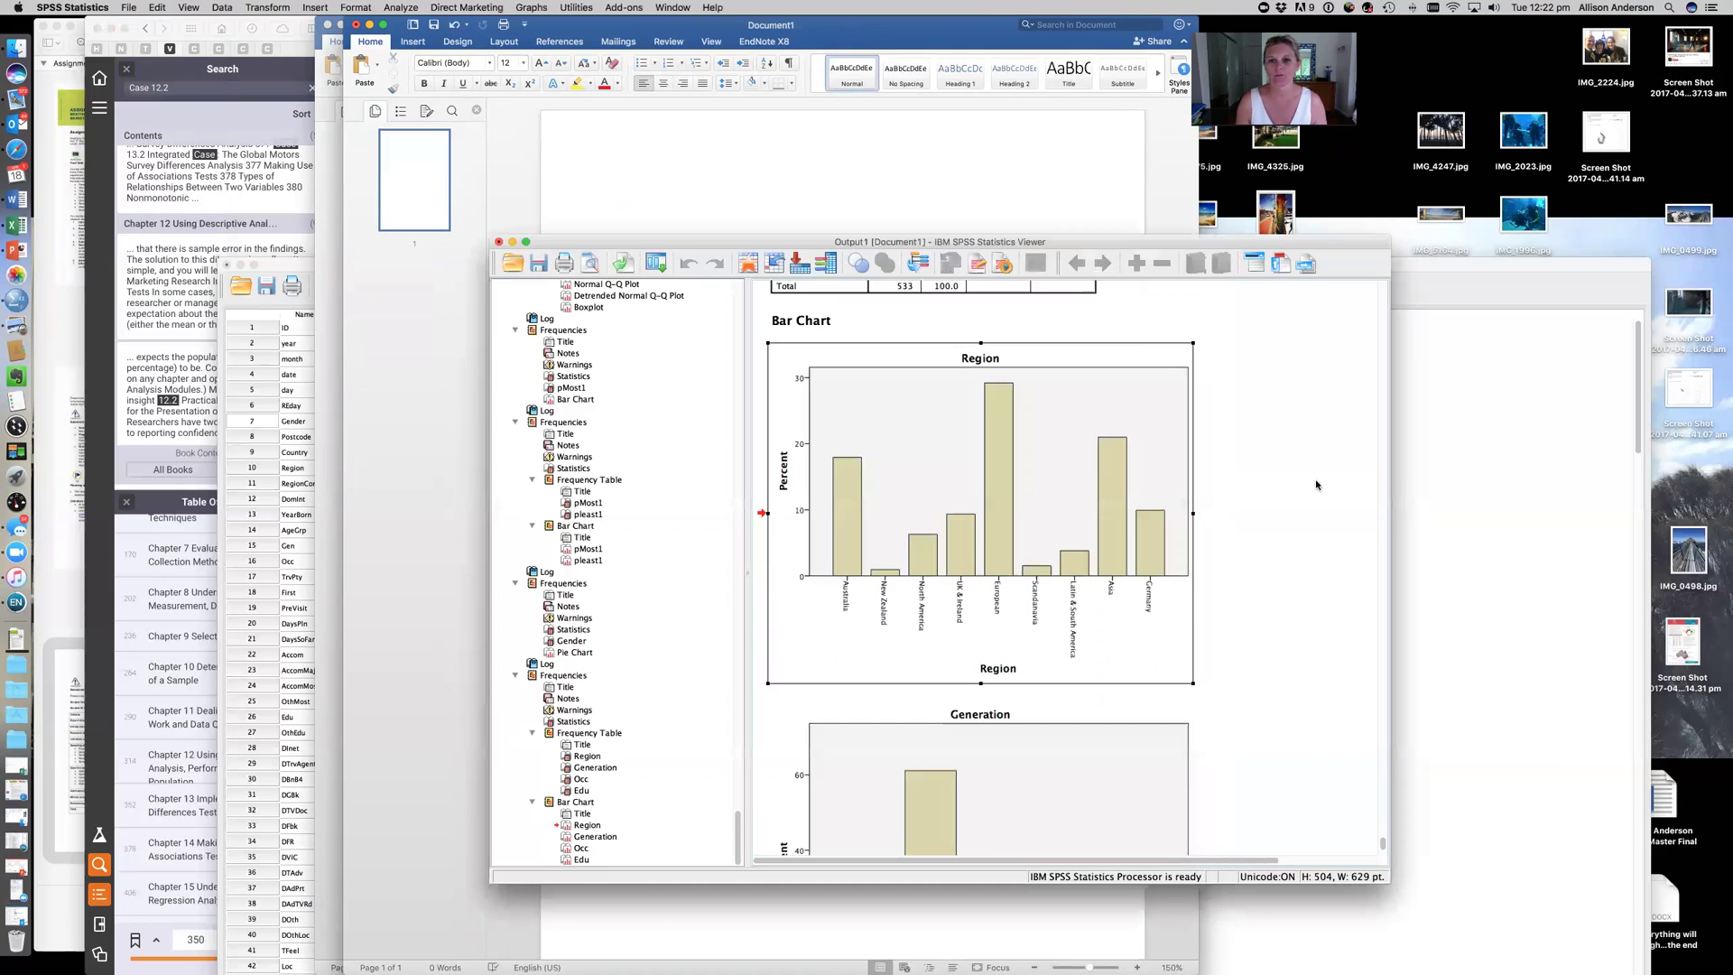
pyautogui.click(857, 466)
pyautogui.rightClick(857, 467)
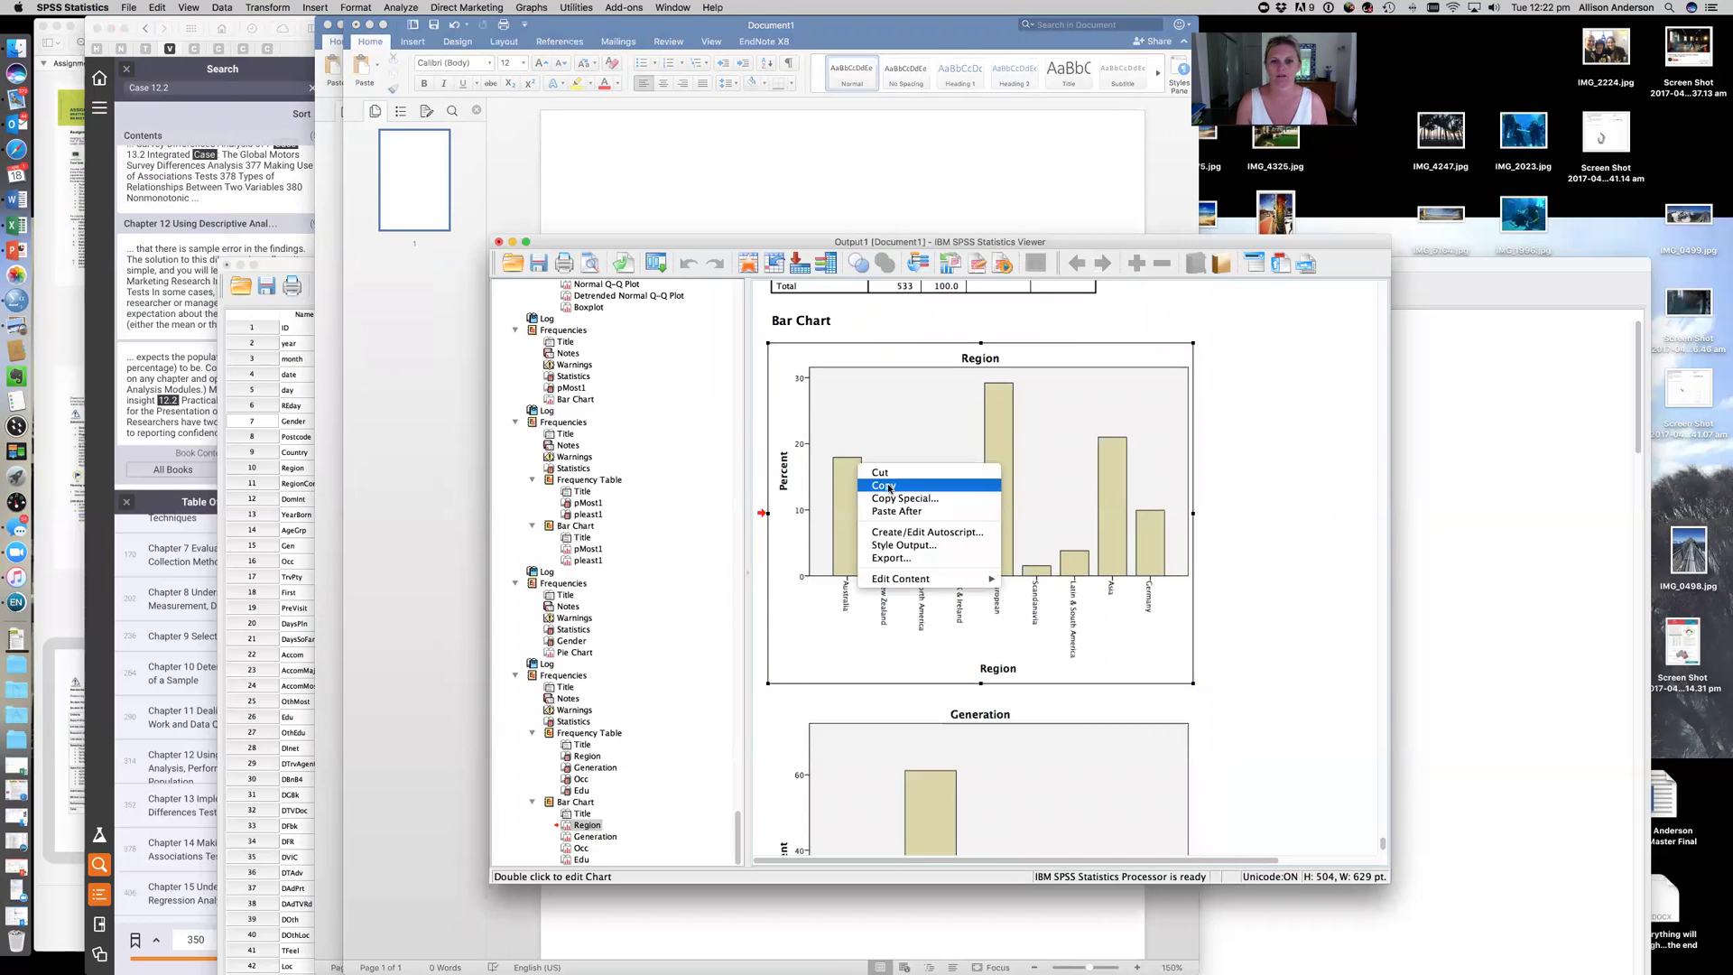
pyautogui.click(894, 499)
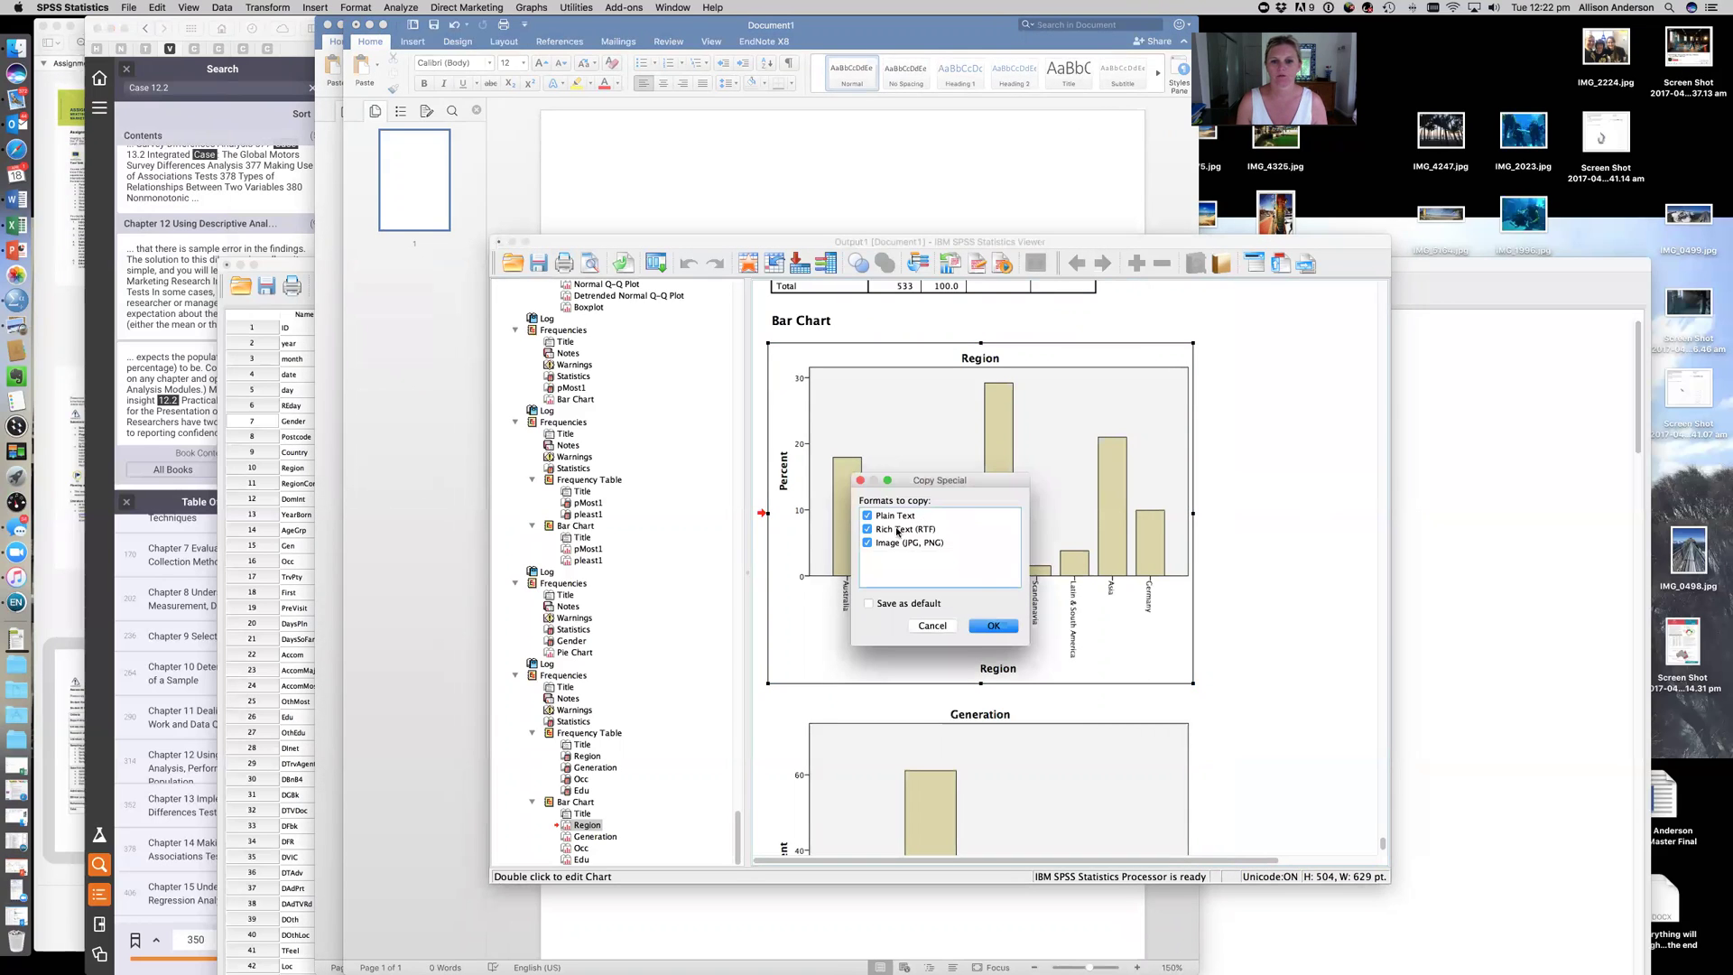
pyautogui.click(866, 530)
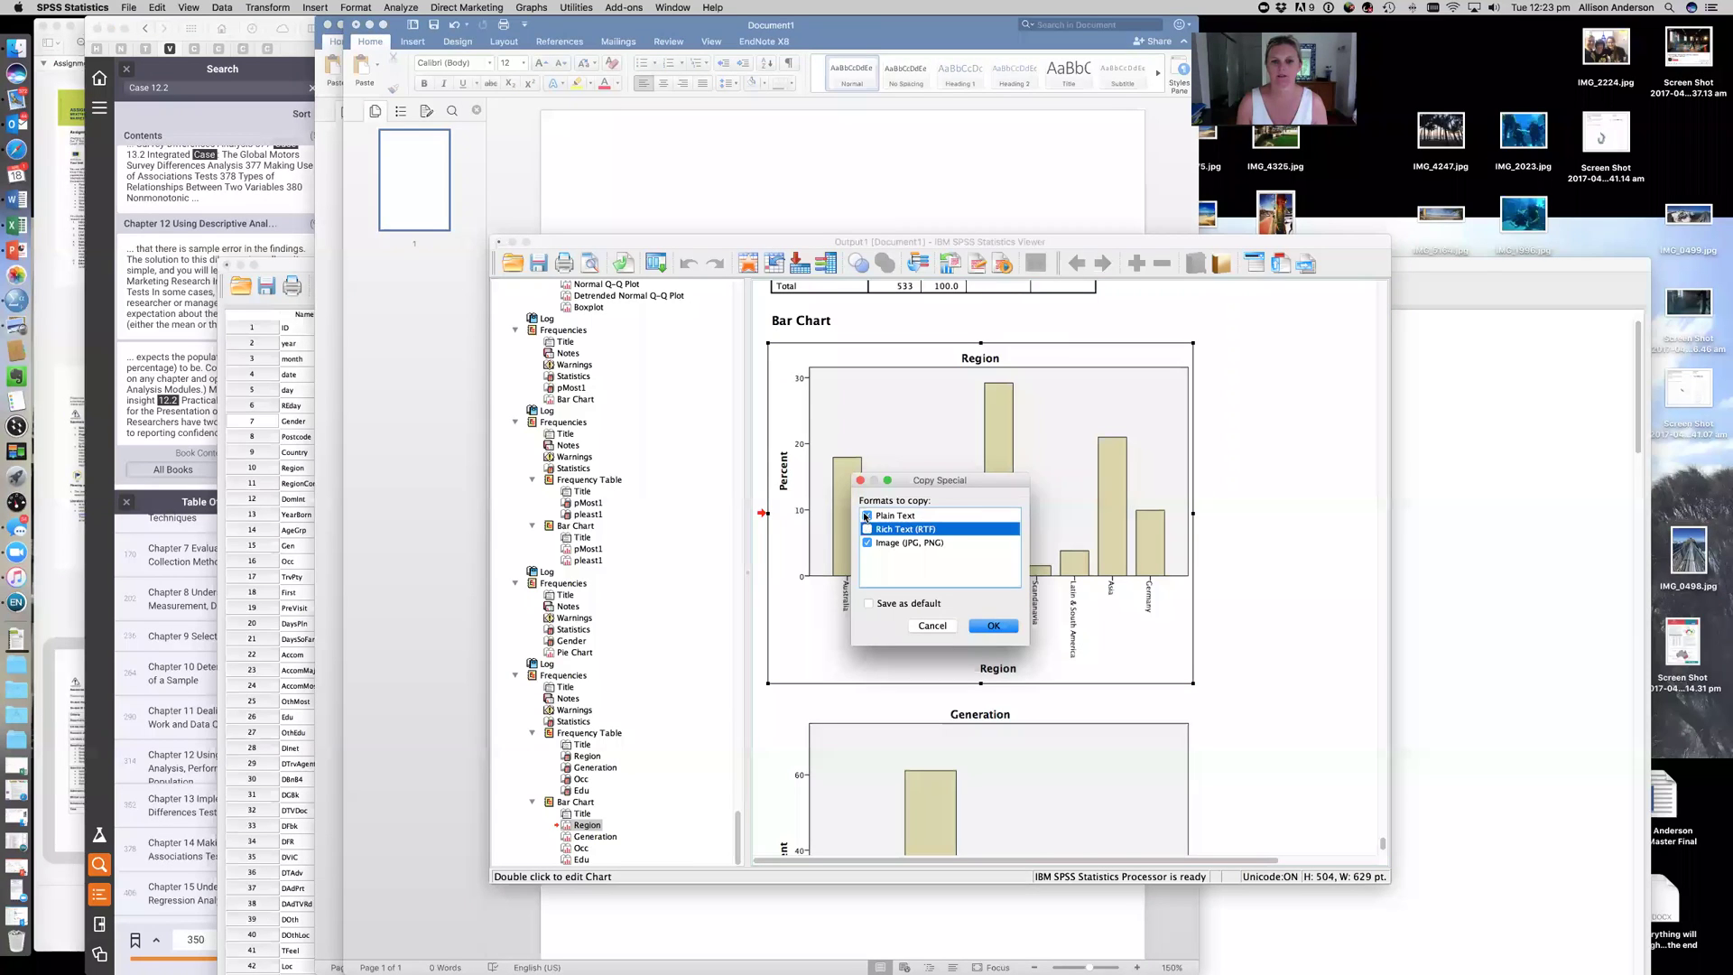
pyautogui.click(868, 515)
pyautogui.click(993, 626)
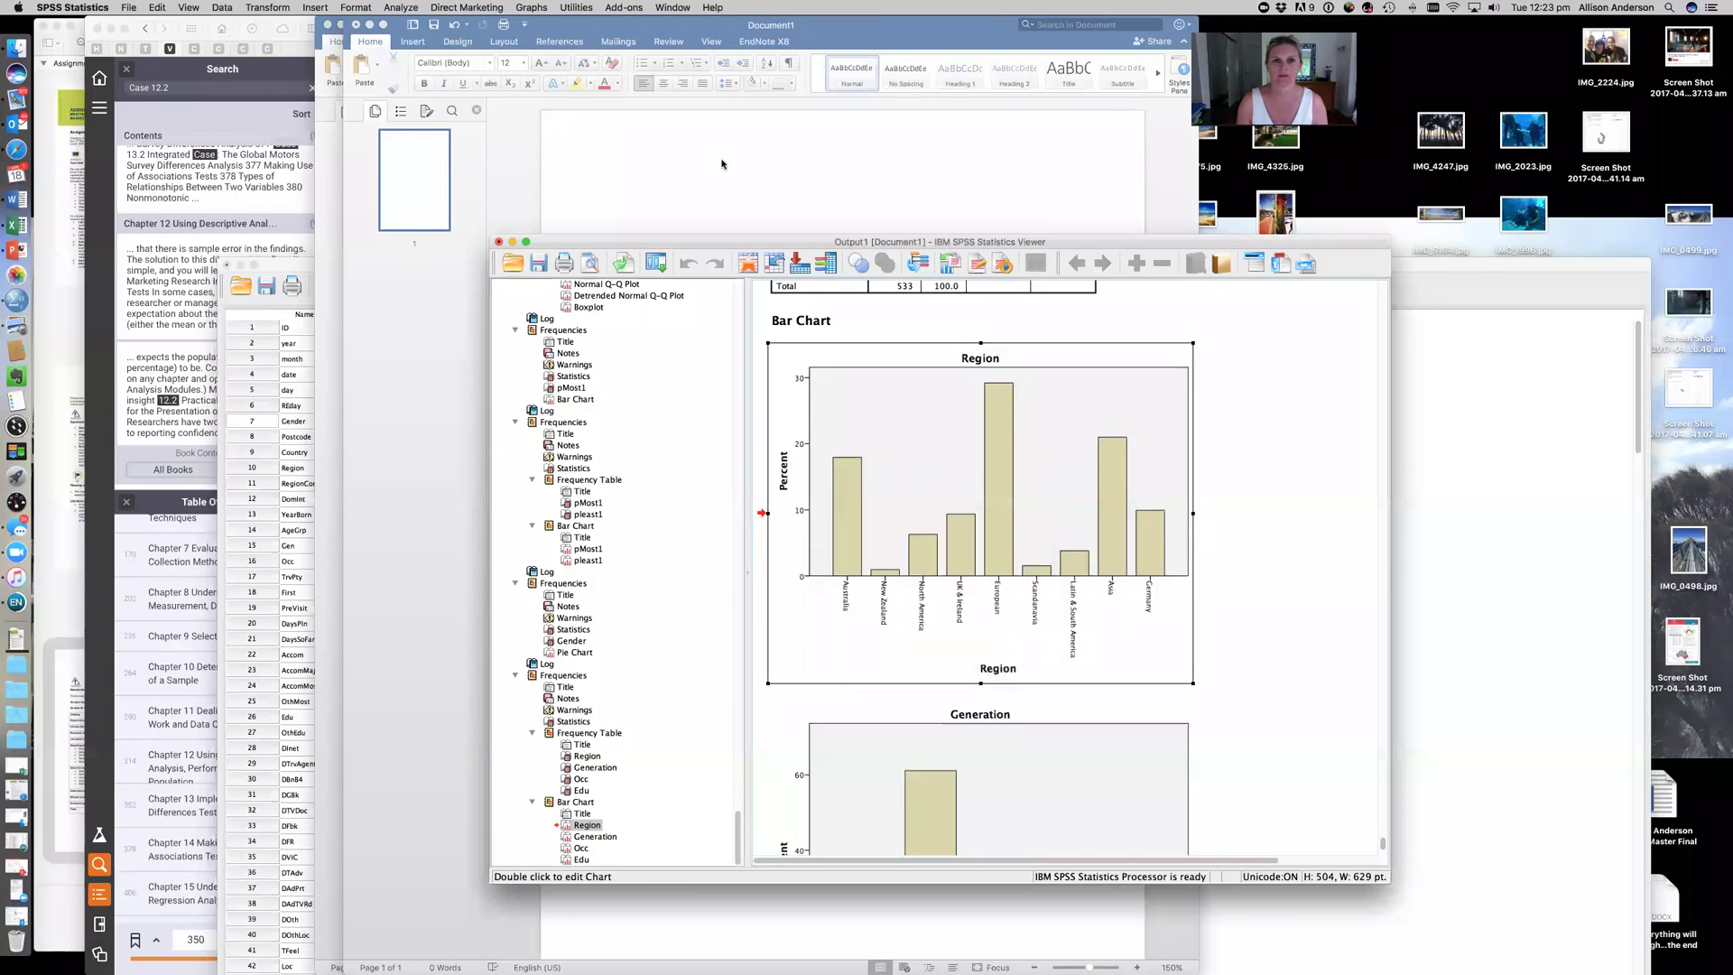
# - Paste the chart into the Word document as Picture (TIFF) with Paste Special and add a blank line above it
pyautogui.click(720, 163)
pyautogui.rightClick(677, 186)
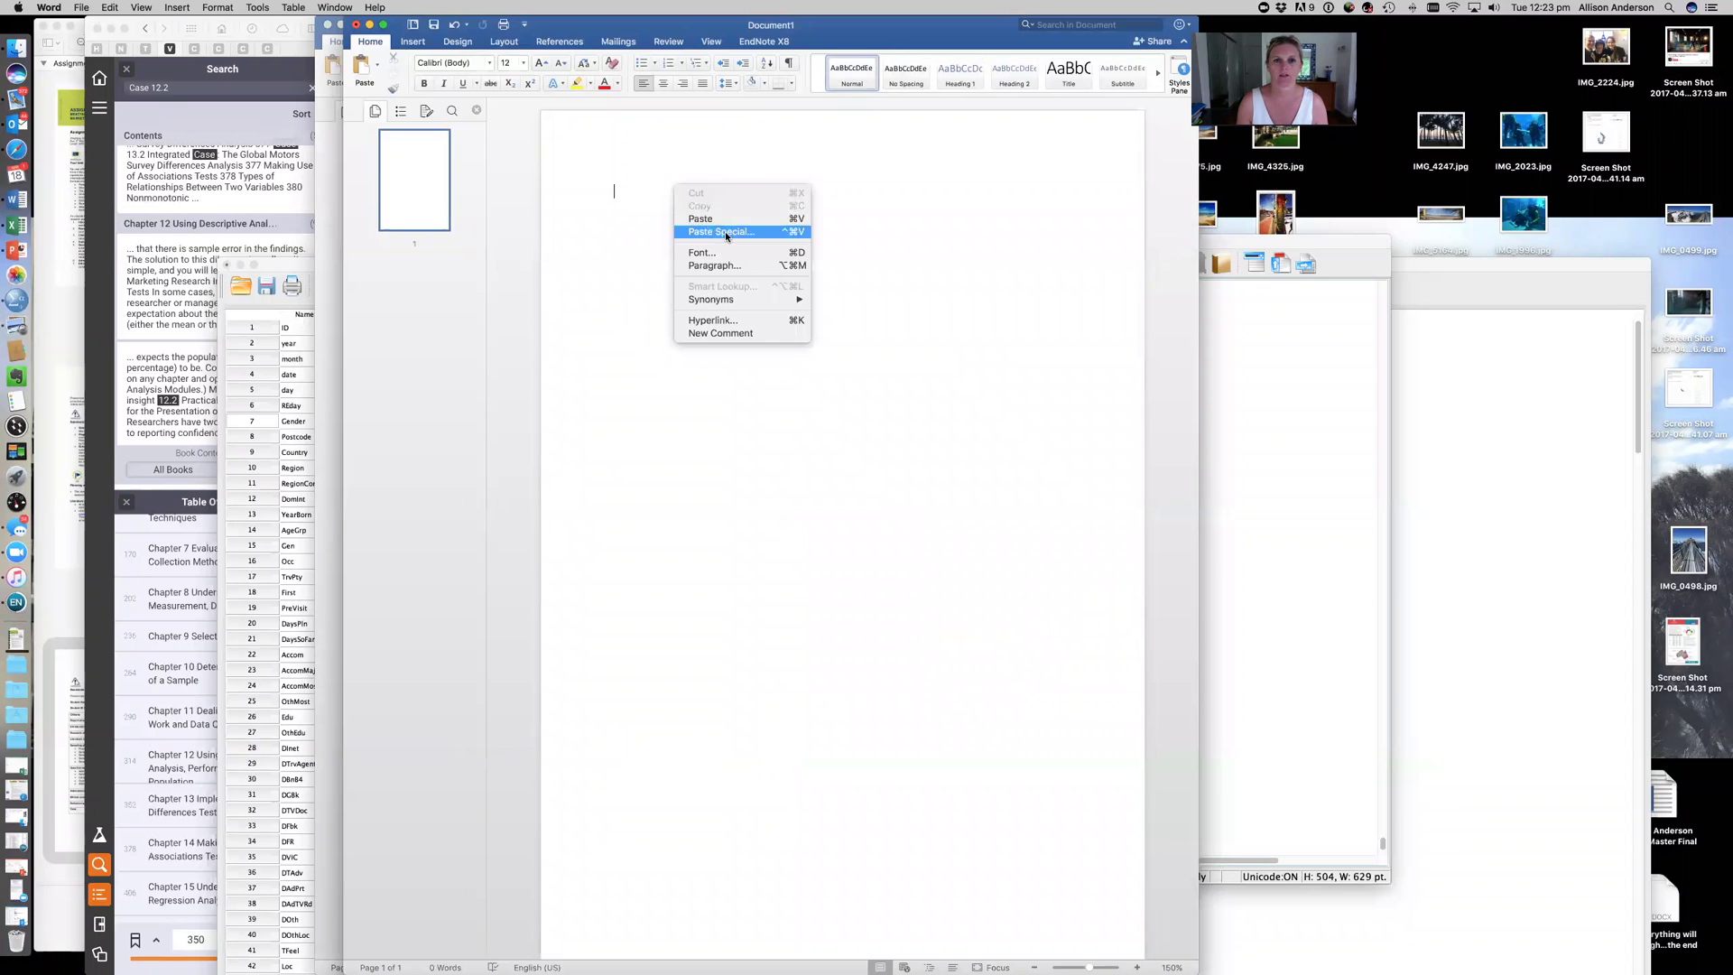
pyautogui.click(727, 231)
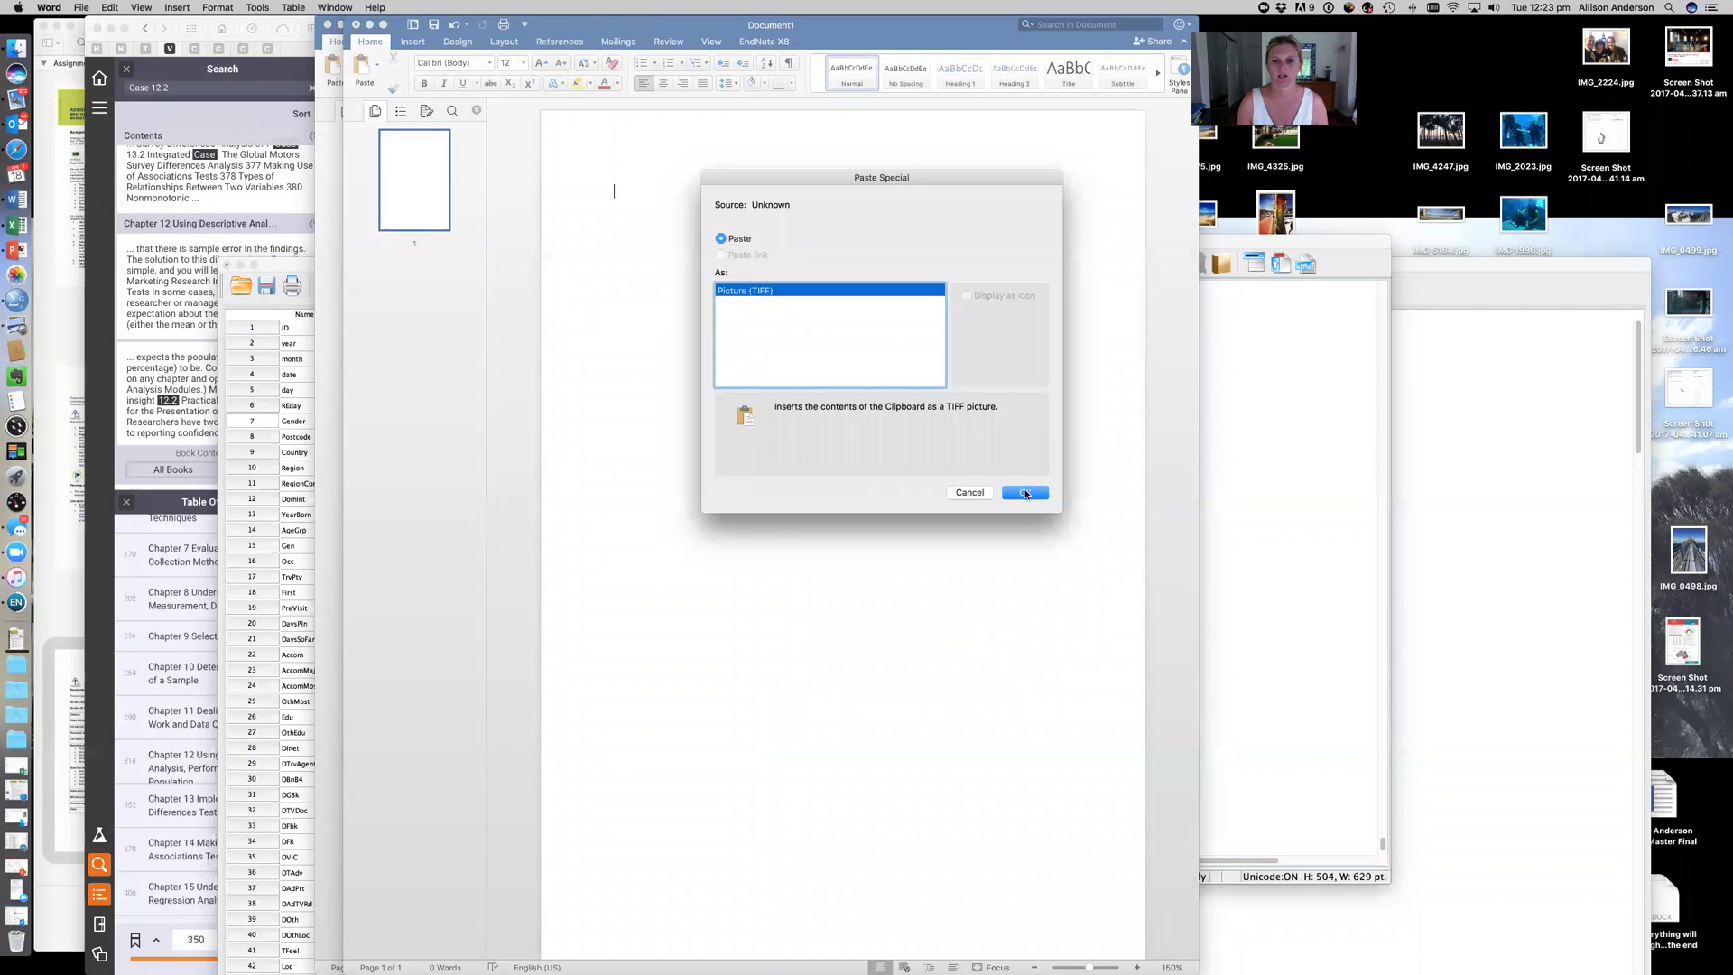
pyautogui.click(1025, 493)
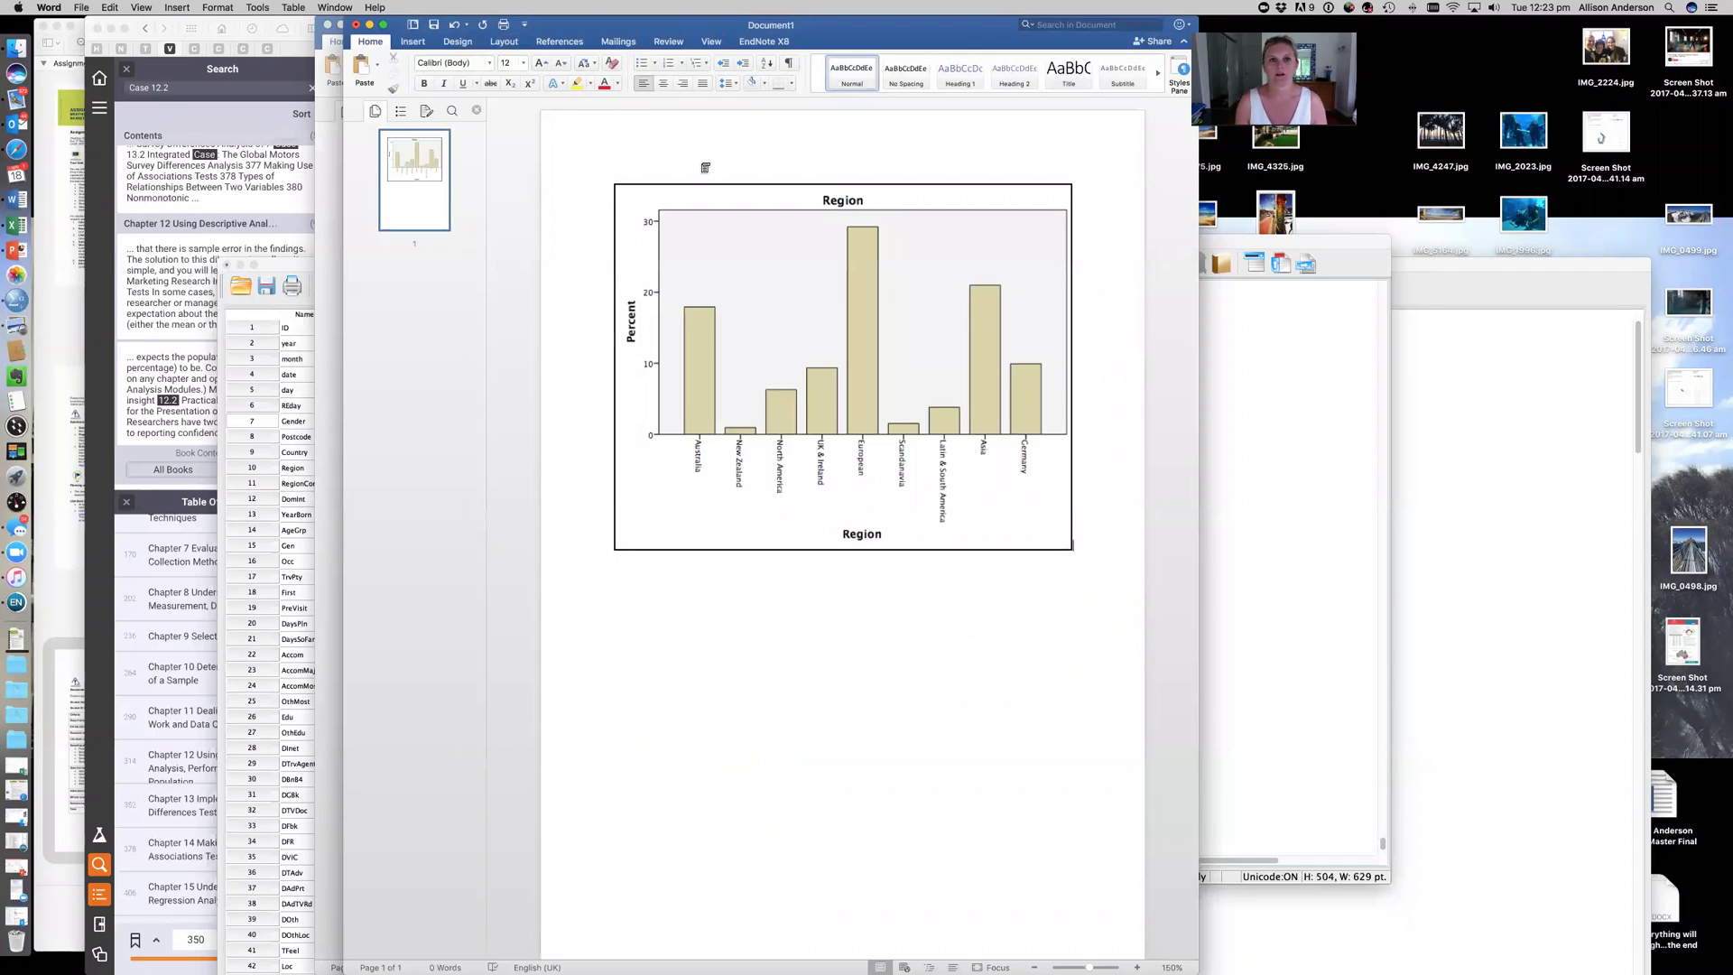
pyautogui.click(686, 189)
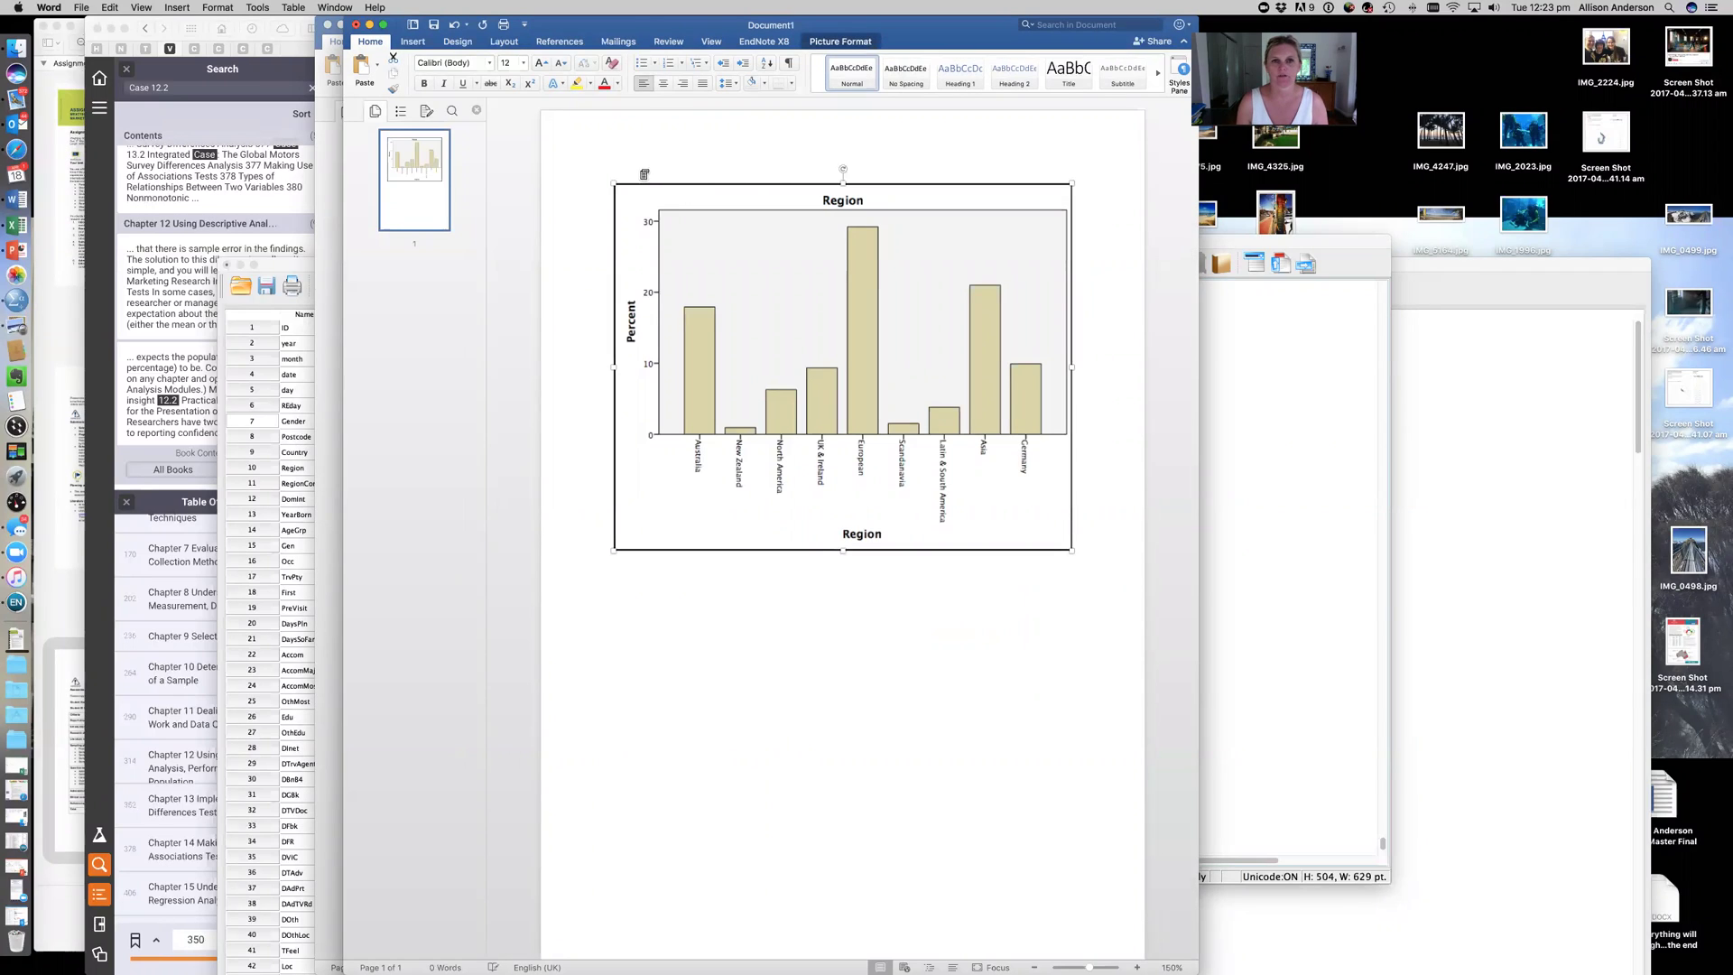
pyautogui.click(598, 211)
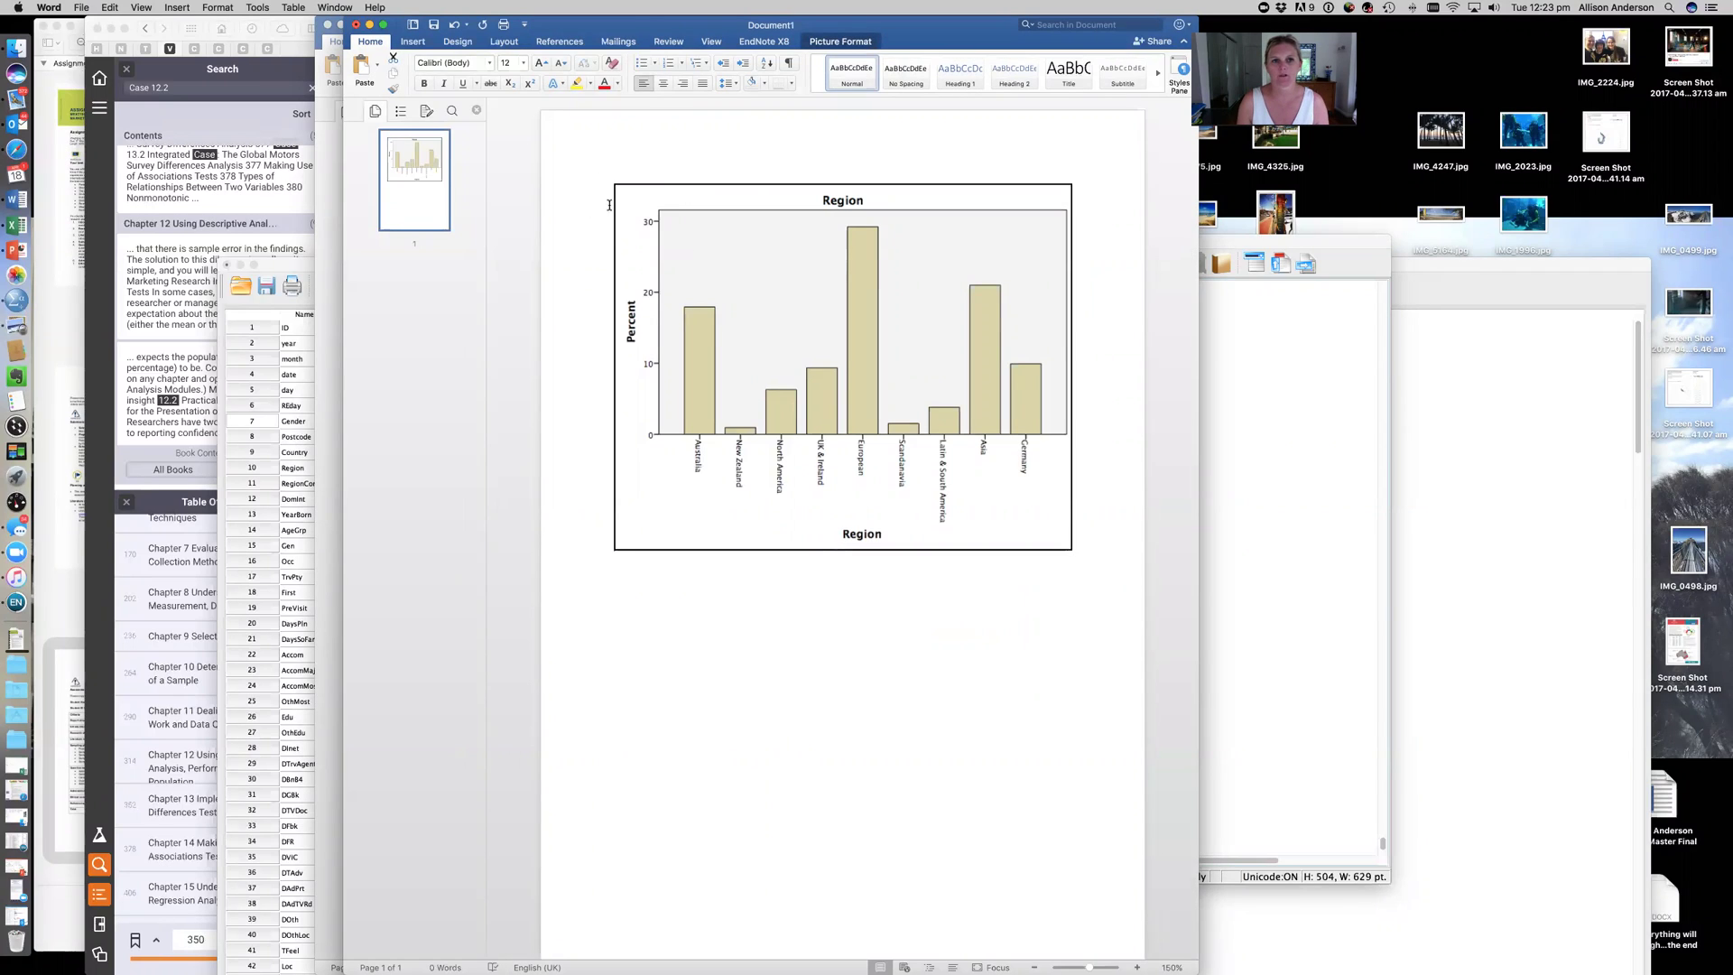
pyautogui.press('Return')
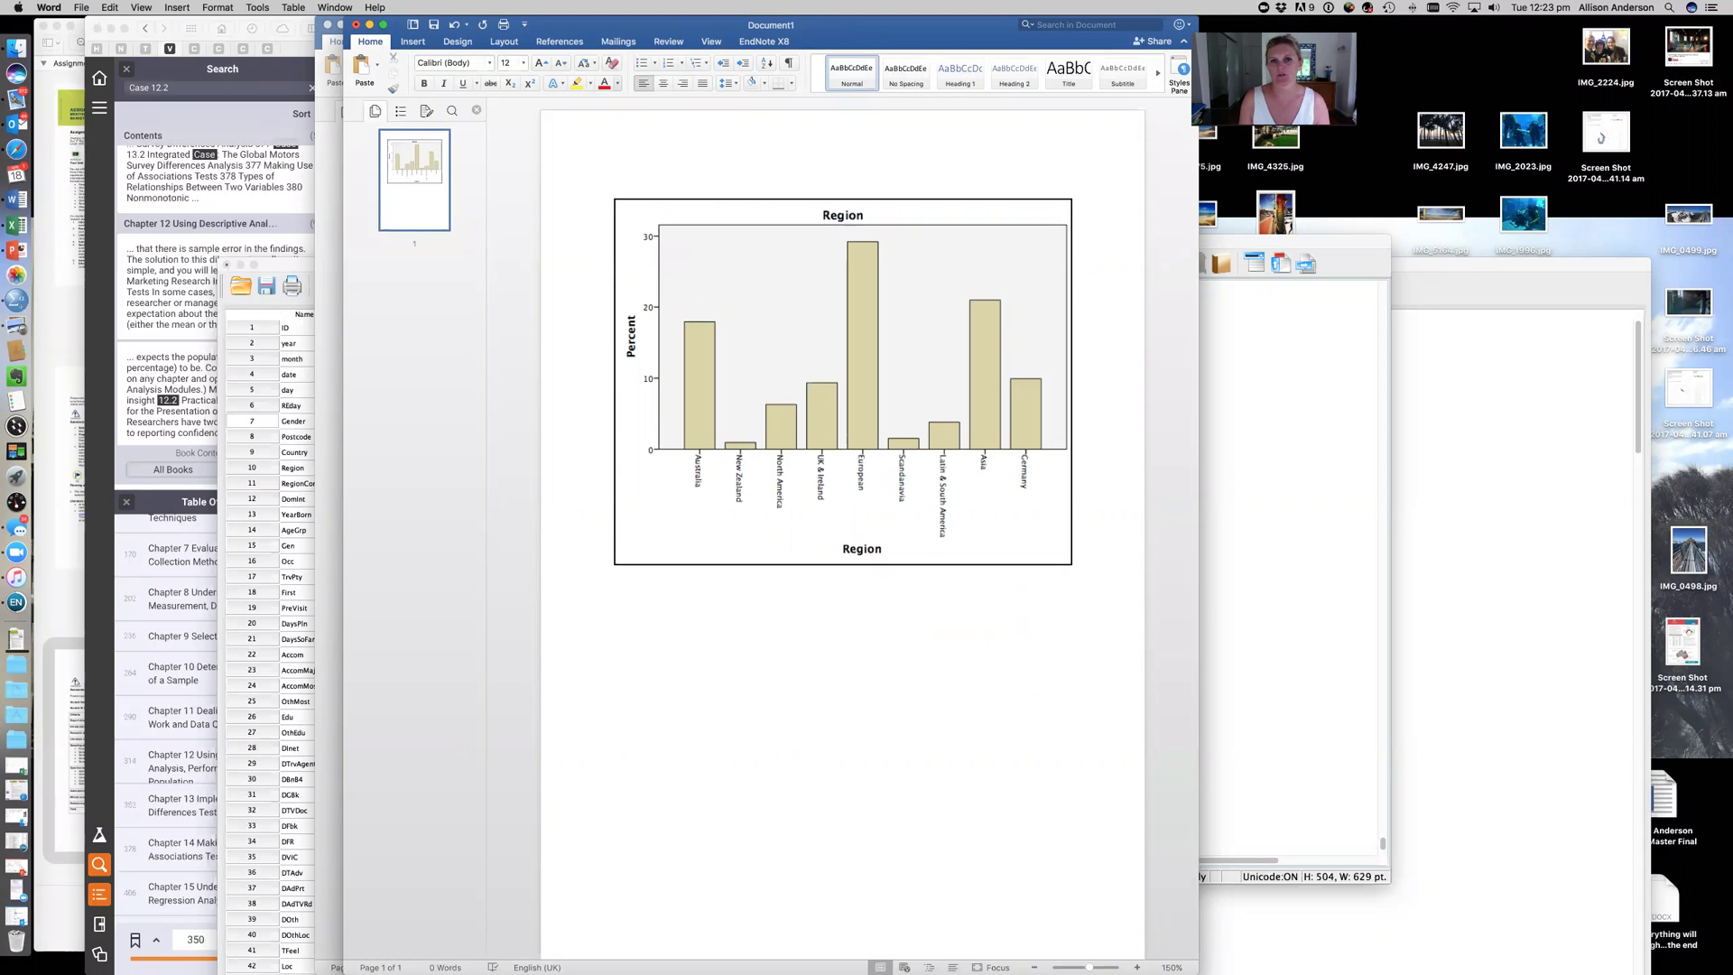
# - Return to the SPSS output, select the Region frequency table and export only the selection as Word/RTF to OUTPUT.doc
pyautogui.click(1258, 512)
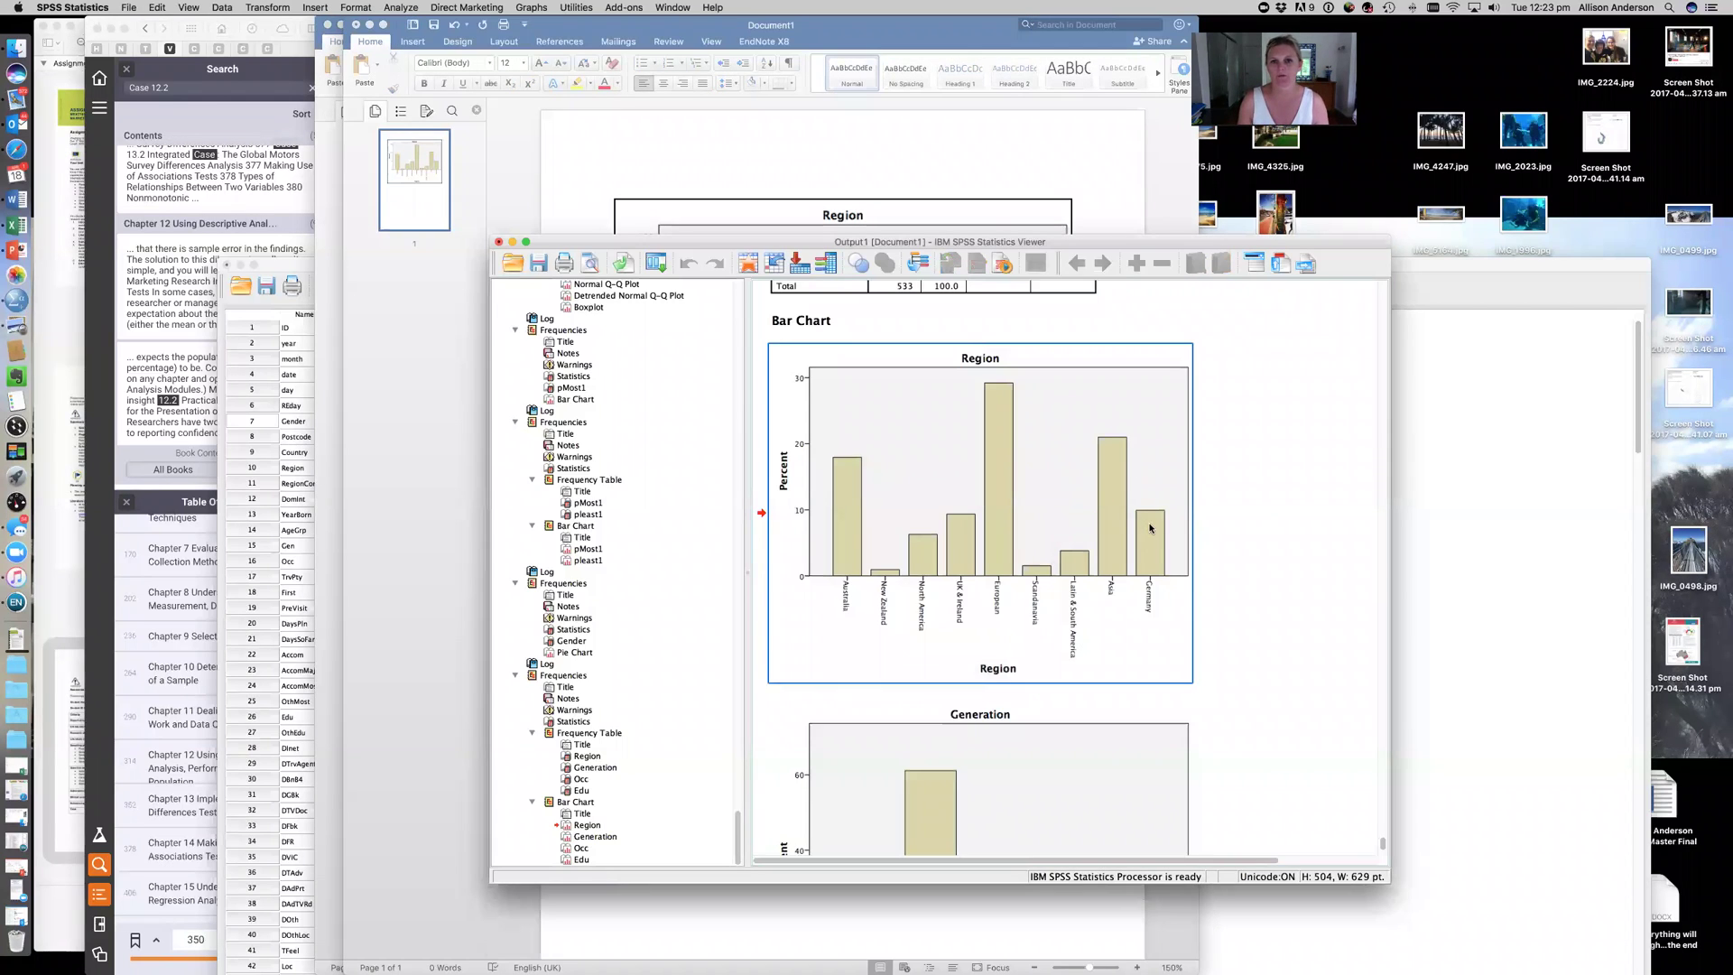
pyautogui.scroll(5, 1149, 528)
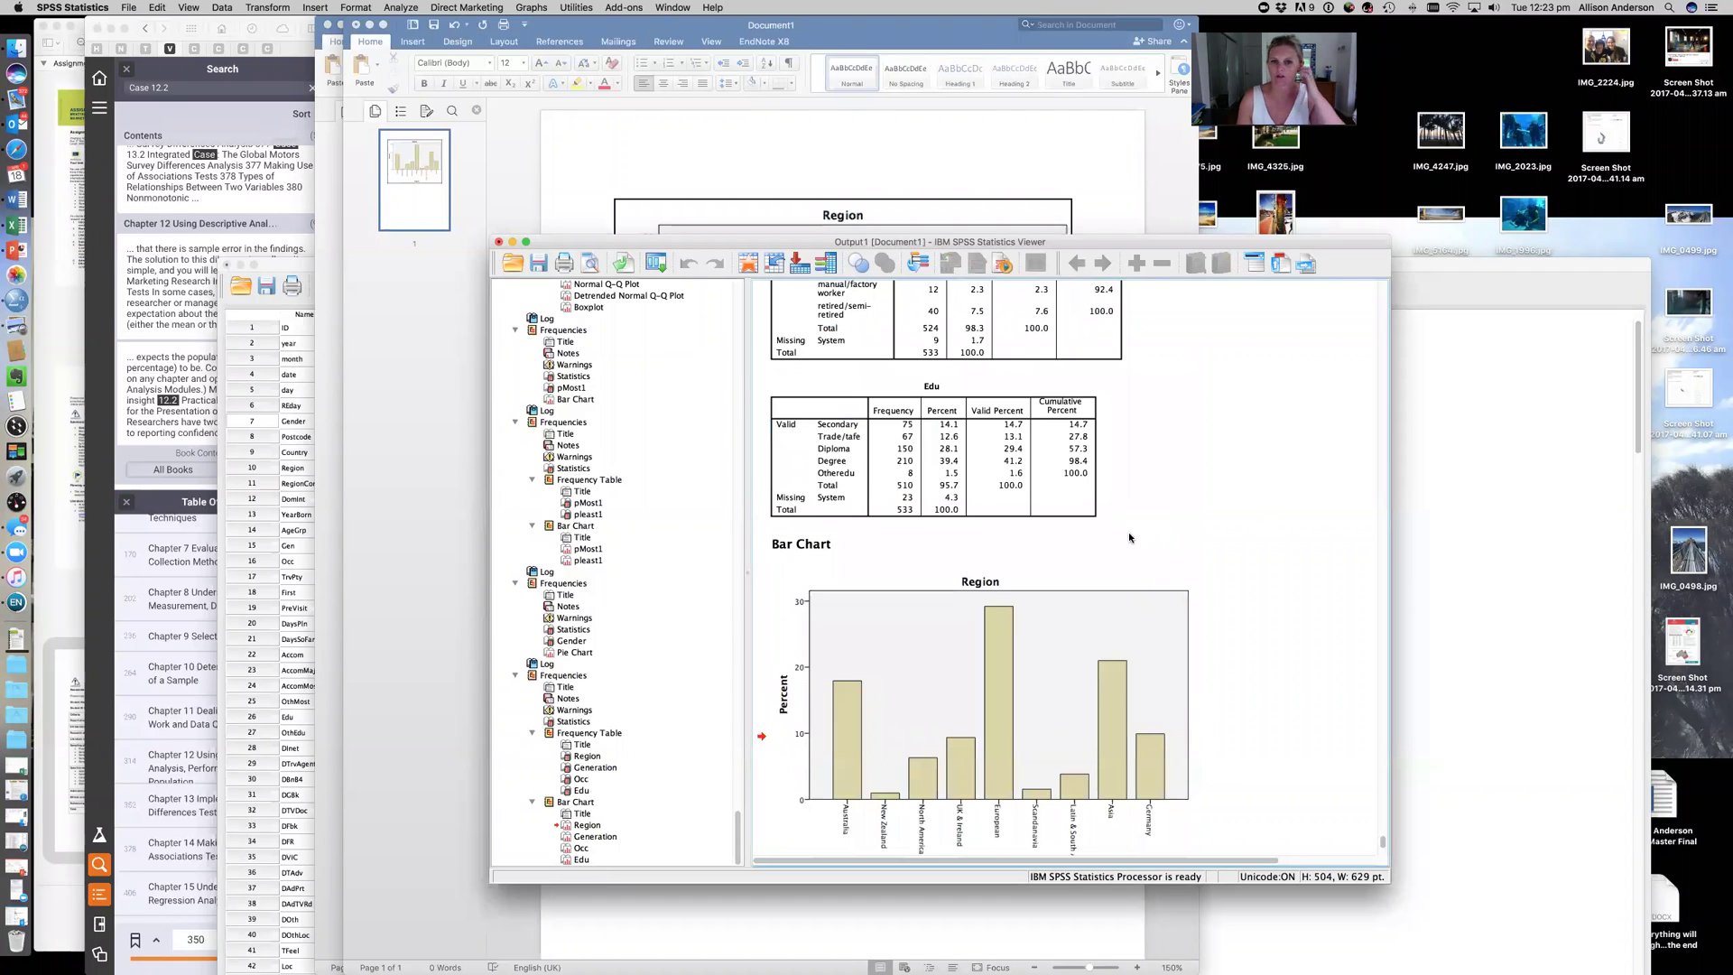
pyautogui.click(1053, 503)
pyautogui.scroll(10, 1050, 504)
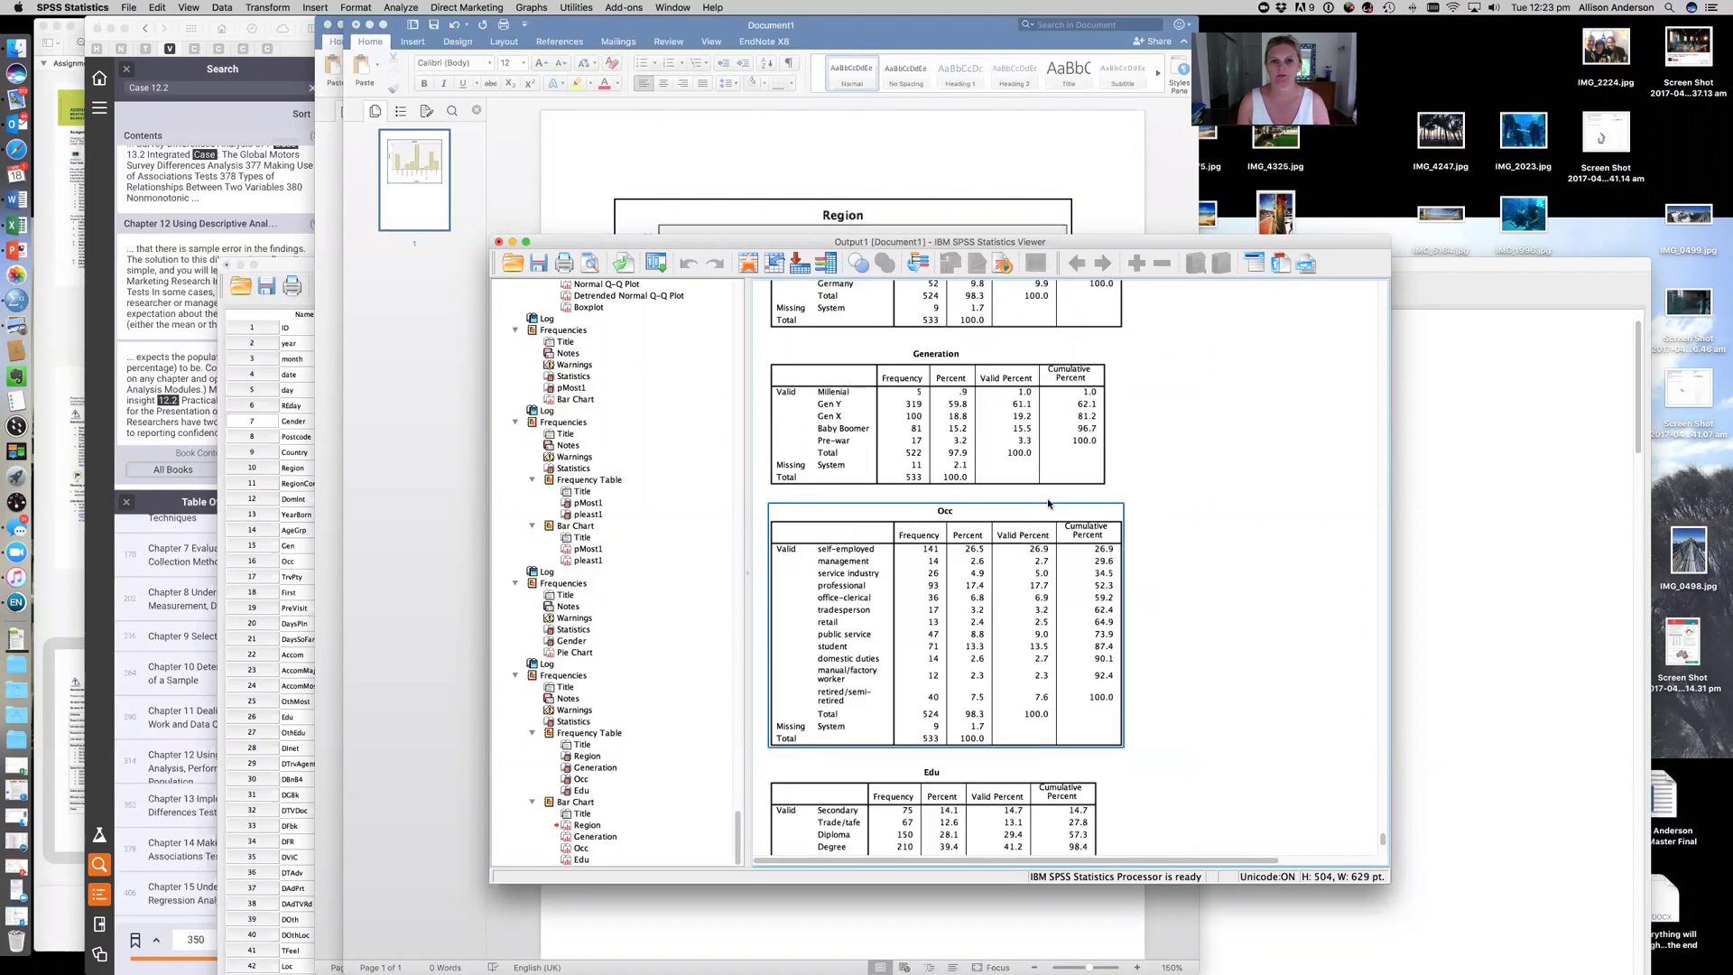
pyautogui.click(1024, 573)
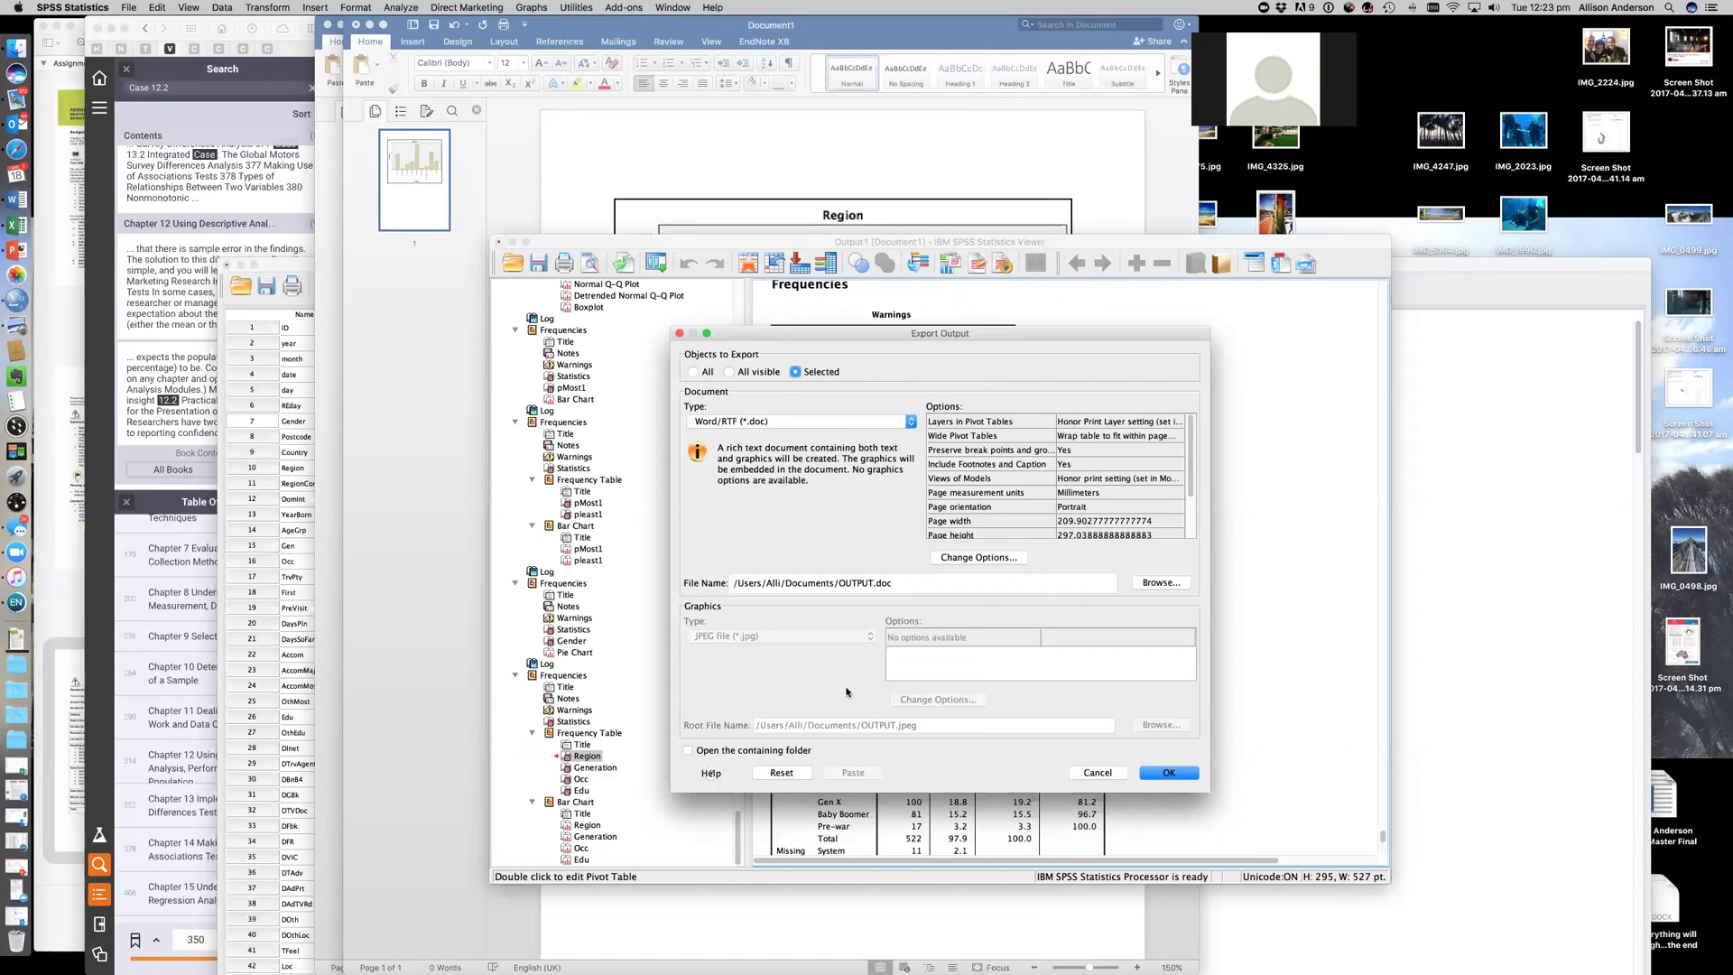
pyautogui.click(1166, 773)
# - Copy the Region frequency table, switch to Excel, minimize the open timesheet and create a new blank workbook
pyautogui.rightClick(877, 593)
pyautogui.click(925, 626)
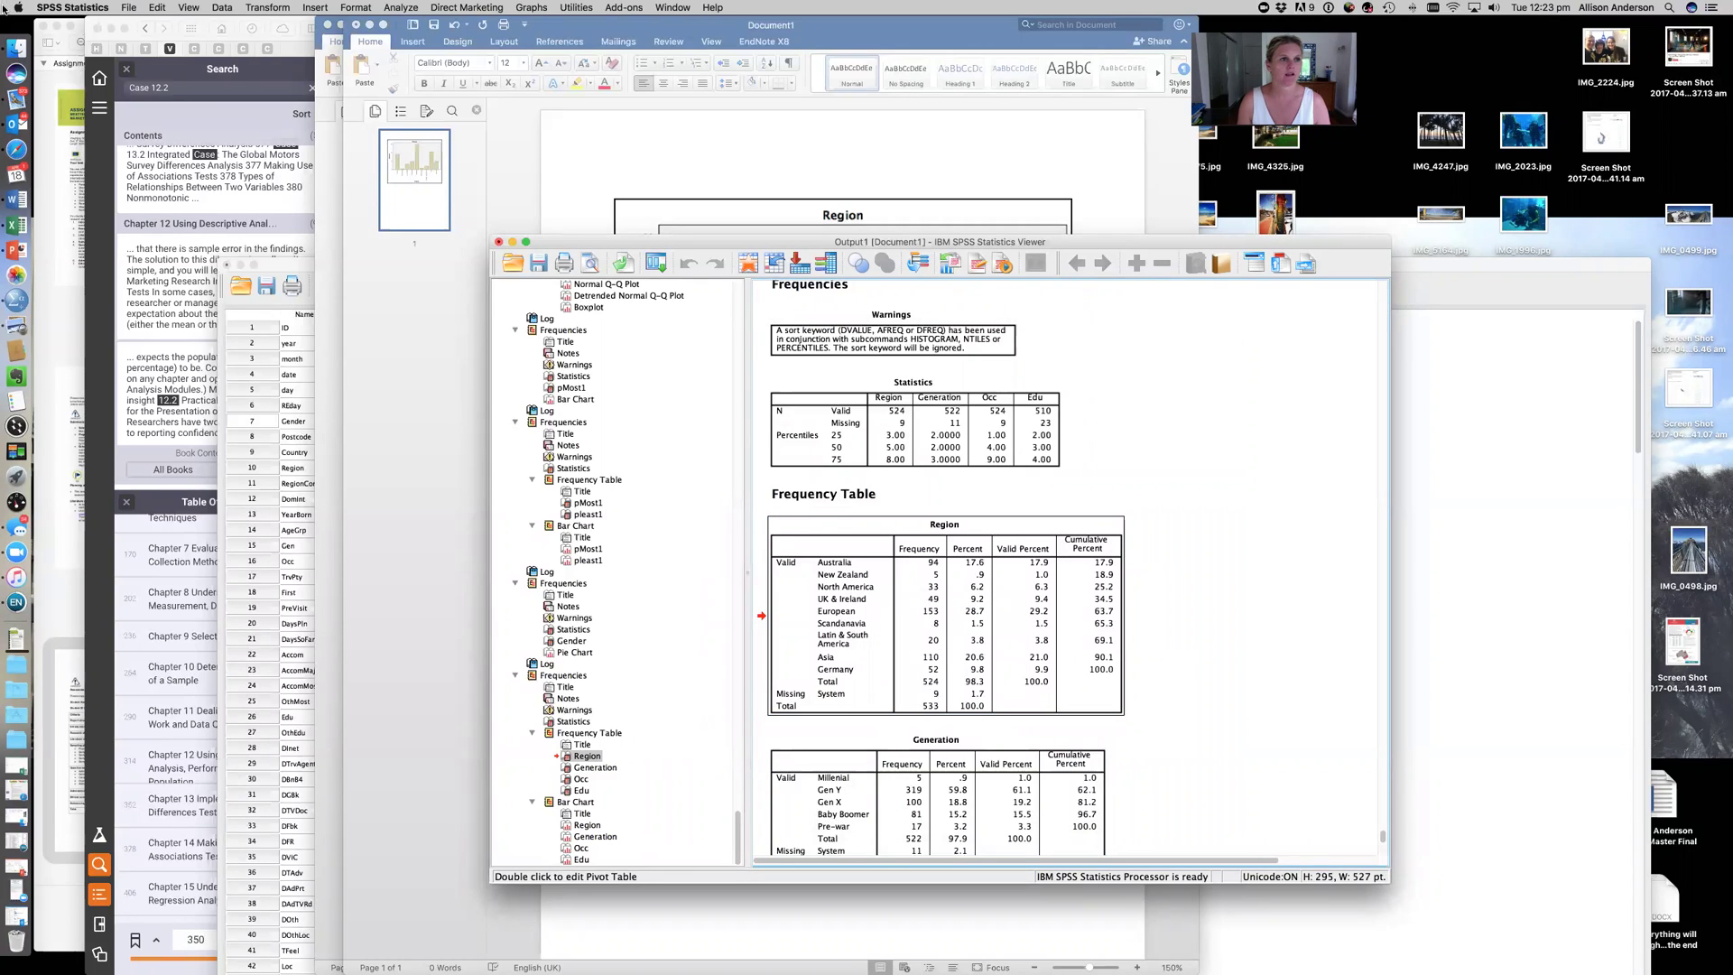
pyautogui.click(30, 217)
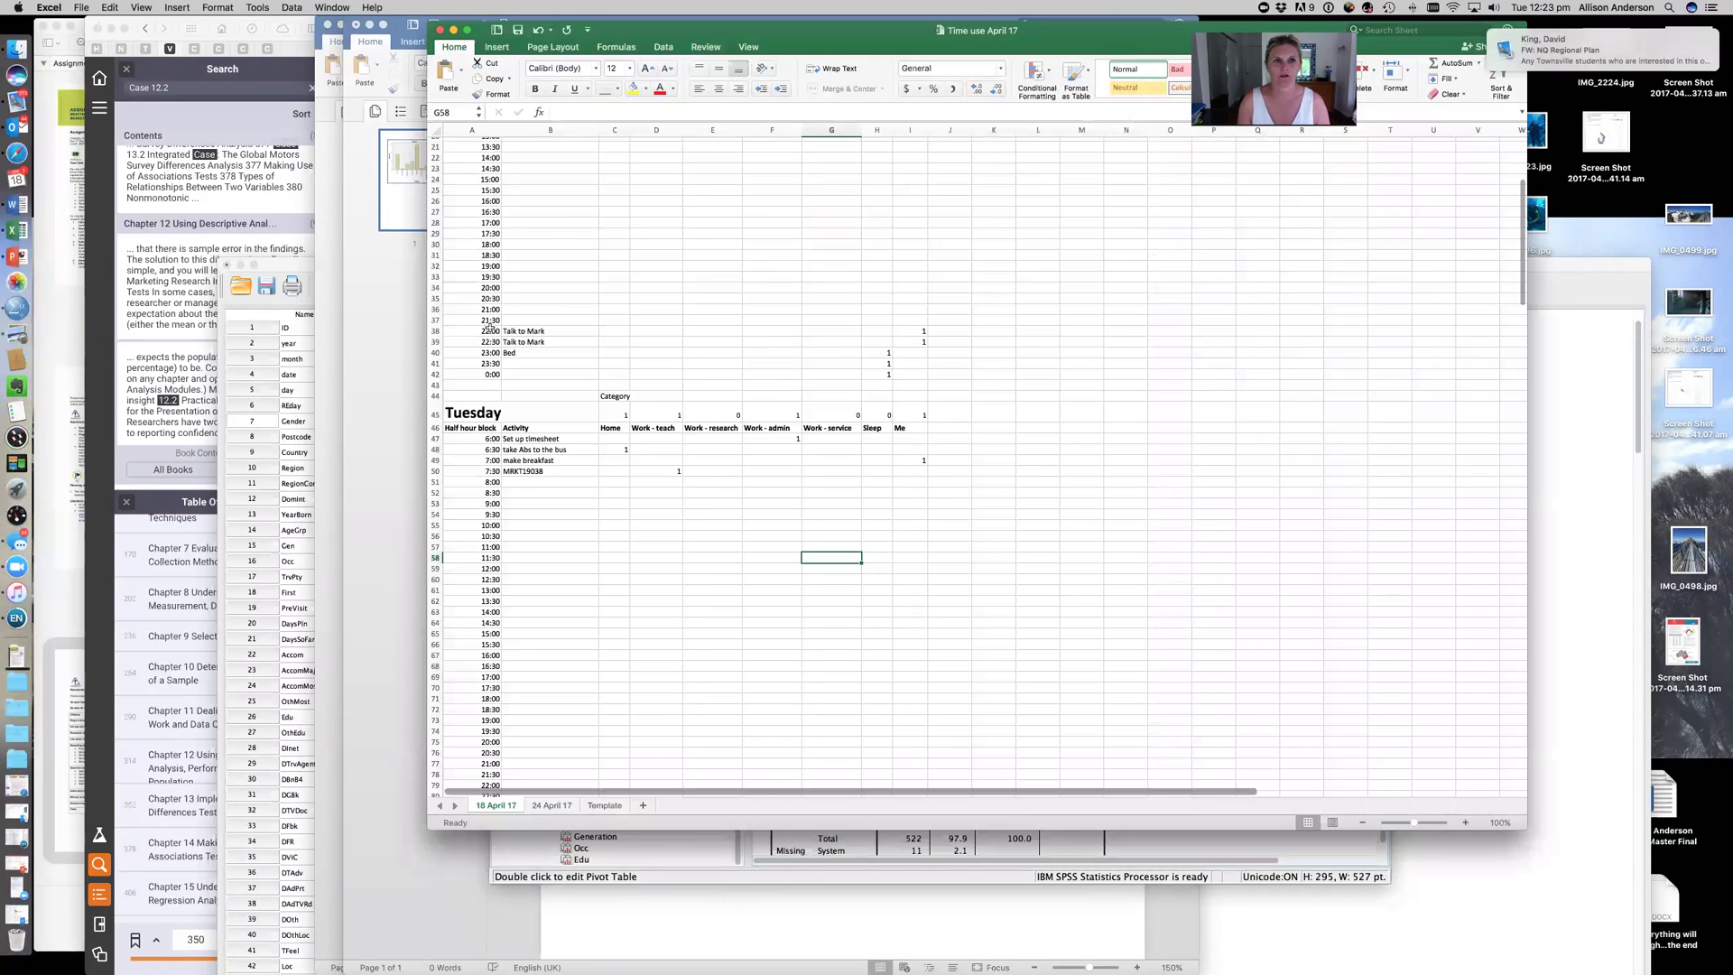
pyautogui.press('super+m')
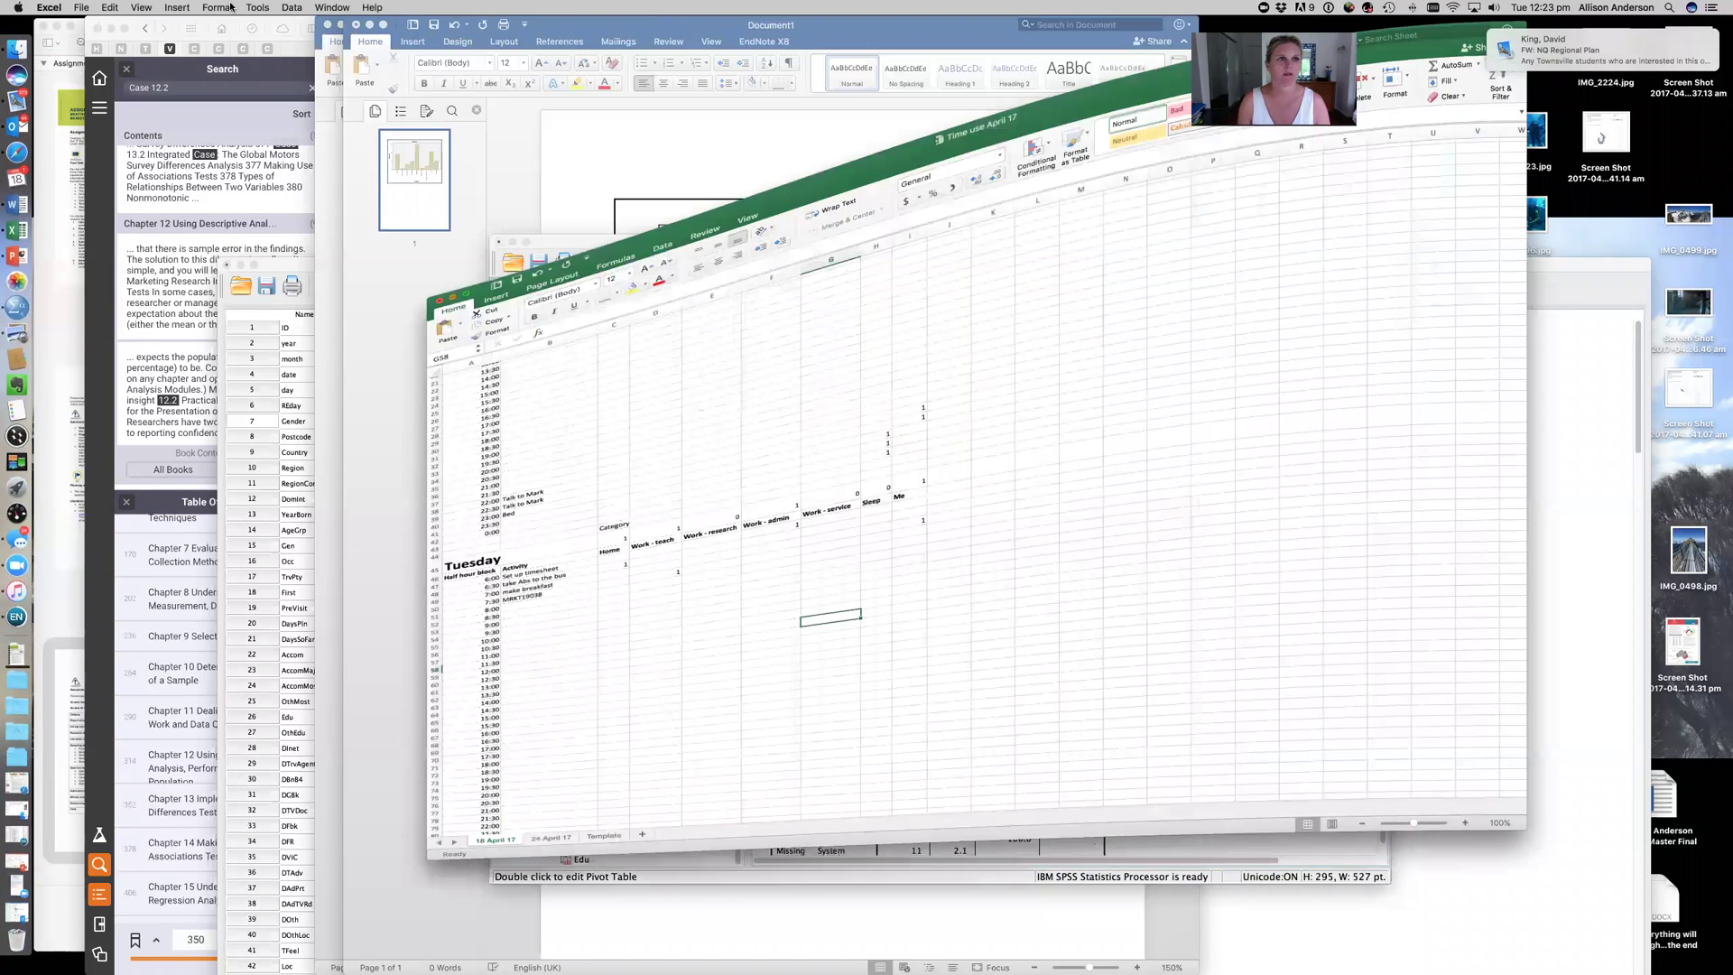
pyautogui.click(81, 7)
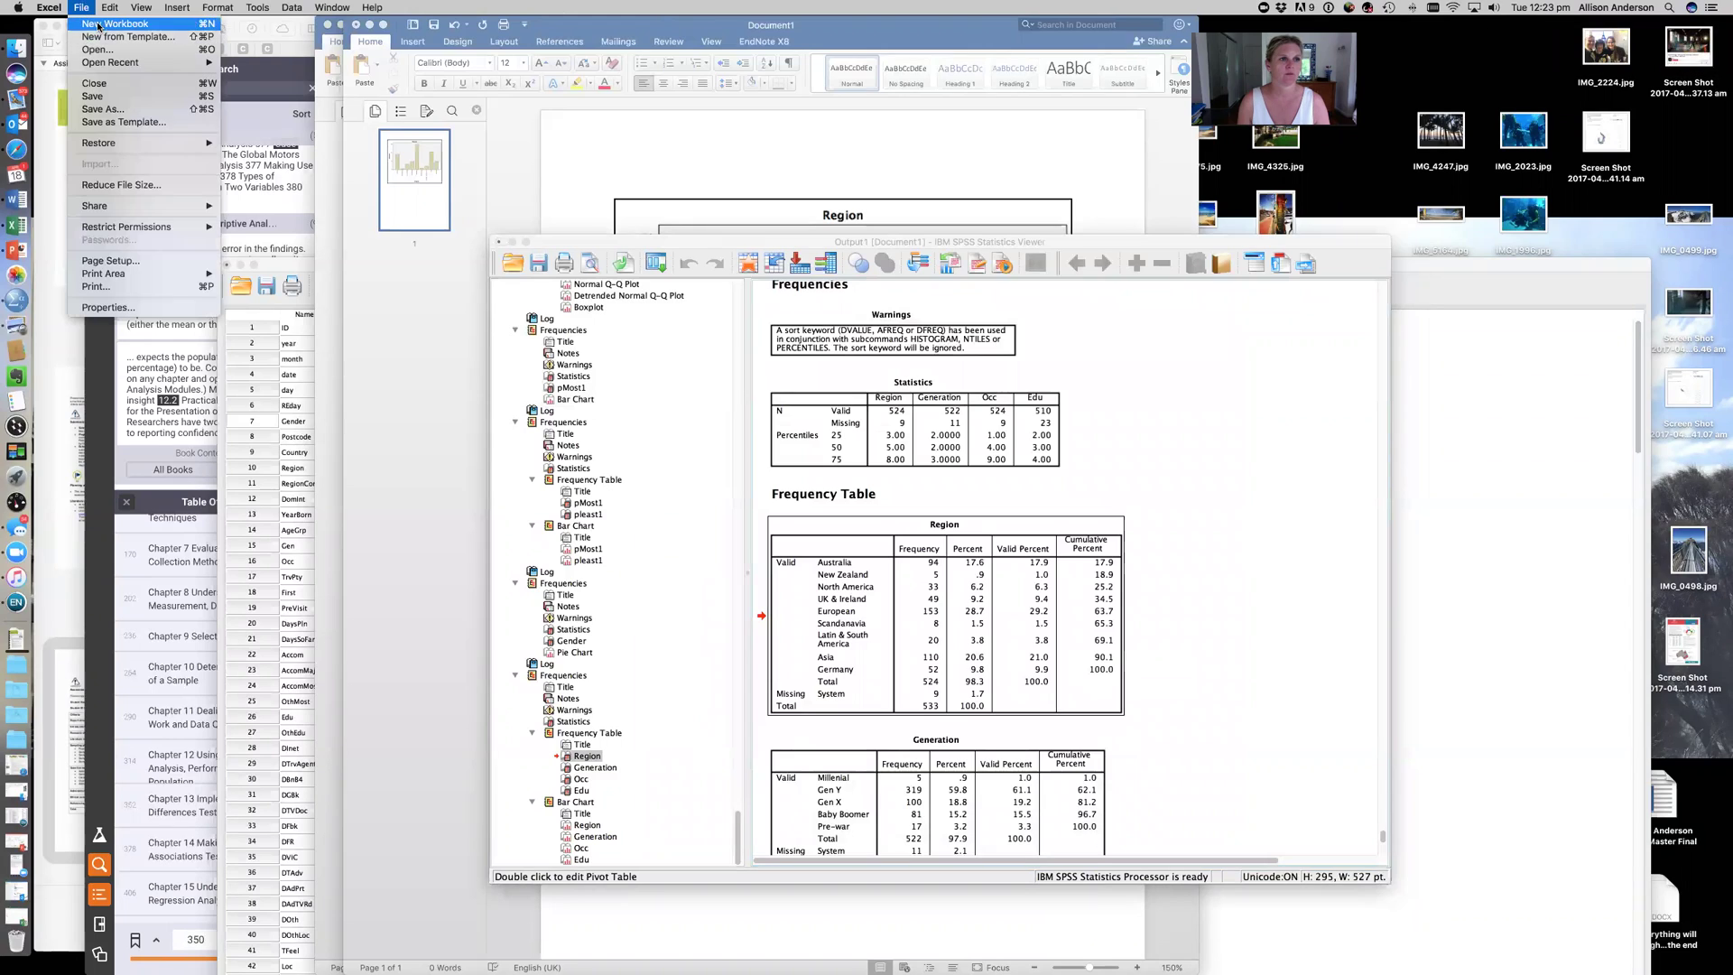
pyautogui.click(99, 25)
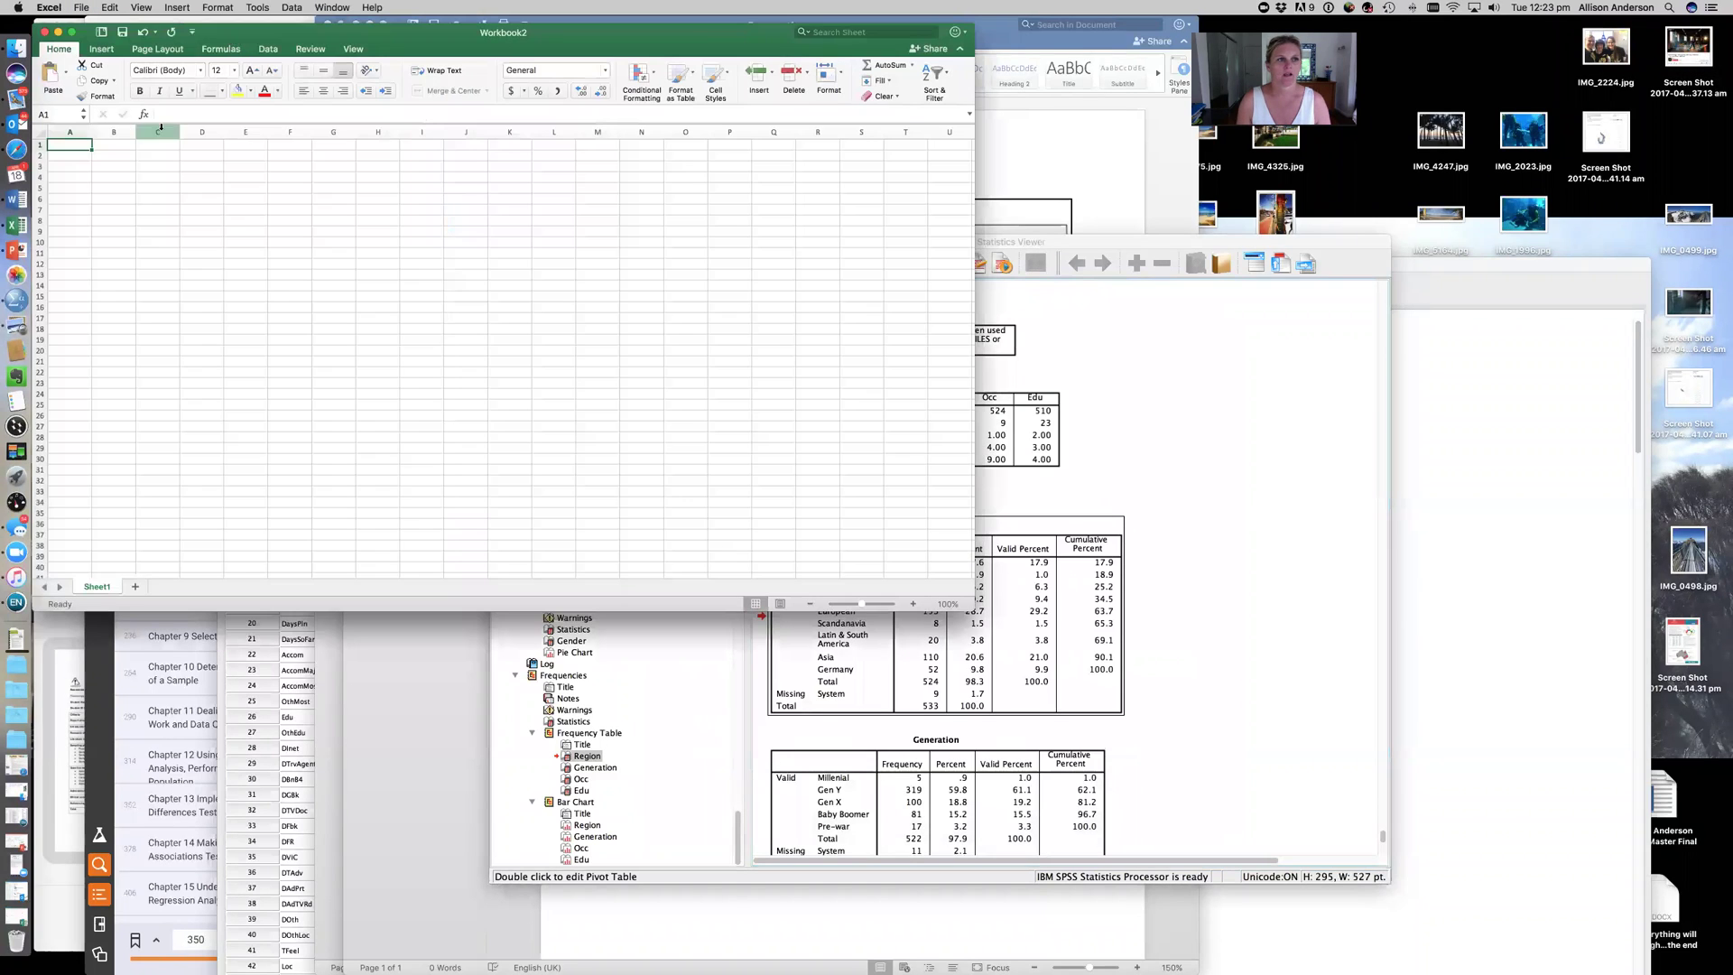
# - Paste the copied Region table into the new workbook starting at cell B2
pyautogui.rightClick(110, 154)
pyautogui.click(185, 186)
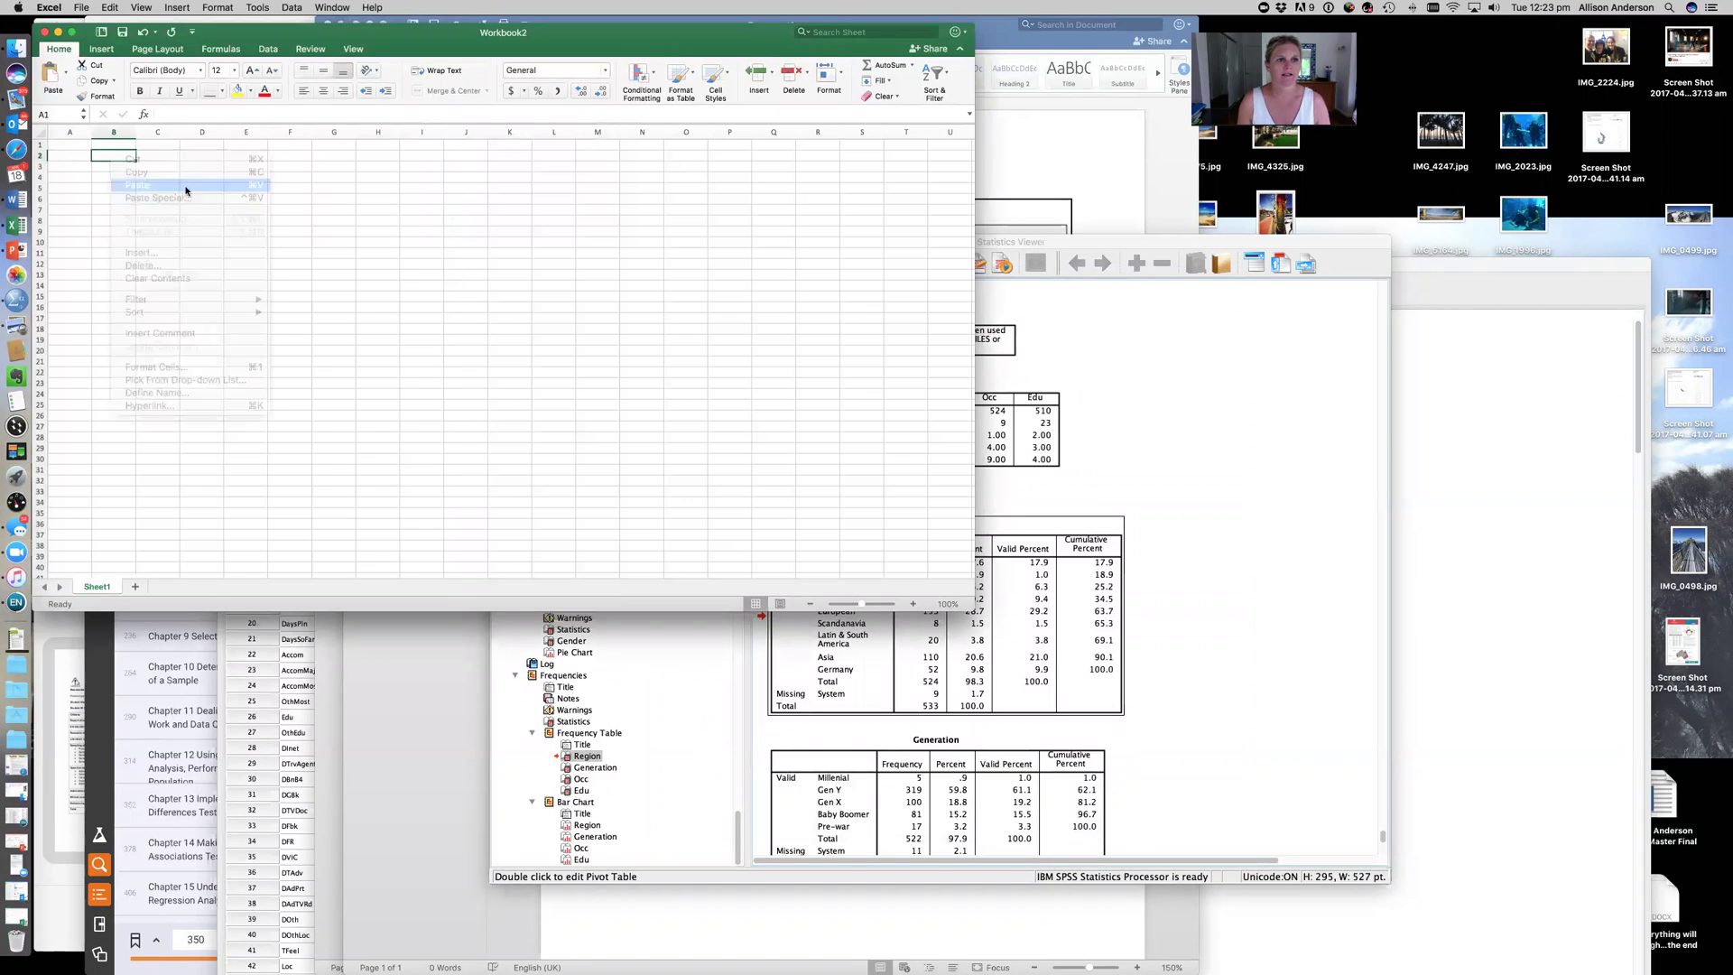
pyautogui.click(413, 342)
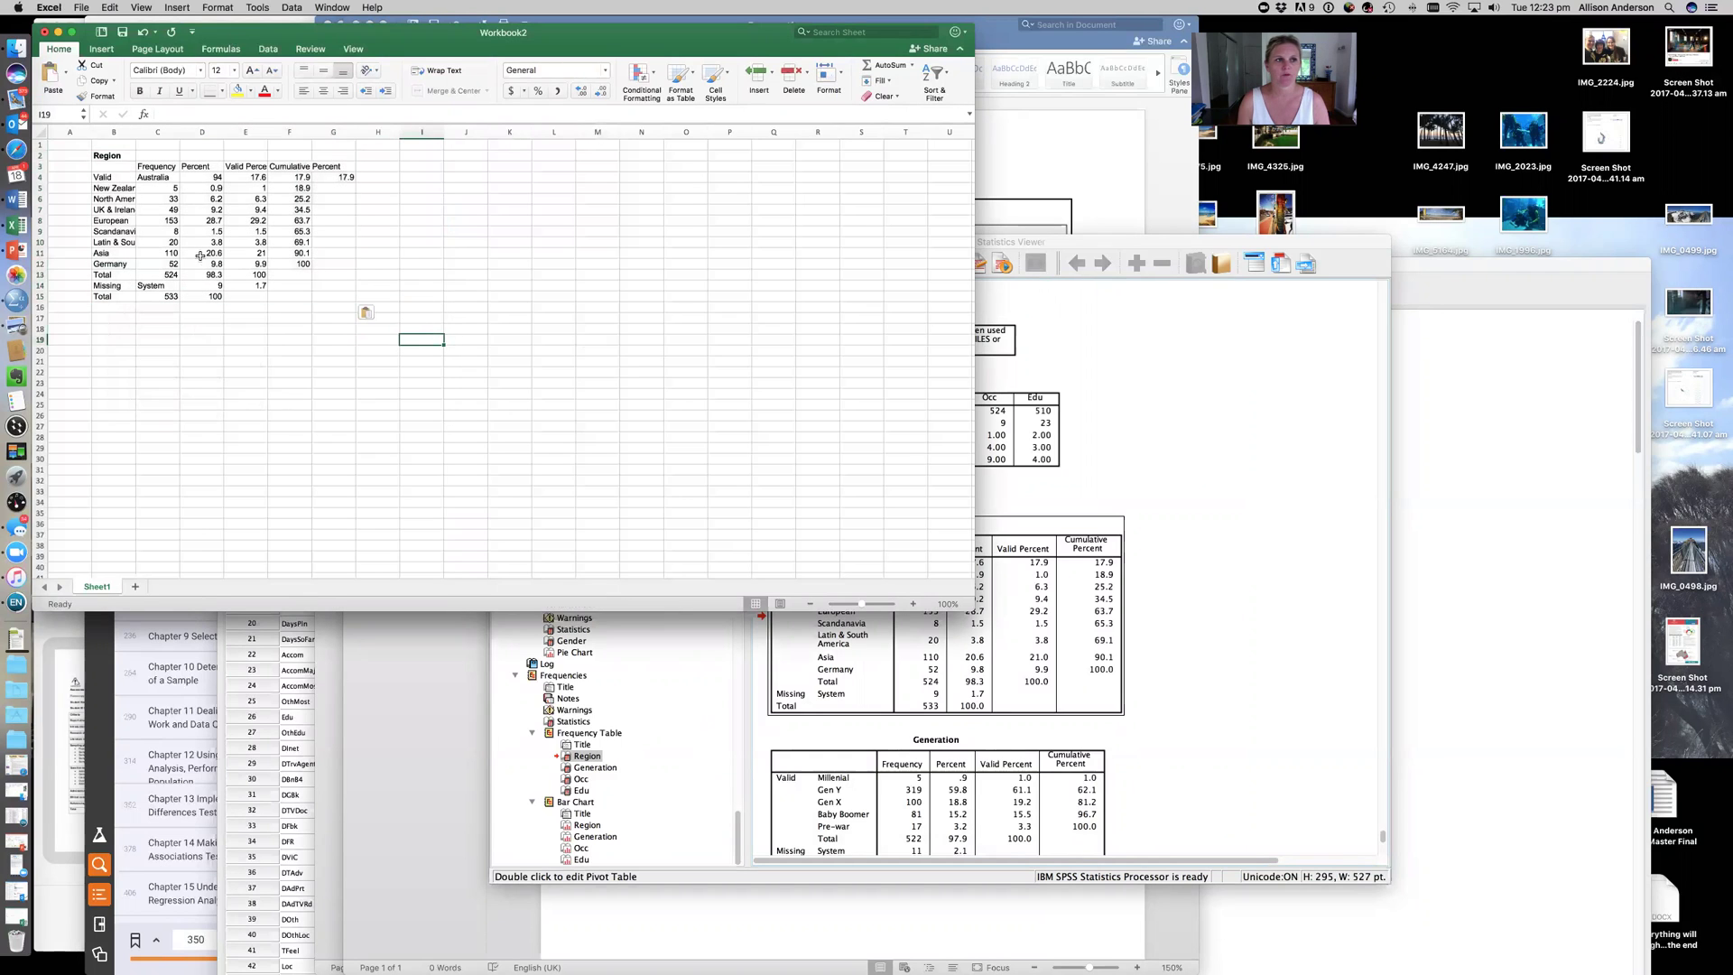
# - Return to the SPSS output and look through the frequency tables and bar charts of the newest frequencies
pyautogui.click(1249, 503)
pyautogui.click(1097, 567)
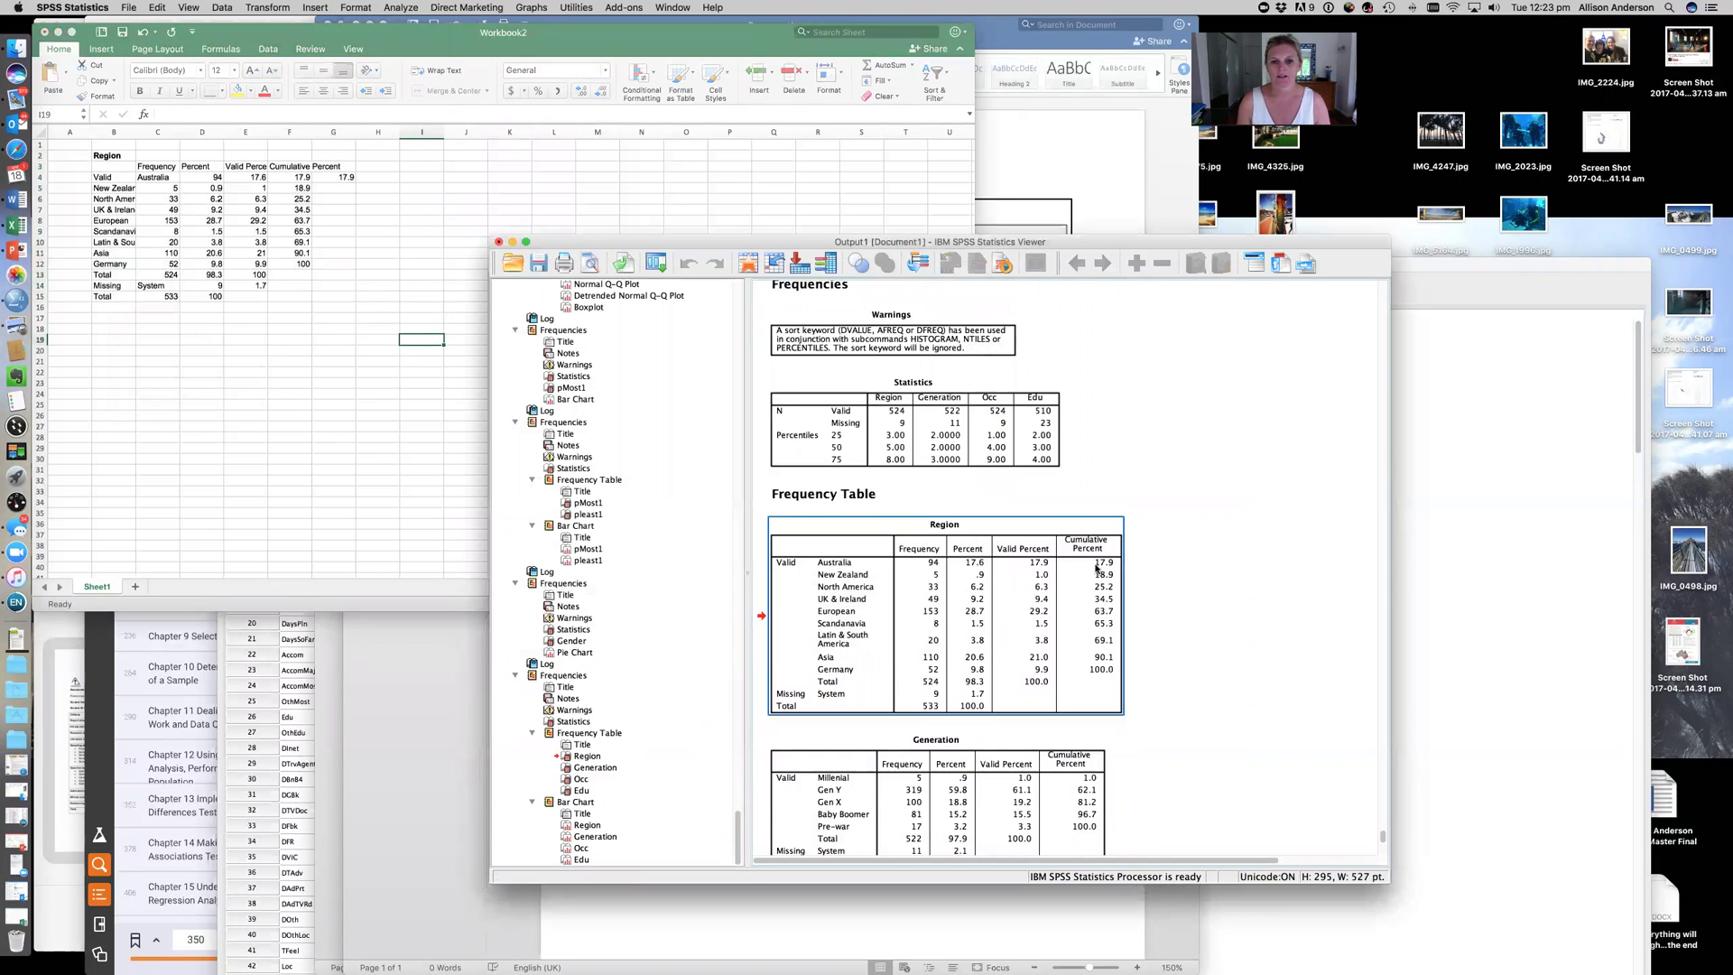
pyautogui.scroll(-10, 1096, 567)
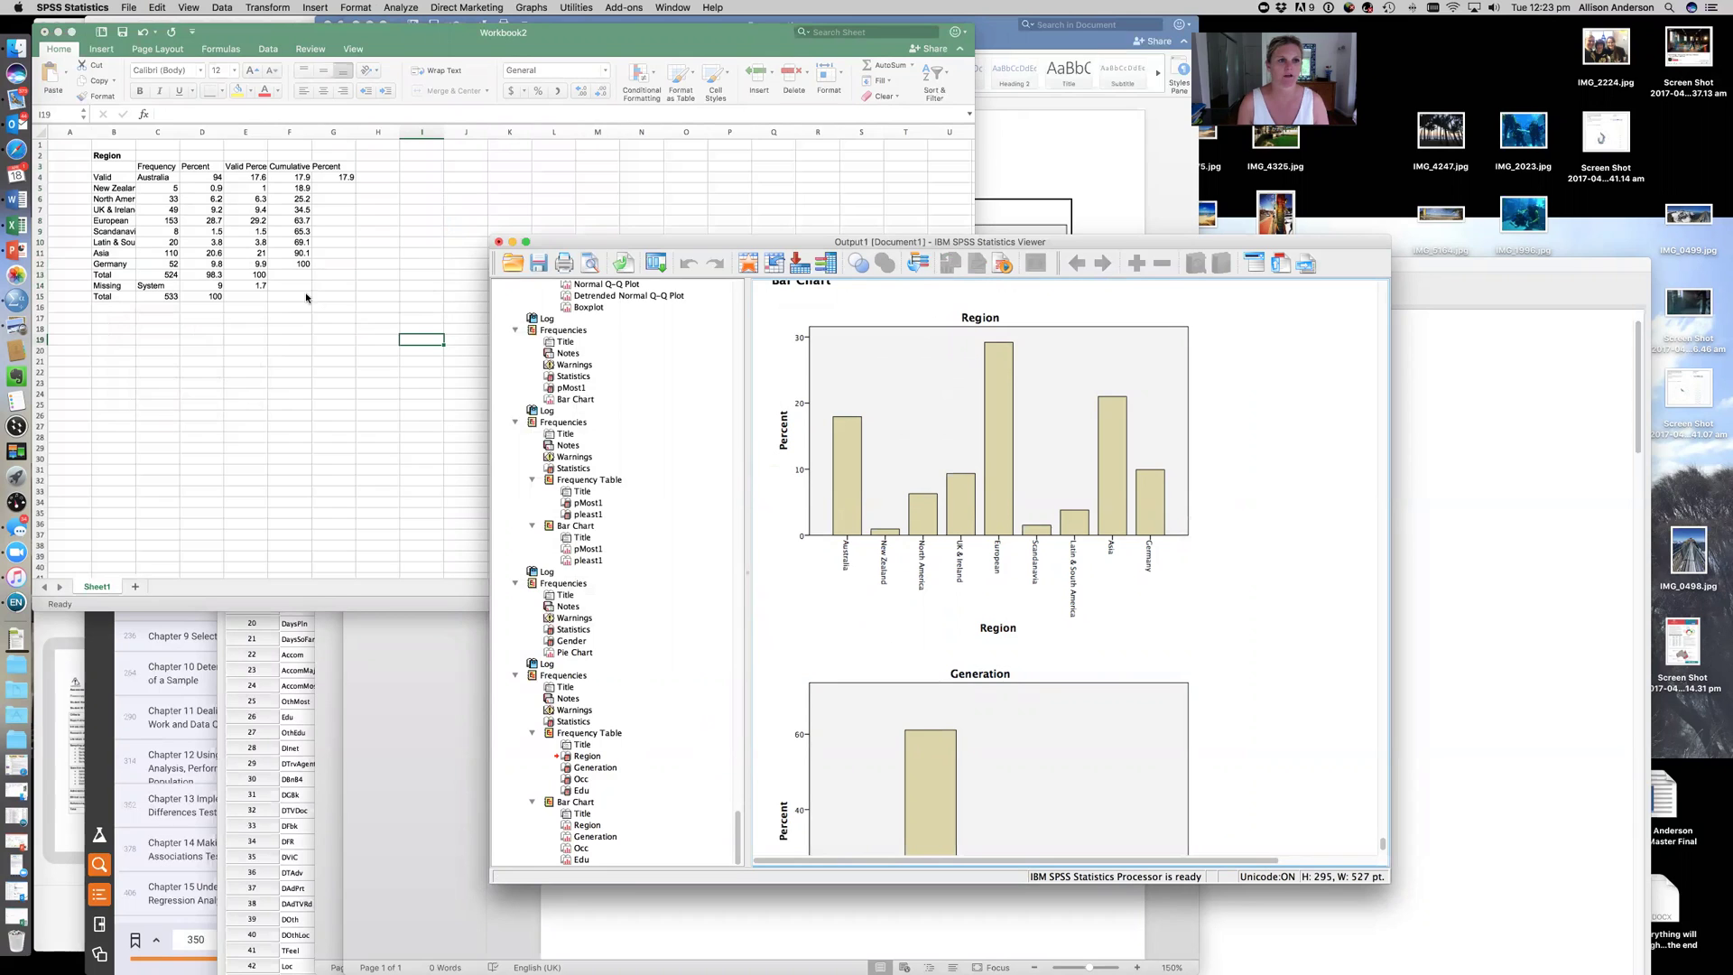
pyautogui.scroll(5, 1216, 522)
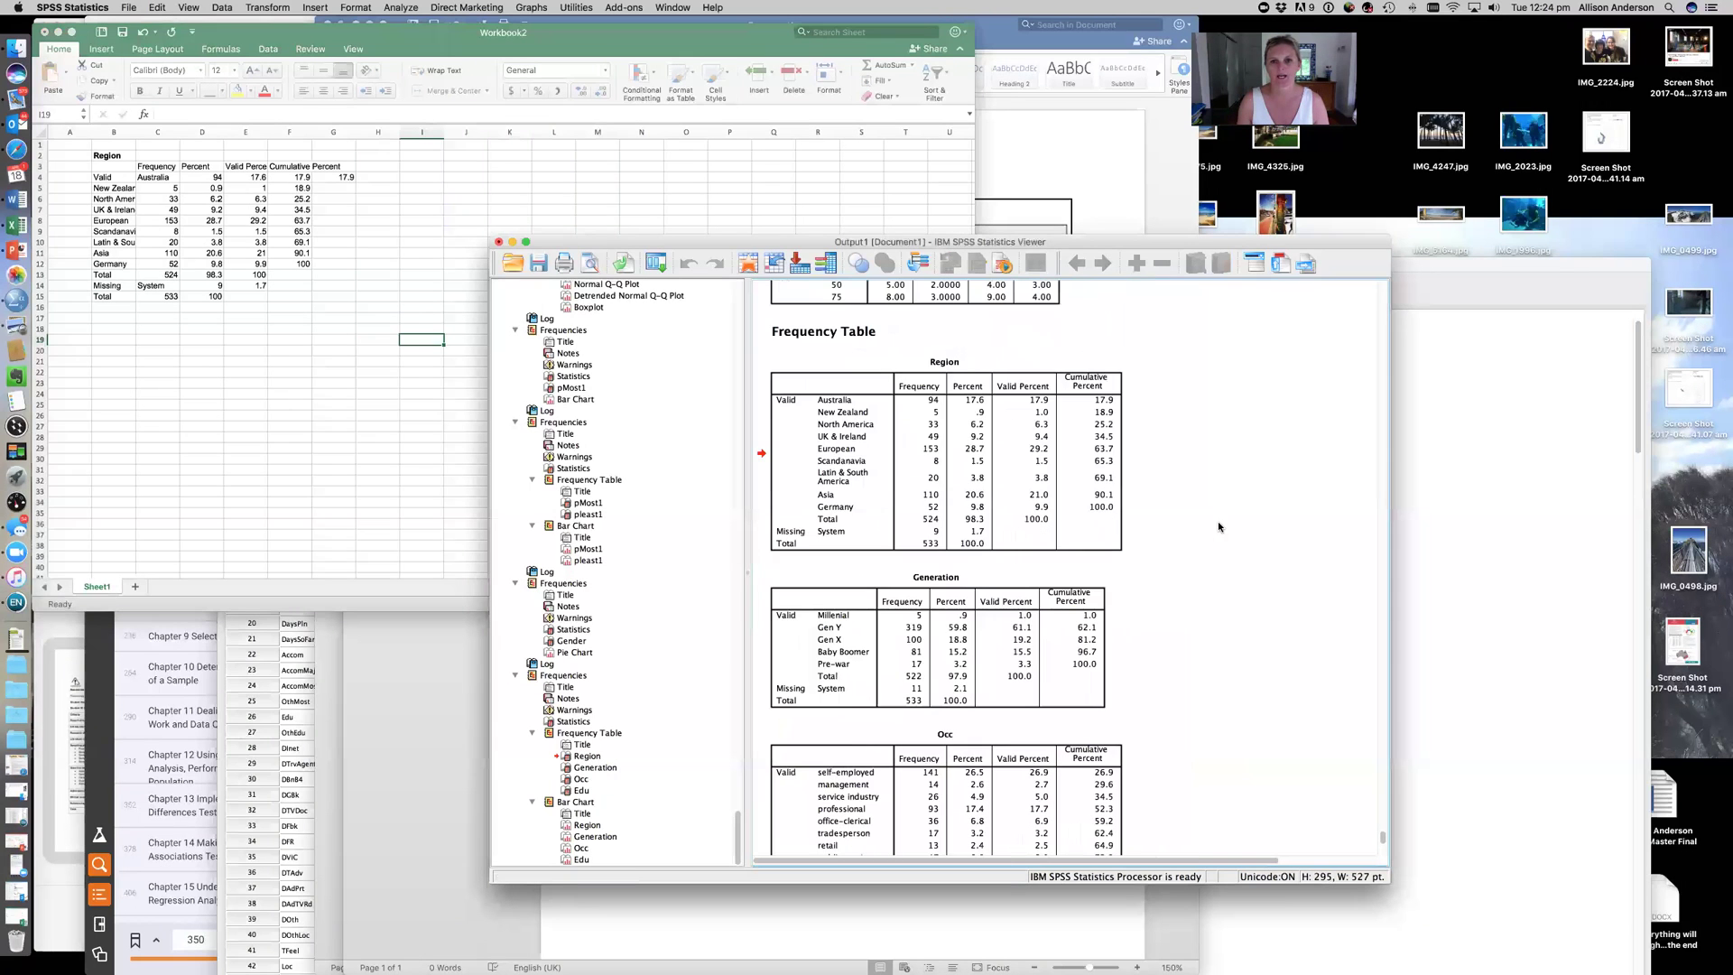
# - Switch to the Excel workbook and realign the Region table's row labels, placing Valid in B3 and Australia in B4
pyautogui.click(311, 320)
pyautogui.moveTo(117, 179); pyautogui.dragTo(230, 209)
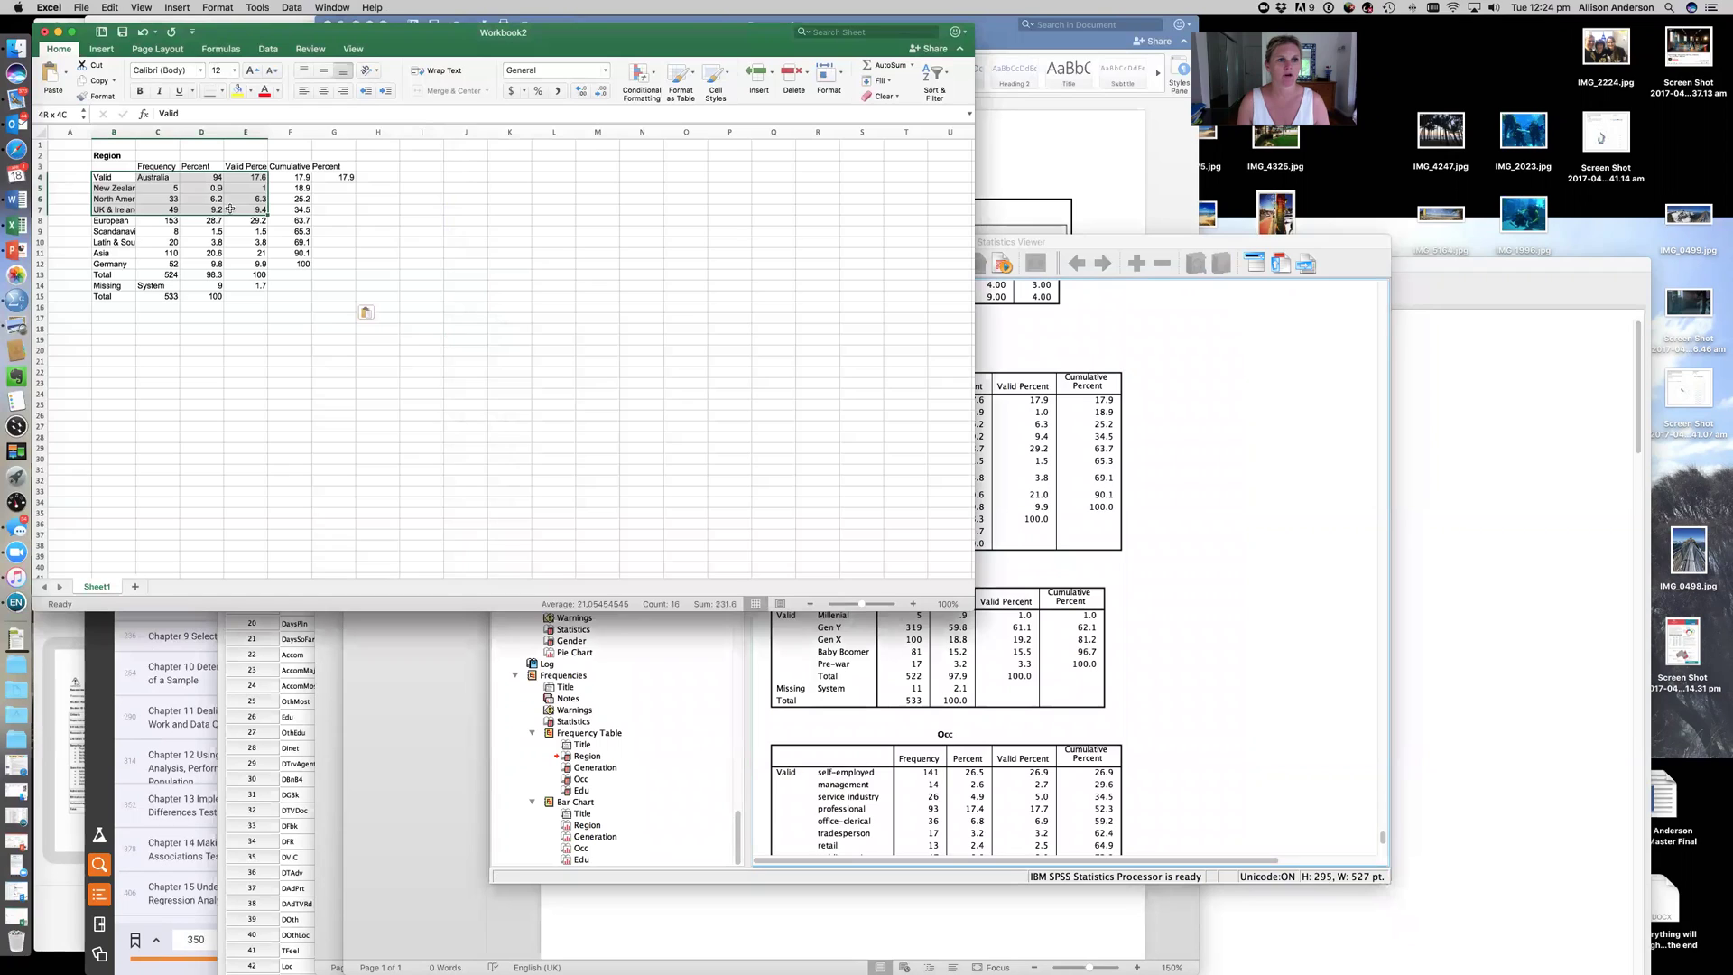
pyautogui.click(505, 356)
pyautogui.click(117, 179)
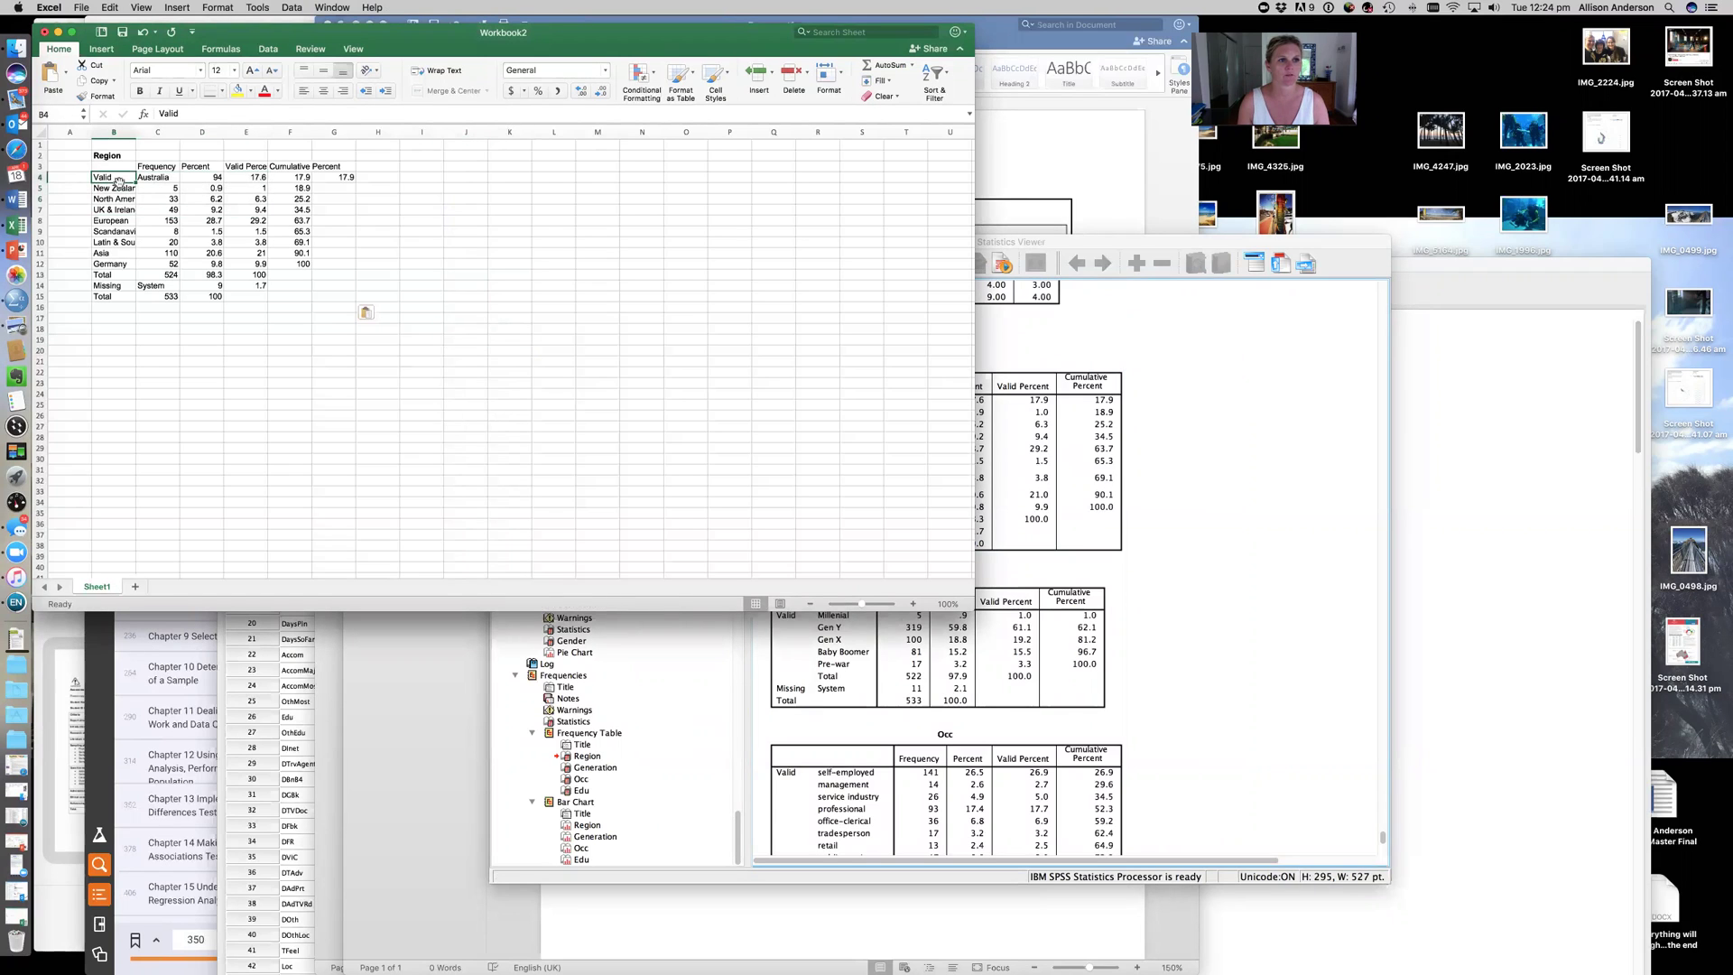
pyautogui.moveTo(116, 175); pyautogui.dragTo(221, 267)
pyautogui.click(153, 180)
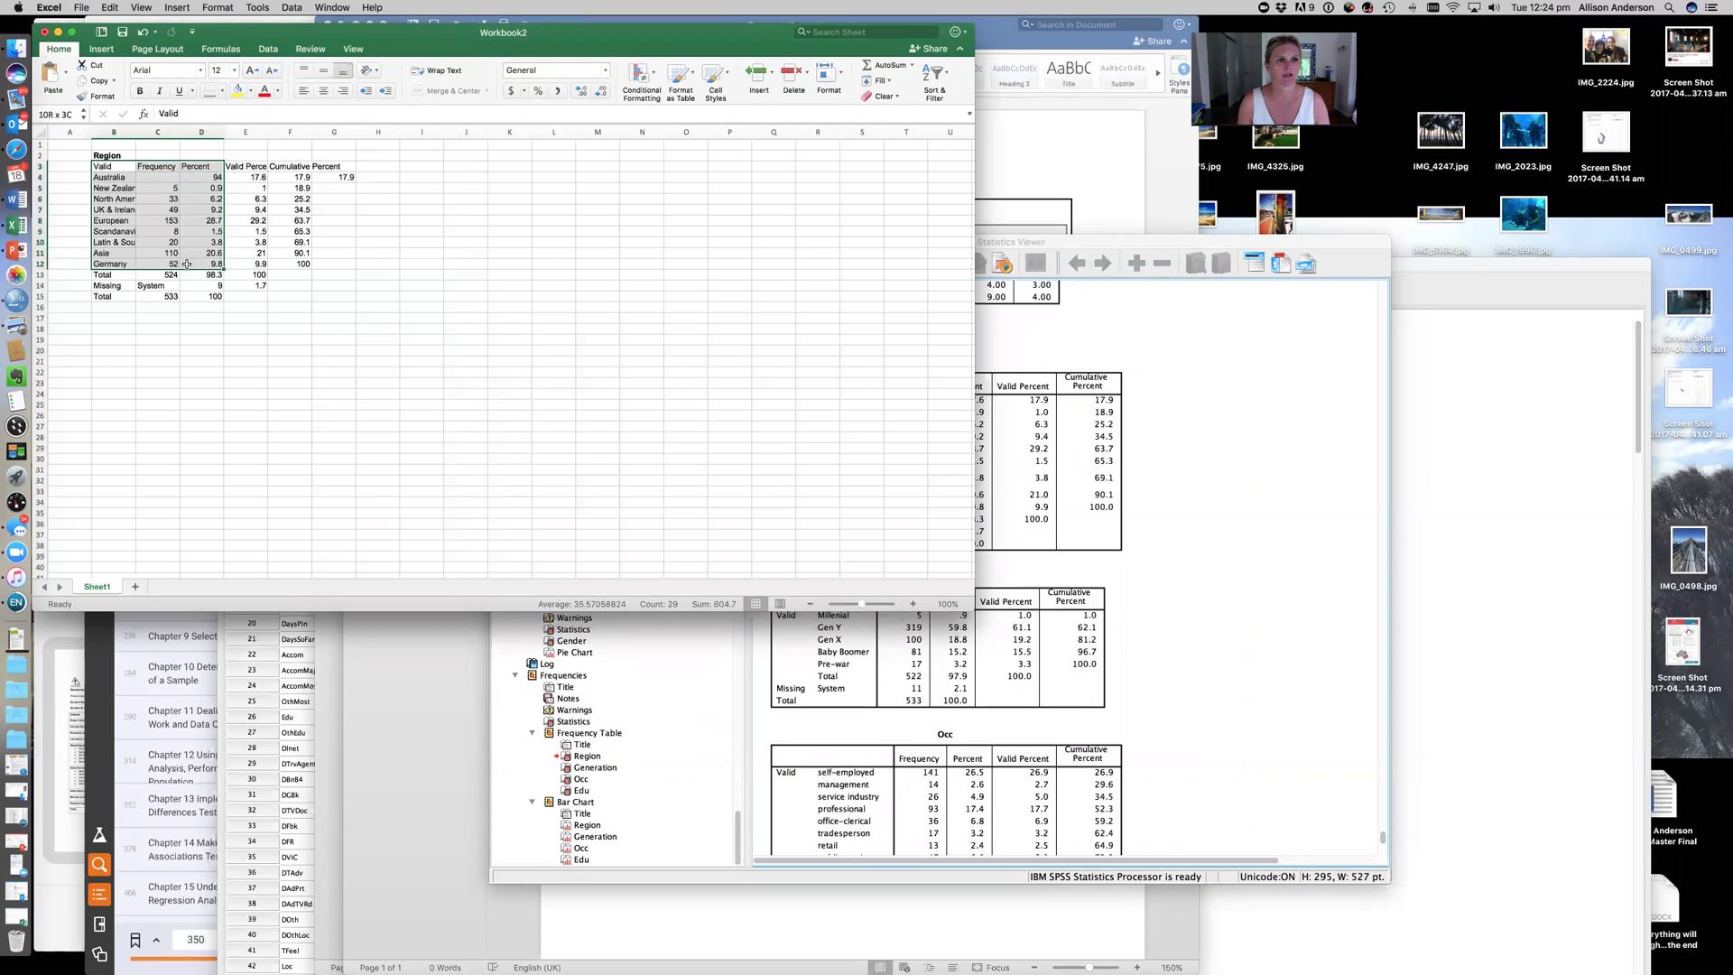
# - Insert a clustered column chart from the region labels in B3:B12 and the valid percents in E3:E12, and enlarge it
pyautogui.click(111, 167)
pyautogui.moveTo(111, 167); pyautogui.dragTo(114, 262)
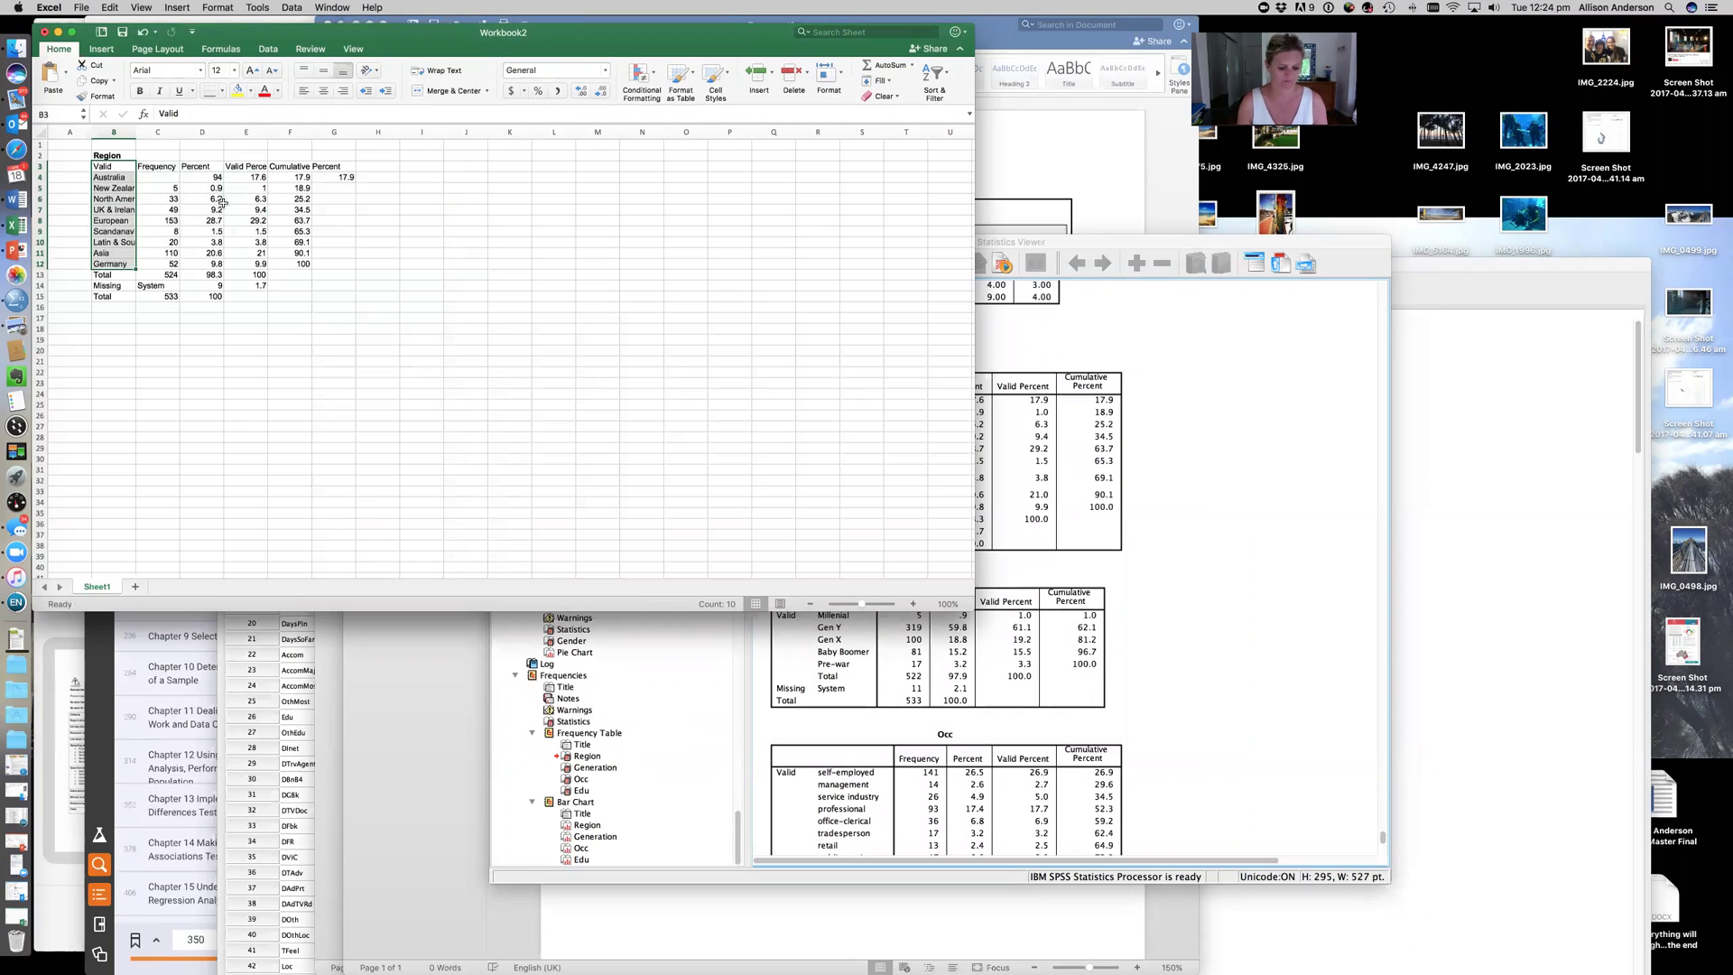
pyautogui.keyDown('super'); pyautogui.click(206, 166); pyautogui.keyUp('super')
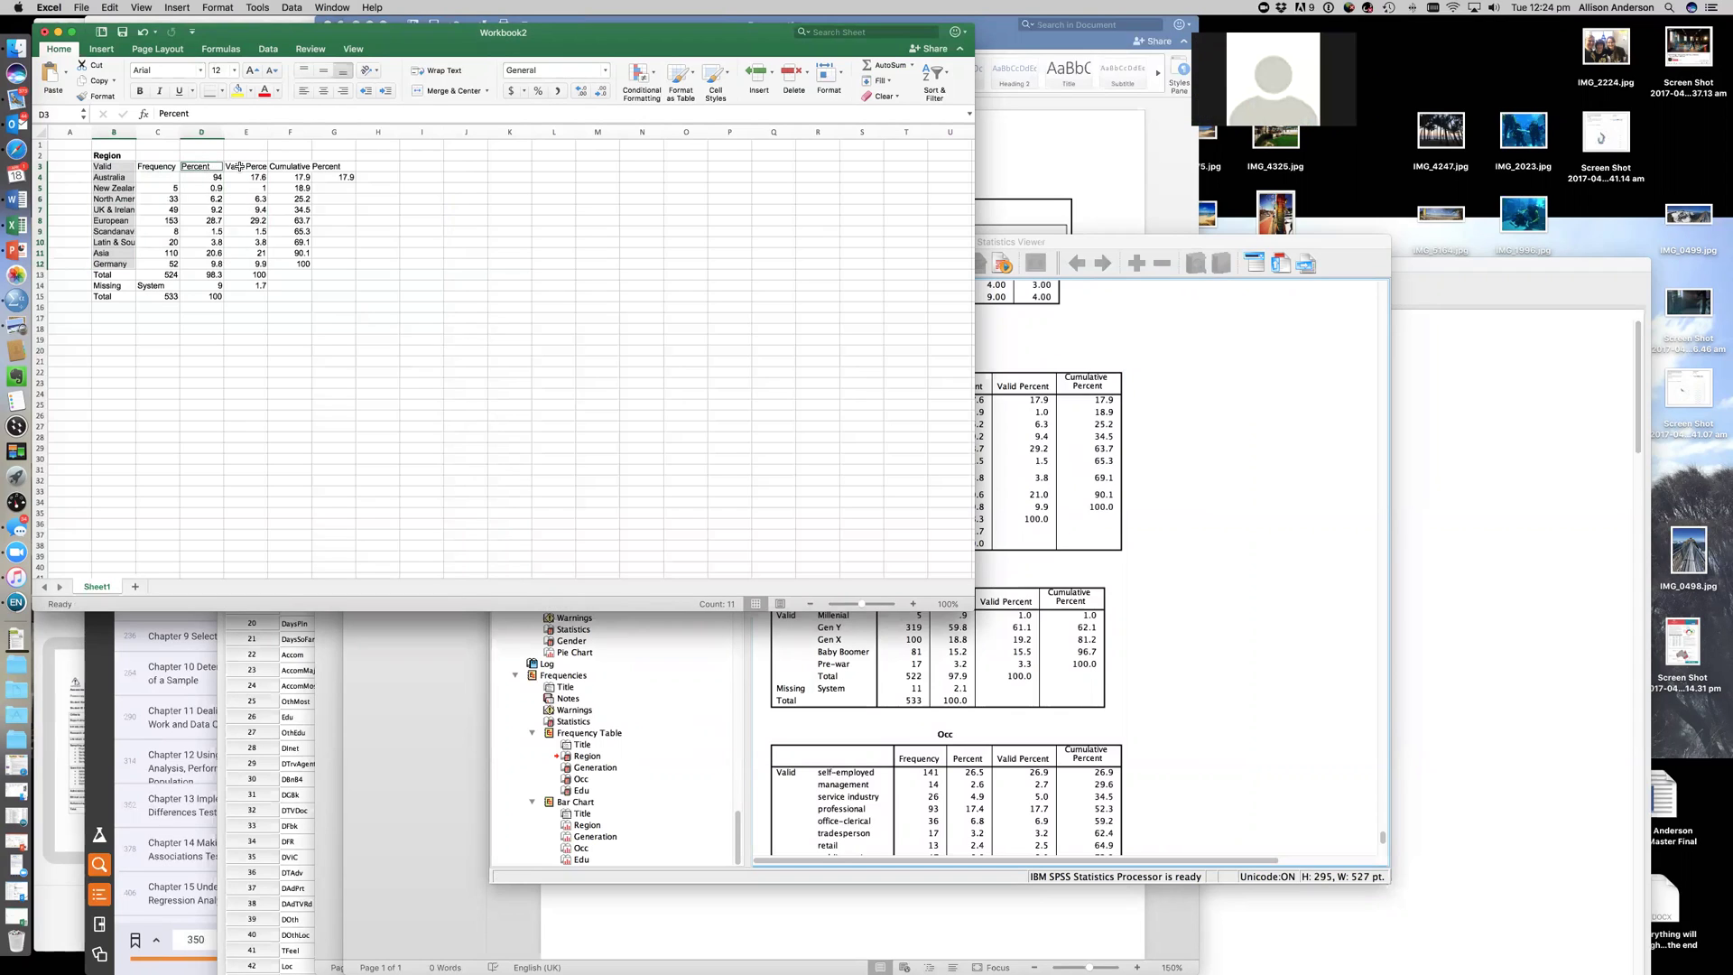
pyautogui.moveTo(241, 166); pyautogui.dragTo(245, 277)
pyautogui.moveTo(110, 166); pyautogui.dragTo(112, 263)
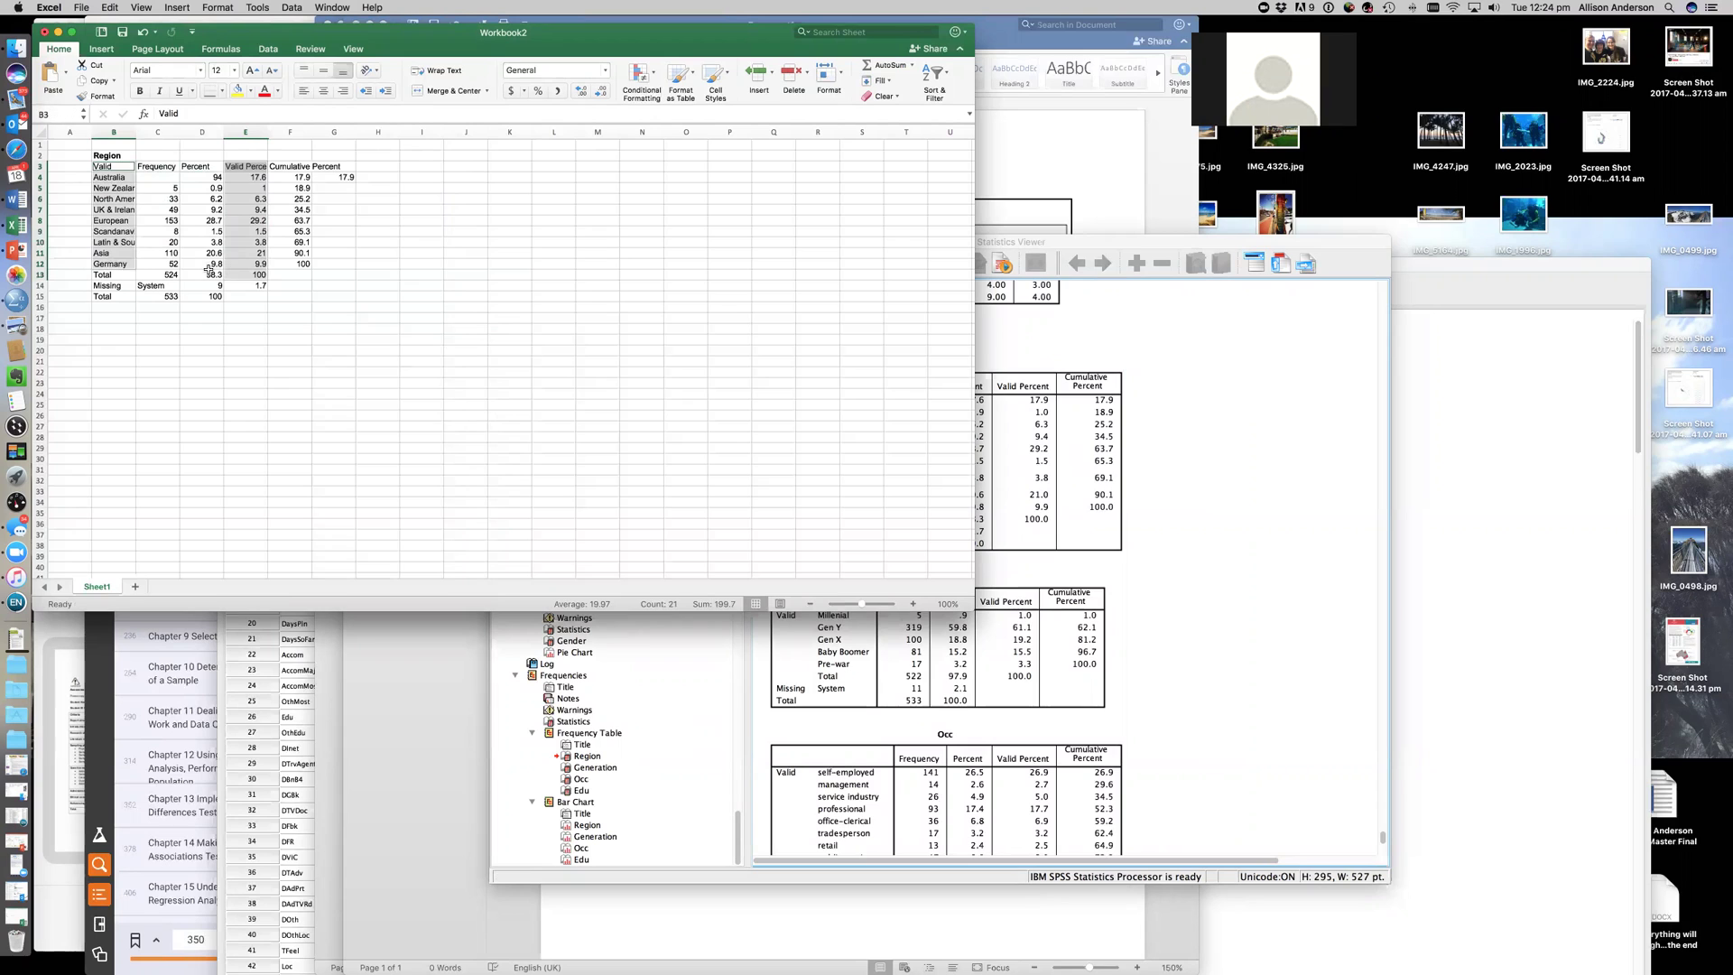
pyautogui.click(259, 274)
pyautogui.moveTo(245, 264); pyautogui.dragTo(243, 164)
pyautogui.moveTo(111, 166); pyautogui.dragTo(112, 263)
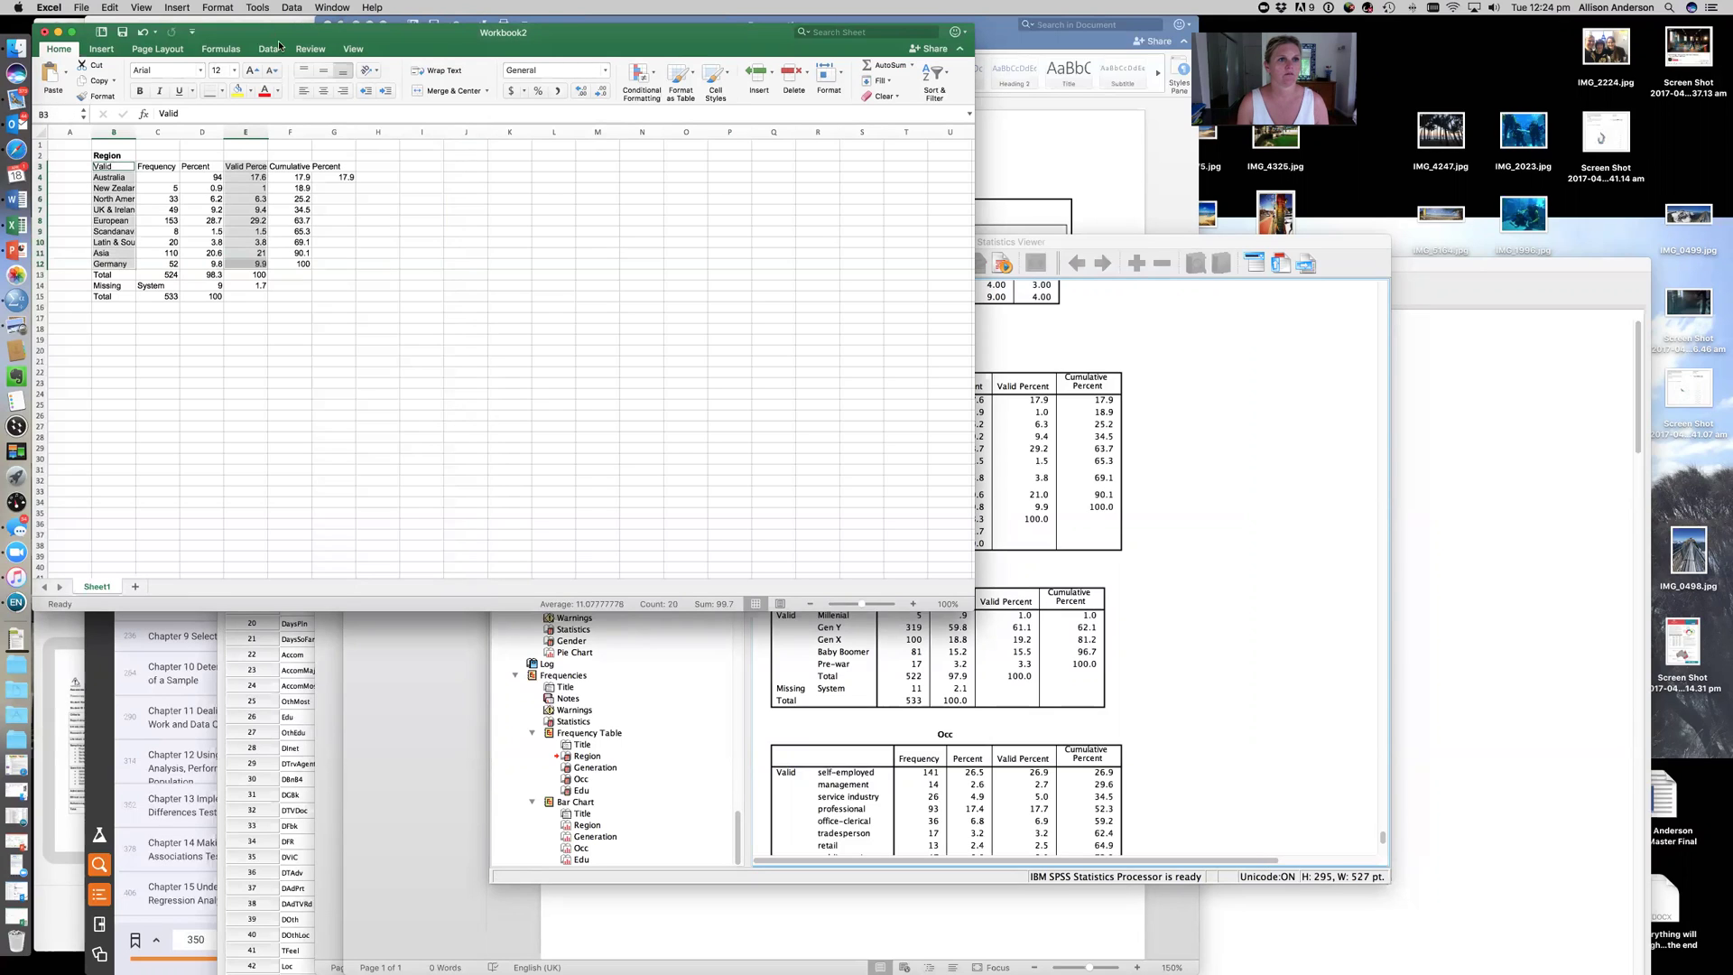
pyautogui.click(150, 50)
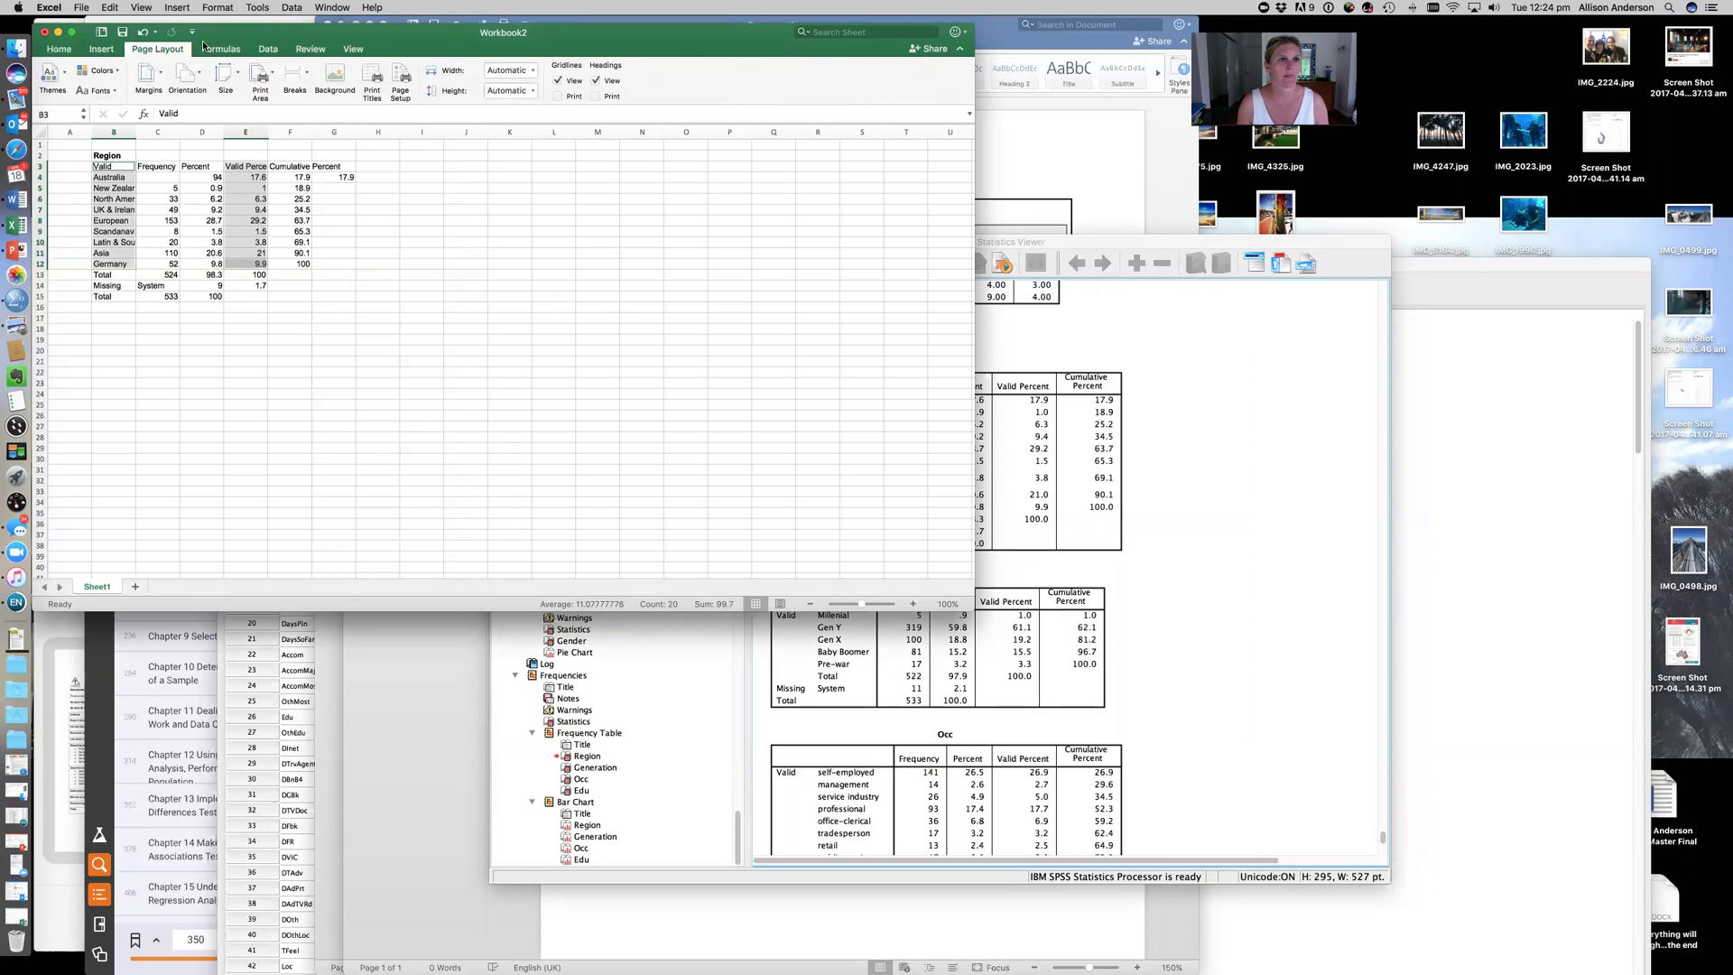
pyautogui.click(59, 50)
pyautogui.click(103, 49)
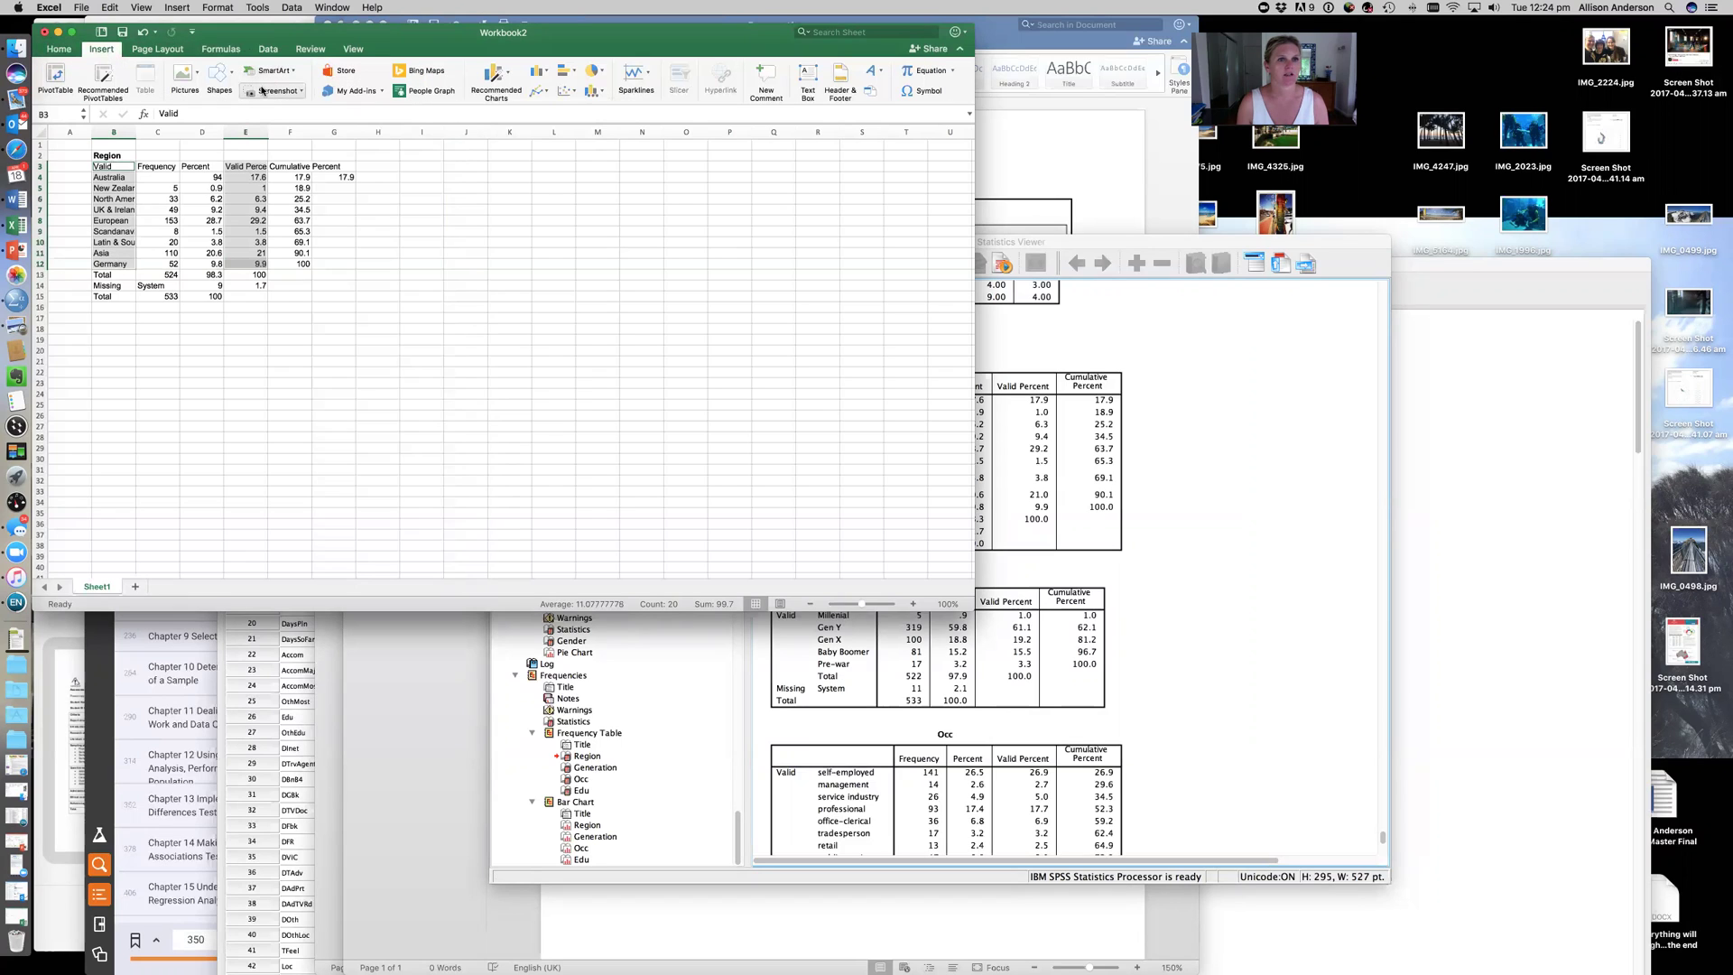
pyautogui.click(539, 72)
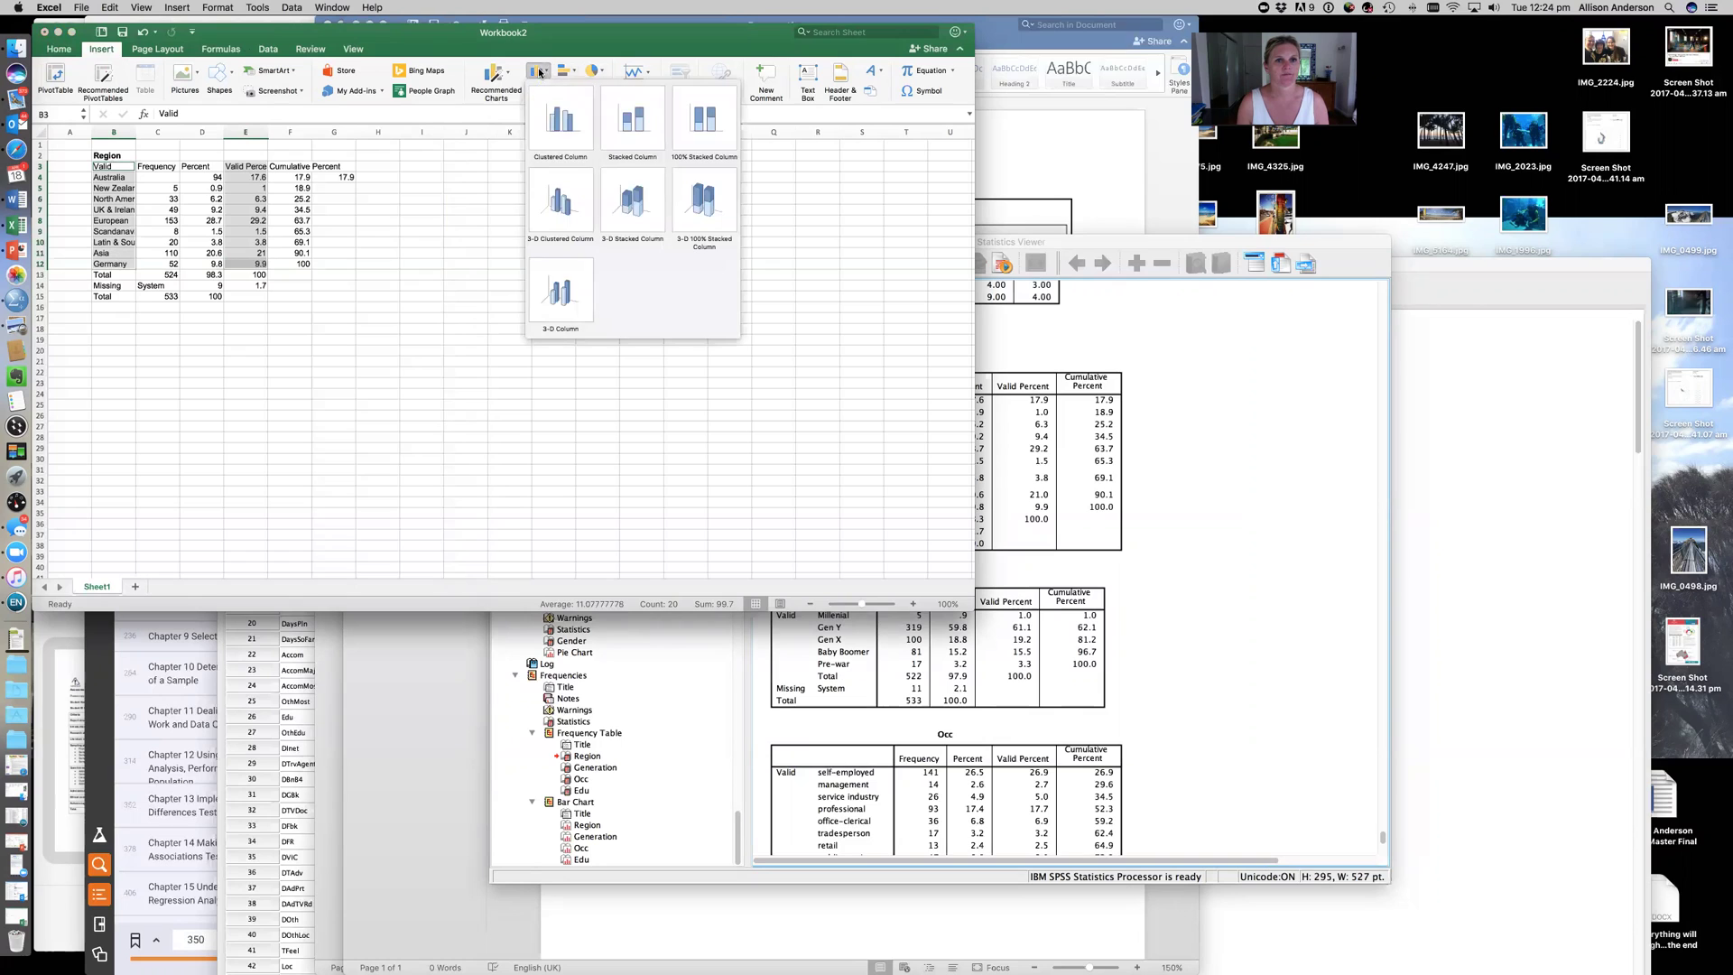
pyautogui.click(561, 122)
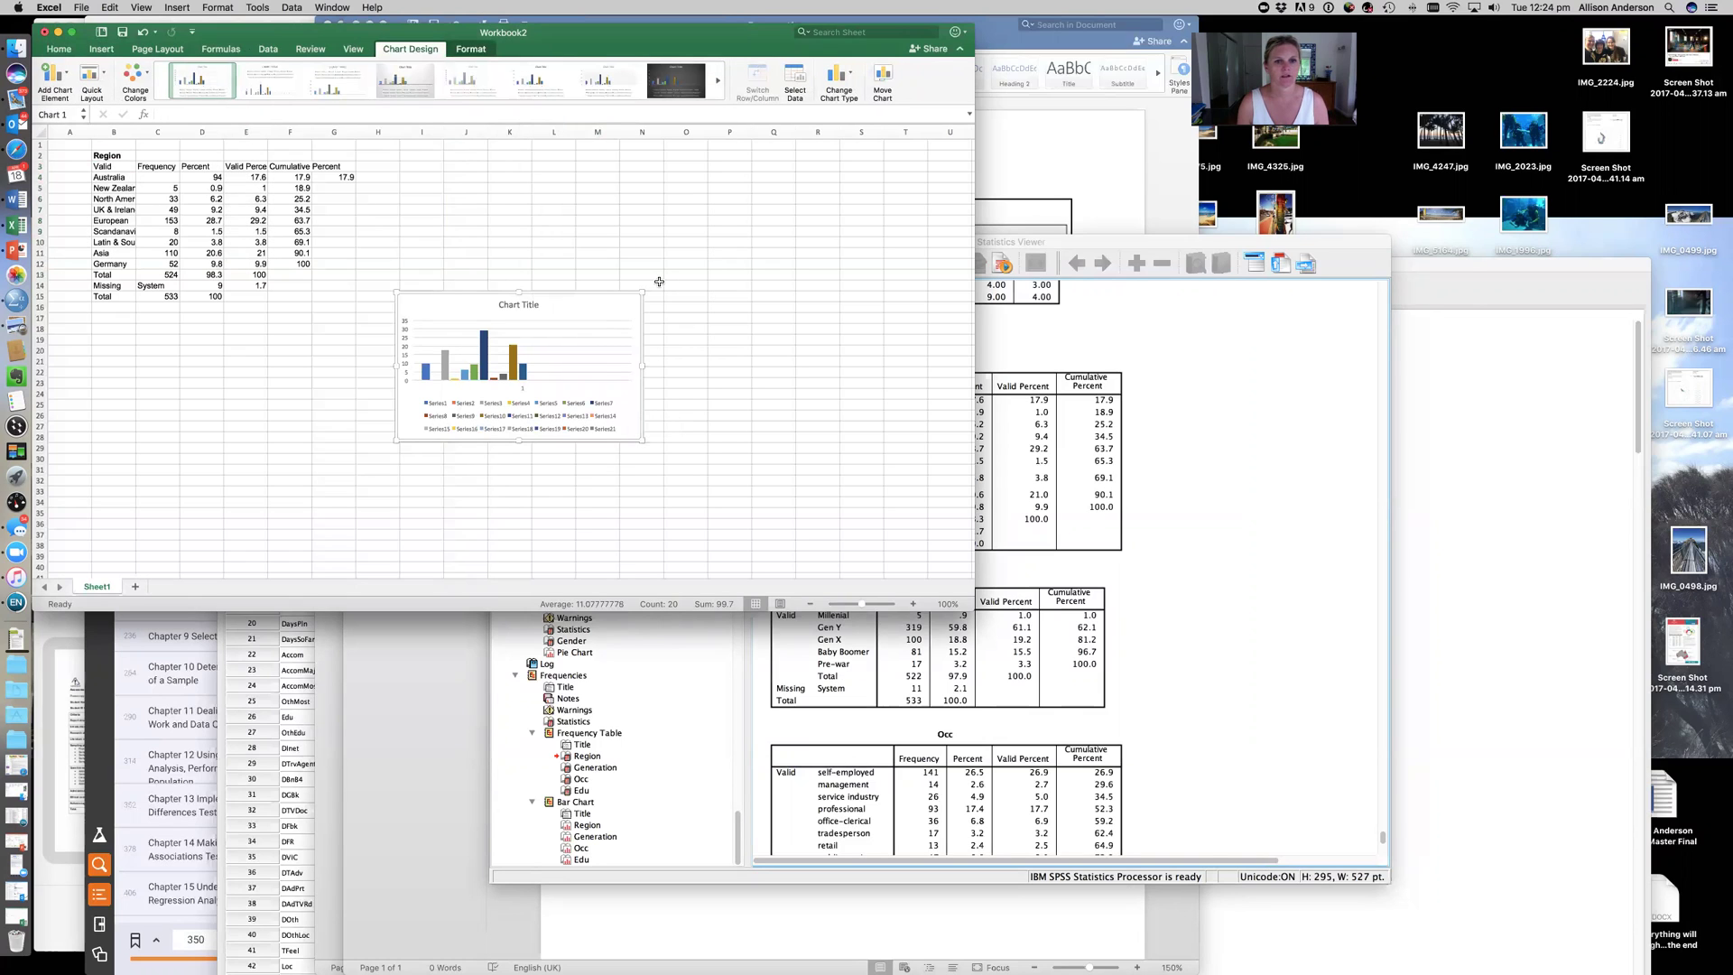
pyautogui.moveTo(732, 247); pyautogui.dragTo(836, 209)
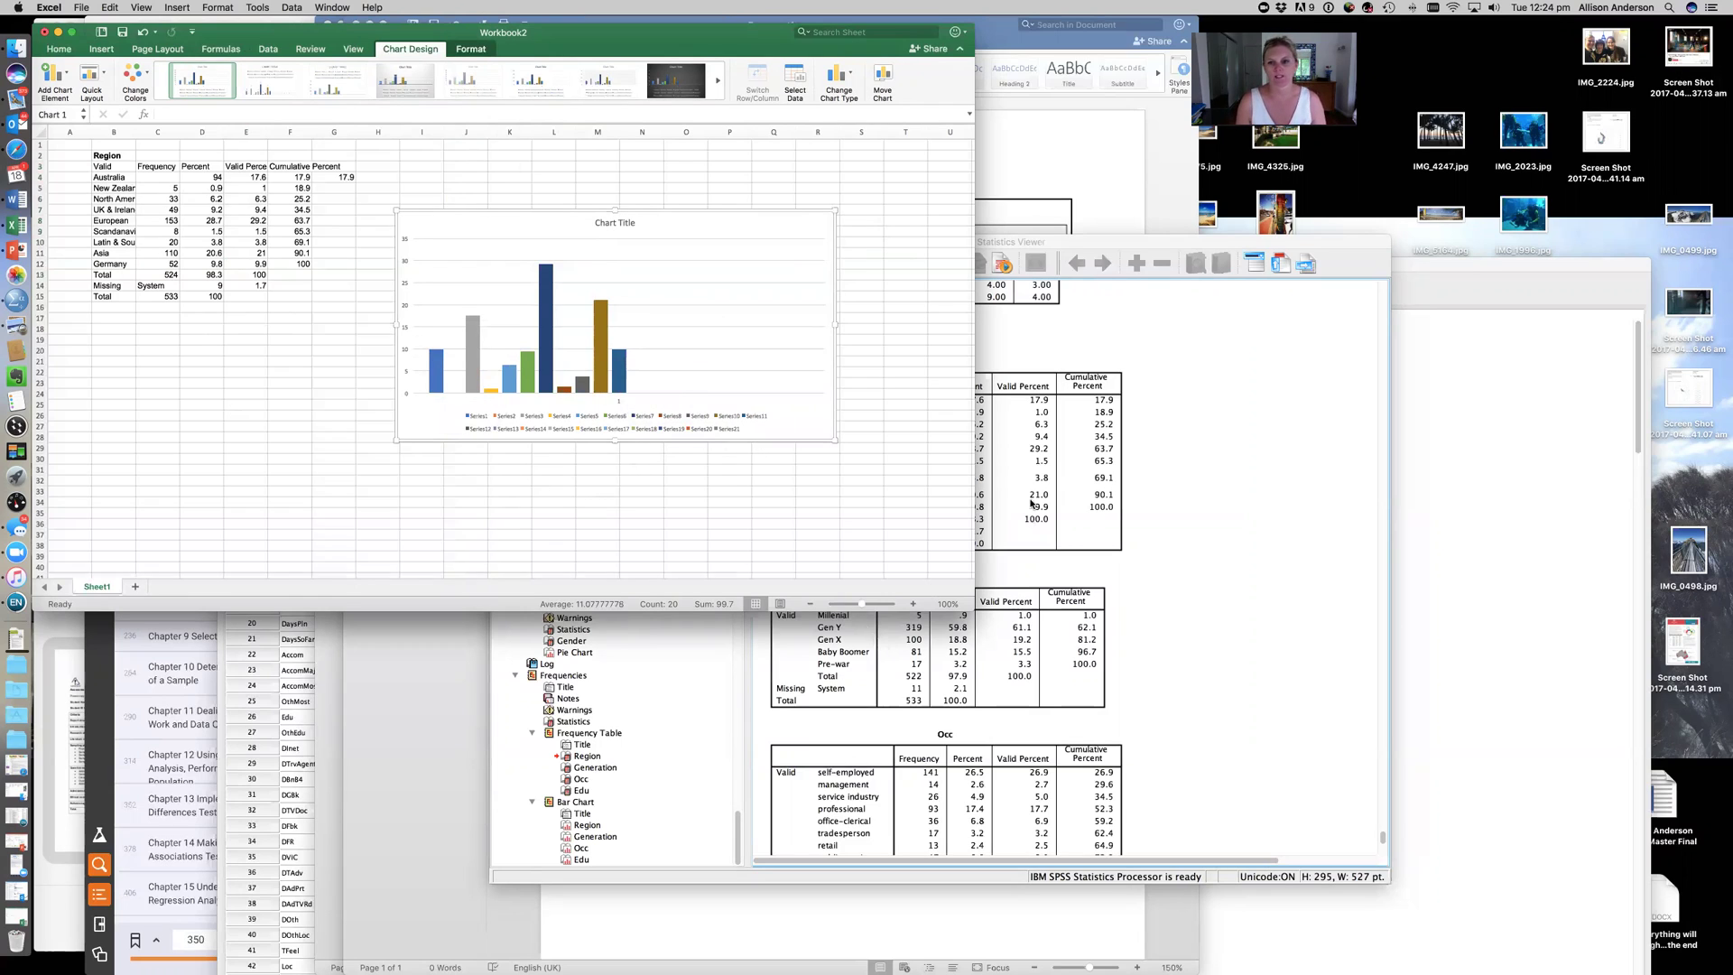
# - Copy the Generation frequency table from the SPSS output and paste it into the workbook starting at cell B20
pyautogui.rightClick(1060, 458)
pyautogui.rightClick(995, 670)
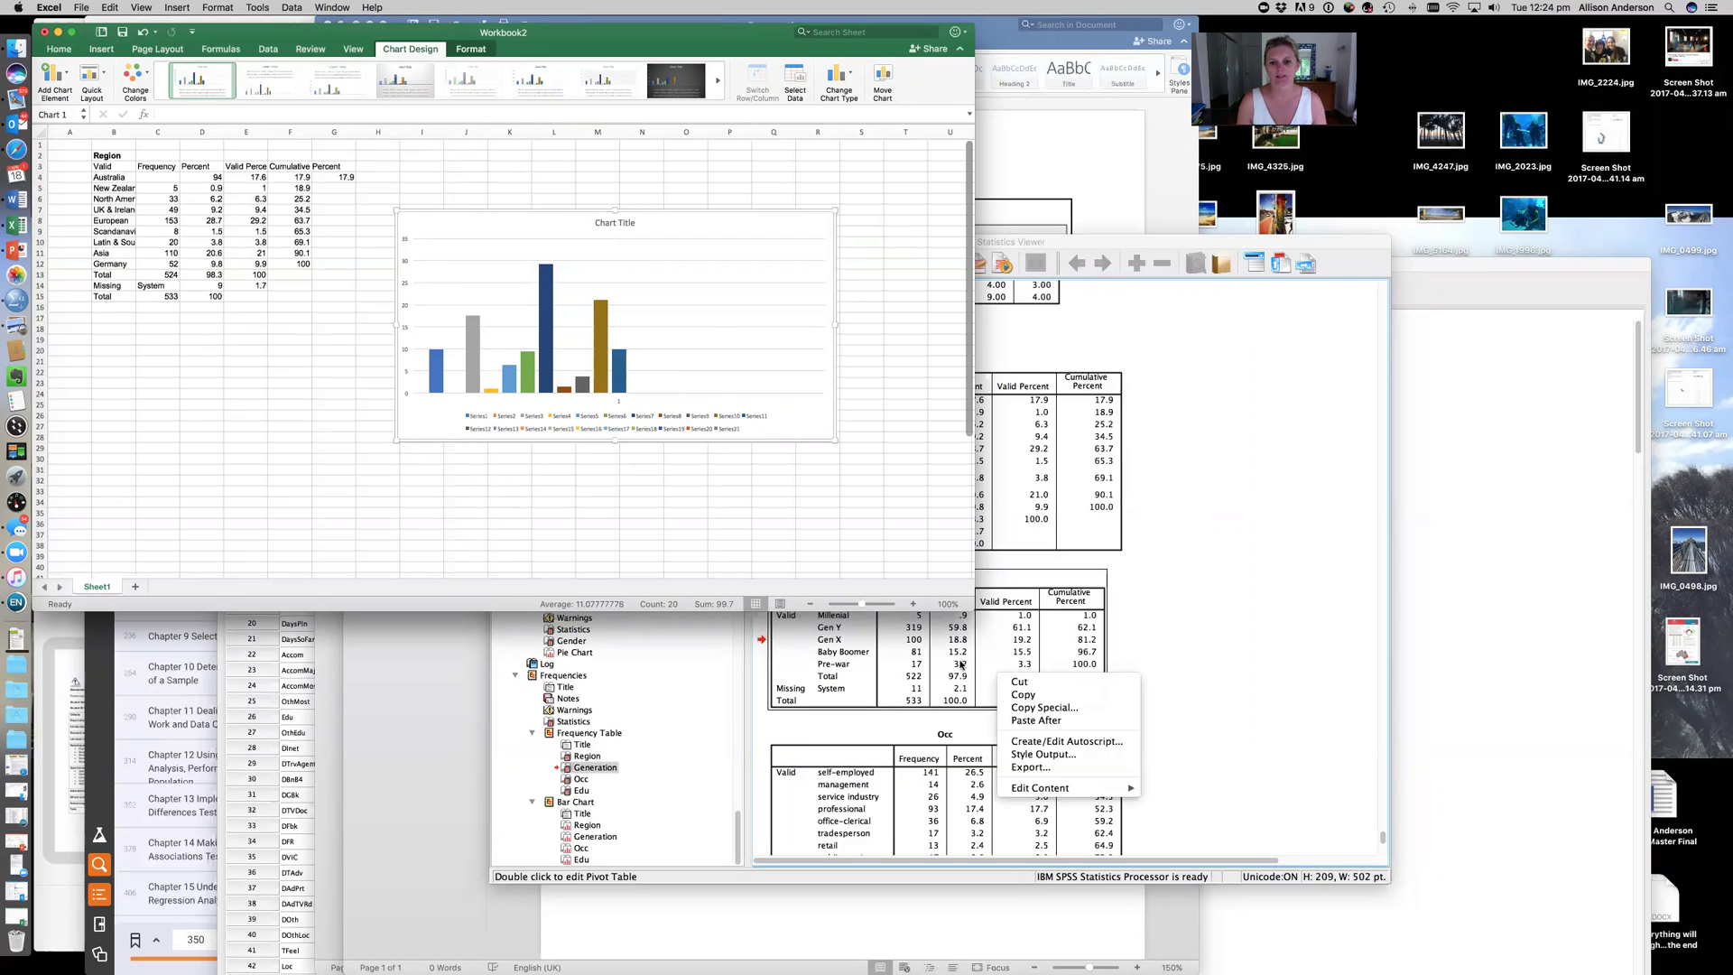
pyautogui.click(1022, 696)
pyautogui.click(206, 372)
pyautogui.click(101, 351)
pyautogui.rightClick(101, 348)
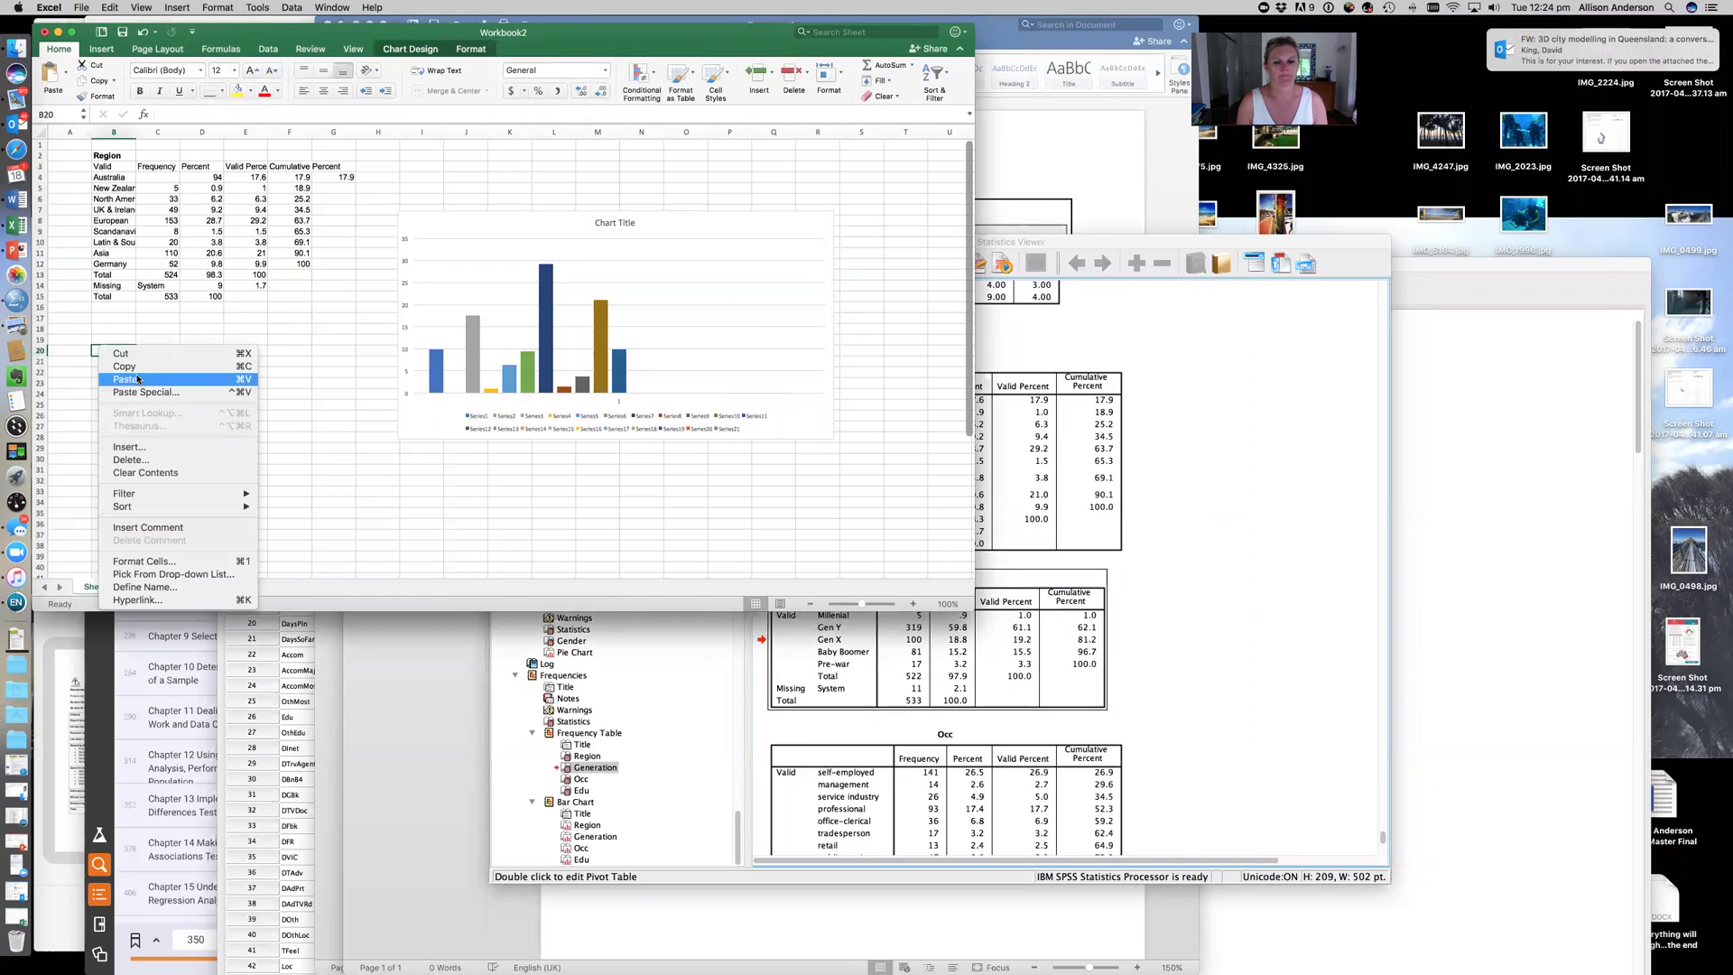
pyautogui.click(138, 381)
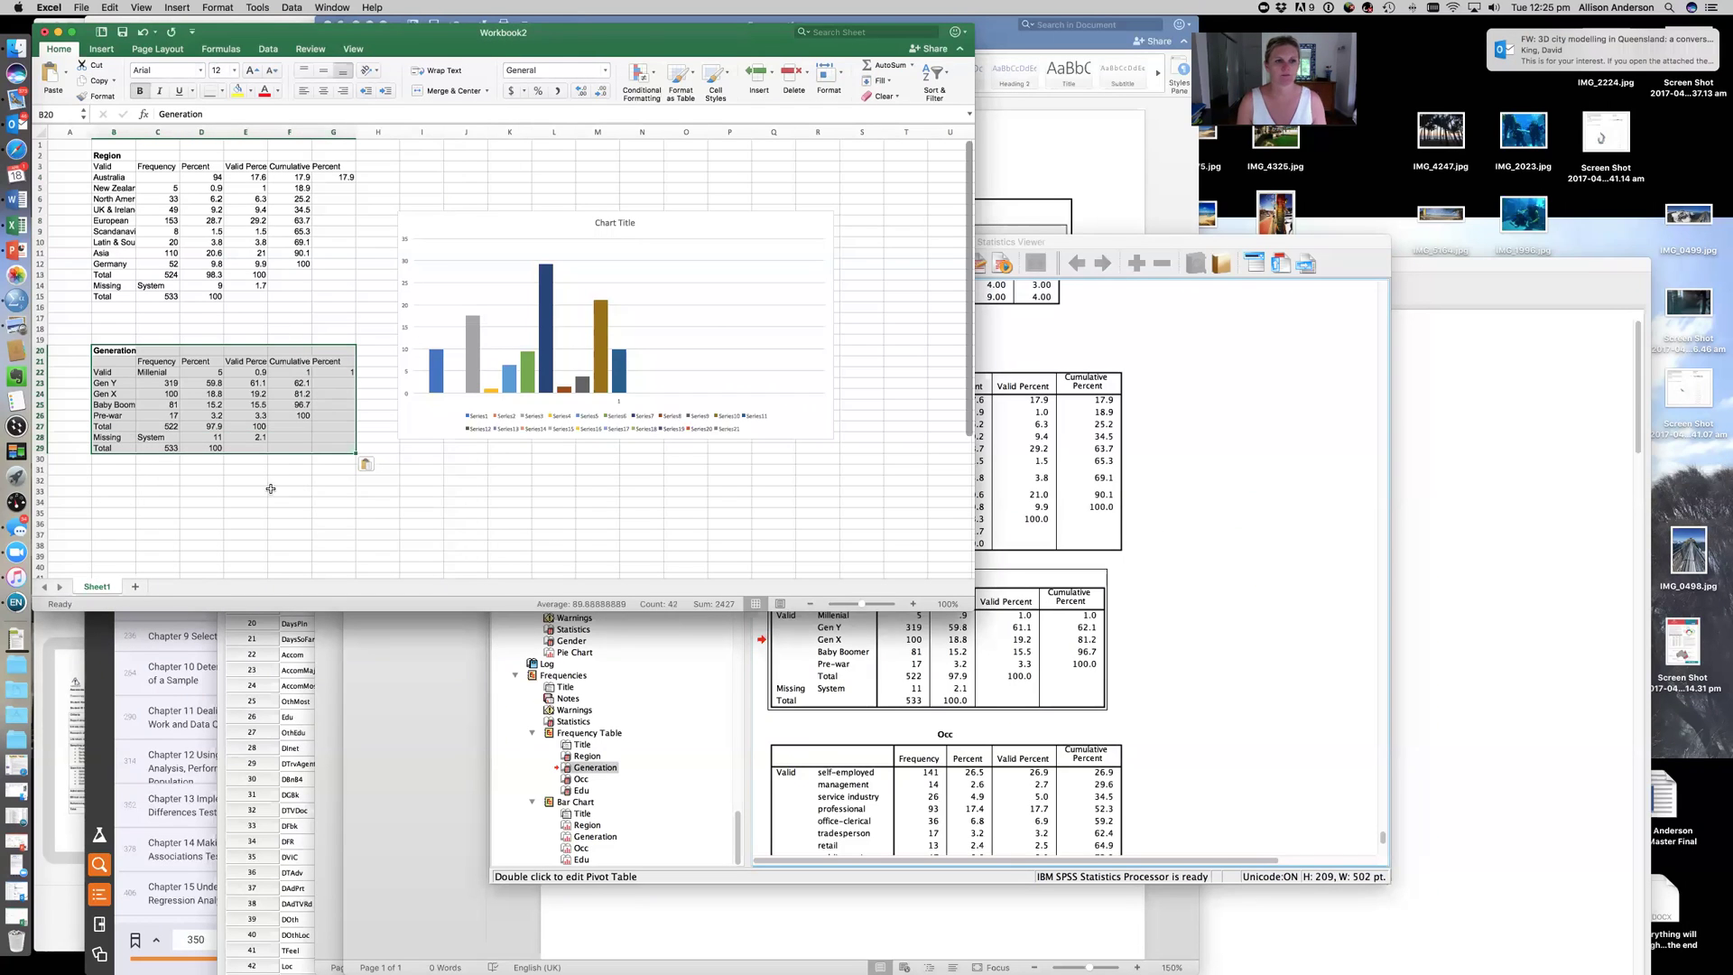
pyautogui.click(330, 492)
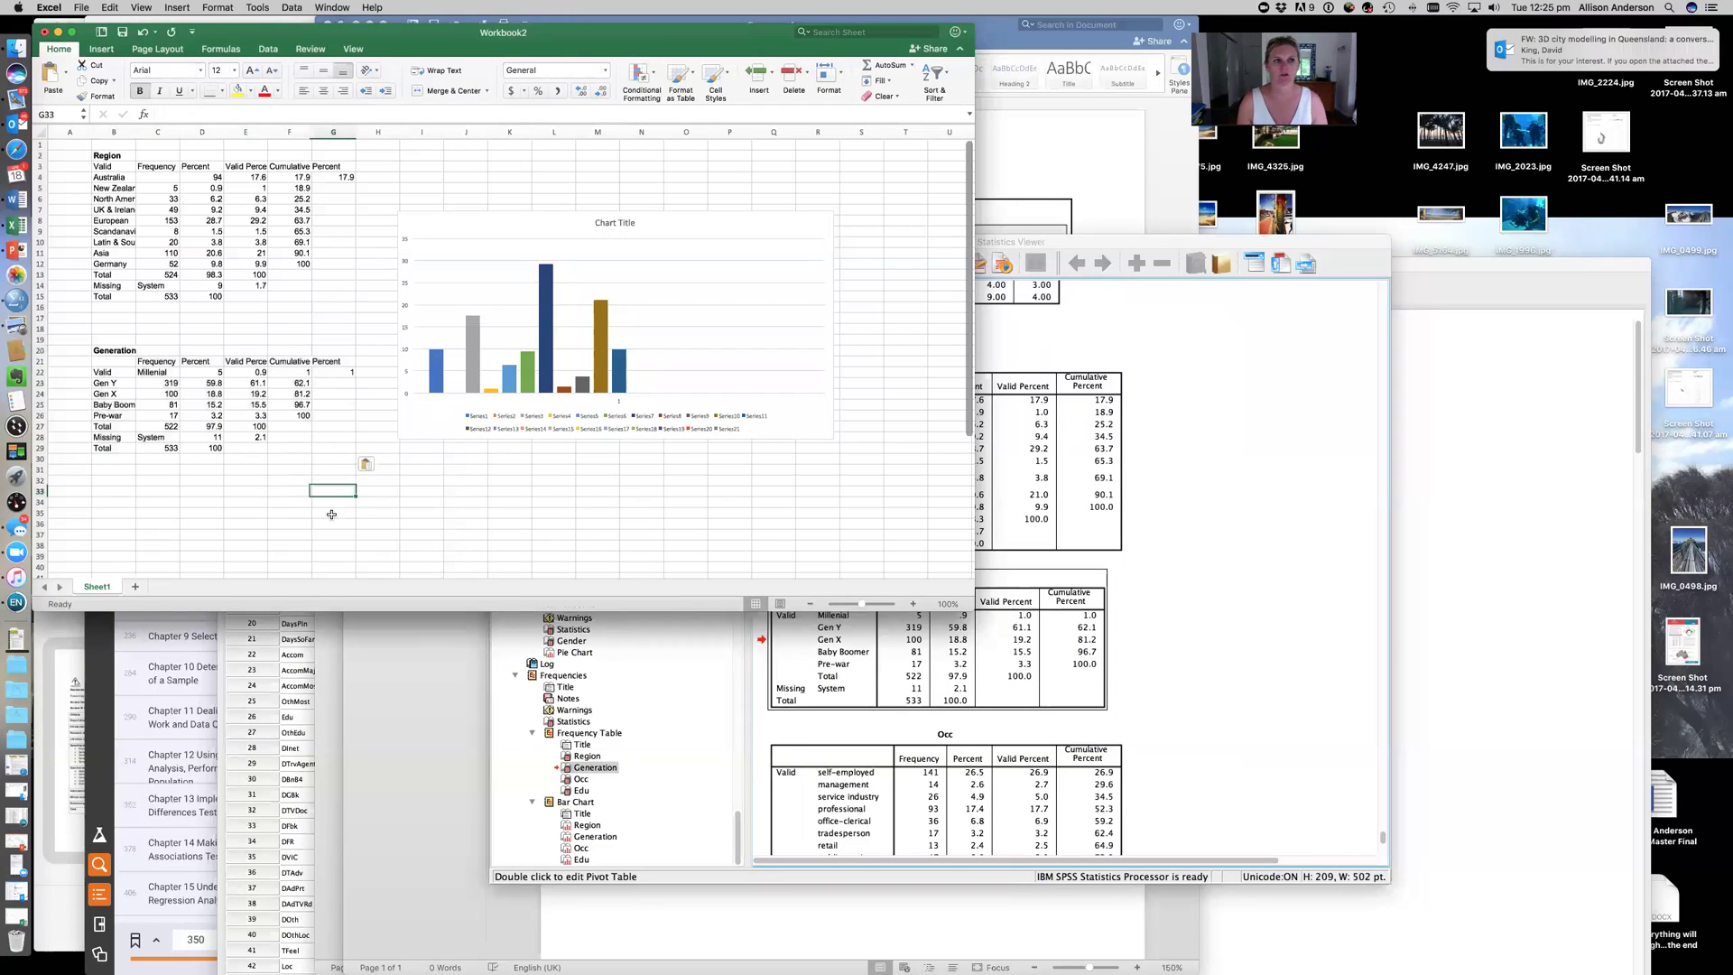
# - Minimize the Excel workbook and examine the Region, Generation and Occ bar charts and their titles in the SPSS output
pyautogui.click(58, 33)
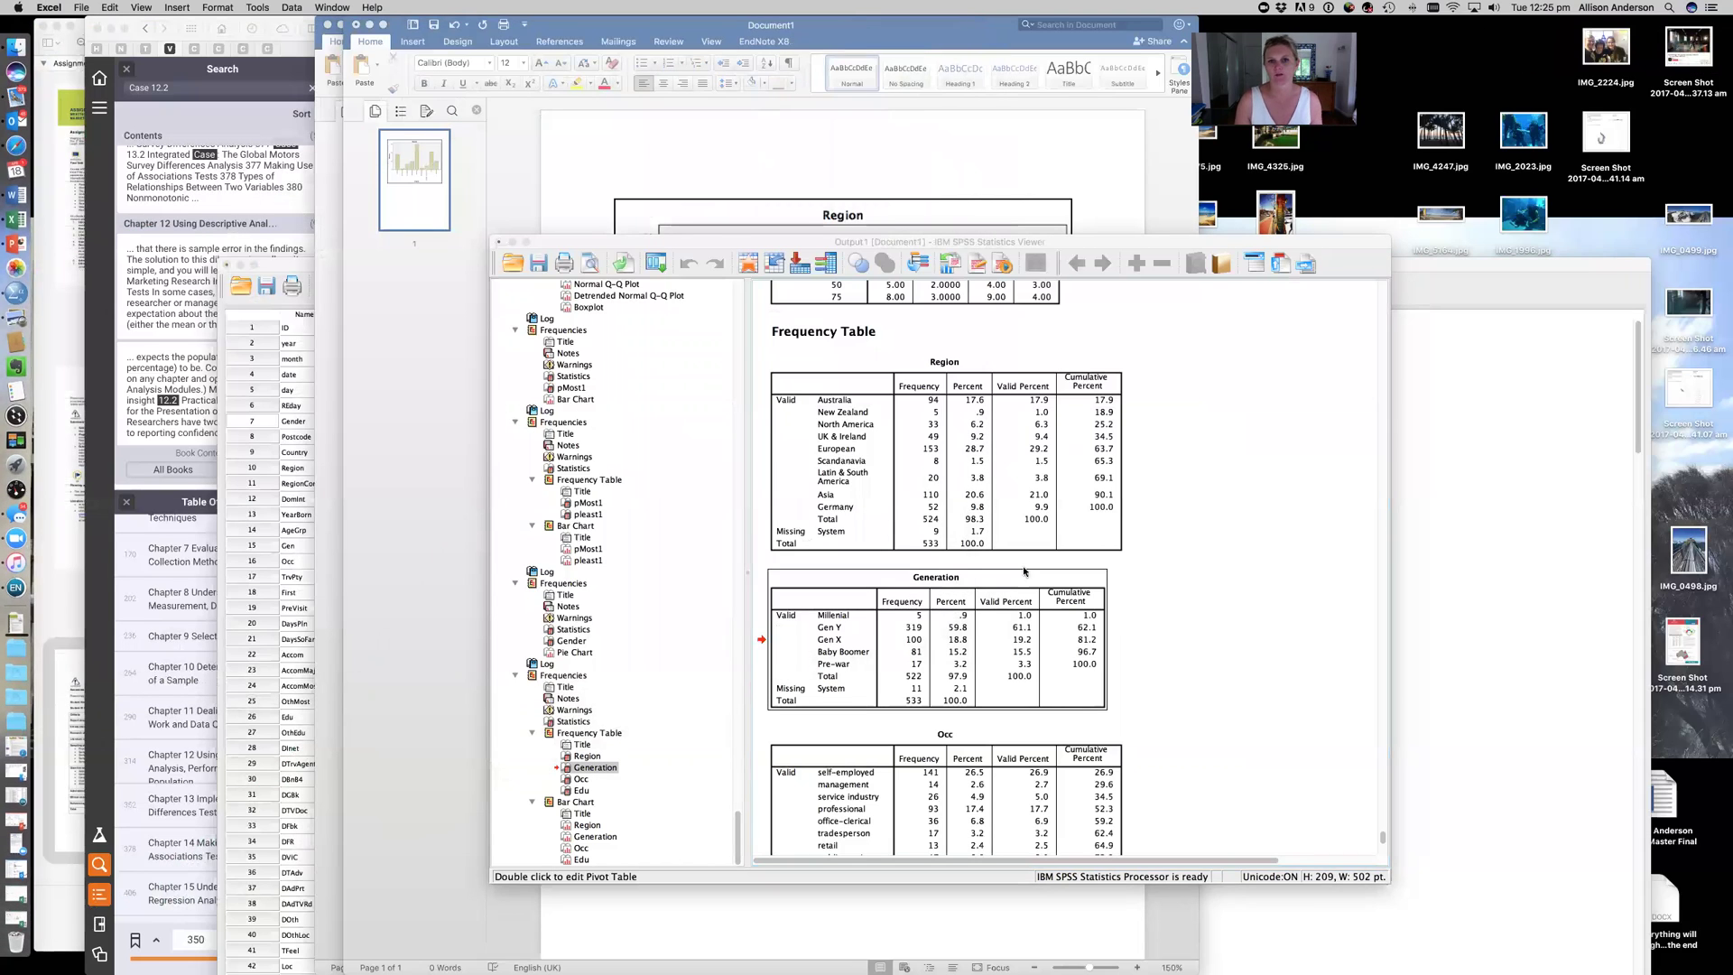
pyautogui.scroll(15, 1057, 552)
pyautogui.scroll(-10, 1057, 542)
pyautogui.scroll(-15, 1057, 552)
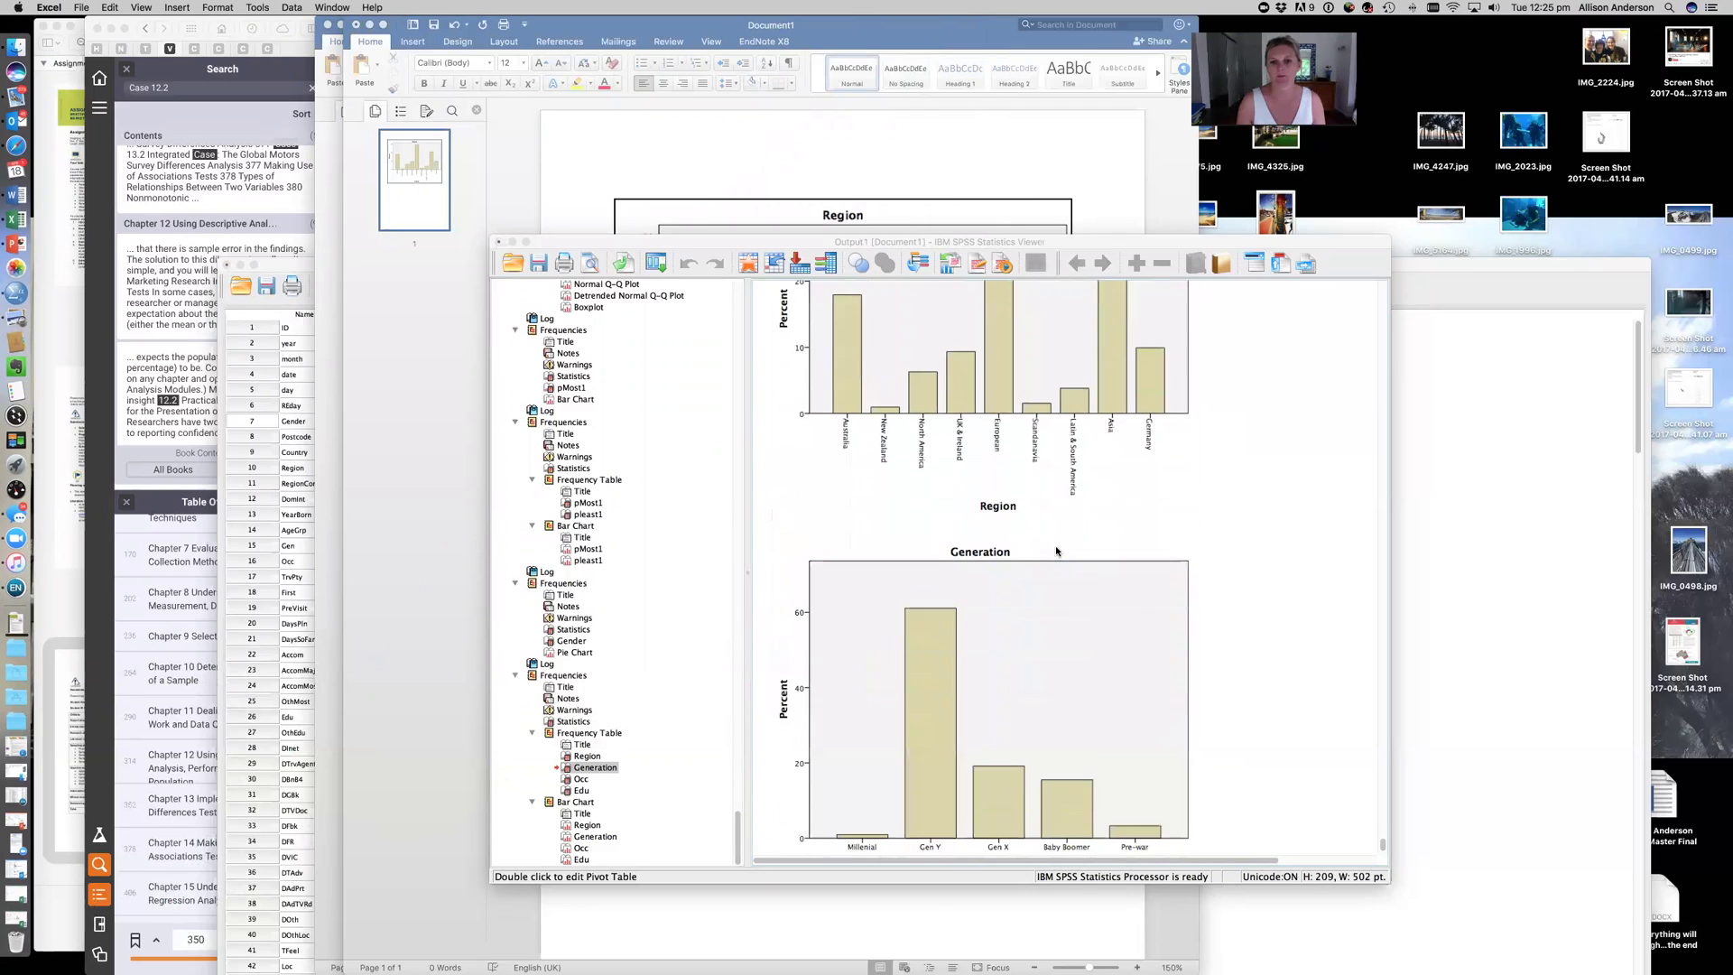
pyautogui.scroll(-8, 1060, 642)
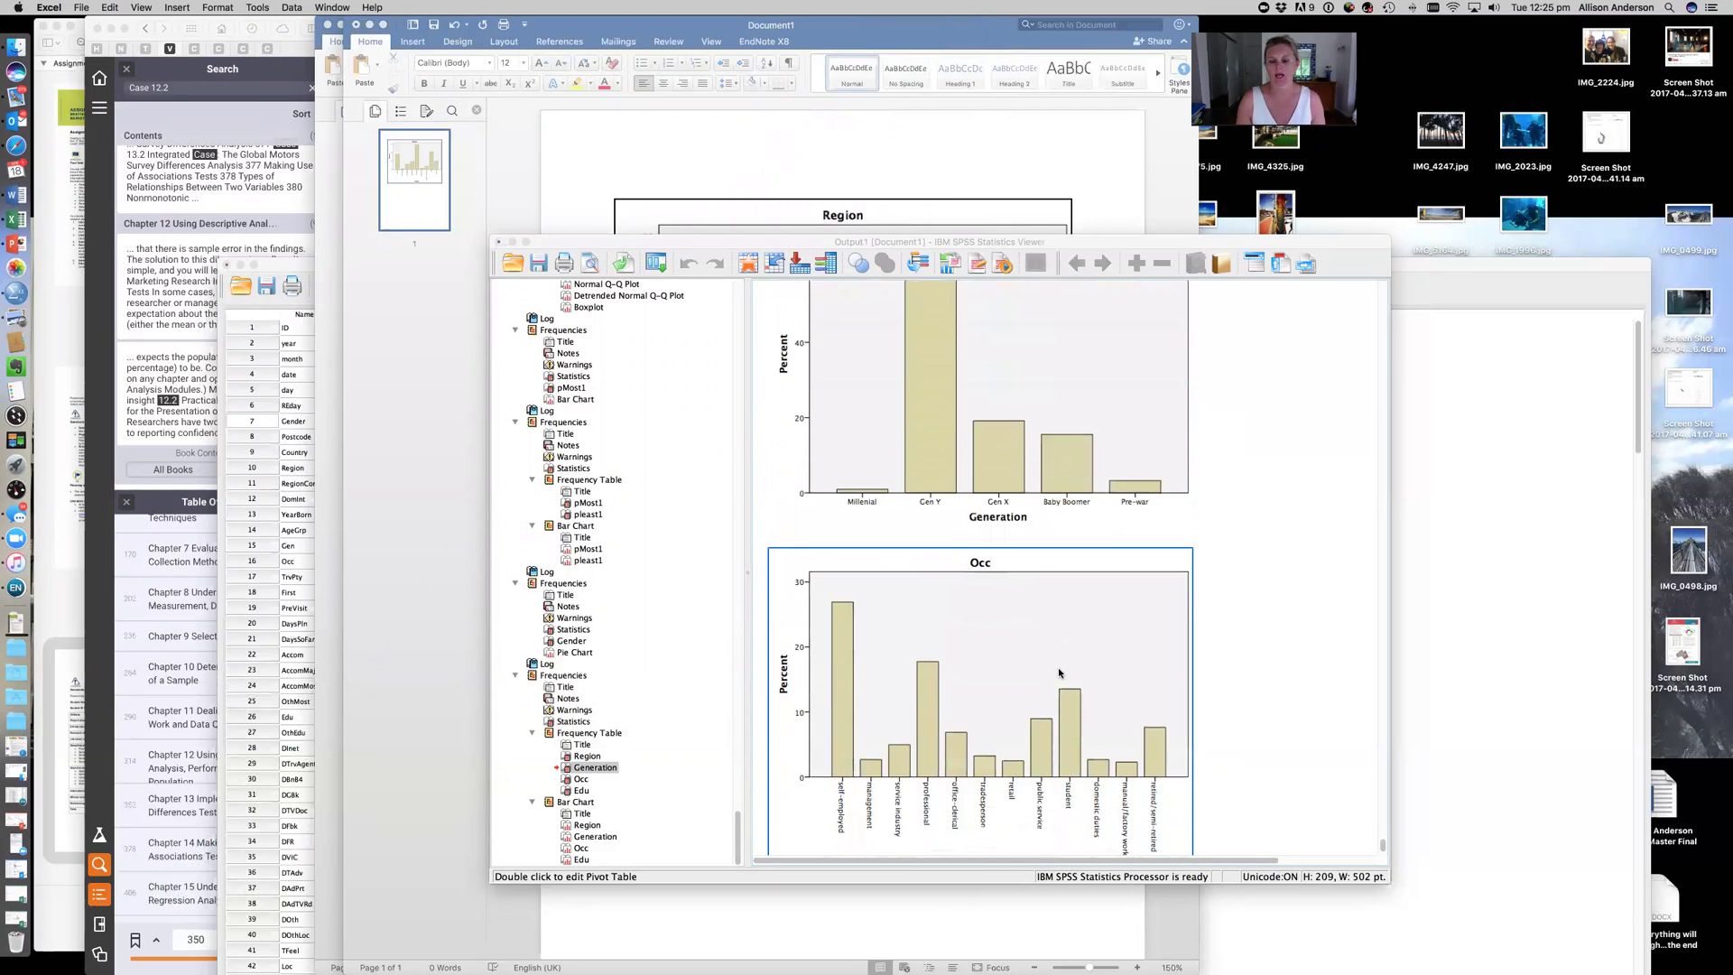
pyautogui.scroll(-2, 1058, 671)
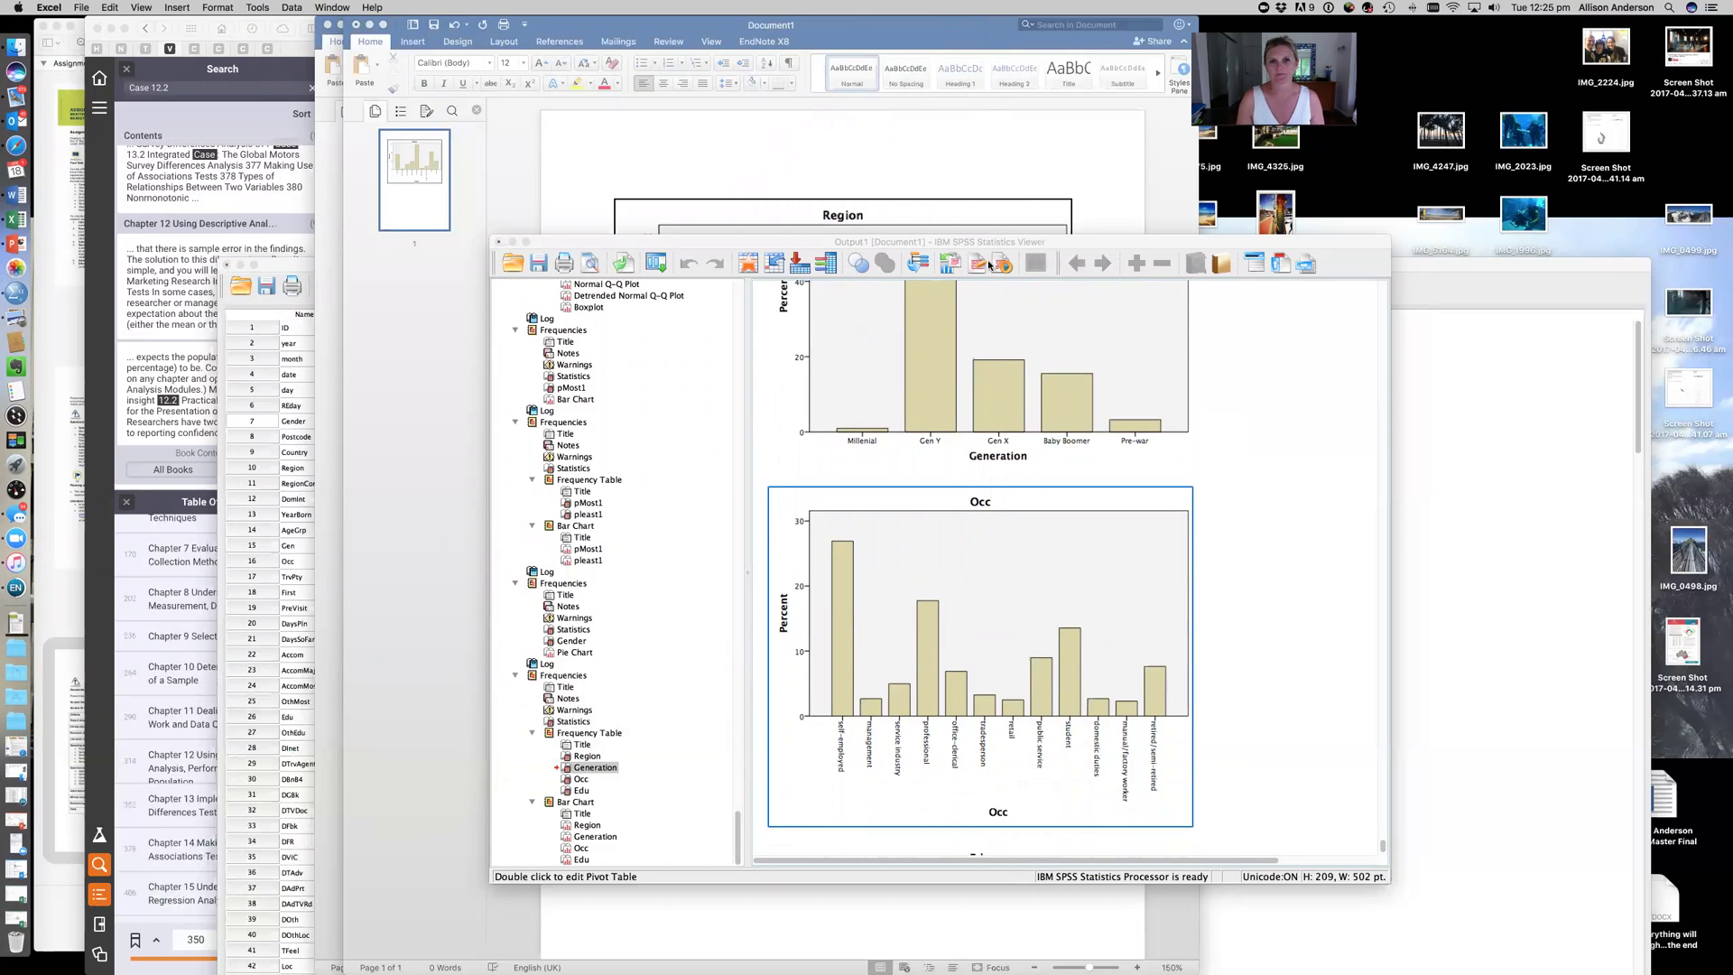
pyautogui.click(980, 503)
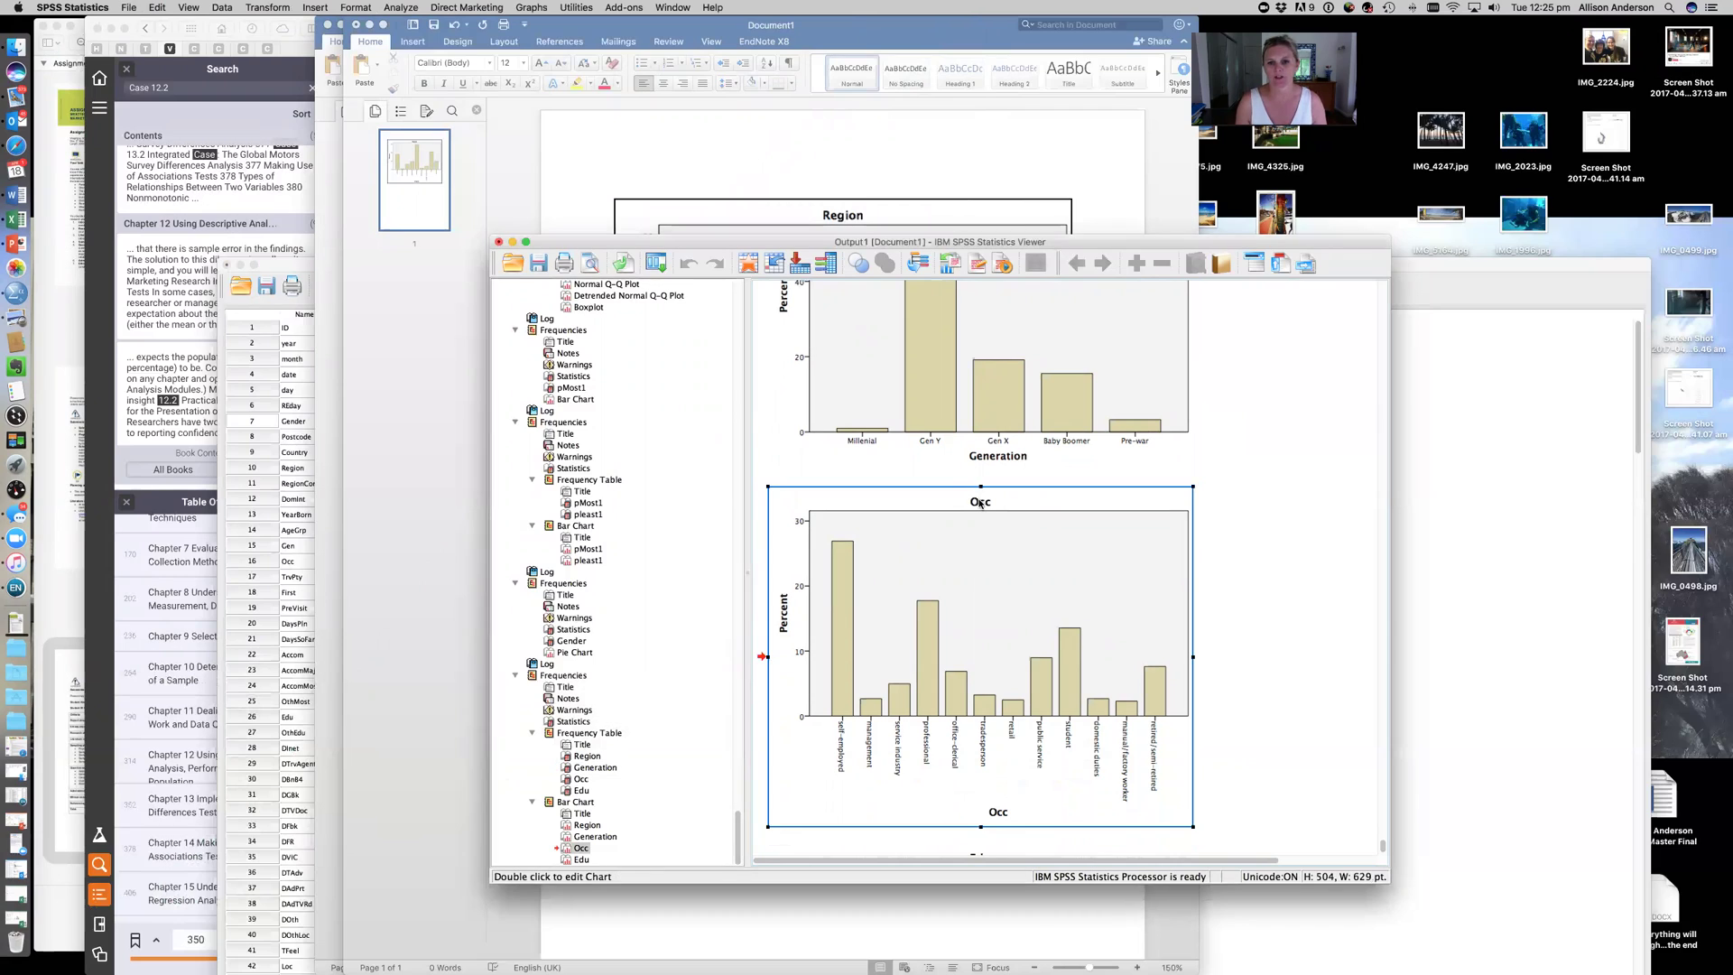
pyautogui.doubleClick(980, 504)
pyautogui.click(1115, 601)
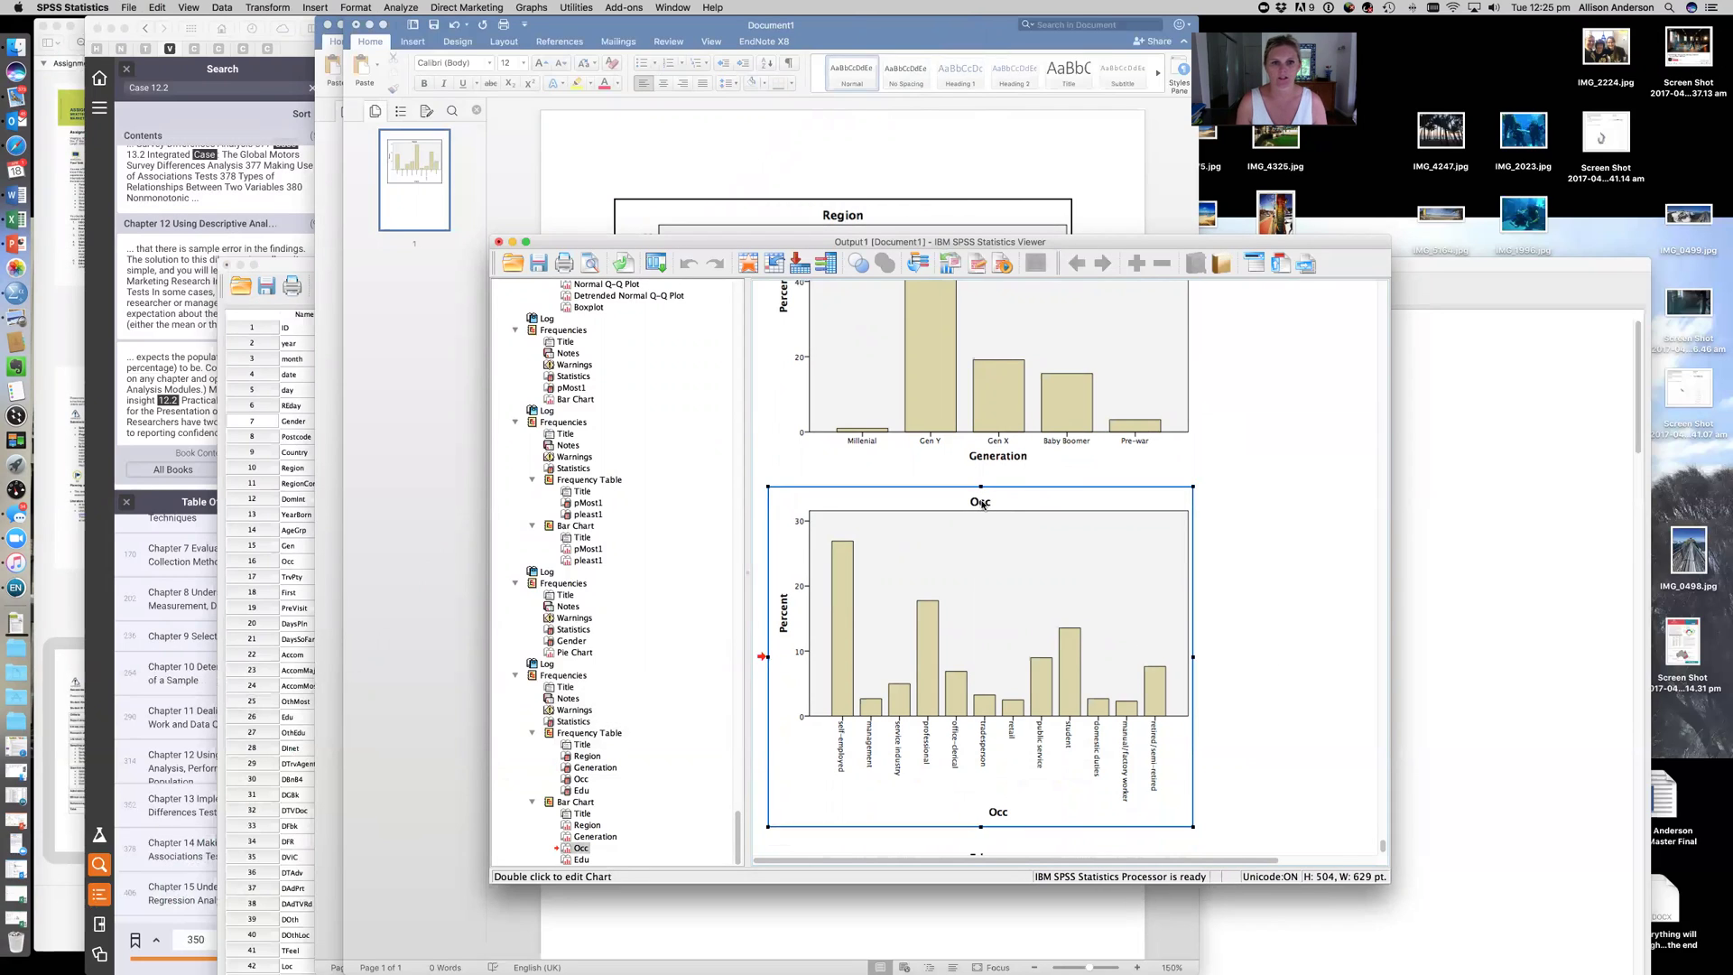
pyautogui.scroll(10, 987, 515)
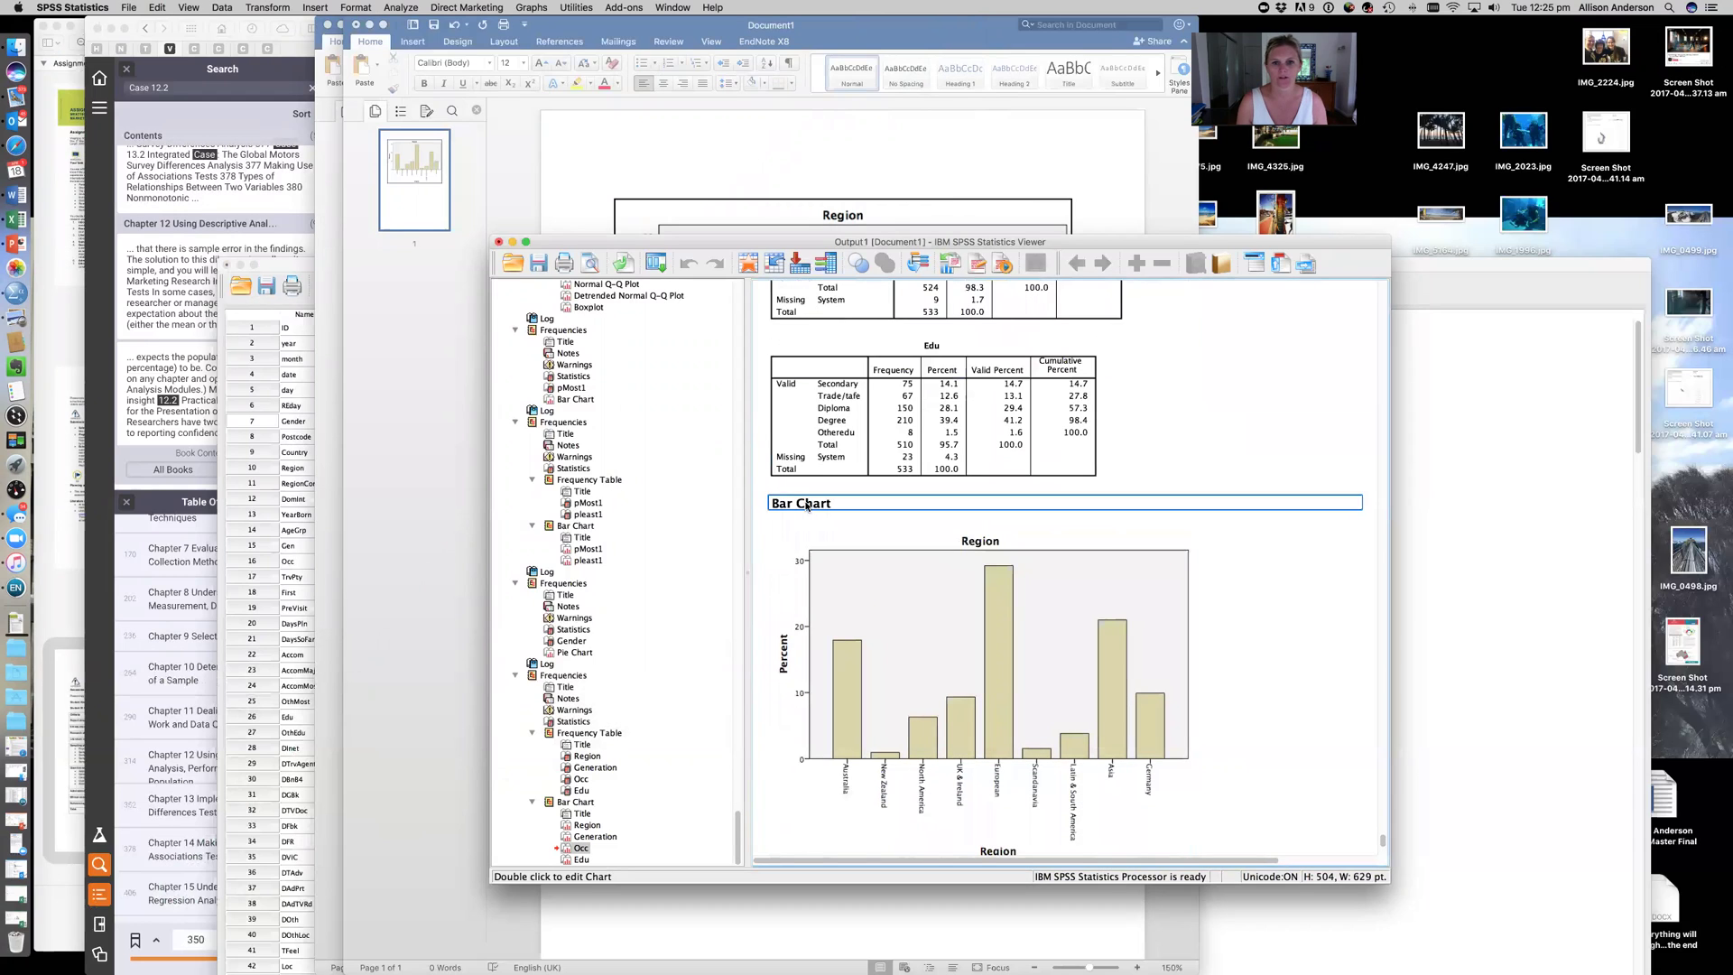
pyautogui.click(828, 505)
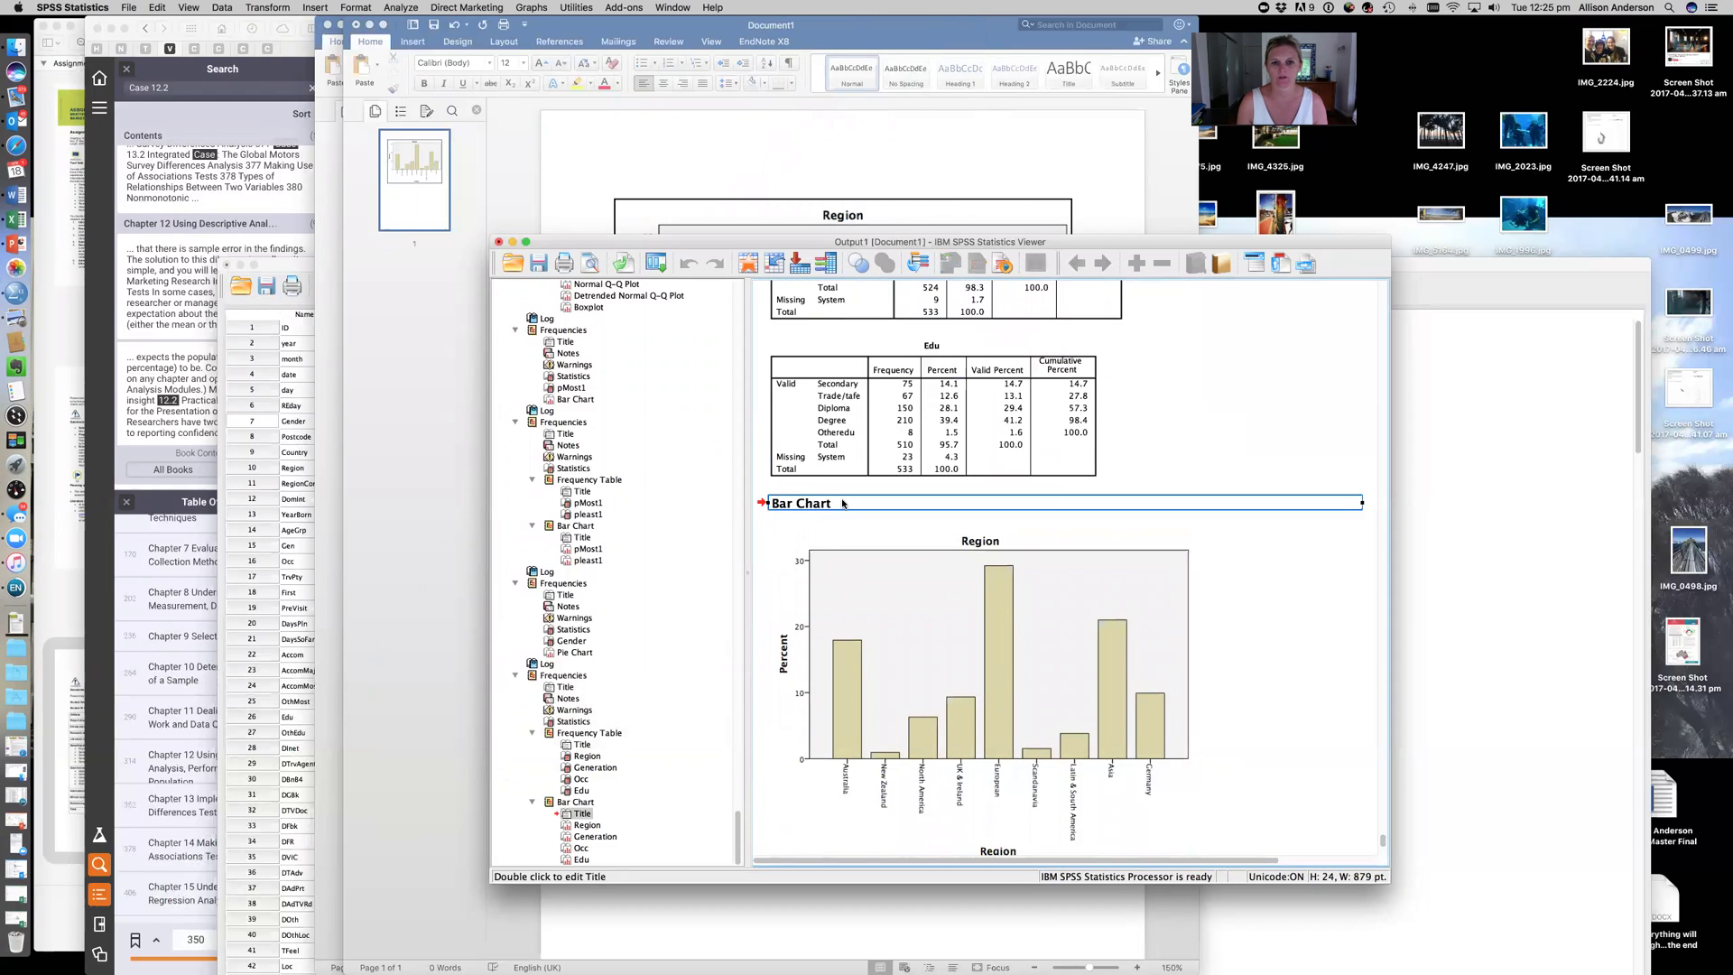
pyautogui.click(984, 534)
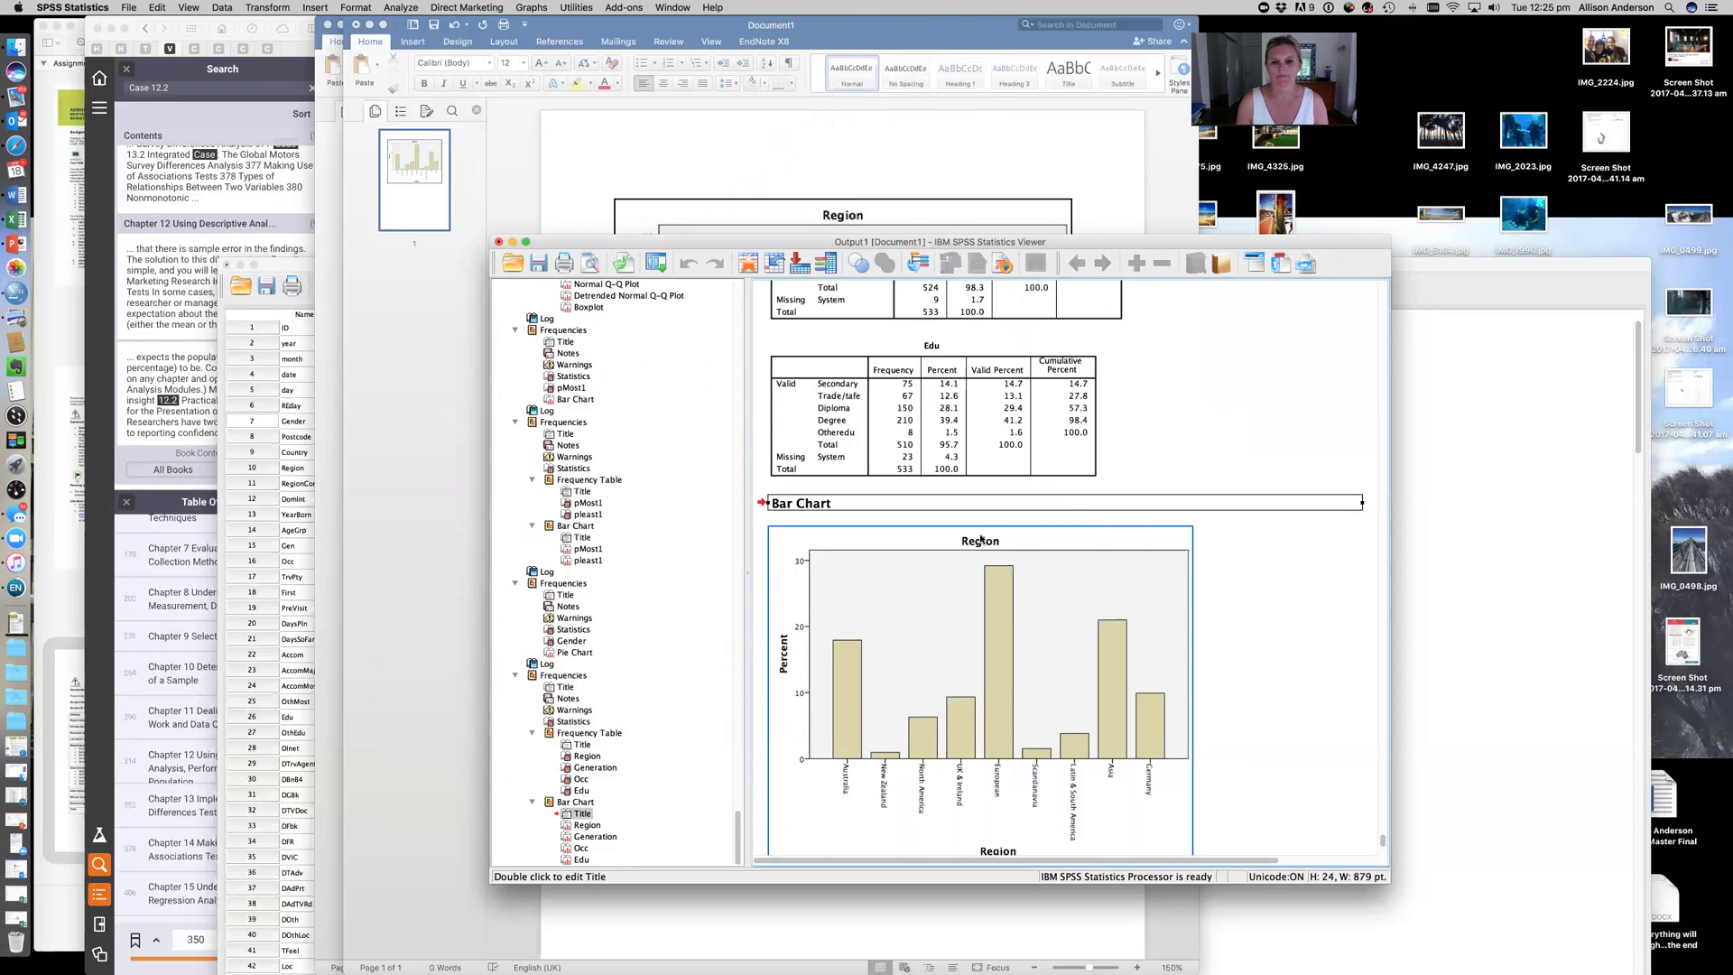
# - Switch to the Word document and enter the caption "Graph 1." above the Region bar chart
pyautogui.click(720, 182)
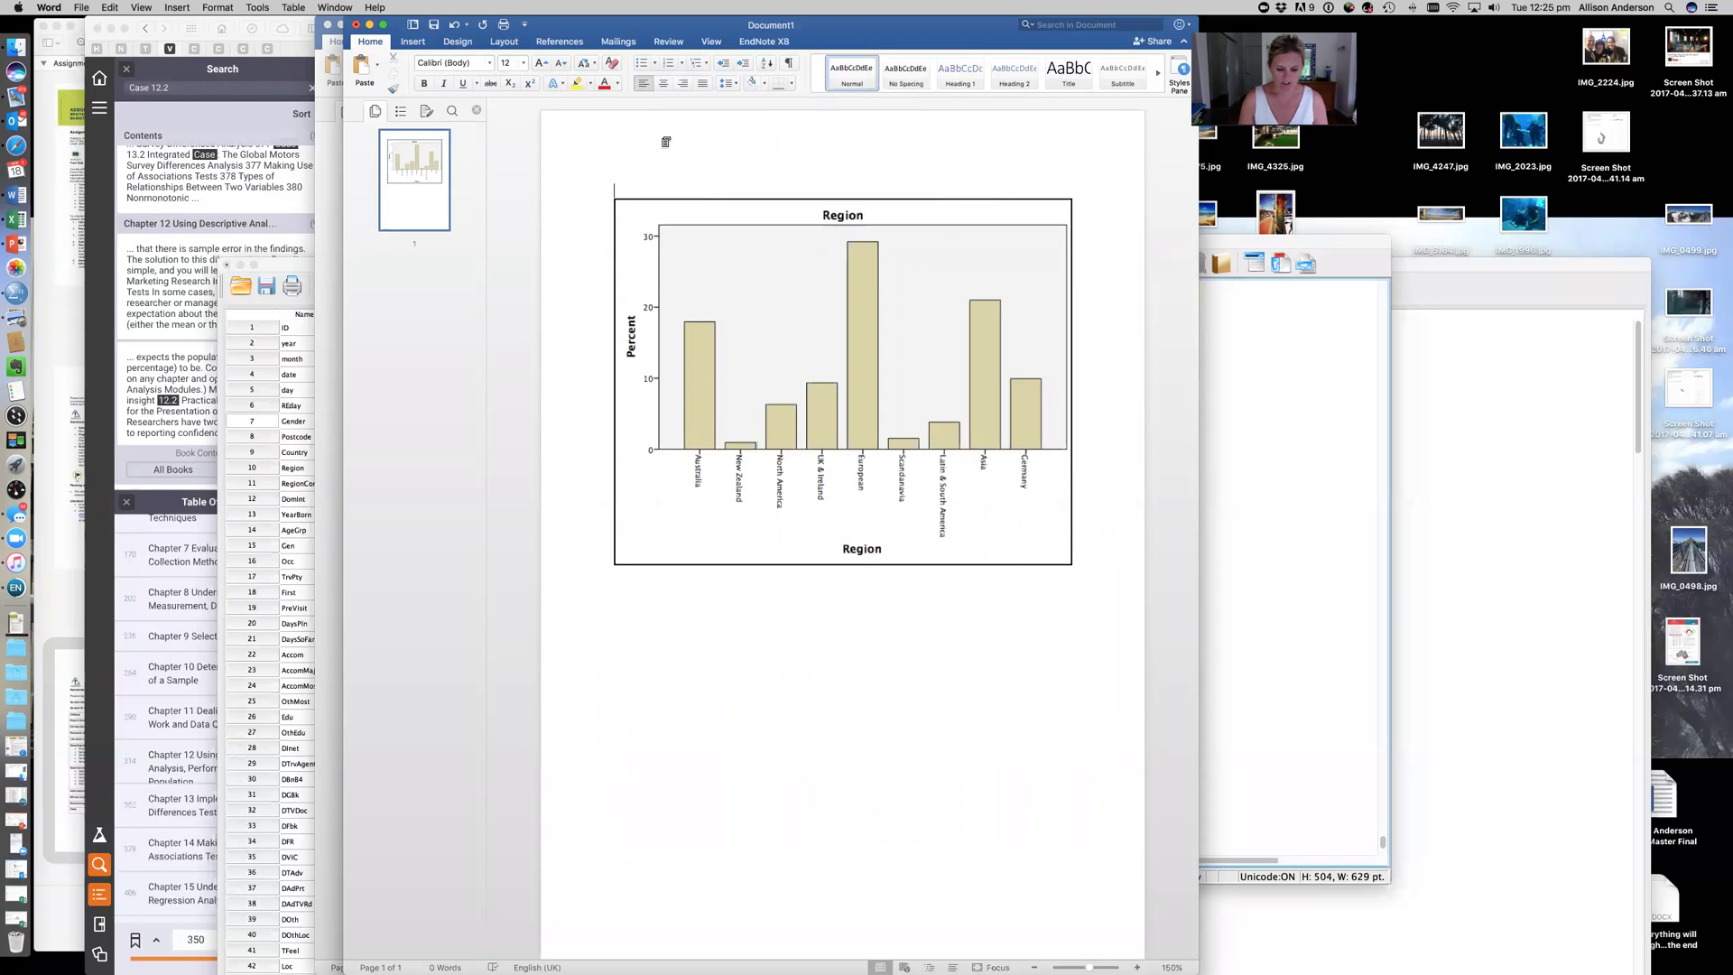
pyautogui.write('h 1.')
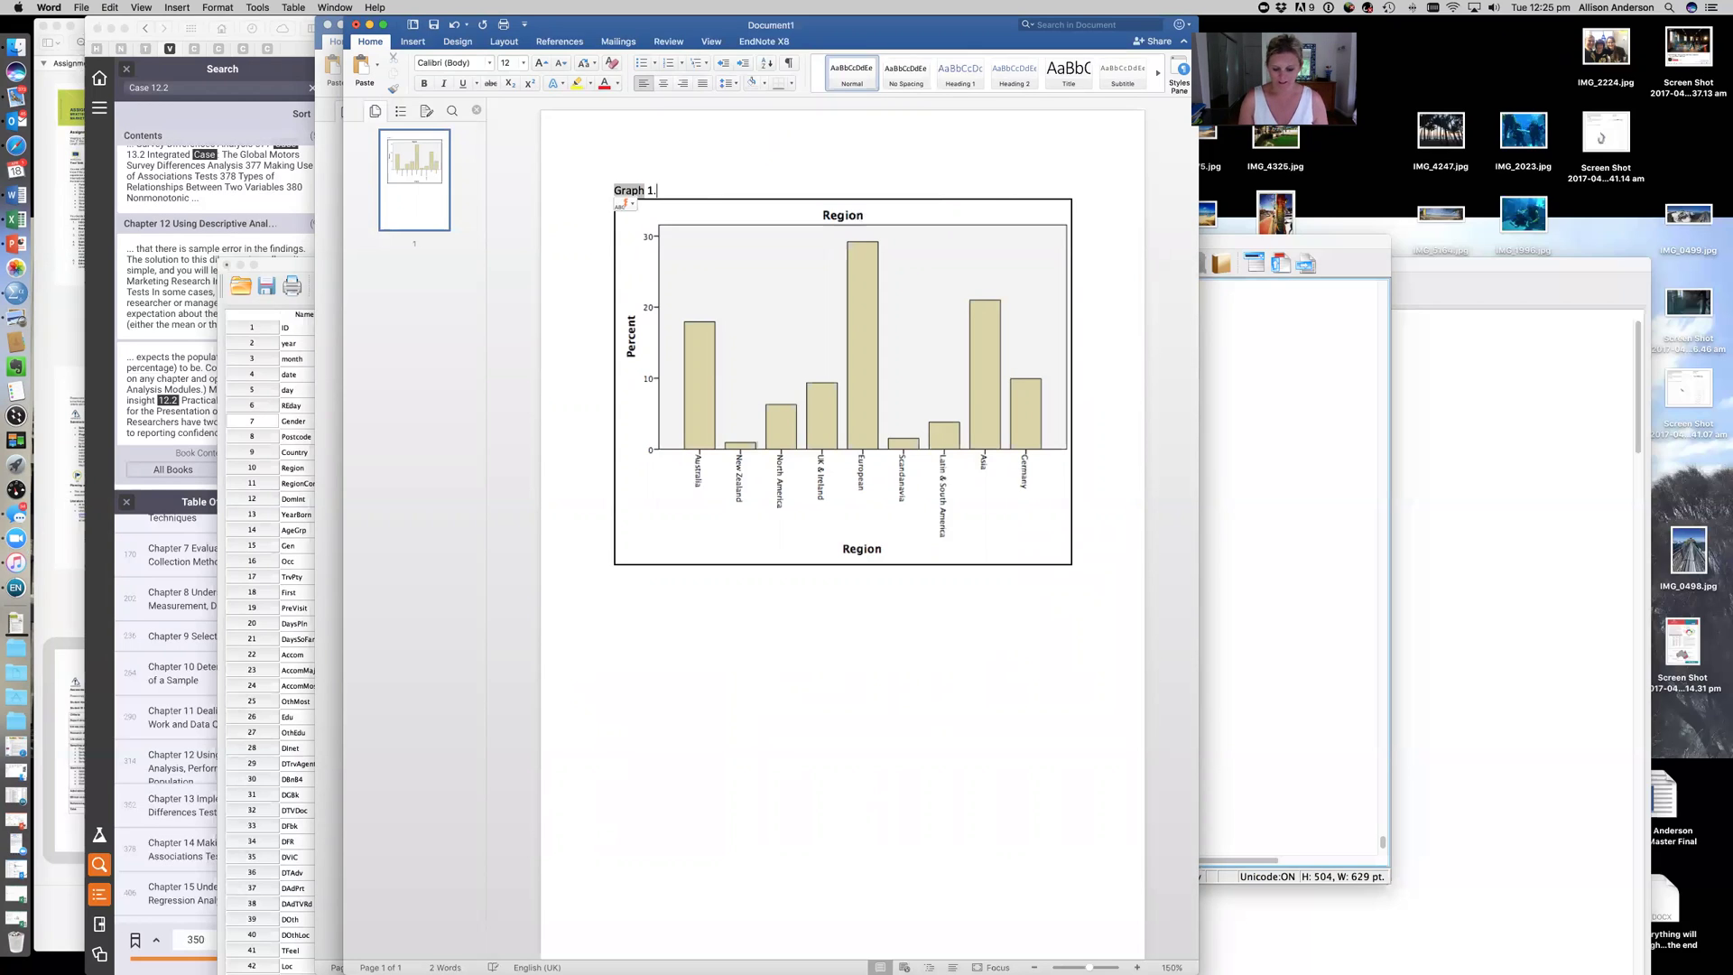